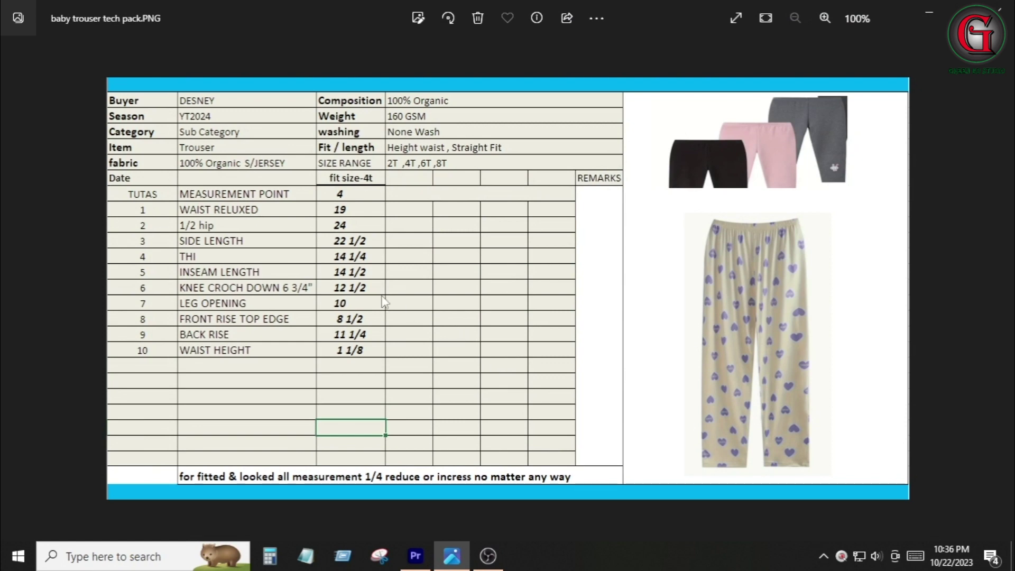
Step: Review the measurement table in the baby trouser tech pack image, and launch and switch to ModarisV7R1
{"action": "scroll", "coordinate": [380, 300], "scroll_direction": "up", "scroll_amount": 1}
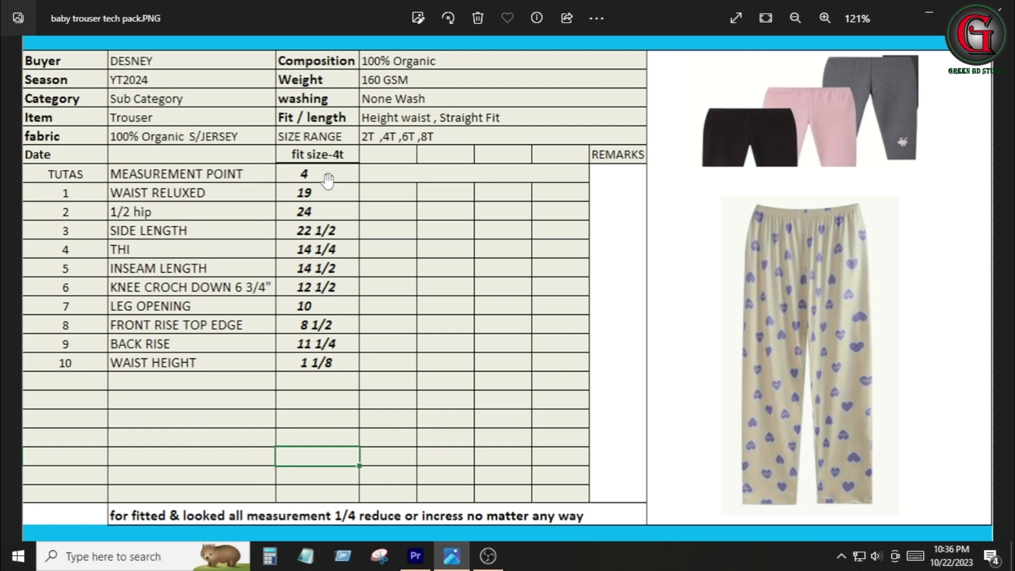
{"action": "key", "text": "super+d"}
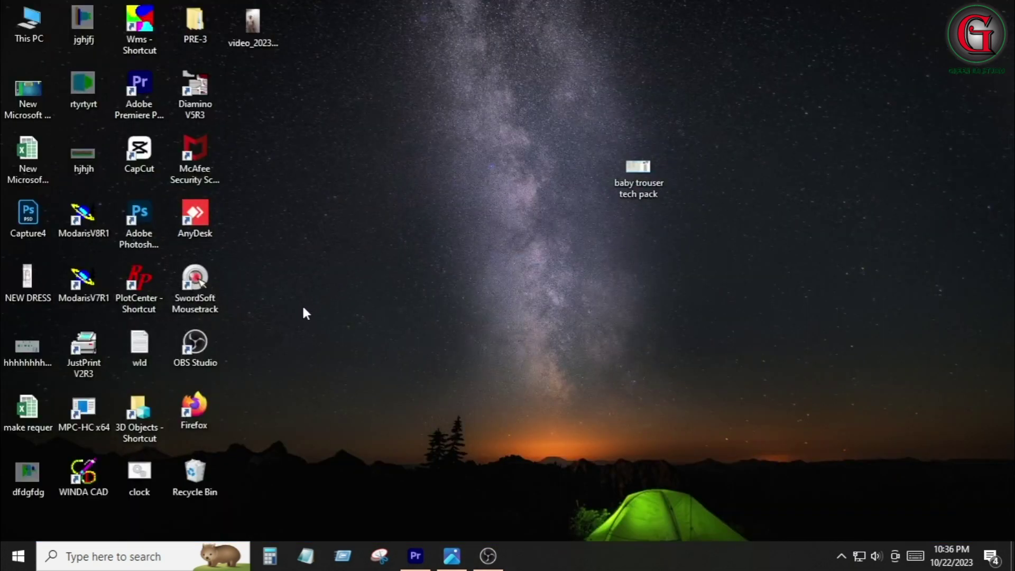
{"action": "double_click", "coordinate": [93, 282]}
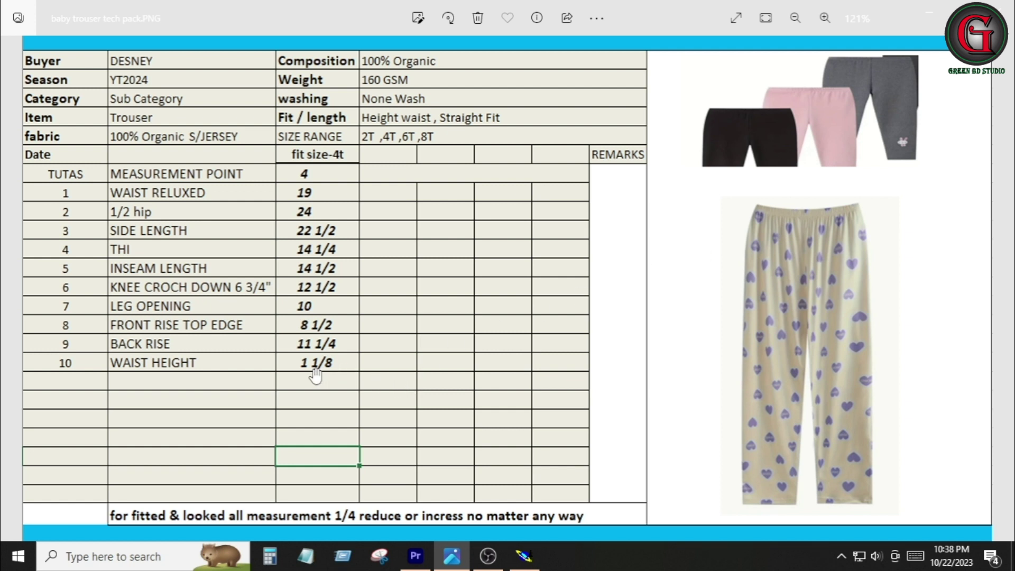
{"action": "key", "text": "alt+Tab"}
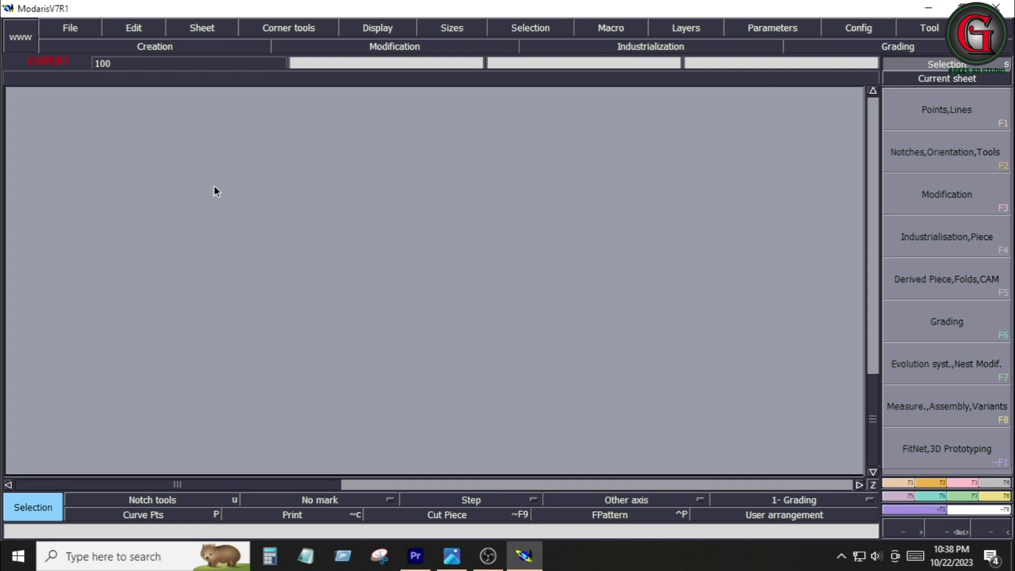
Step: Create a new model named TR01 and add a blank sheet to it
{"action": "left_click", "coordinate": [81, 27]}
{"action": "left_click", "coordinate": [78, 20]}
{"action": "left_click", "coordinate": [78, 33]}
{"action": "left_click", "coordinate": [82, 46]}
{"action": "key", "text": "Caps_Lock"}
{"action": "type", "text": "TR01"}
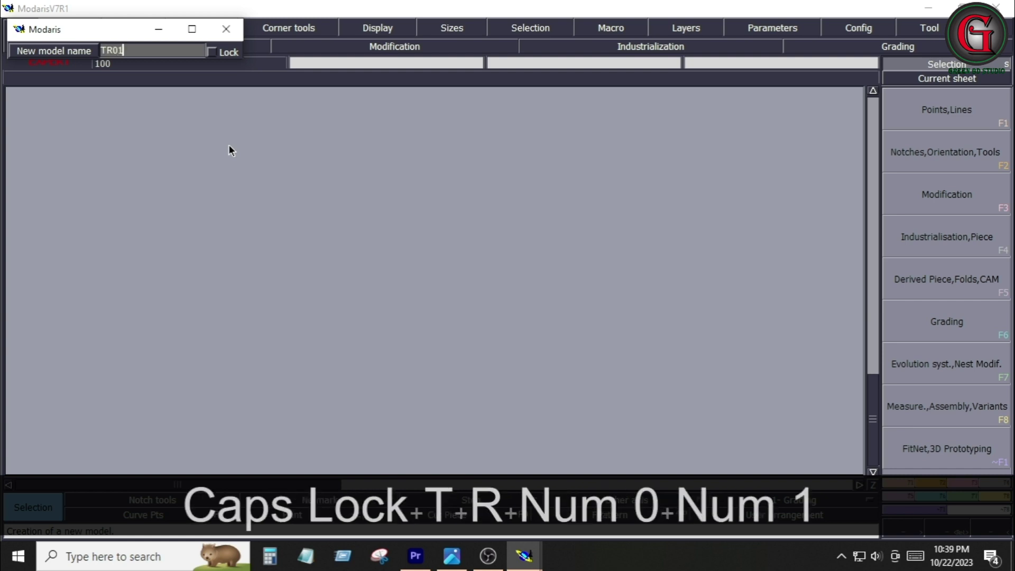
{"action": "key", "text": "Return"}
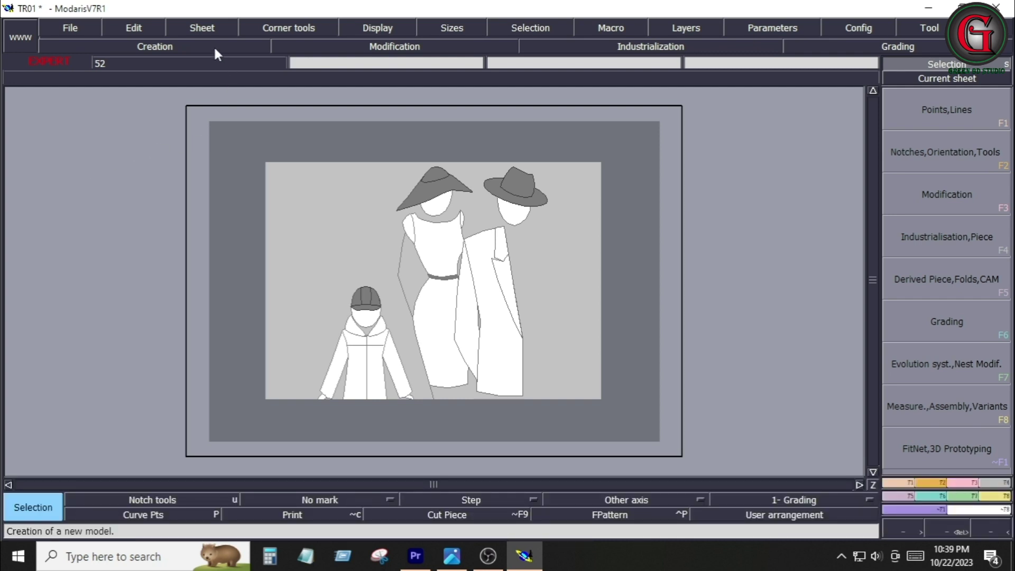
{"action": "left_click", "coordinate": [207, 27]}
{"action": "left_click", "coordinate": [211, 42]}
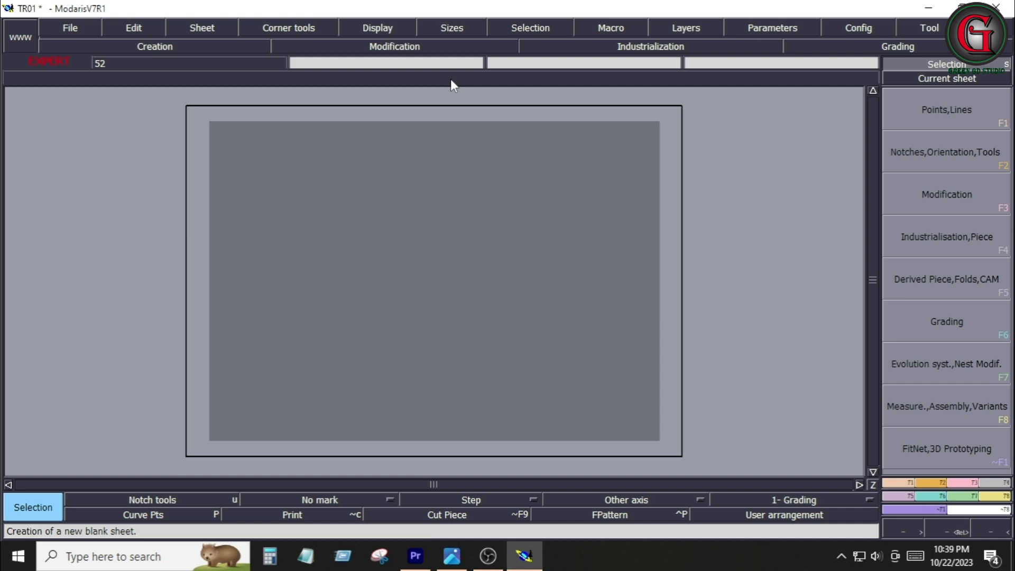
Step: Show the title blocks and size lists of the sheets and arrange all sheets automatically on the desk
{"action": "key", "text": "ctrl+u"}
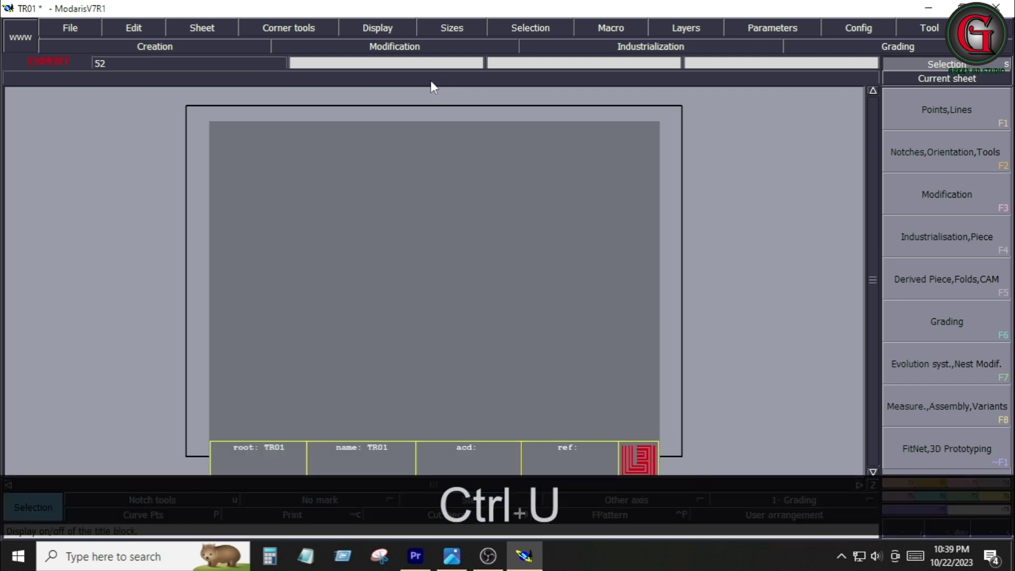
{"action": "key", "text": "F10"}
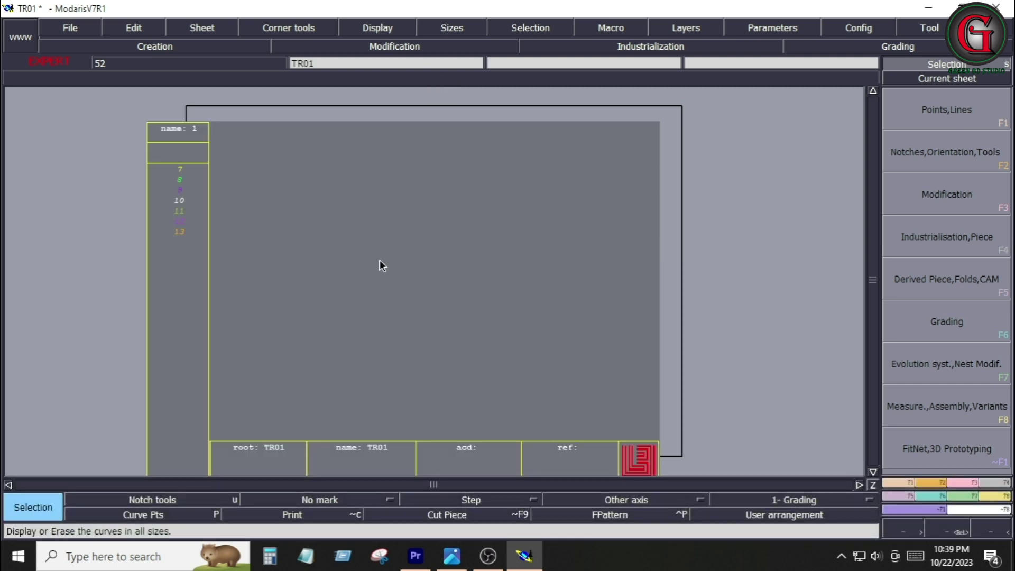
{"action": "key", "text": "j"}
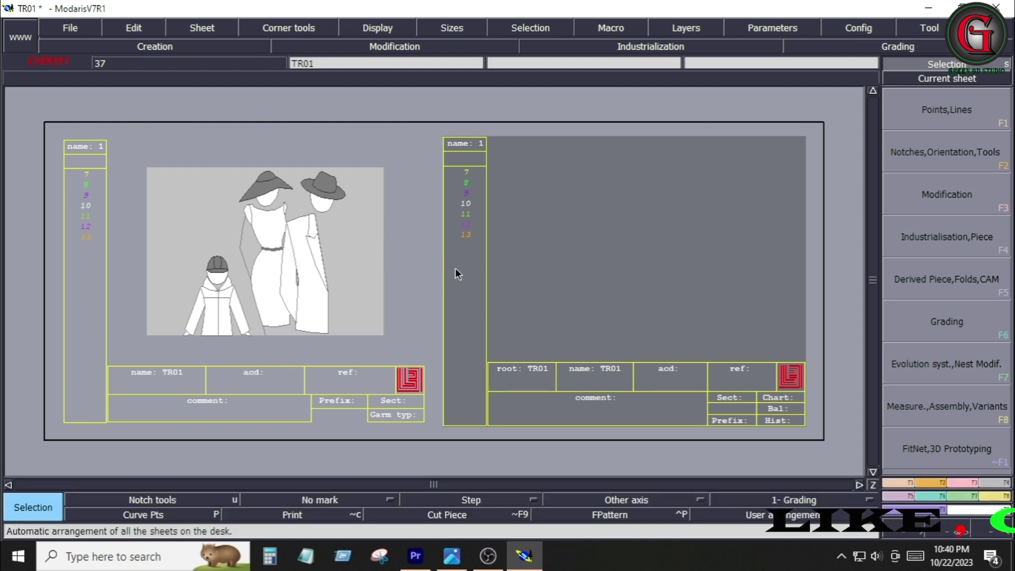
Step: Start an evolution system import (Imp. EVT) on the blank TR01 sheet to bring up the file selection
{"action": "left_click", "coordinate": [946, 367]}
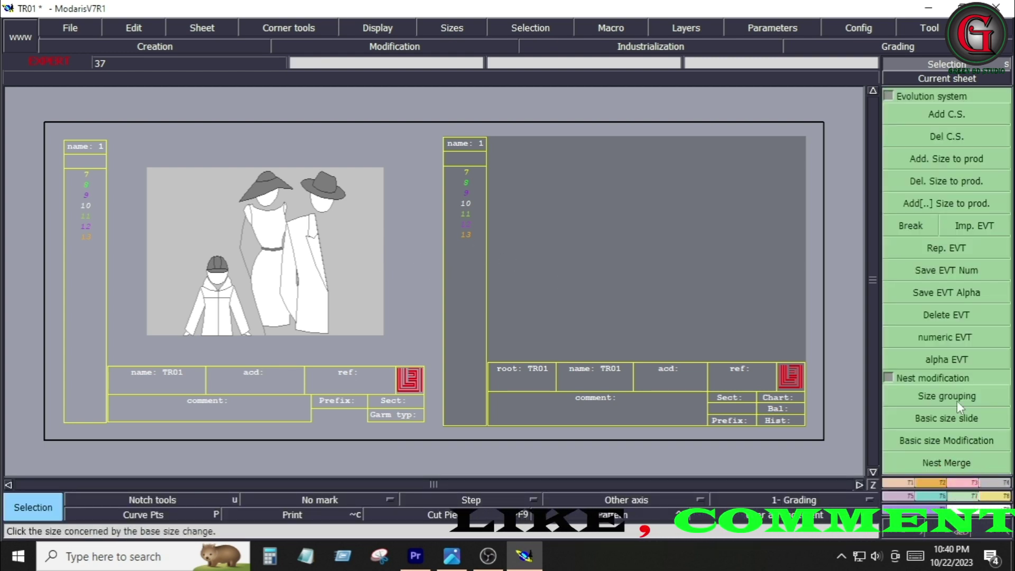
{"action": "left_click", "coordinate": [973, 228]}
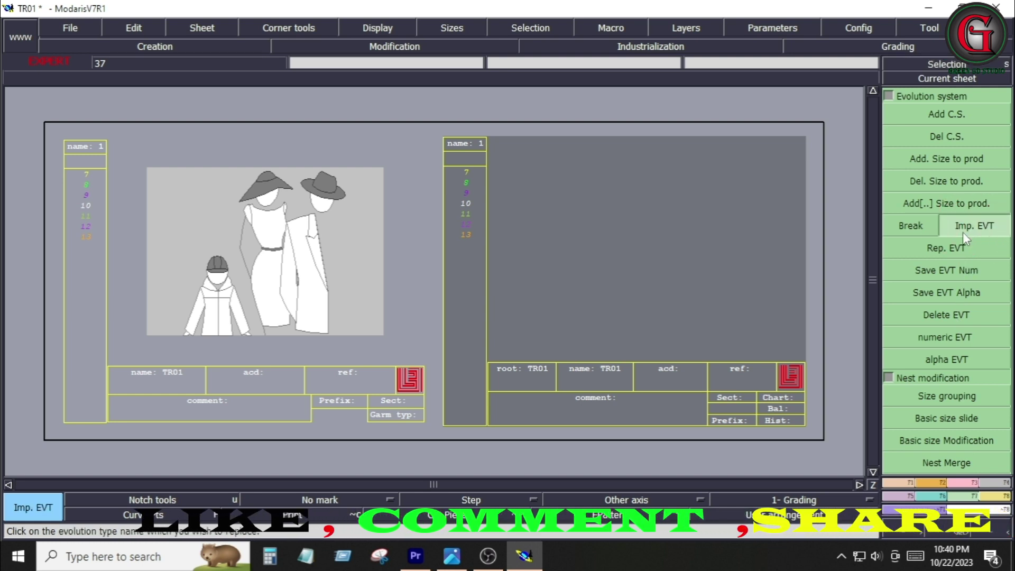
{"action": "left_click", "coordinate": [625, 261]}
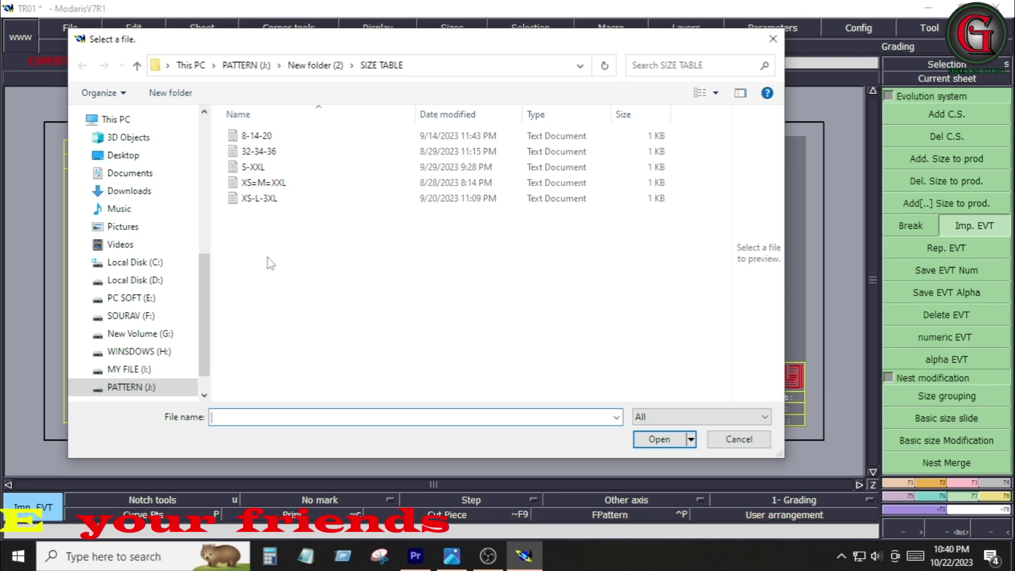
Step: Switch to Notepad and write a size table with the lines alpha, 2T, *4T, 6T and 8T
{"action": "left_click", "coordinate": [306, 556]}
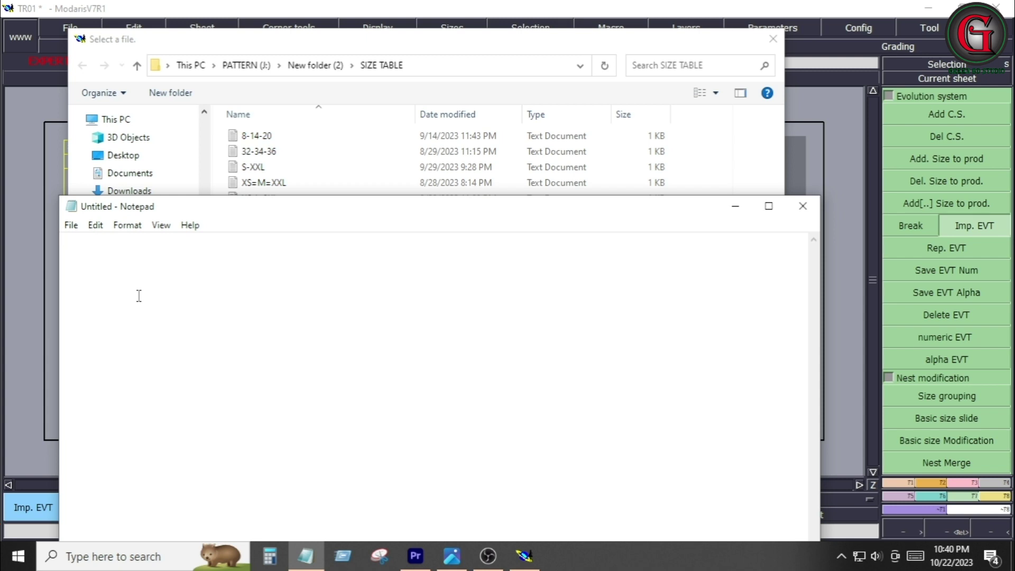
{"action": "key", "text": "Caps_Lock"}
{"action": "type", "text": "al"}
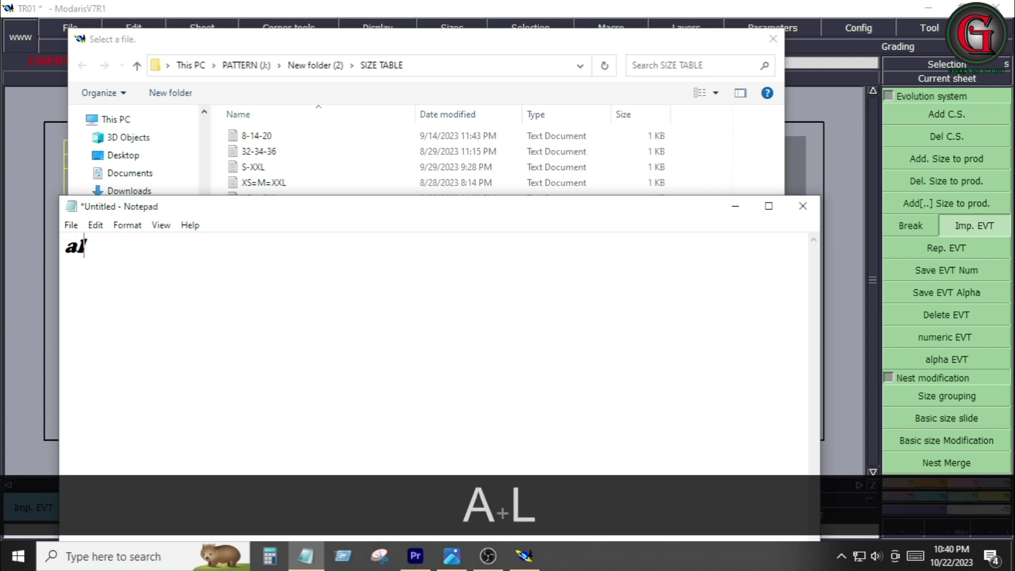
{"action": "type", "text": "pha"}
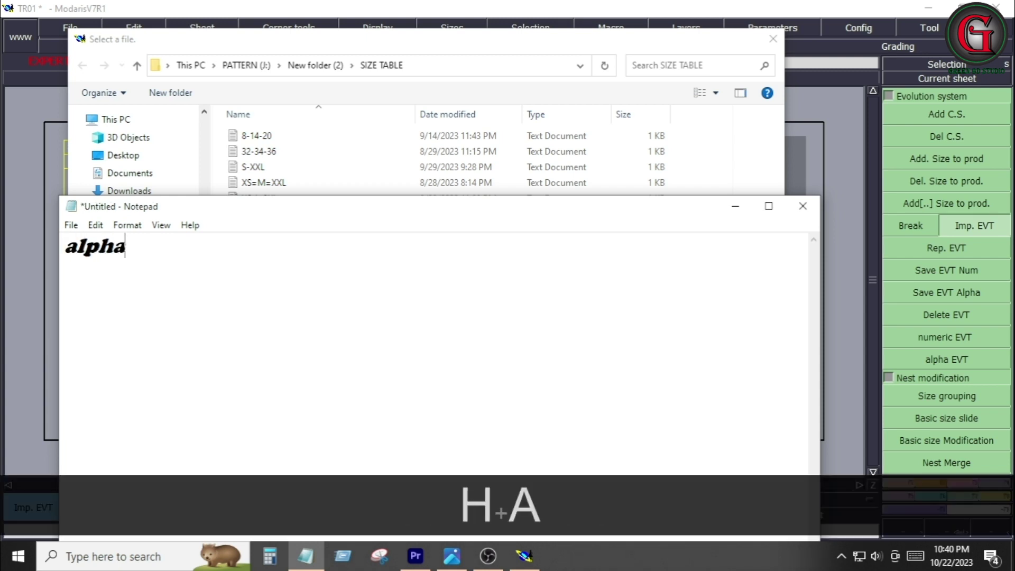
{"action": "key", "text": "Return"}
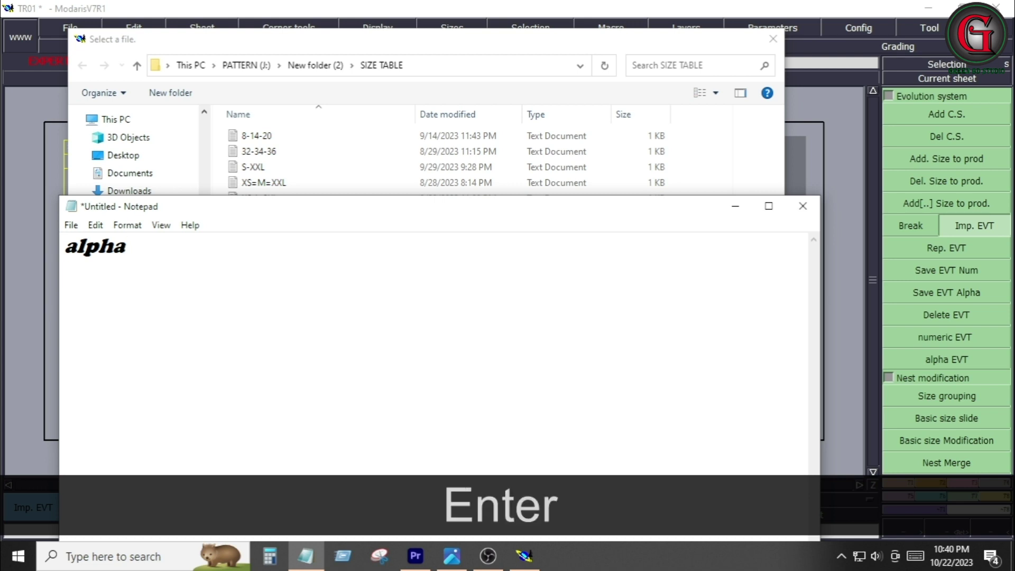
{"action": "key", "text": "Caps_Lock"}
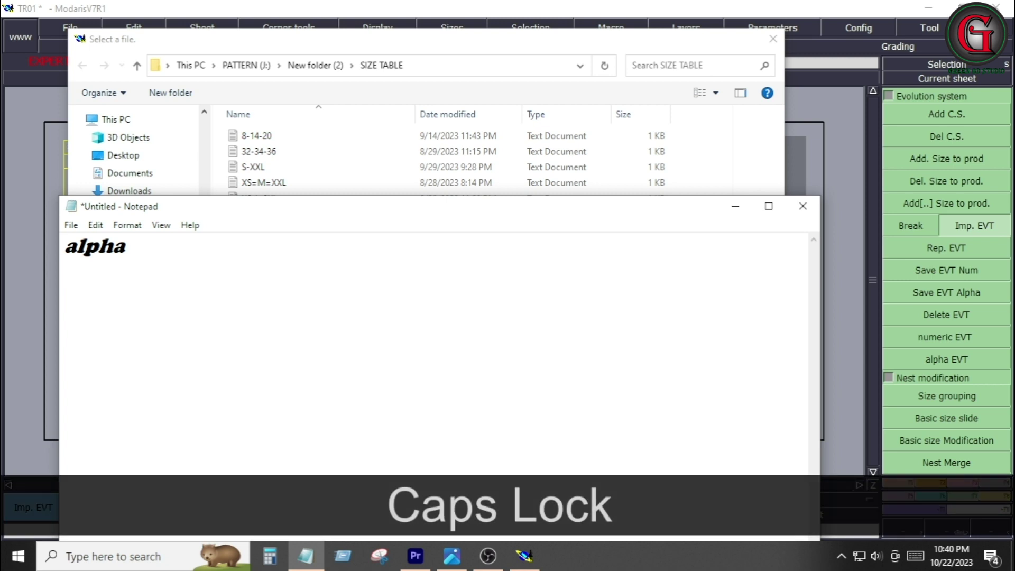
{"action": "type", "text": "2T"}
{"action": "key", "text": "Return"}
{"action": "type", "text": "4T"}
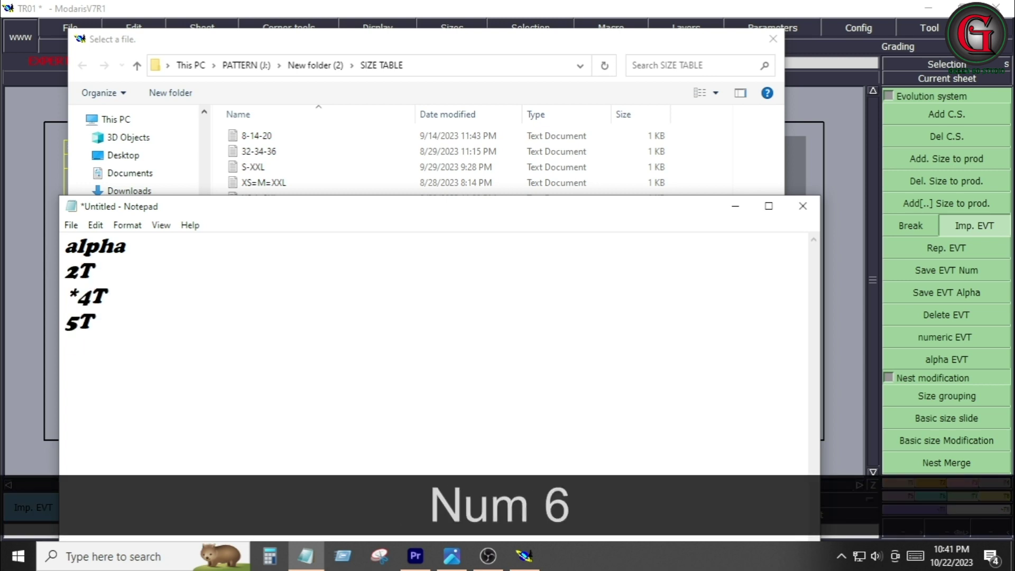
{"action": "type", "text": "6T"}
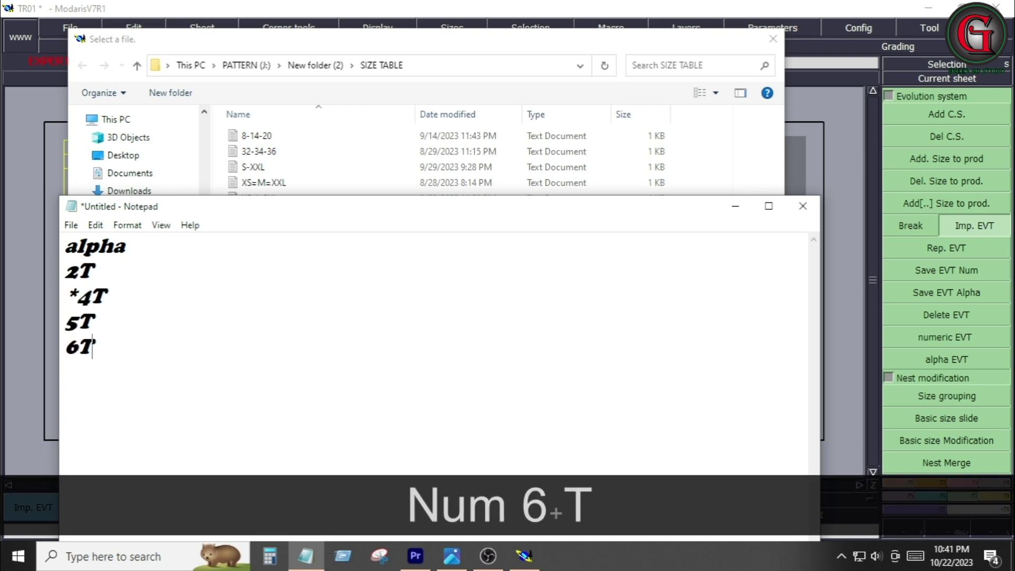
{"action": "key", "text": "Return"}
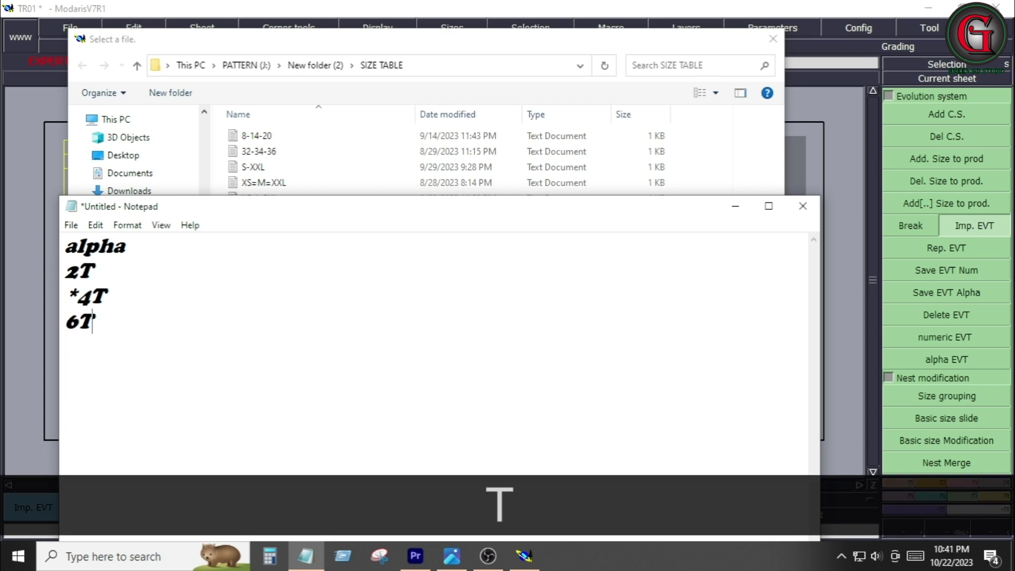
{"action": "key", "text": "Return"}
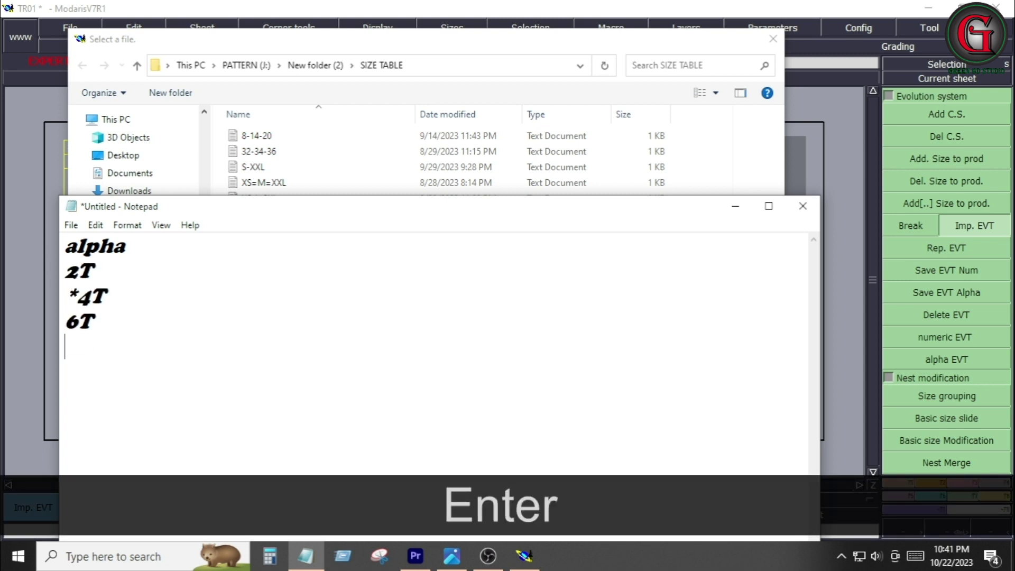
{"action": "type", "text": "8T"}
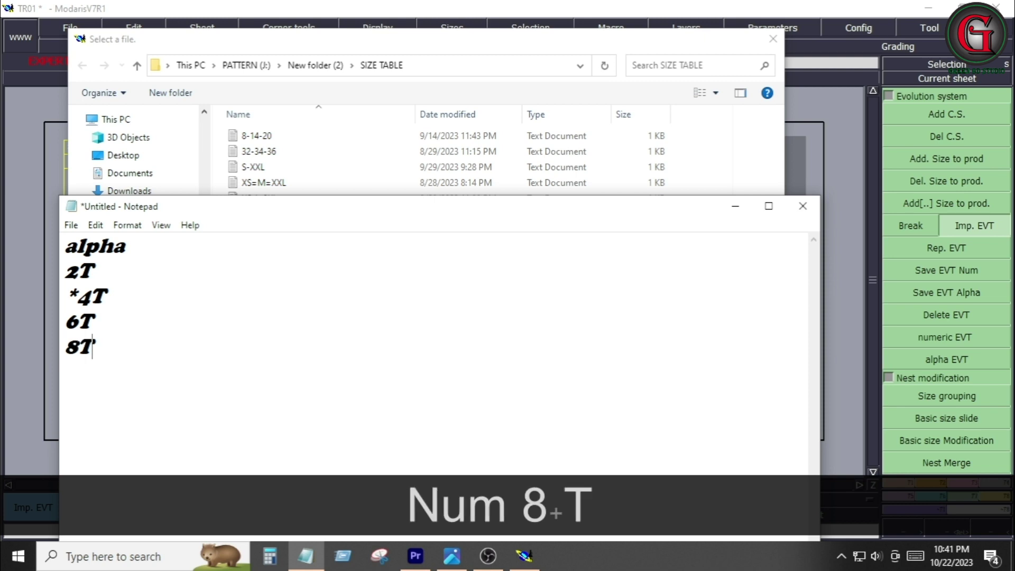
Step: Save the size table as text file 2T-4T-8T in the SIZE TABLE folder under PATTERN (J:) > New folder (2)
{"action": "left_click", "coordinate": [71, 225]}
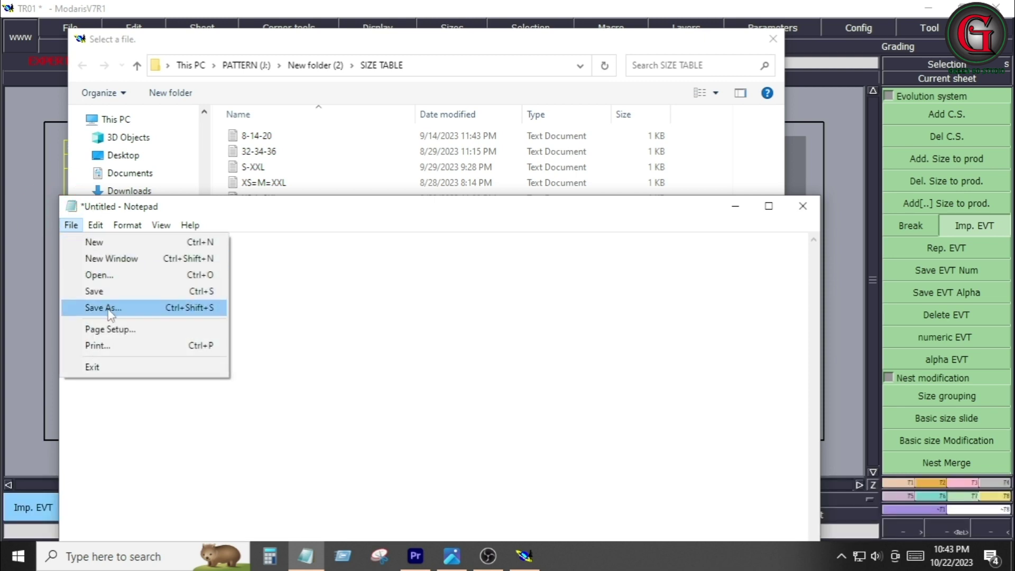
{"action": "left_click", "coordinate": [106, 308]}
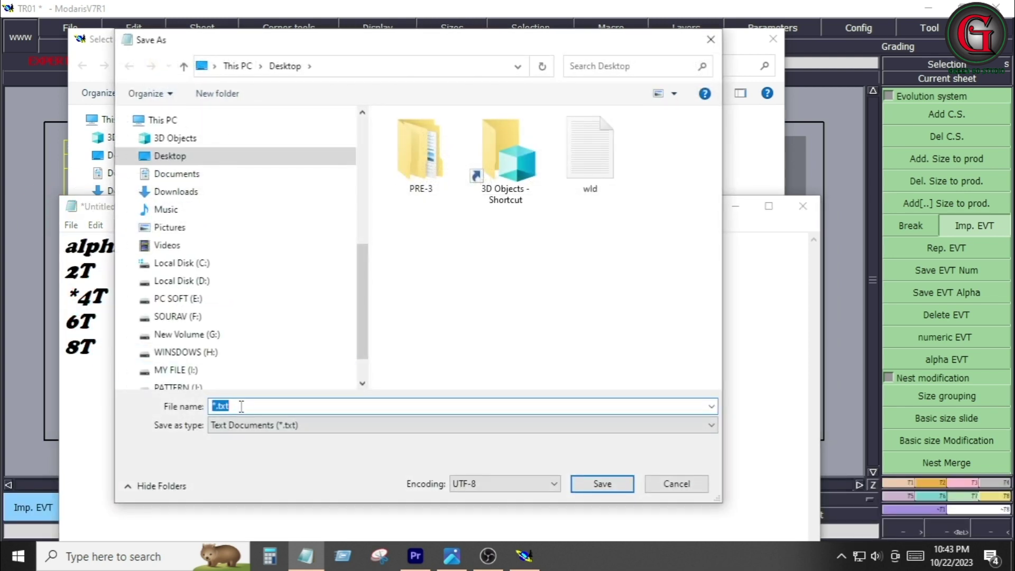
{"action": "type", "text": "2T"}
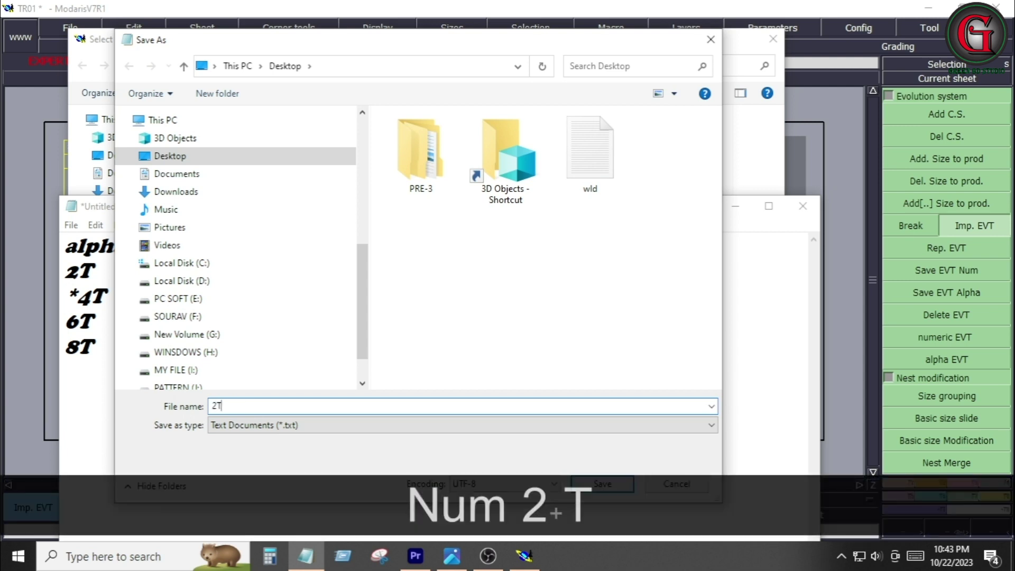
{"action": "type", "text": "-4"}
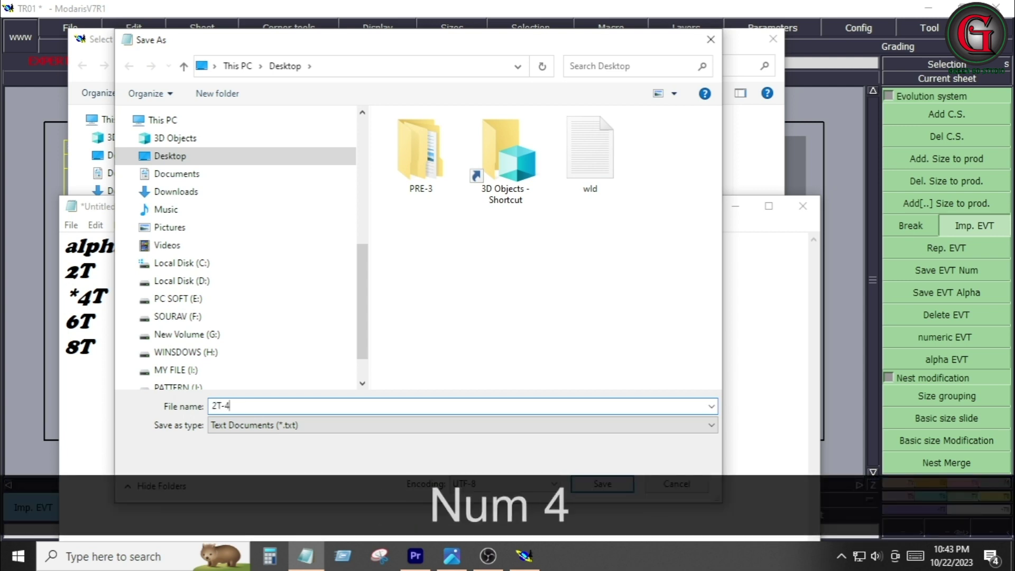
{"action": "type", "text": "T-"}
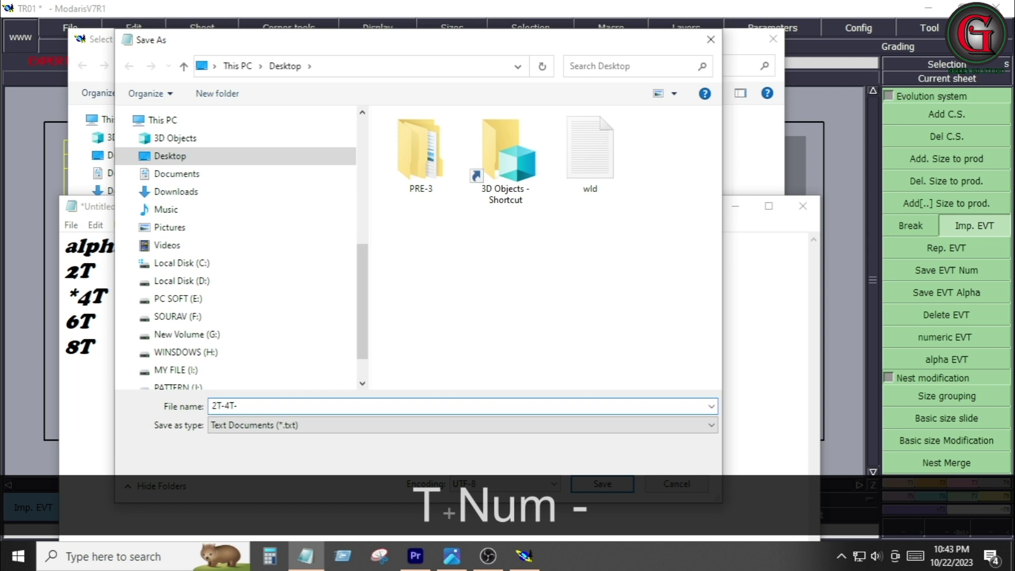
{"action": "type", "text": "8T"}
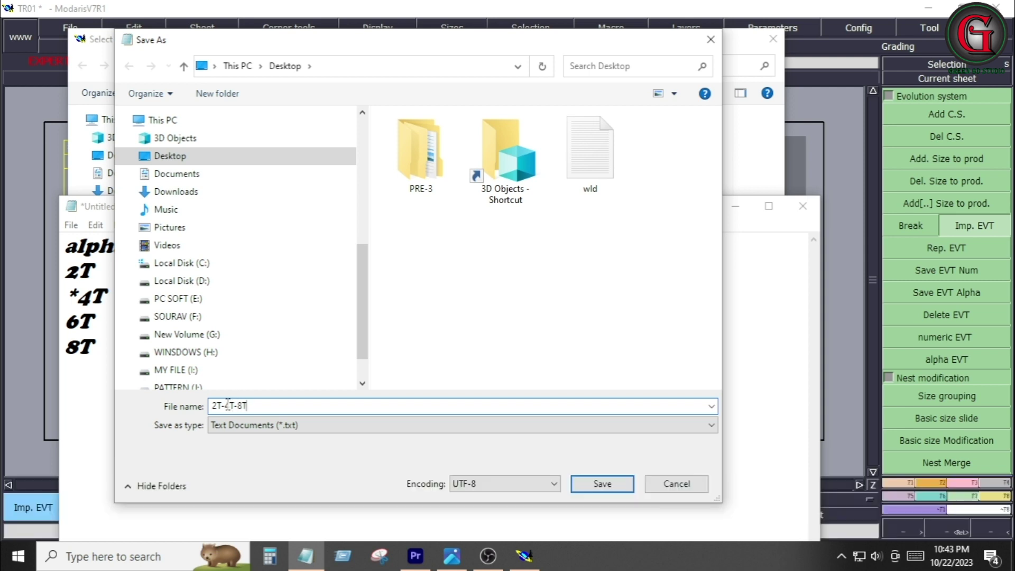
{"action": "left_click", "coordinate": [179, 386]}
{"action": "double_click", "coordinate": [444, 261]}
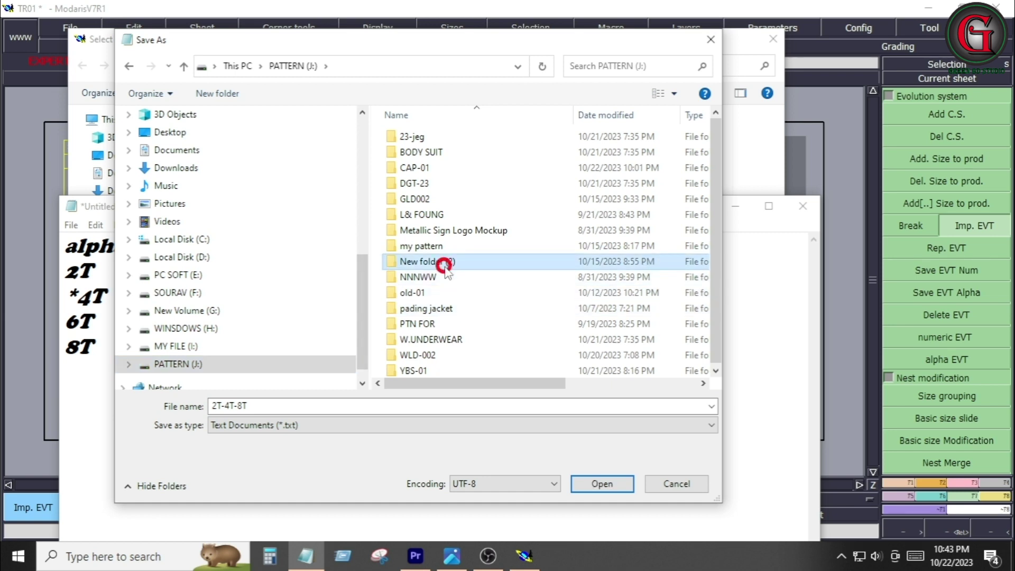
{"action": "scroll", "coordinate": [454, 203], "scroll_direction": "down", "scroll_amount": 3}
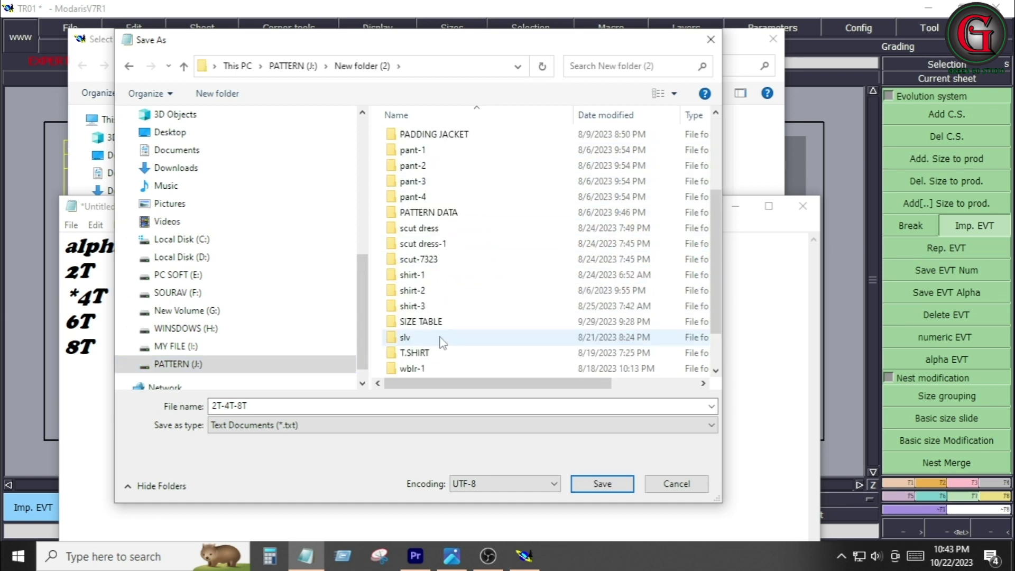
{"action": "double_click", "coordinate": [424, 324]}
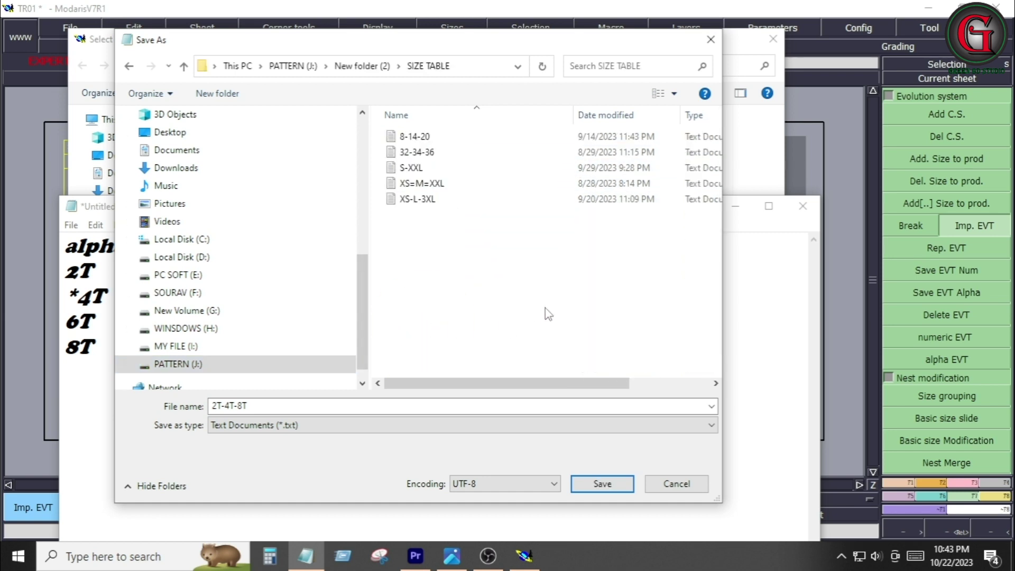
{"action": "left_click", "coordinate": [603, 483]}
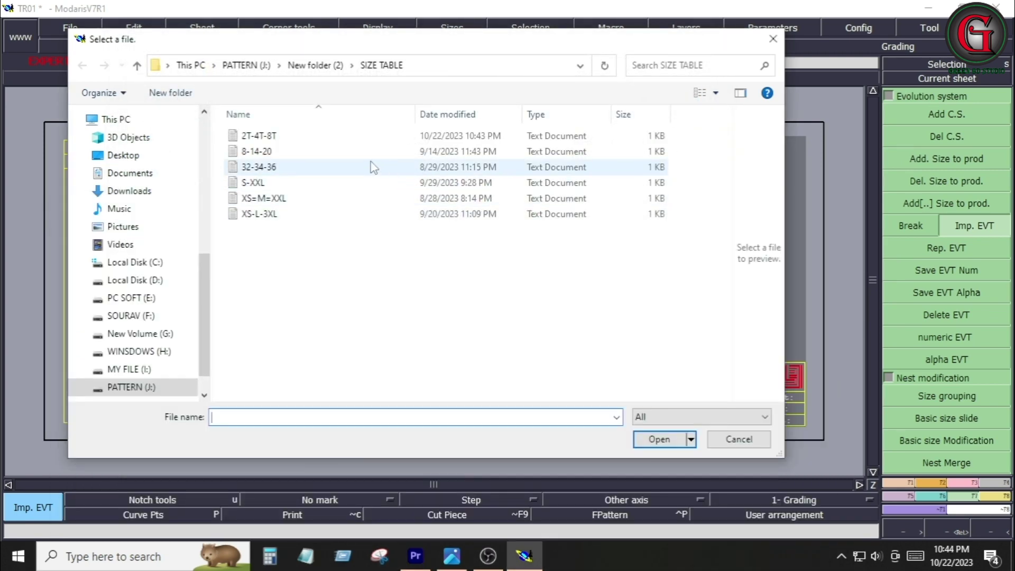
Step: Import the size table file 2T-4T-8T into the TR01 model
{"action": "left_click", "coordinate": [273, 137]}
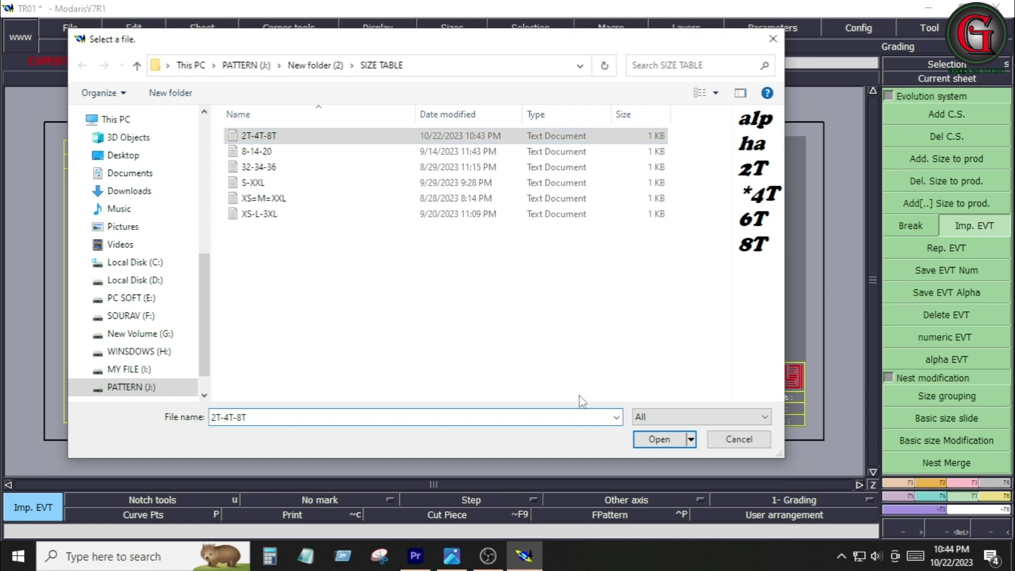
{"action": "left_click", "coordinate": [672, 440]}
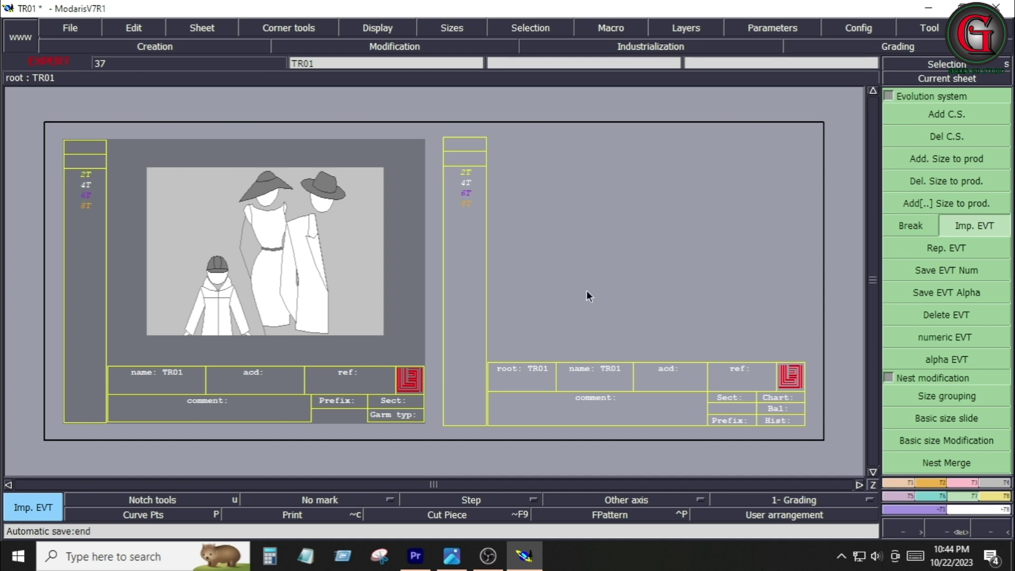
Step: Create a folder named TR01 on the Desktop from the model opening dialog, without saving the current model or opening a file
{"action": "left_click", "coordinate": [79, 28]}
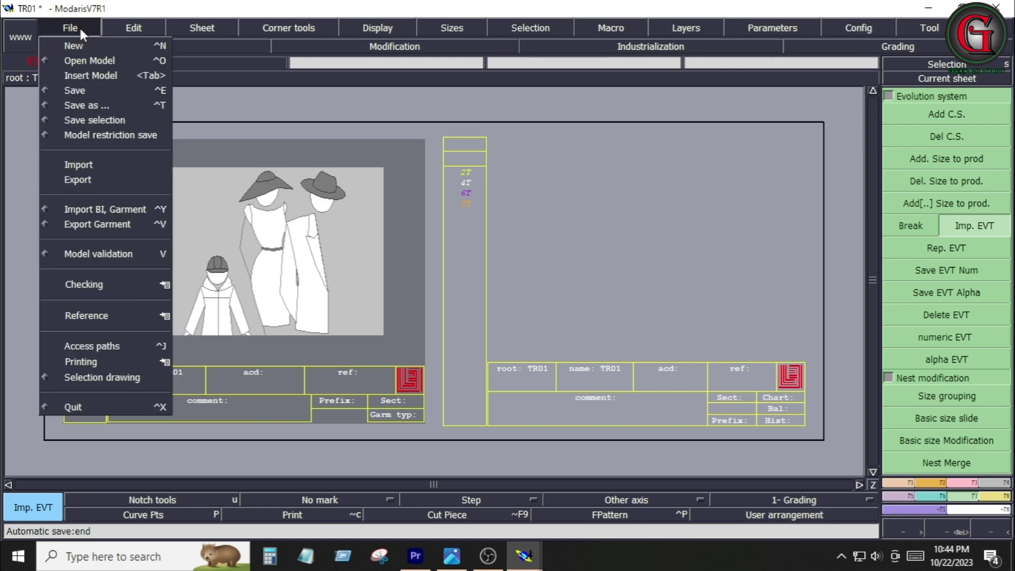
{"action": "left_click", "coordinate": [105, 61]}
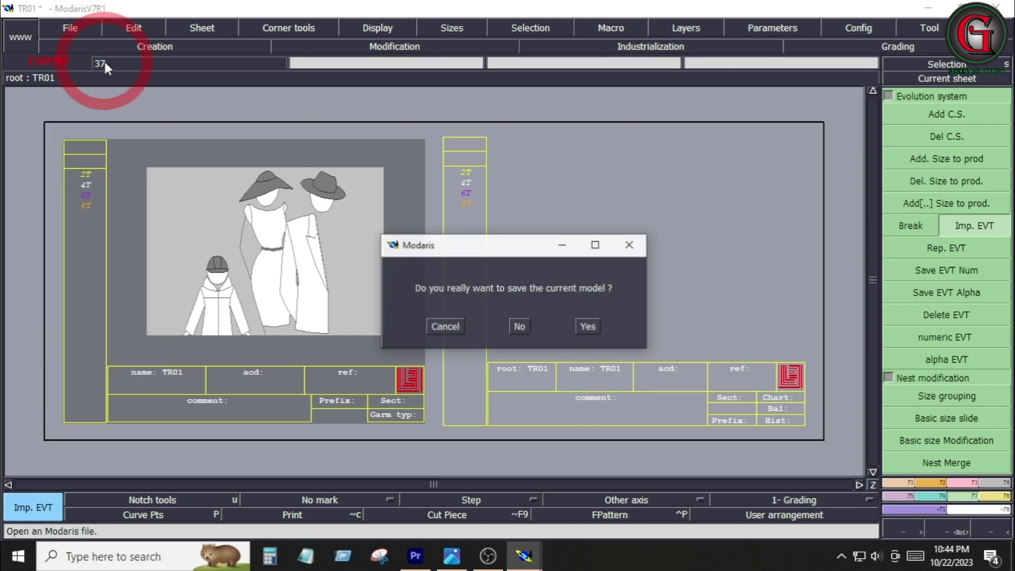
{"action": "left_click", "coordinate": [515, 325]}
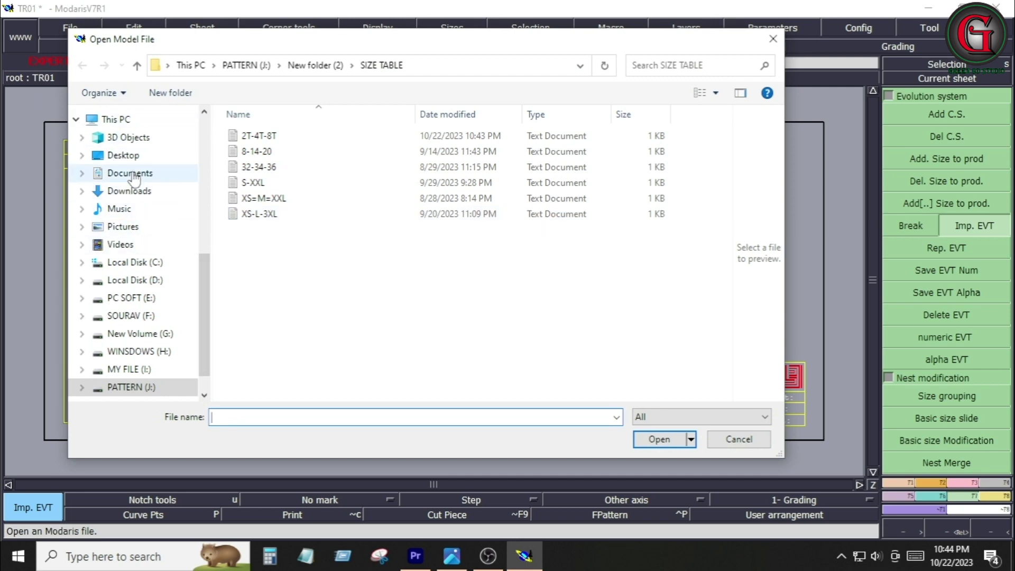
{"action": "left_click", "coordinate": [122, 155]}
{"action": "right_click", "coordinate": [518, 170]}
{"action": "left_click", "coordinate": [561, 327]}
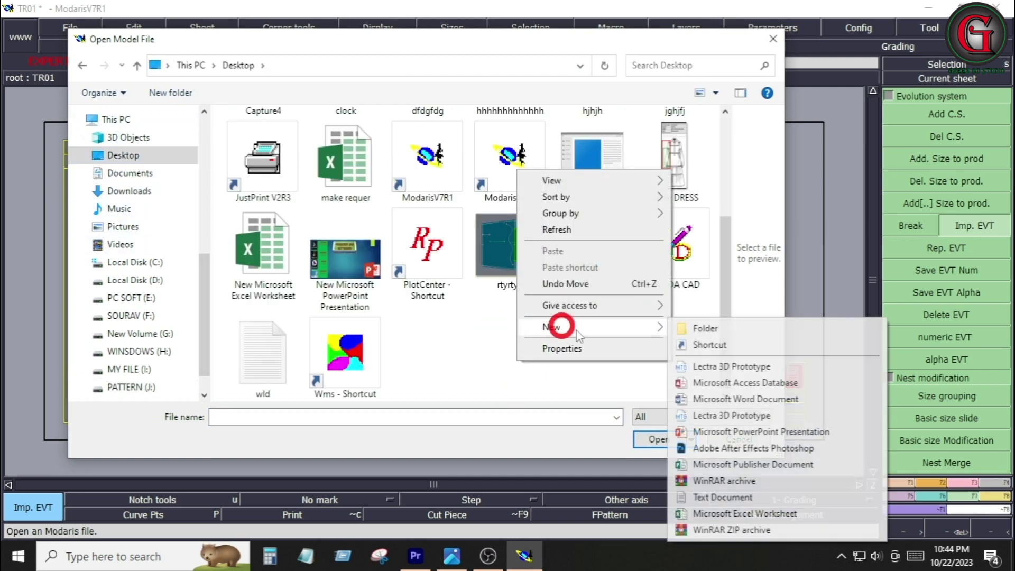
{"action": "left_click", "coordinate": [703, 329]}
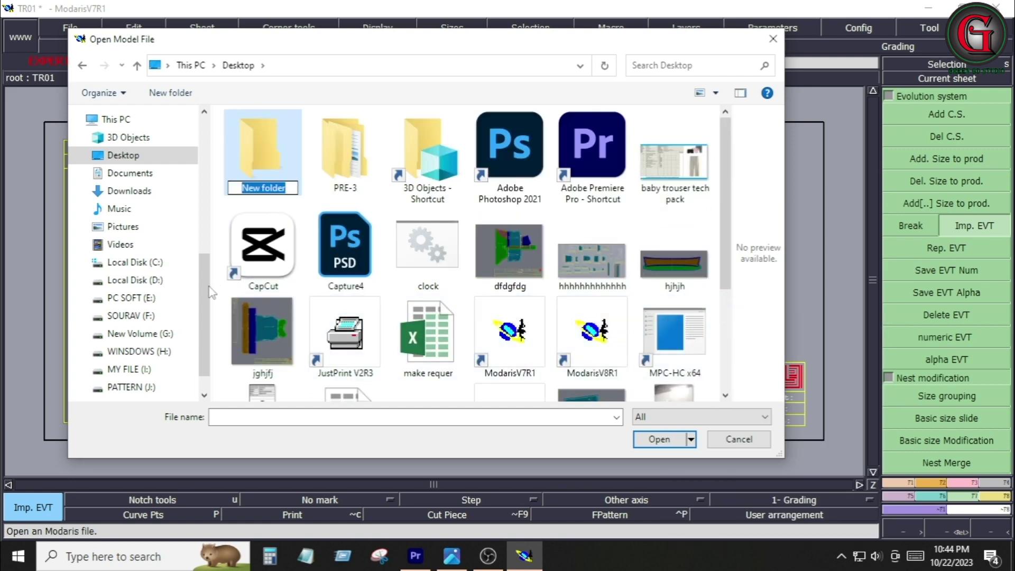
{"action": "type", "text": "TR"}
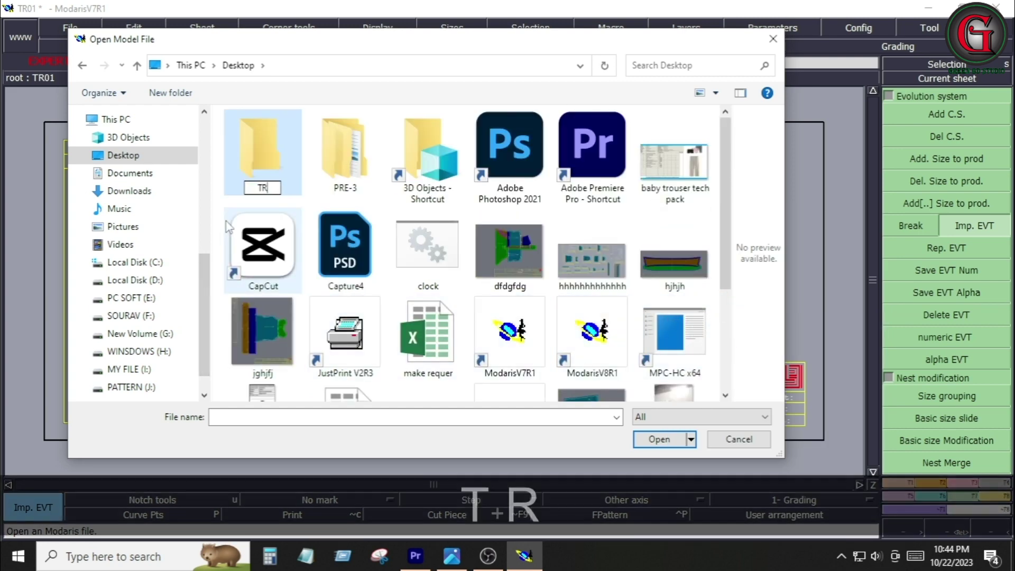
{"action": "type", "text": "01"}
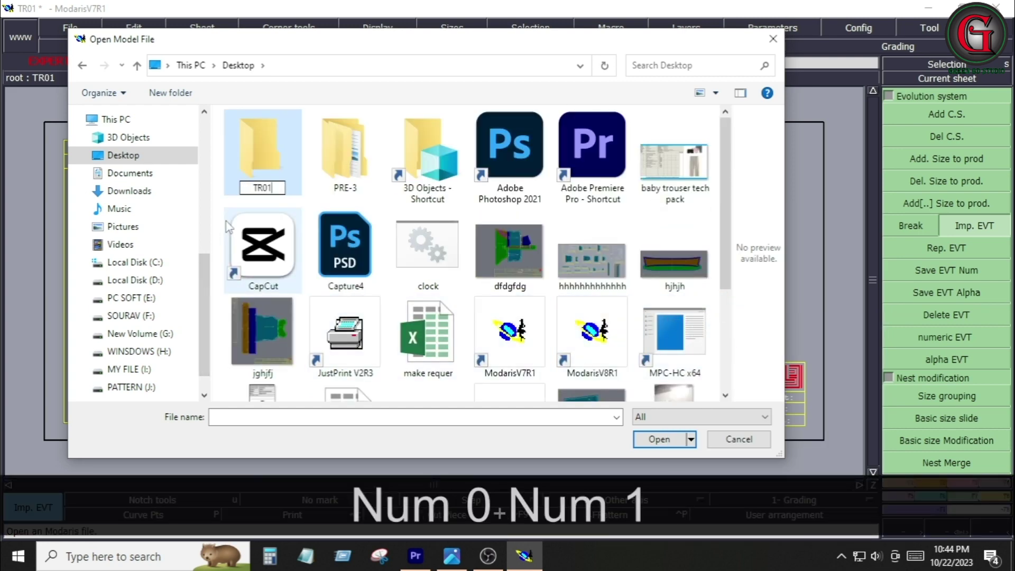
{"action": "key", "text": "Return"}
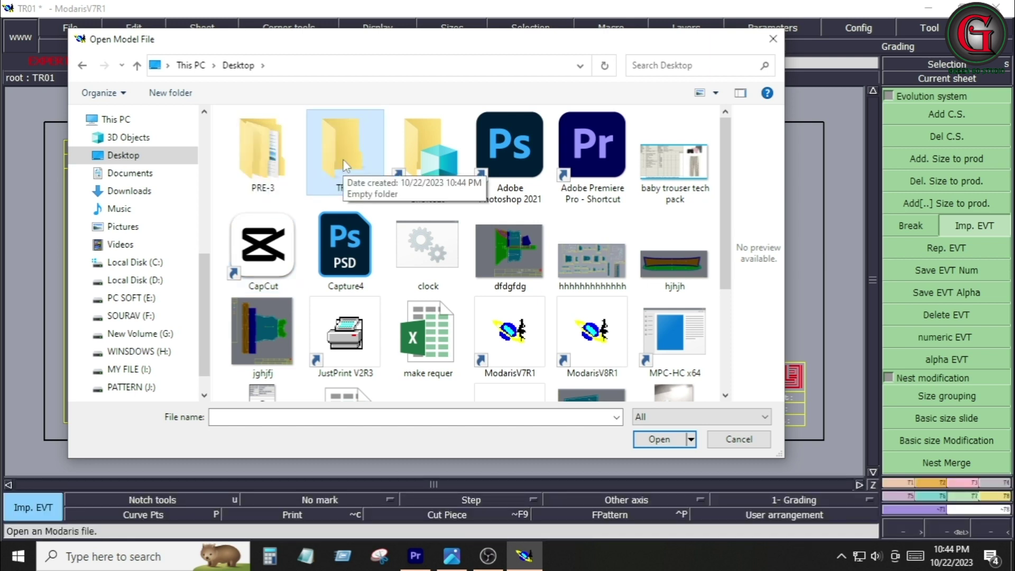
{"action": "left_click", "coordinate": [743, 439]}
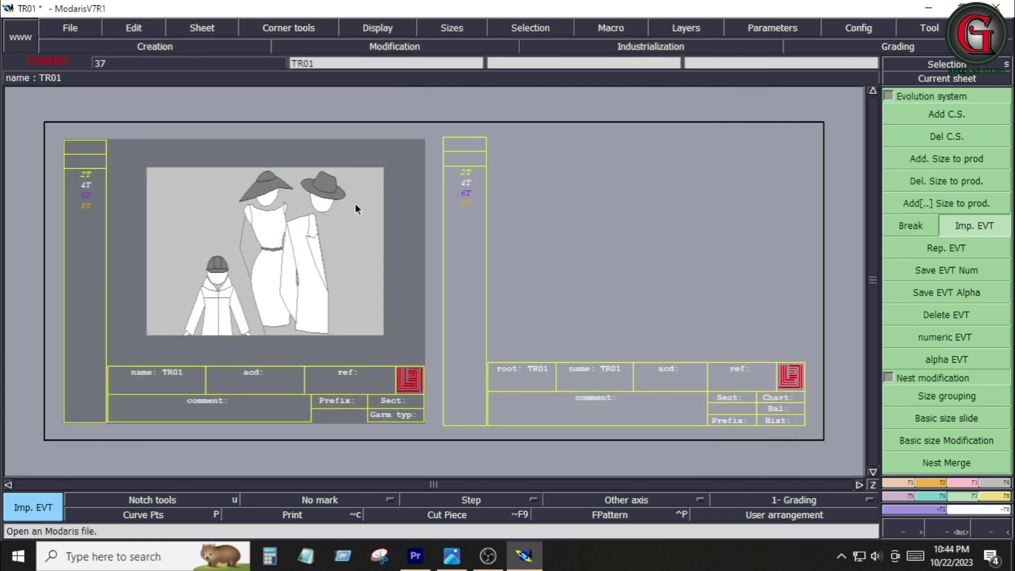
Step: Set the Open Model access path to the Desktop folder TR01 and apply it to all the other libraries
{"action": "left_click", "coordinate": [68, 29]}
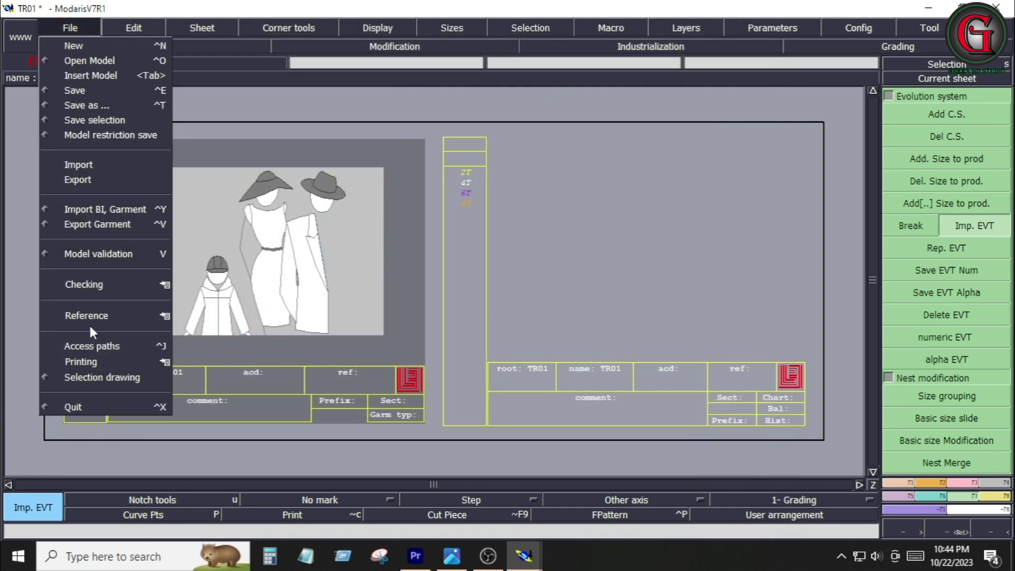
{"action": "left_click", "coordinate": [90, 341]}
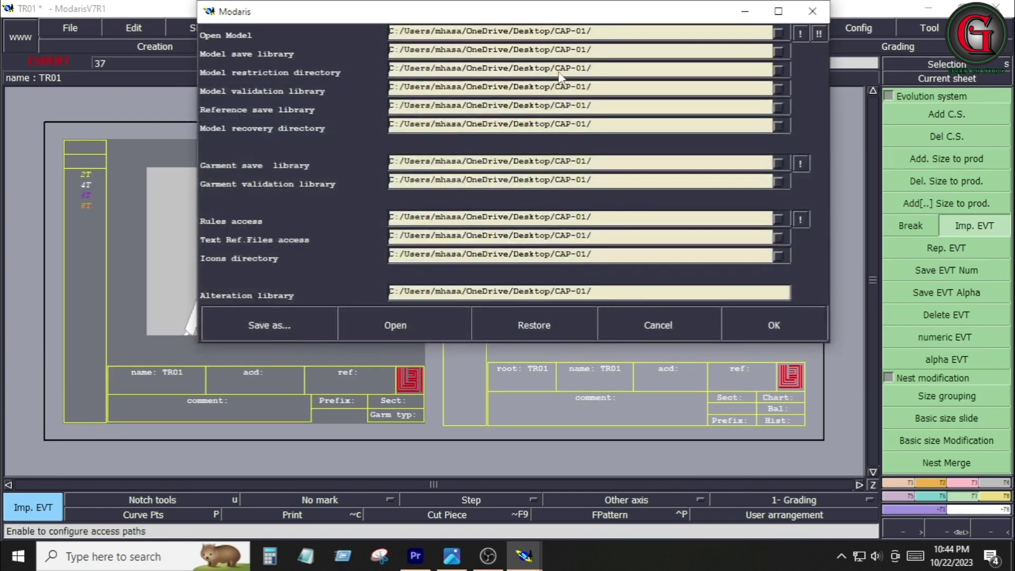
{"action": "left_click", "coordinate": [655, 33]}
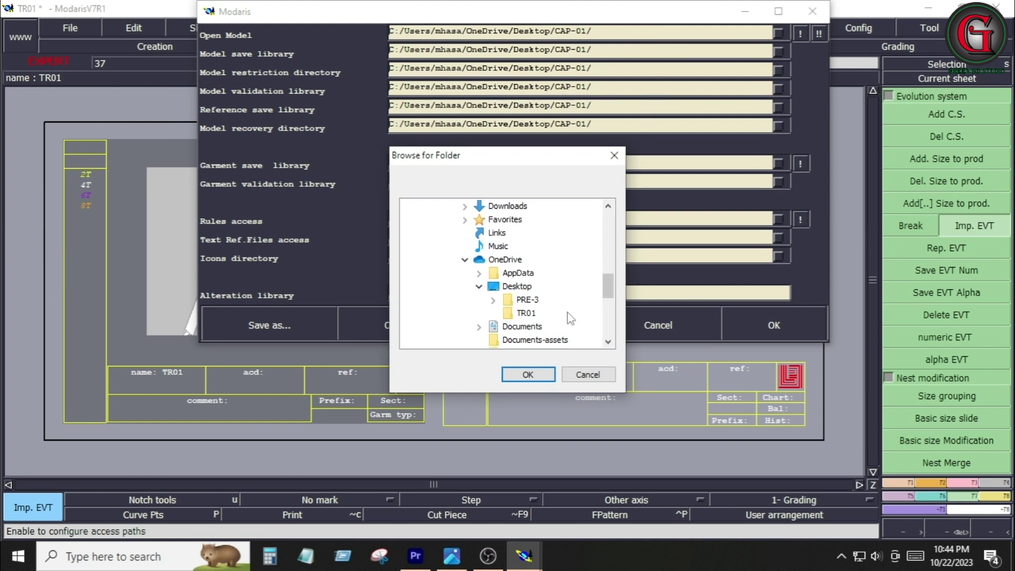
{"action": "left_click", "coordinate": [525, 313]}
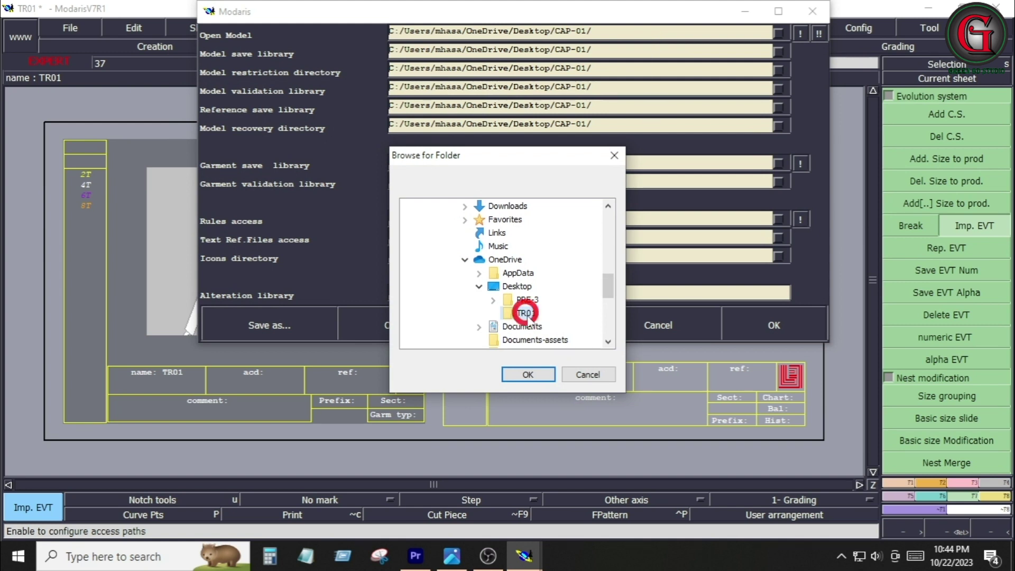
{"action": "left_click", "coordinate": [528, 375]}
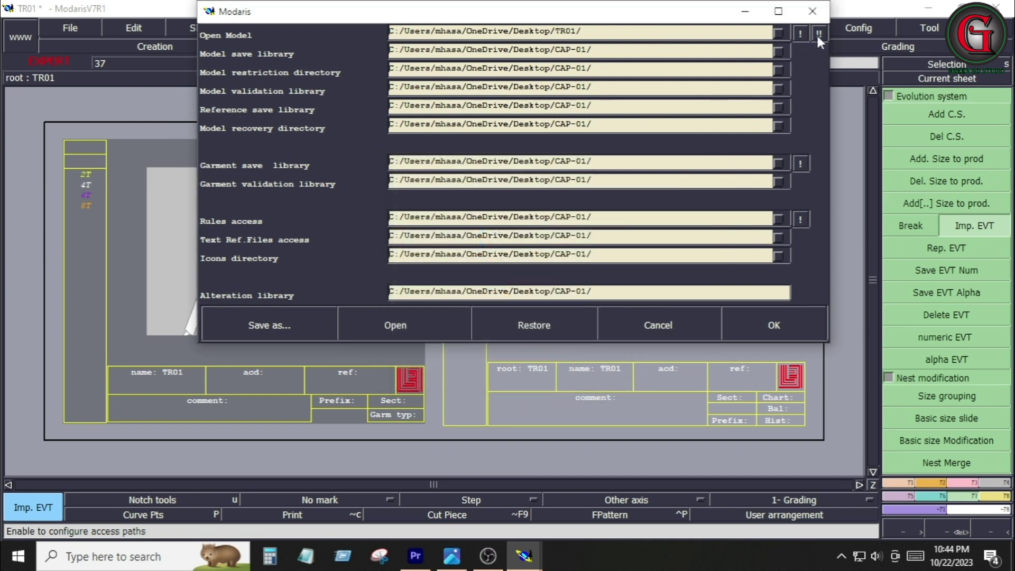
{"action": "left_click", "coordinate": [818, 33]}
{"action": "left_click", "coordinate": [779, 327]}
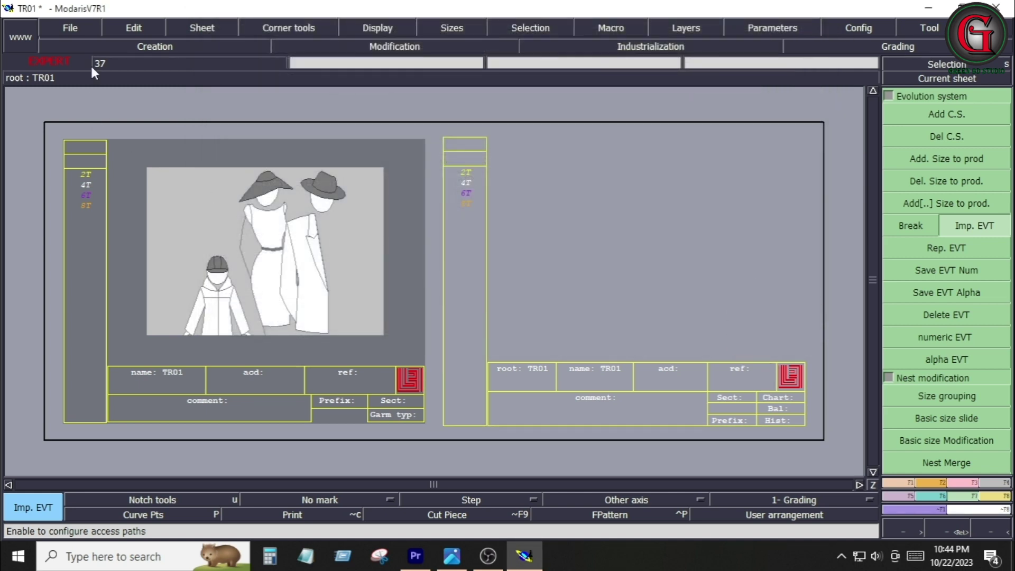
Step: Save the TR01 model
{"action": "left_click", "coordinate": [77, 27]}
{"action": "left_click", "coordinate": [74, 96]}
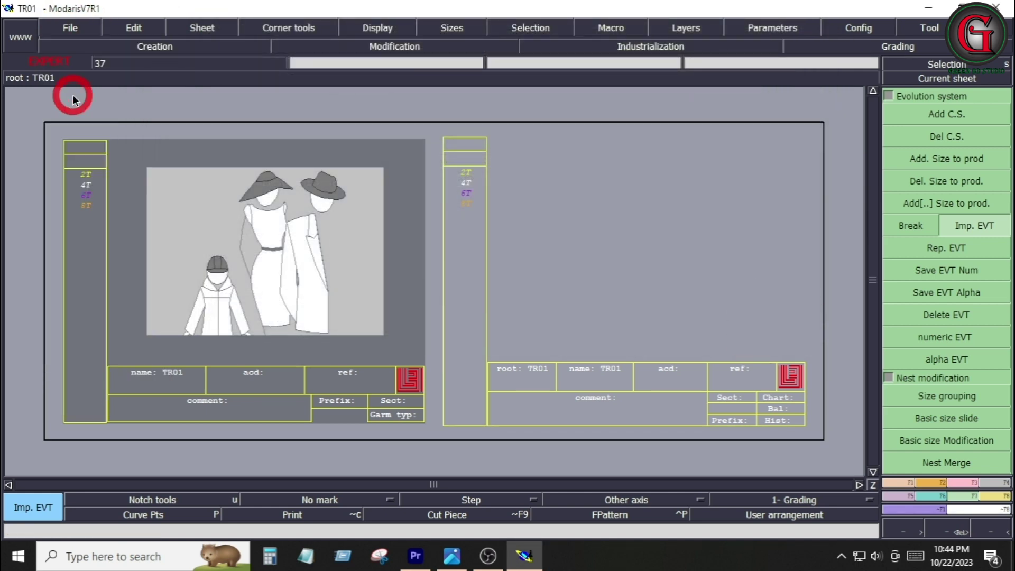
{"action": "left_click", "coordinate": [72, 29]}
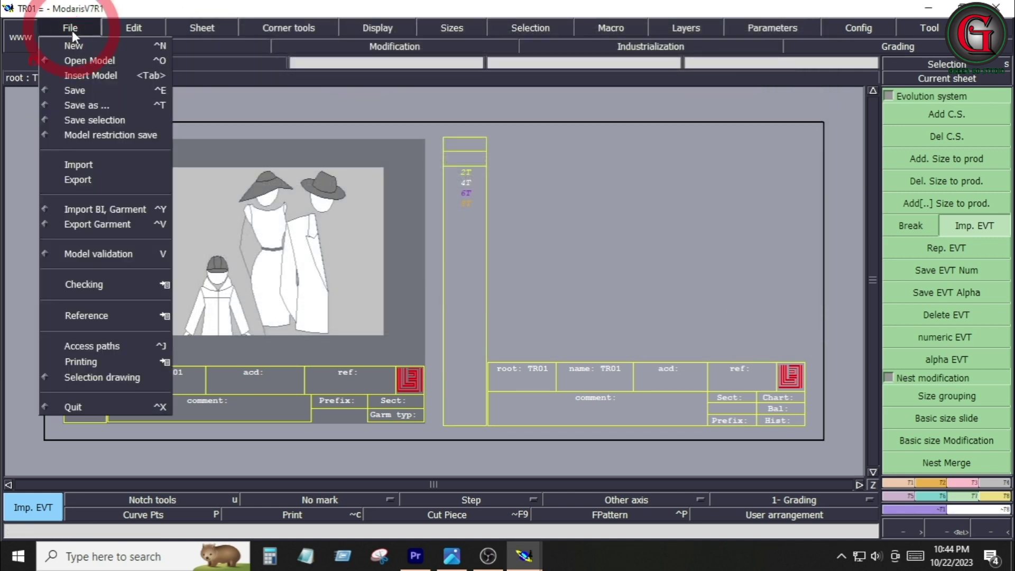
{"action": "left_click", "coordinate": [71, 90]}
{"action": "left_click", "coordinate": [442, 362]}
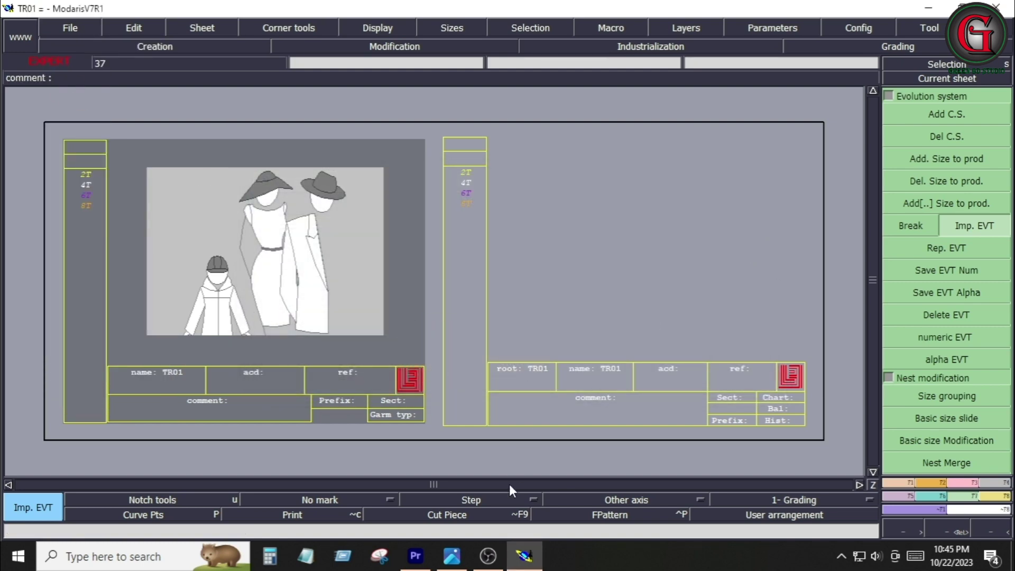
Step: Check the measurements in the baby trouser tech pack image, and set the length unit in Modaris to inches and 10ths
{"action": "left_click", "coordinate": [462, 557]}
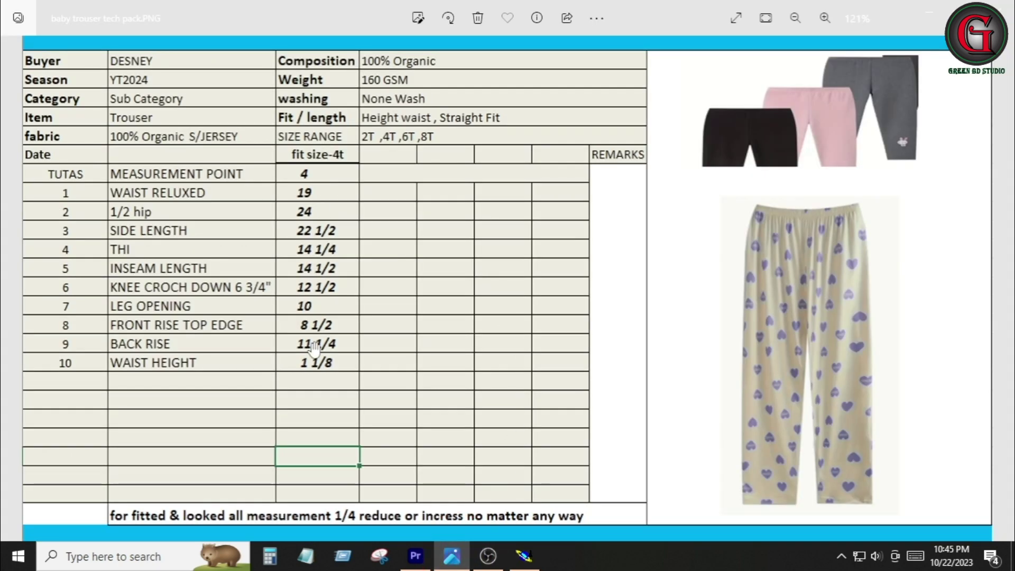
{"action": "key", "text": "alt+Tab"}
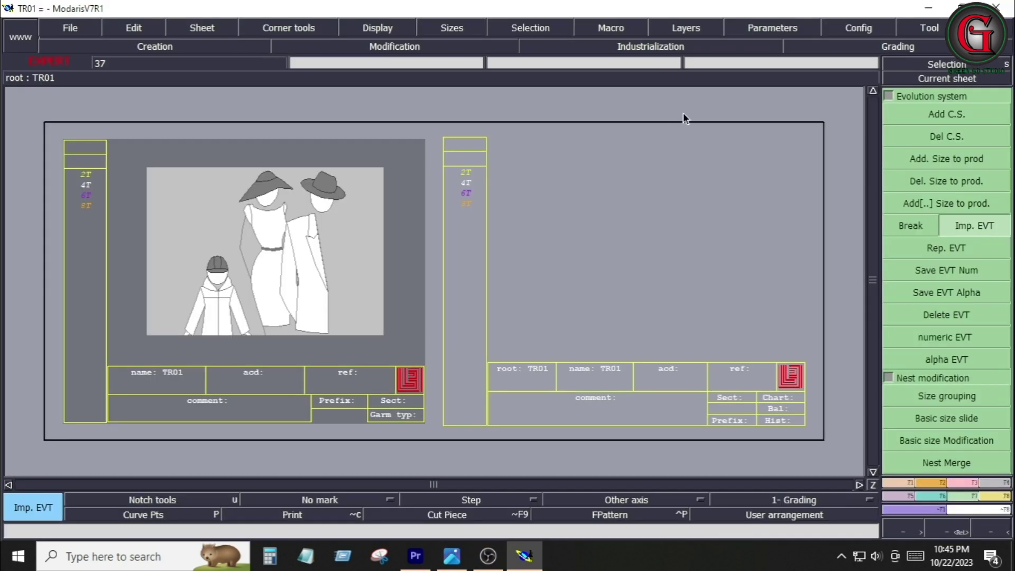
{"action": "left_click", "coordinate": [769, 30]}
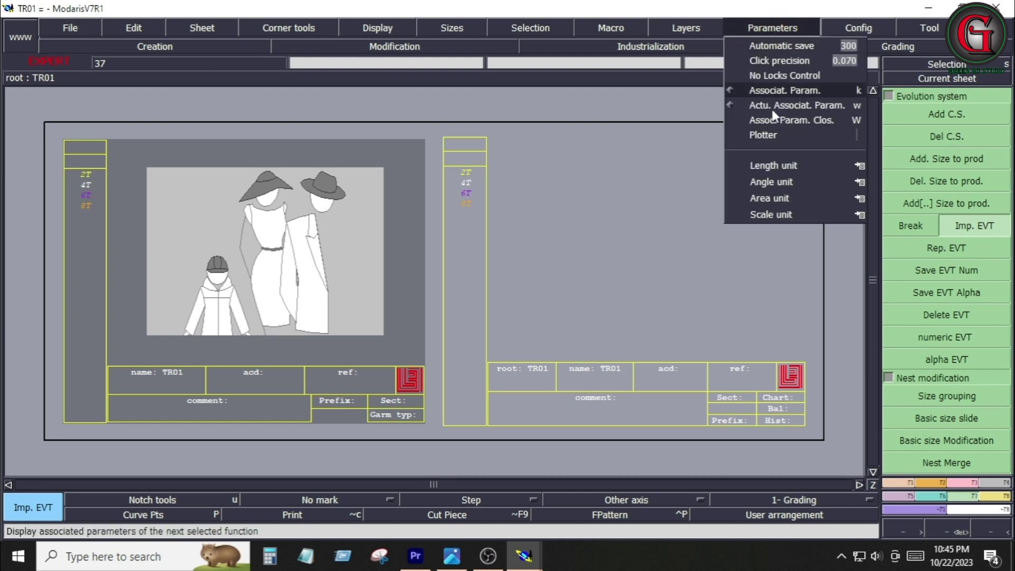
{"action": "mouse_move", "coordinate": [793, 165]}
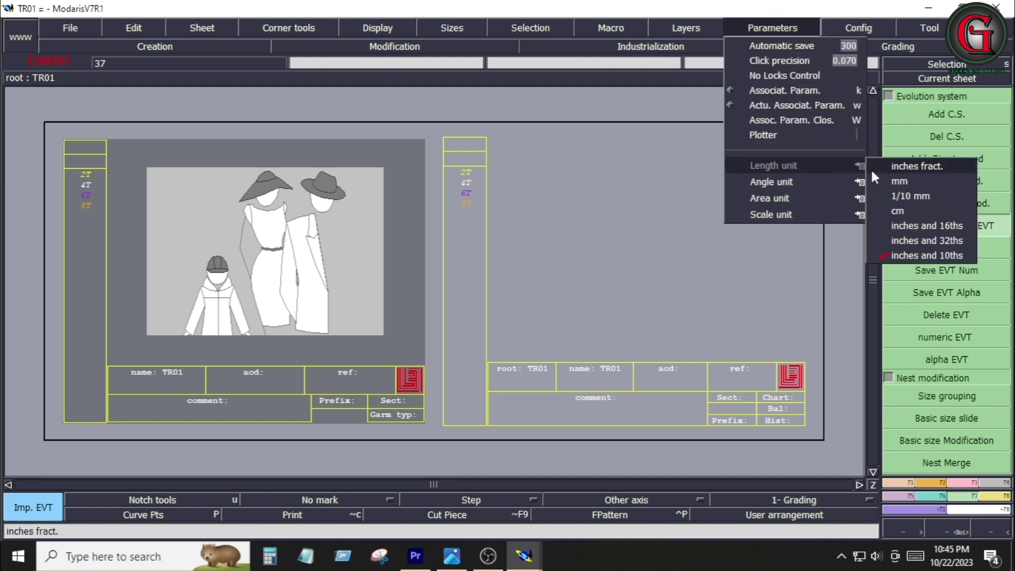
{"action": "left_click", "coordinate": [906, 256]}
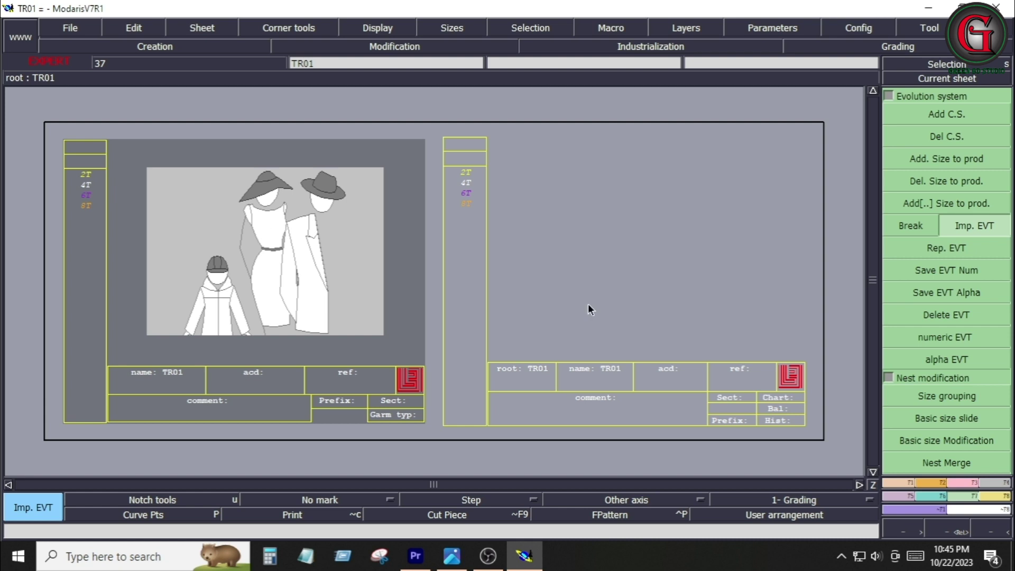
Step: Consult the tech pack measurements and draw a rectangle 22.5 inches wide and 9.125 inches high on the blank TR01 sheet
{"action": "left_click", "coordinate": [599, 255]}
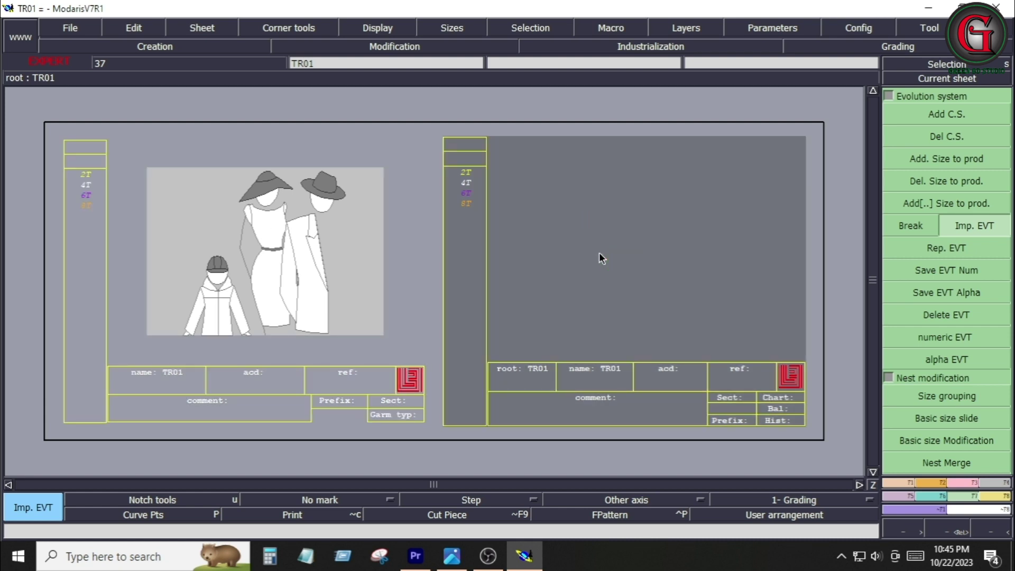
{"action": "key", "text": "Home"}
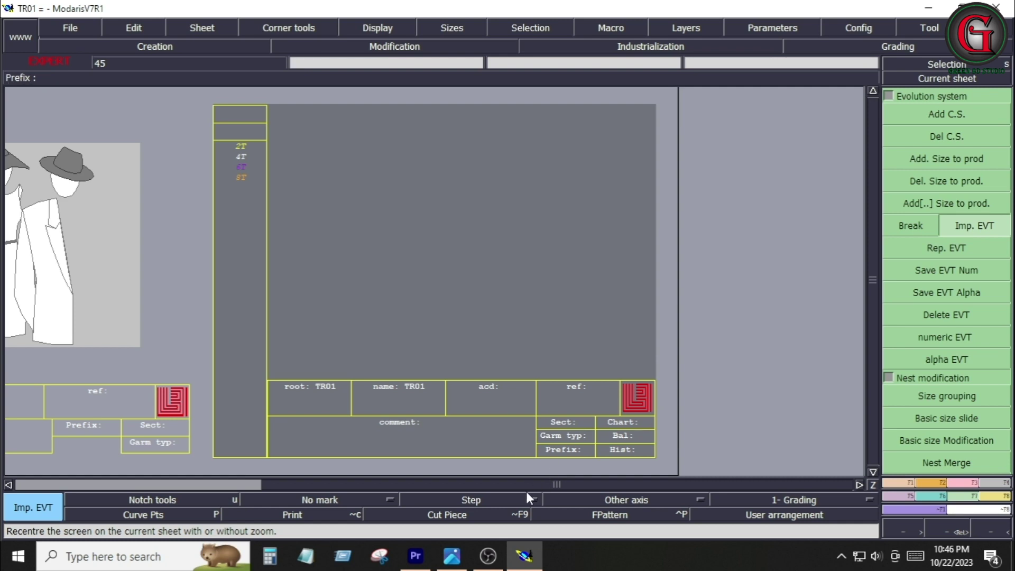
{"action": "left_click", "coordinate": [453, 556]}
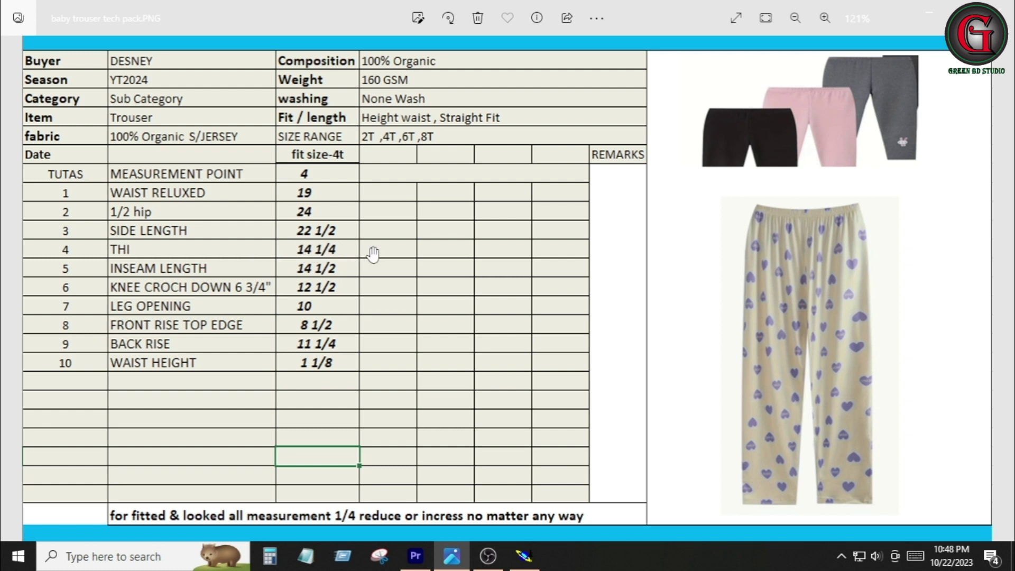
{"action": "left_click", "coordinate": [524, 556]}
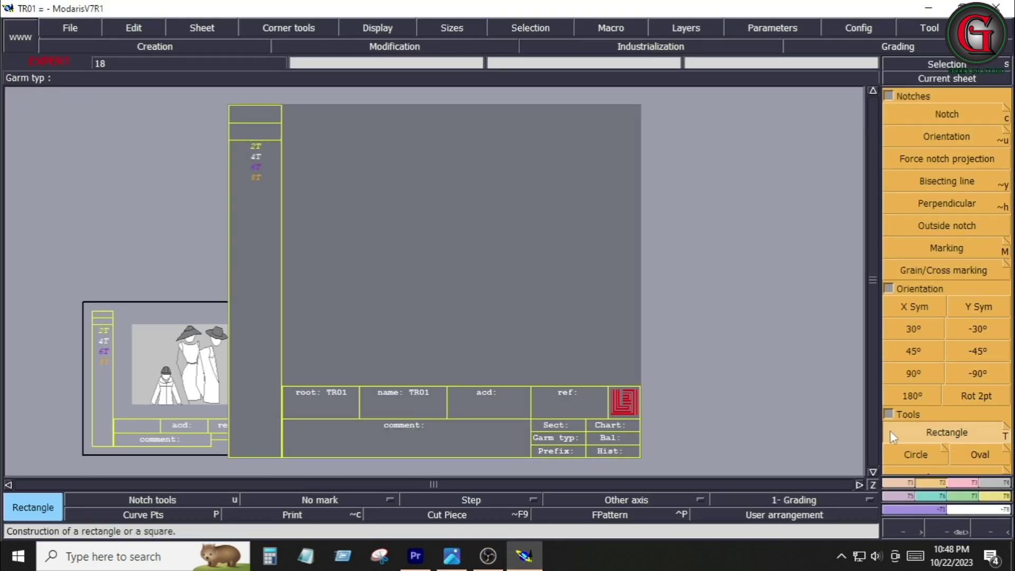
{"action": "left_click", "coordinate": [350, 249]}
{"action": "key", "text": "Down"}
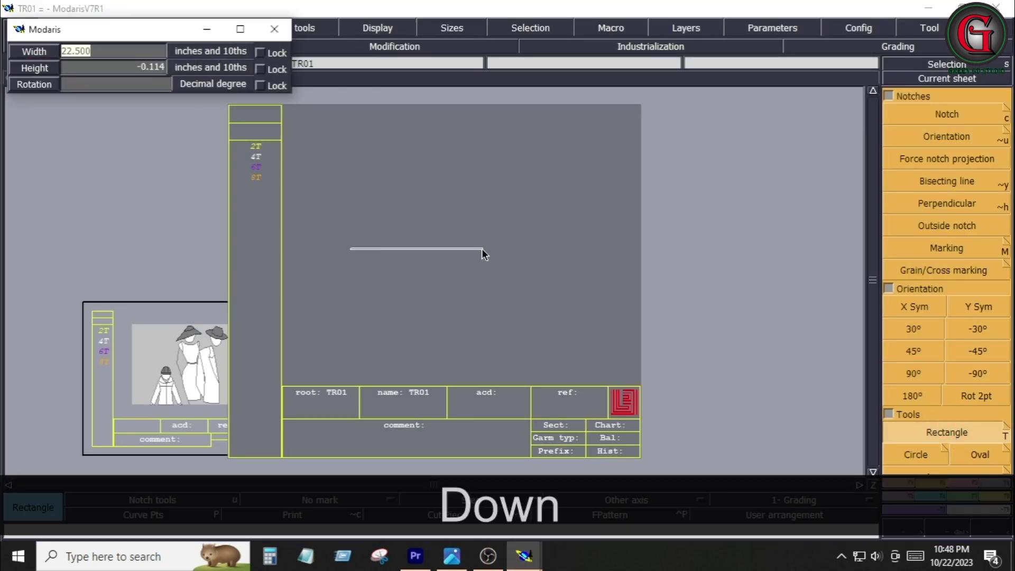
{"action": "key", "text": "Down"}
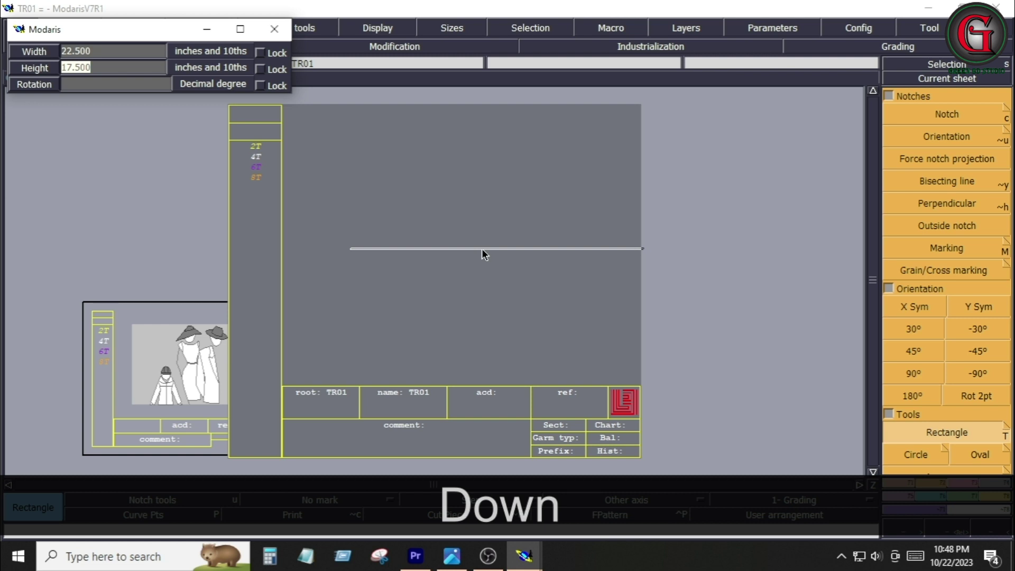
{"action": "type", "text": "9.1"}
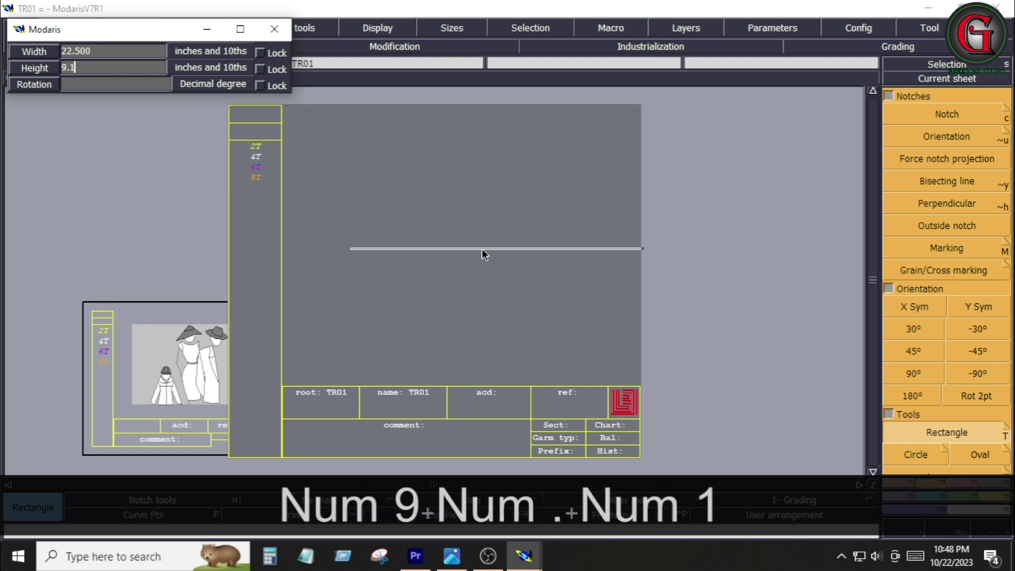
{"action": "type", "text": "25"}
{"action": "key", "text": "Return"}
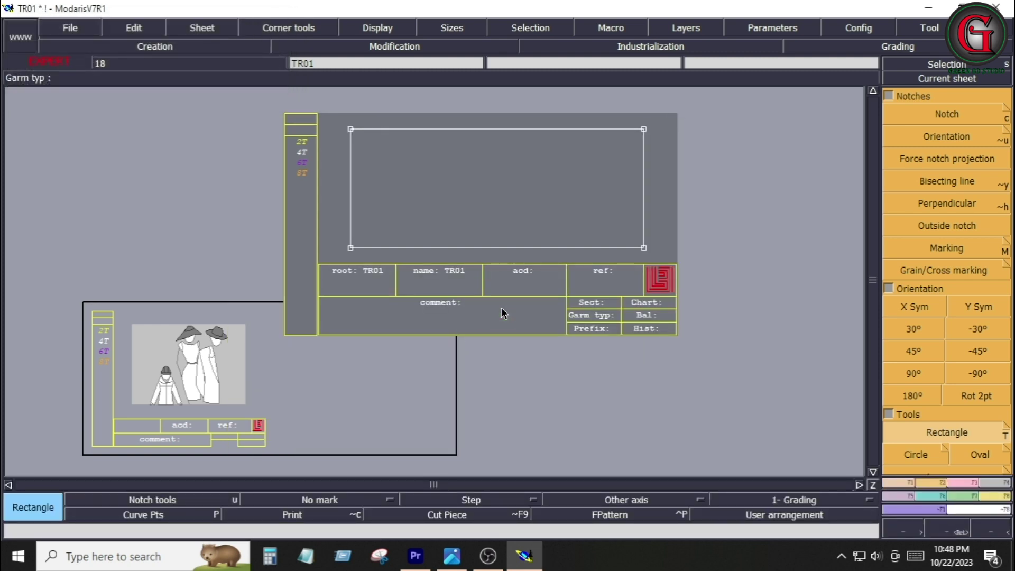
{"action": "key", "text": "Home"}
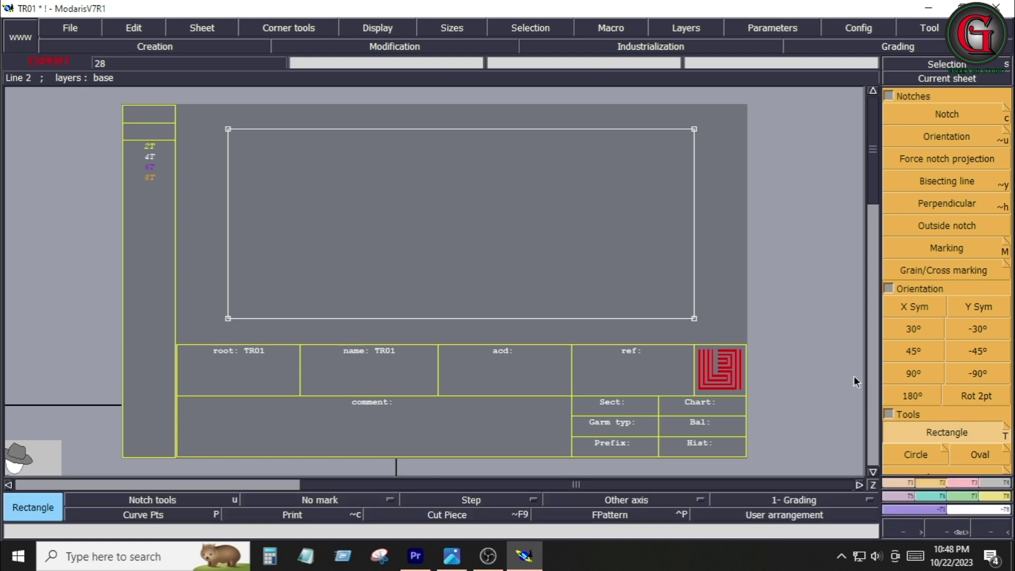
Step: Divide the rectangle's right edge into 2 equal parts and insert a point at its midpoint
{"action": "left_click", "coordinate": [942, 483]}
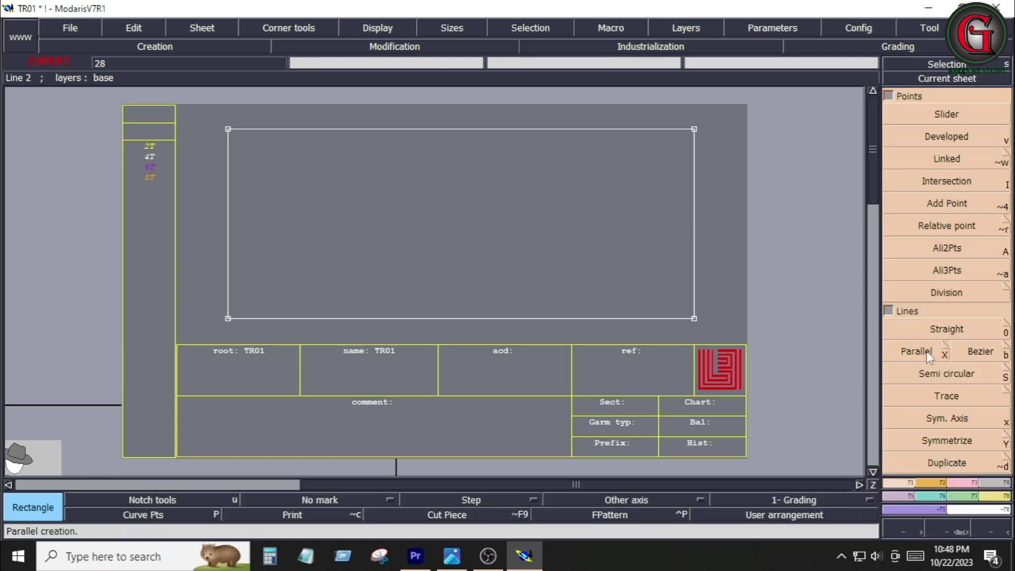
{"action": "left_click", "coordinate": [889, 96]}
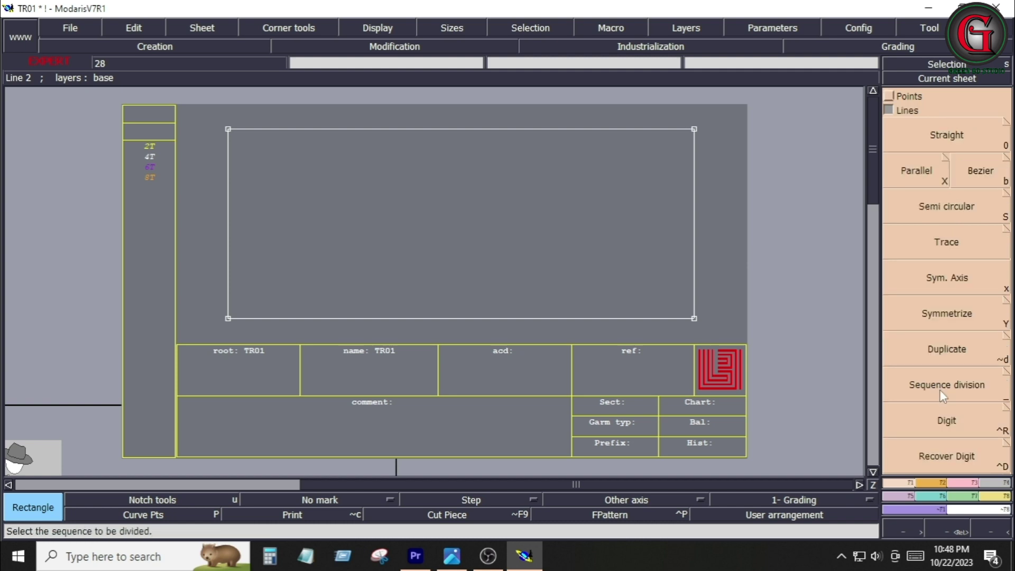
{"action": "left_click", "coordinate": [940, 386]}
{"action": "left_click", "coordinate": [694, 319]}
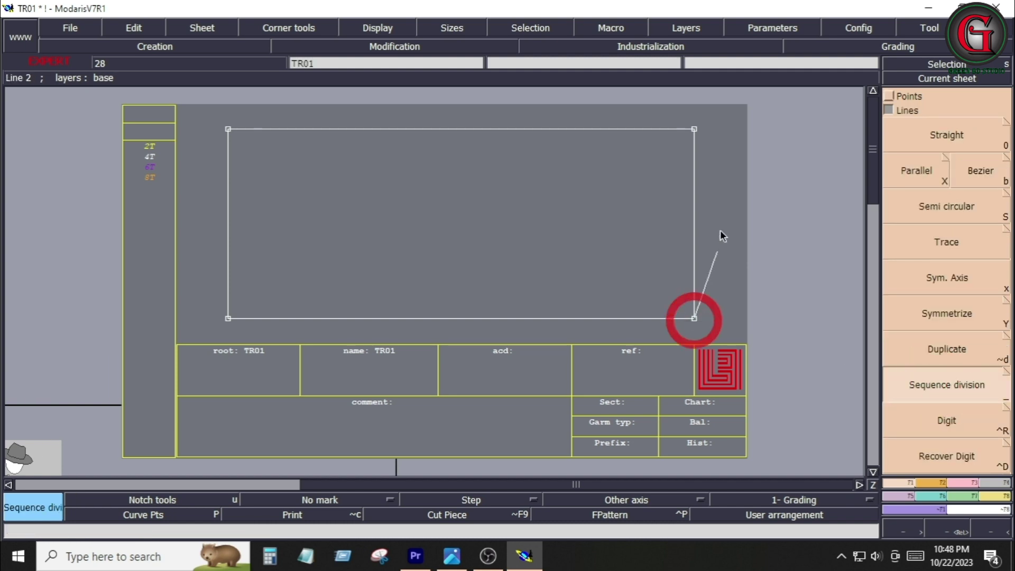
{"action": "left_click", "coordinate": [694, 129]}
{"action": "type", "text": "2"}
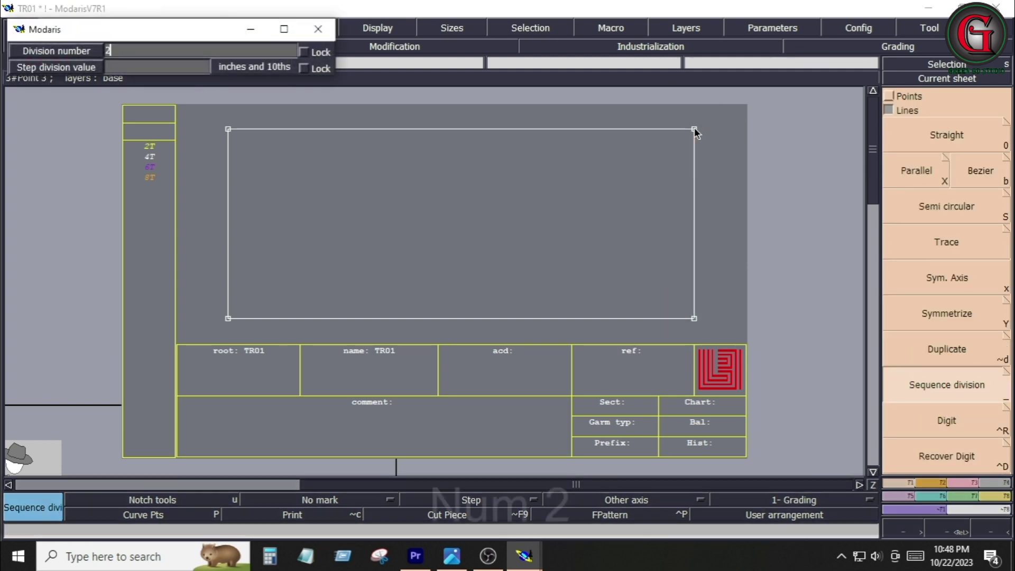
{"action": "key", "text": "Return"}
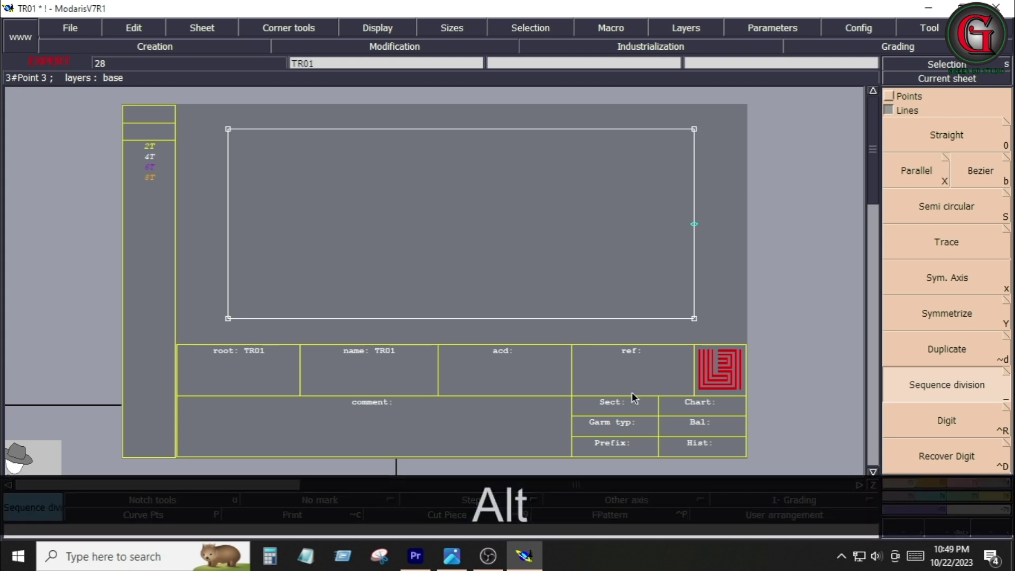
{"action": "key", "text": "alt+7"}
{"action": "left_click", "coordinate": [695, 228]}
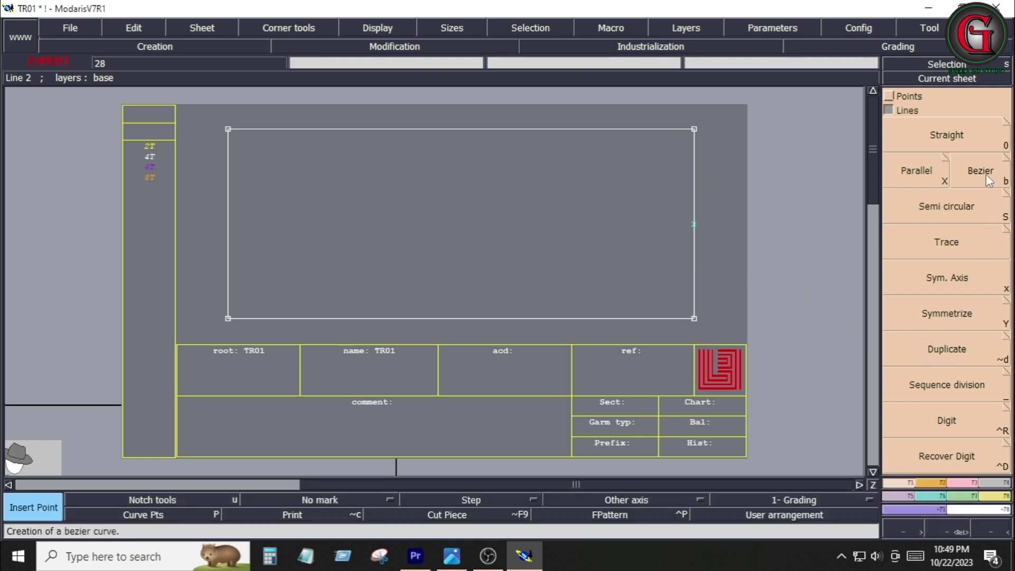
Step: Draw a straight horizontal Bezier line from the right edge's midpoint across the rectangle to its left edge
{"action": "left_click", "coordinate": [981, 172]}
{"action": "left_click", "coordinate": [695, 225]}
{"action": "key", "text": "ctrl"}
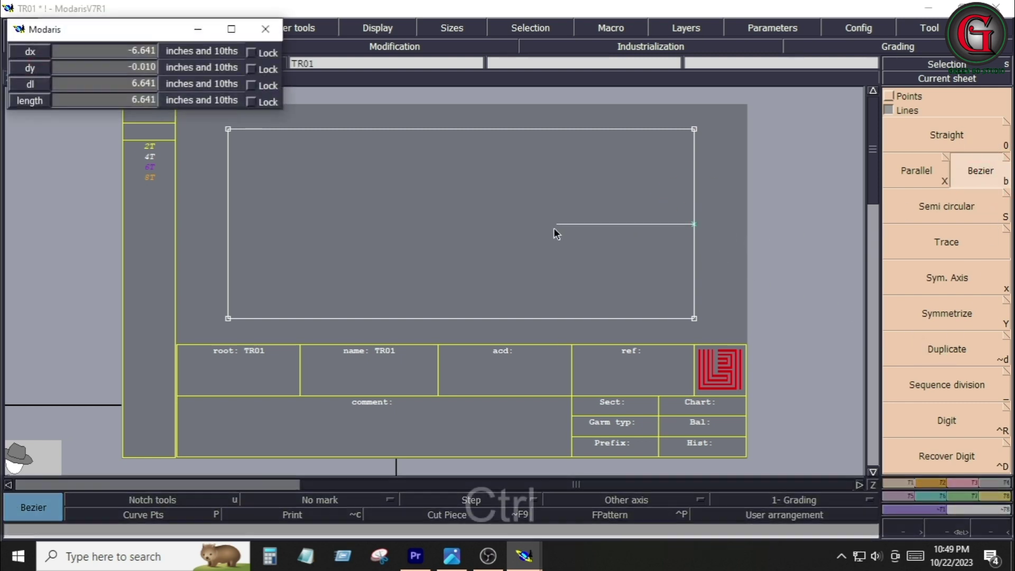
{"action": "left_click", "coordinate": [228, 224]}
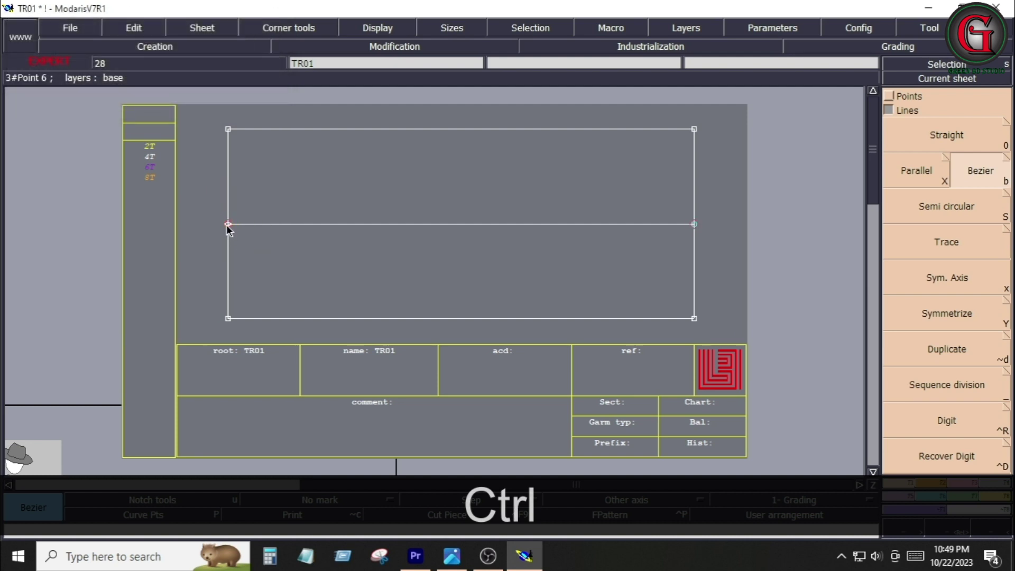
{"action": "key", "text": "alt+7"}
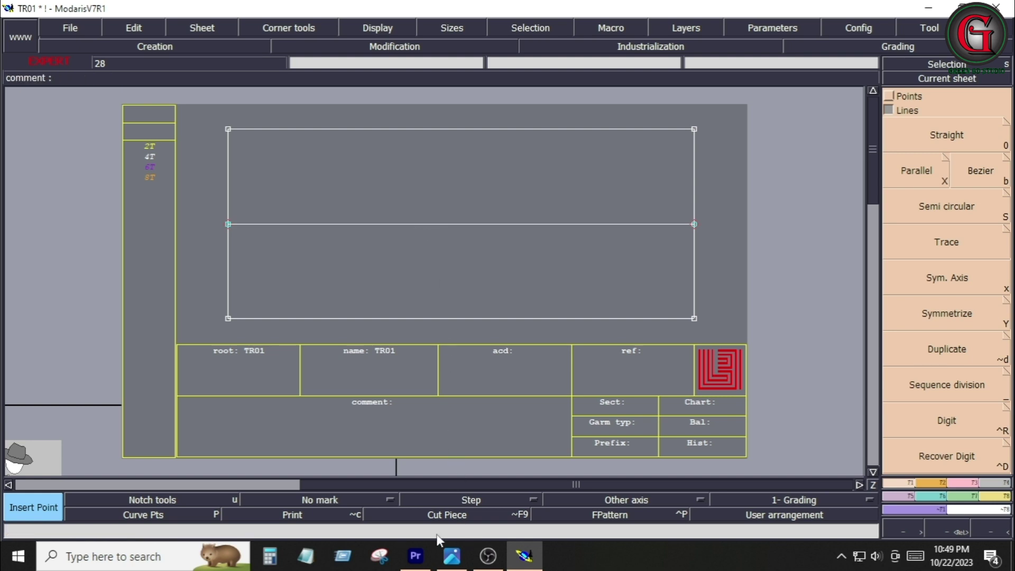
Step: Consult the front rise in the tech pack and create a parallel of the rectangle's right edge 8.5 inches inward
{"action": "left_click", "coordinate": [450, 555]}
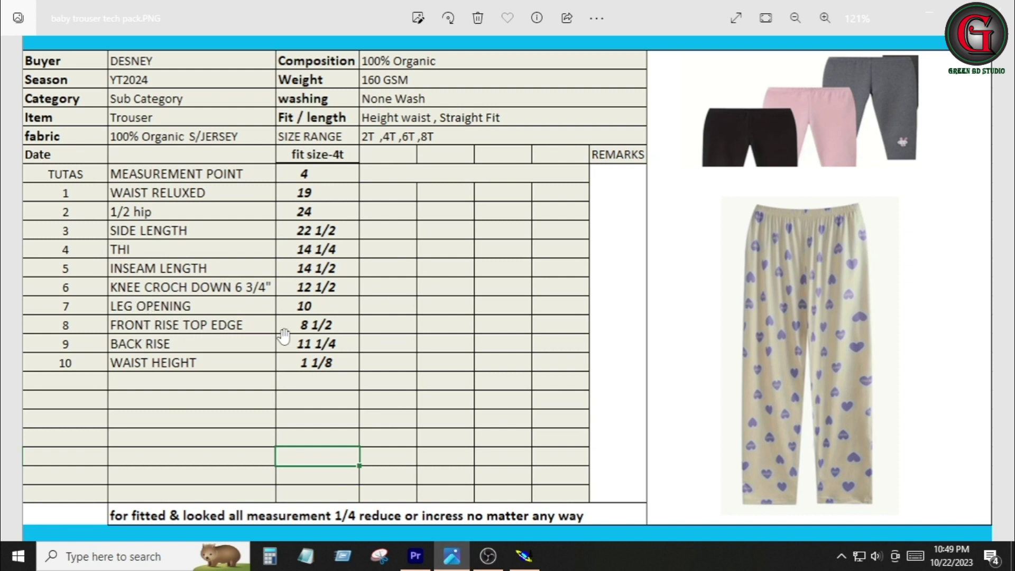
{"action": "key", "text": "alt+Tab"}
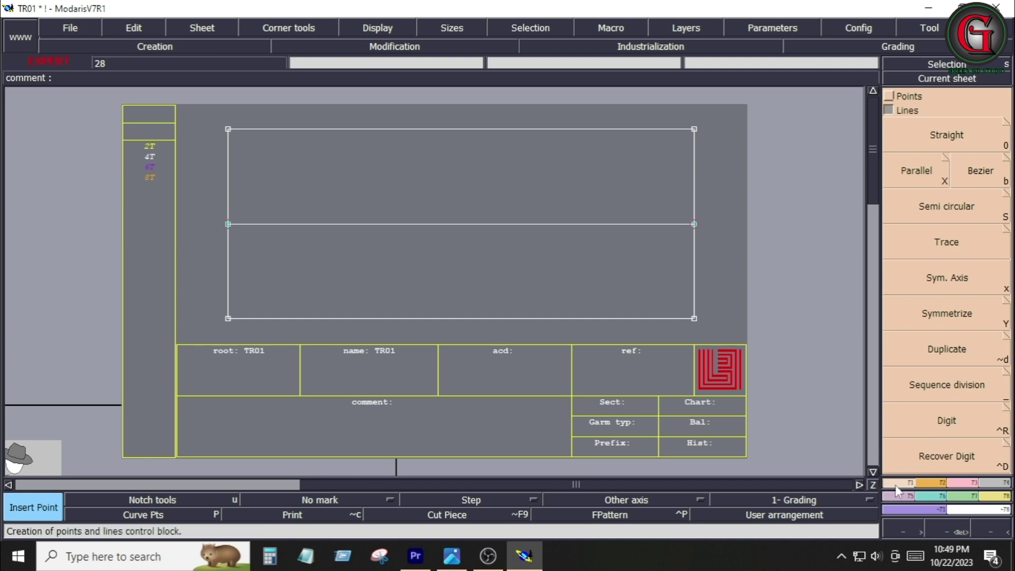
{"action": "left_click", "coordinate": [916, 174]}
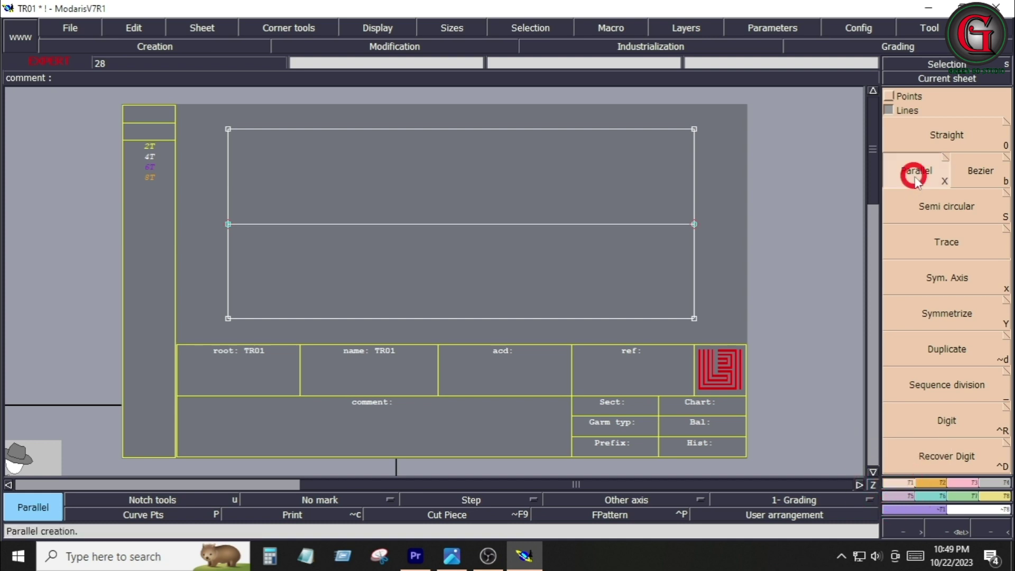
{"action": "left_click", "coordinate": [695, 250]}
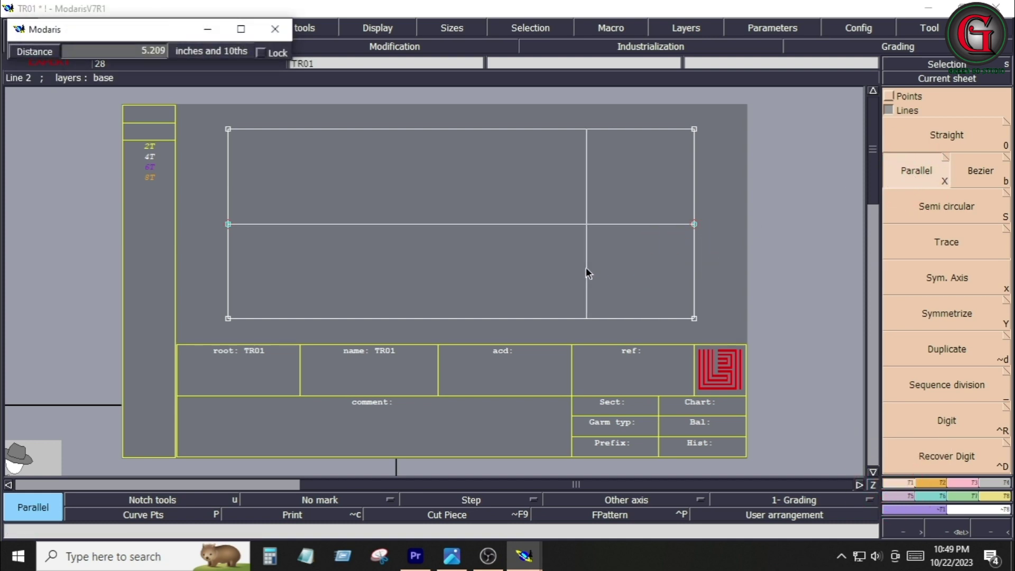
{"action": "key", "text": "Down"}
{"action": "type", "text": "8.5"}
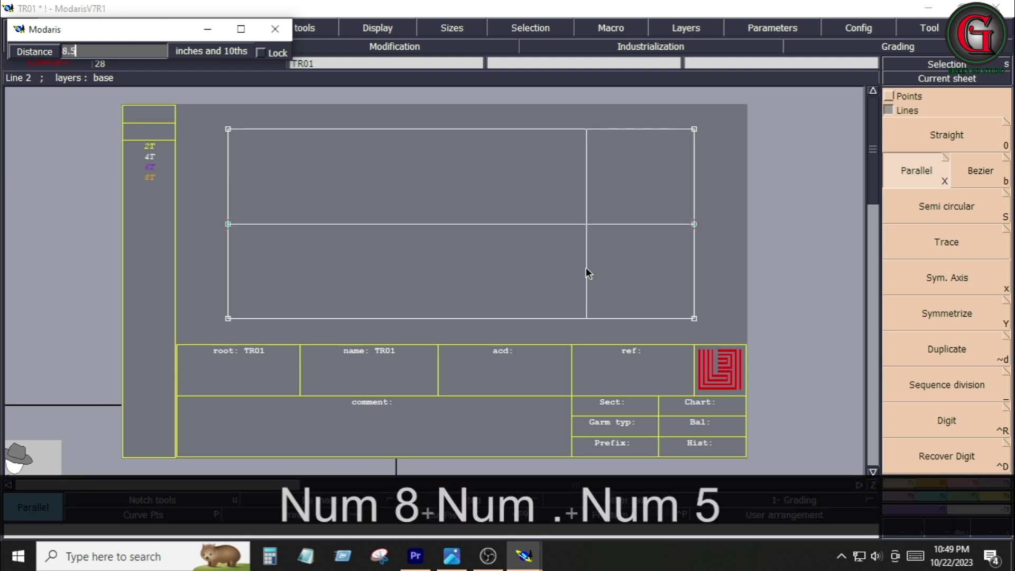
{"action": "key", "text": "Return"}
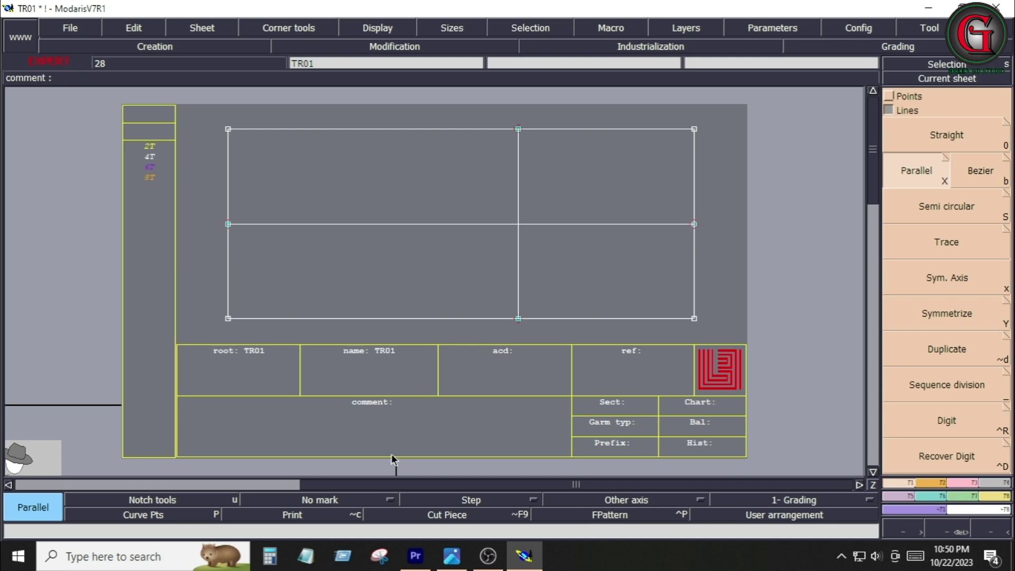
Step: Check the knee position in the tech pack and create a parallel 6.75 inches to the left of the crotch line
{"action": "left_click", "coordinate": [453, 556]}
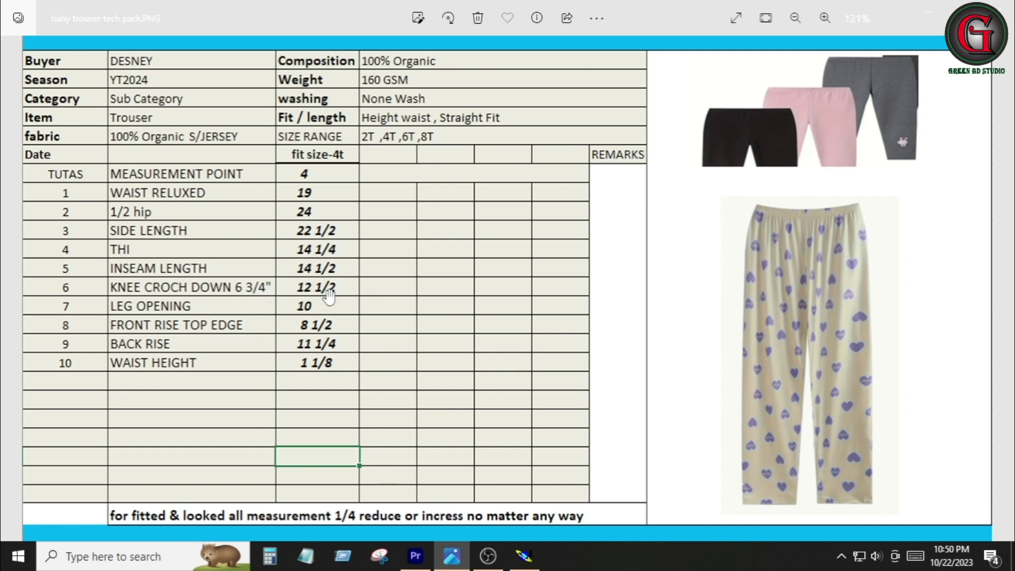
{"action": "left_click", "coordinate": [524, 555]}
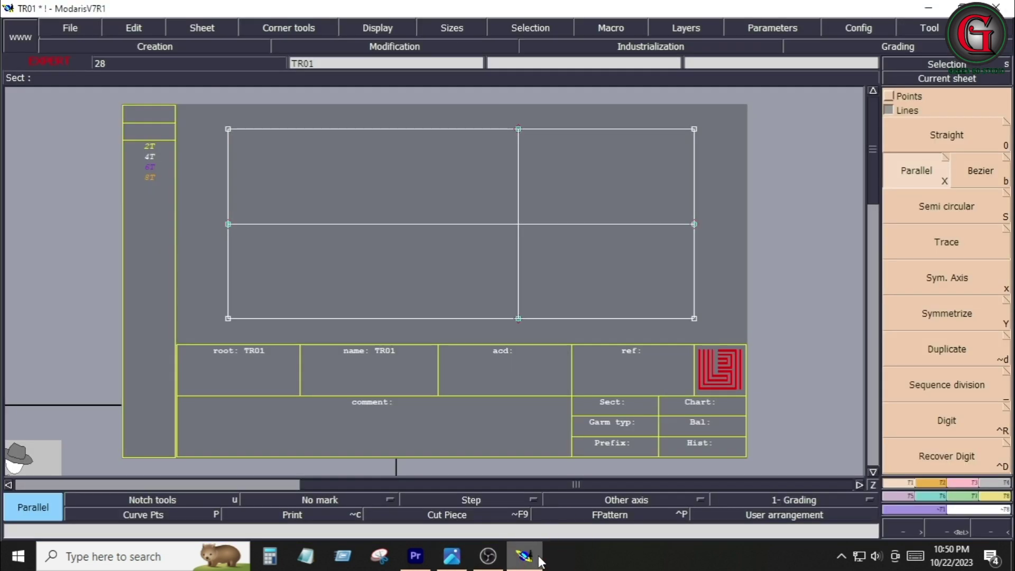
{"action": "left_click", "coordinate": [917, 170]}
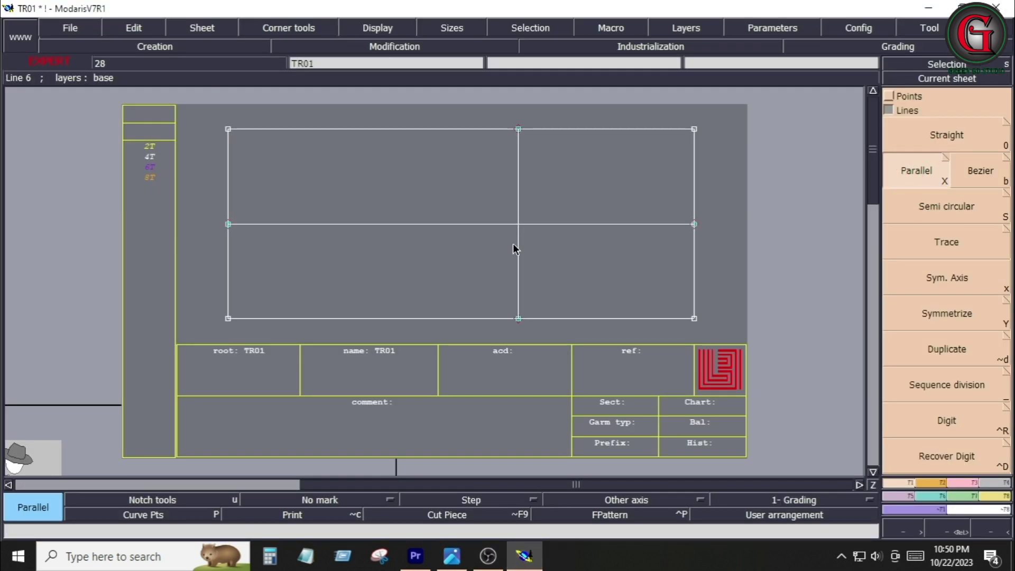
{"action": "left_click", "coordinate": [514, 243]}
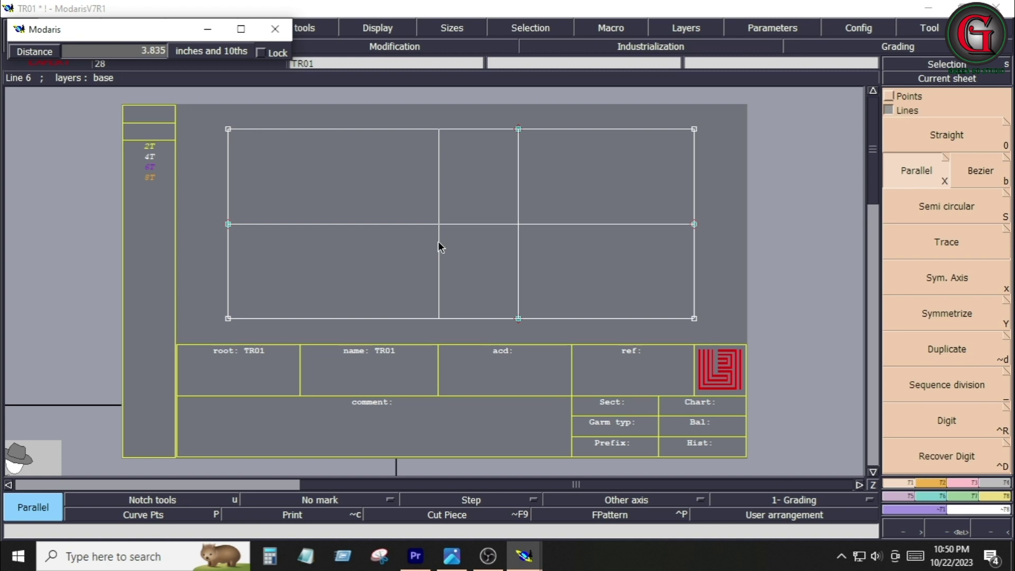
{"action": "type", "text": "6.7"}
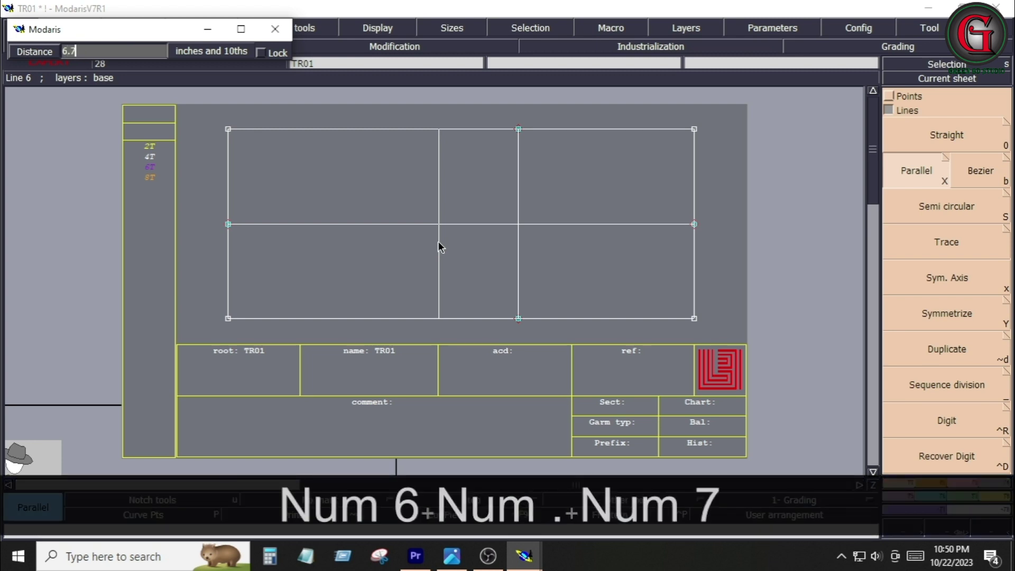
{"action": "type", "text": "5"}
{"action": "key", "text": "Return"}
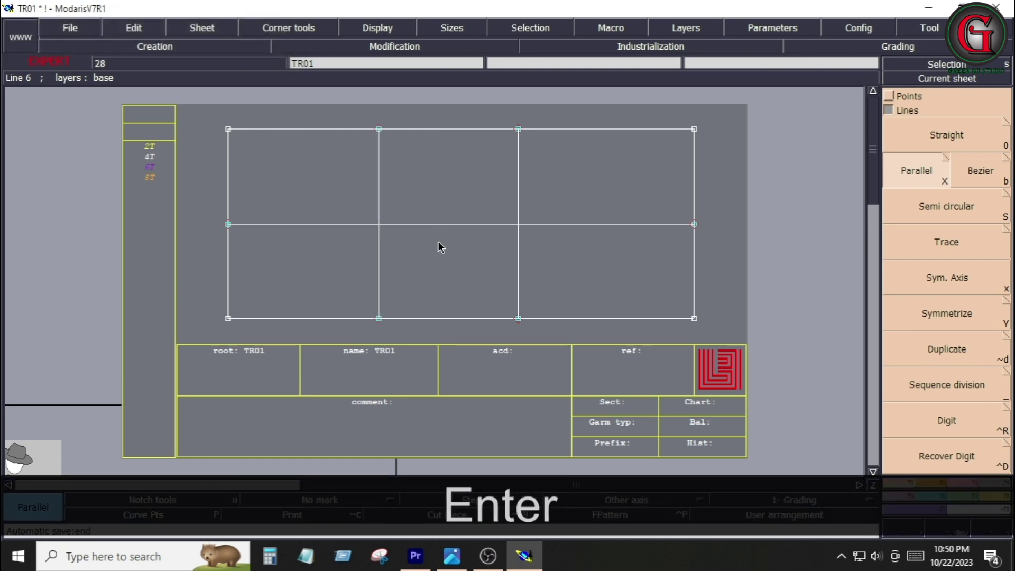
Step: Check the tech pack measurements and try to place a developed point on the crotch line from its intersection with the centre line
{"action": "left_click", "coordinate": [452, 556]}
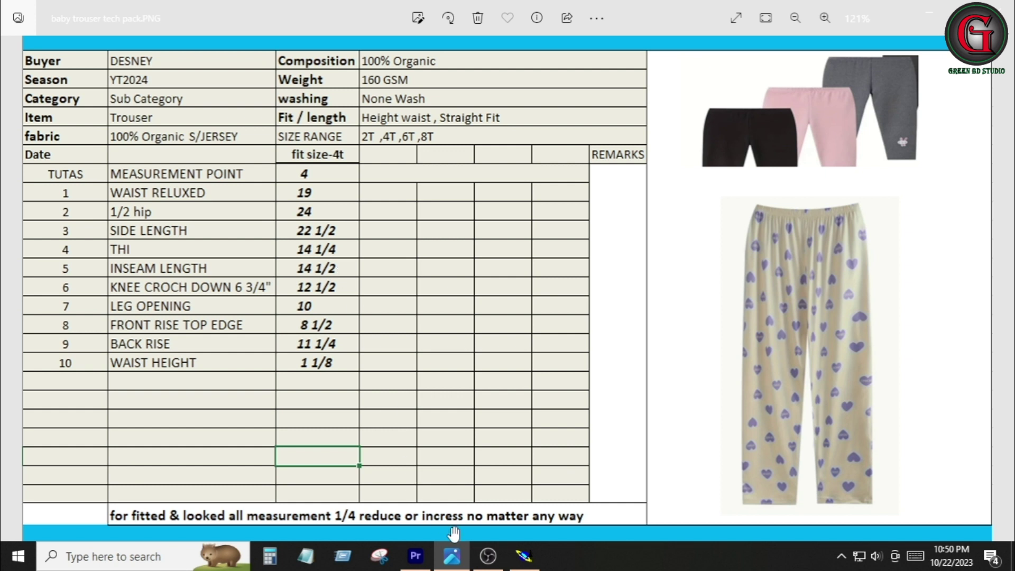
{"action": "left_click", "coordinate": [524, 556]}
{"action": "left_click", "coordinate": [948, 136]}
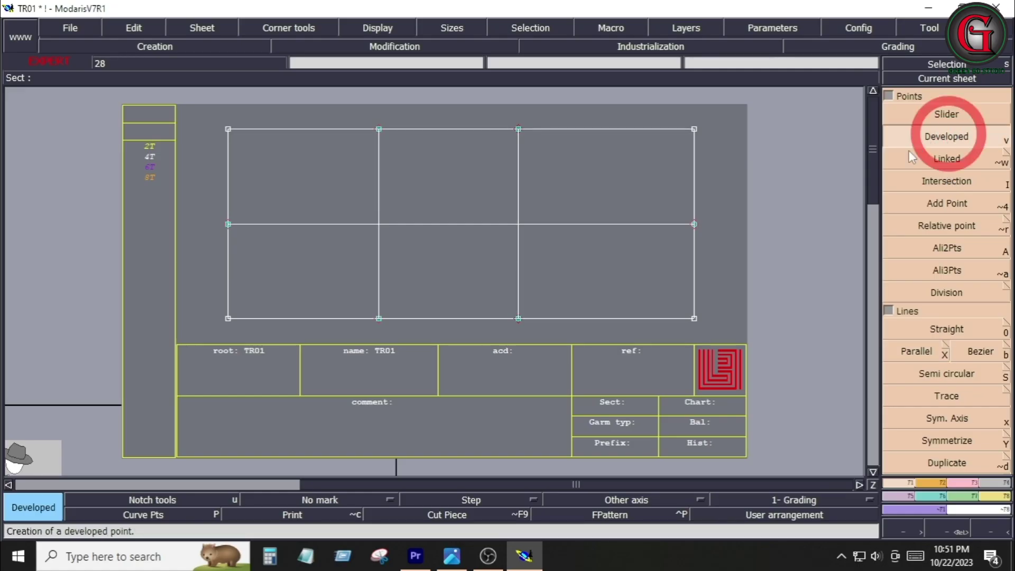
{"action": "left_click", "coordinate": [516, 224]}
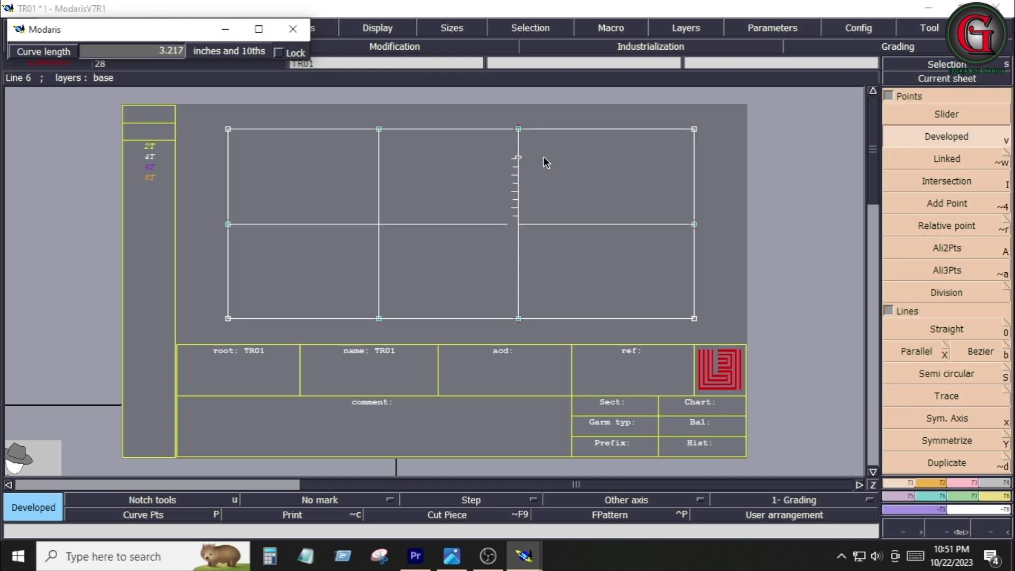
{"action": "key", "text": "ctrl+z"}
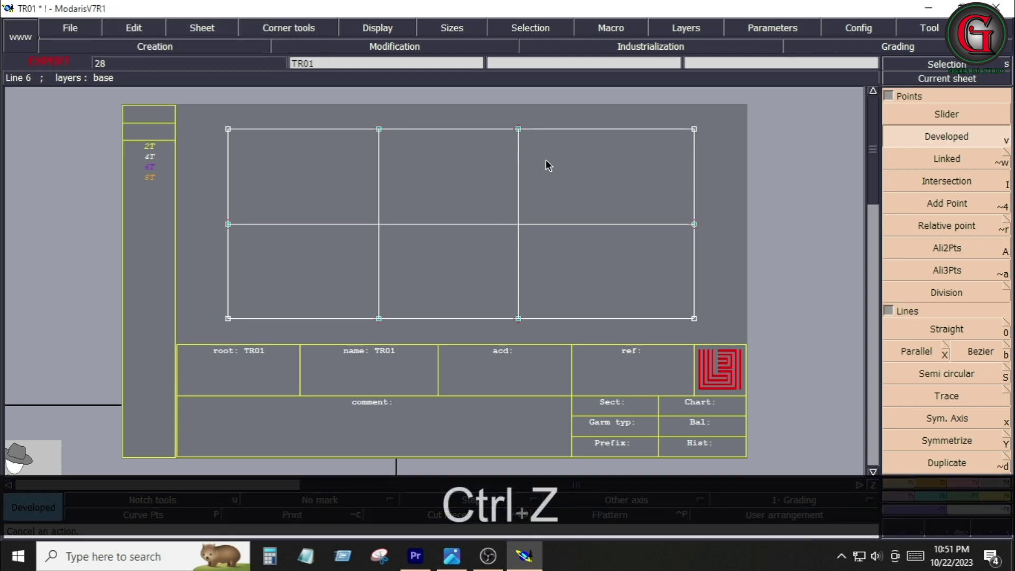
Step: Calculate 7.128 divided by 2 in the Calculator
{"action": "left_click", "coordinate": [285, 547]}
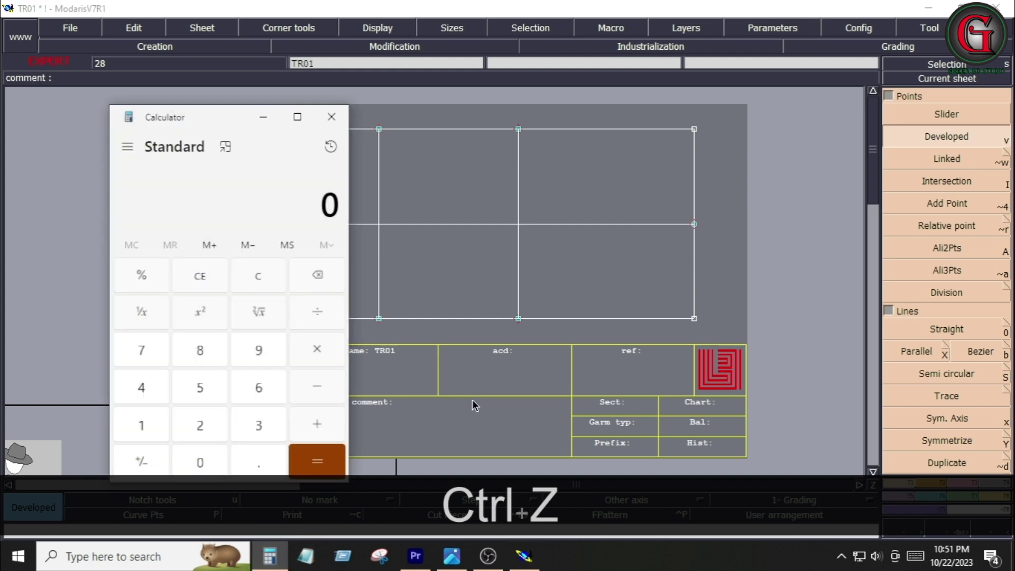
{"action": "left_click", "coordinate": [142, 351]}
{"action": "left_click", "coordinate": [260, 465]}
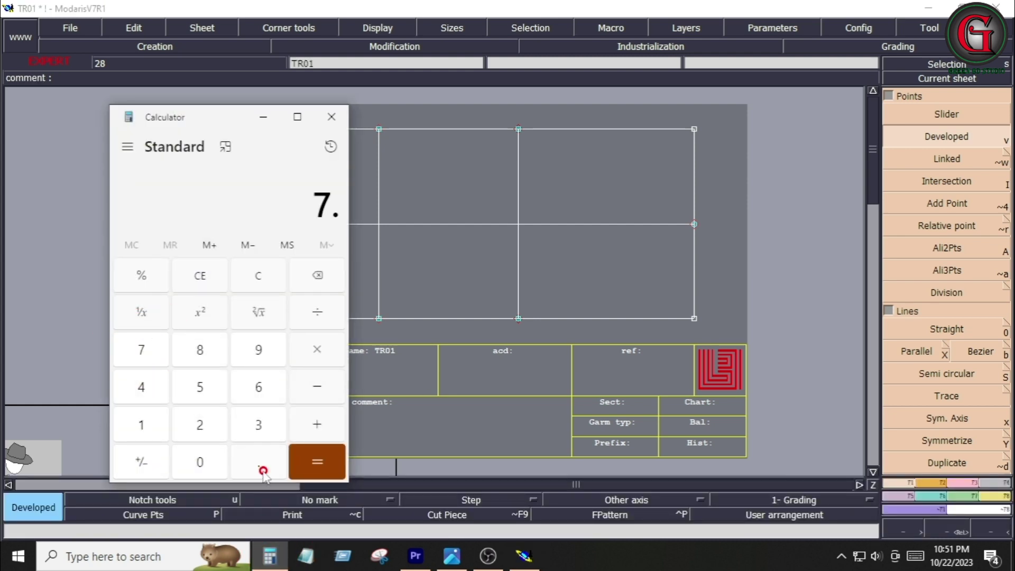
{"action": "left_click", "coordinate": [151, 427]}
{"action": "left_click", "coordinate": [182, 435]}
{"action": "left_click", "coordinate": [200, 350]}
{"action": "left_click", "coordinate": [311, 313]}
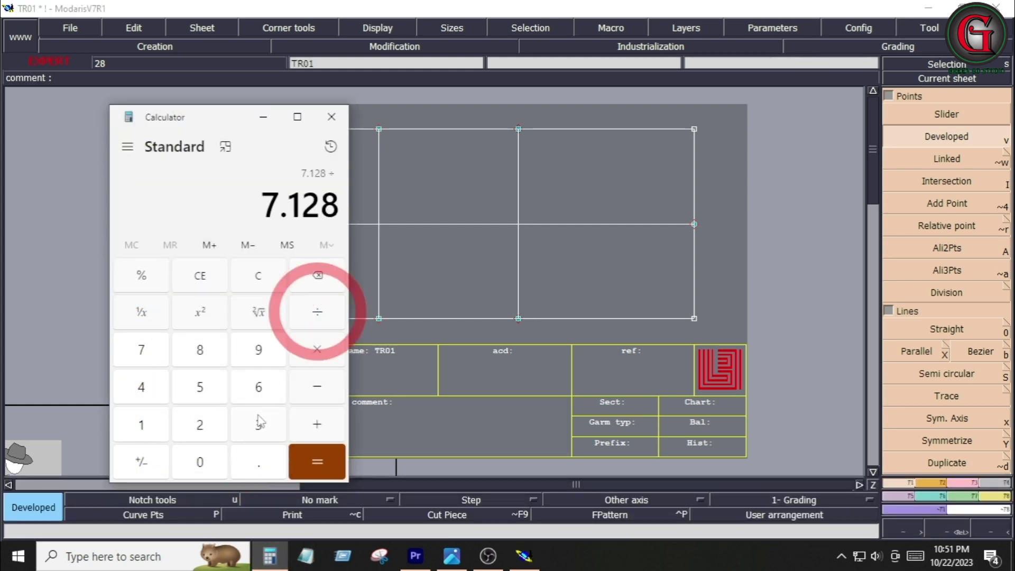
{"action": "left_click", "coordinate": [211, 428]}
{"action": "left_click", "coordinate": [316, 464]}
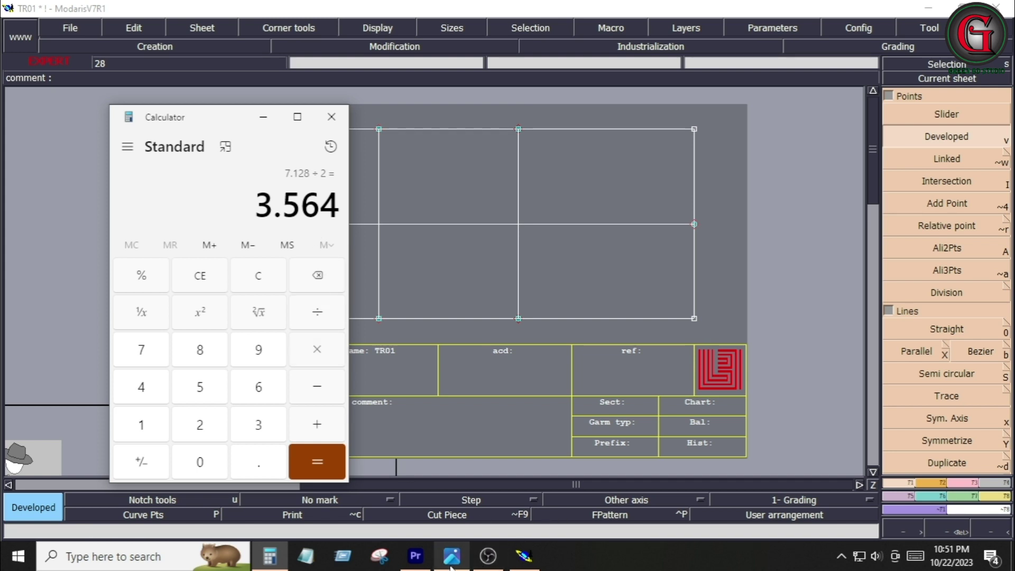
Step: Return to Modaris and place a developed point on the crotch line 3.625 inches above the centre line
{"action": "left_click", "coordinate": [524, 556]}
{"action": "type", "text": "3."}
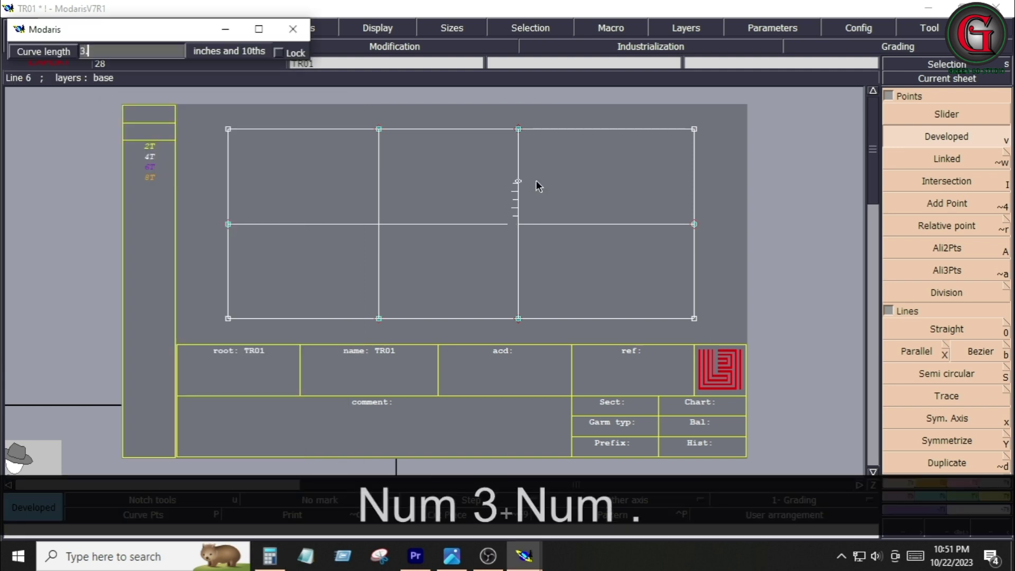
{"action": "type", "text": "625"}
{"action": "key", "text": "Return"}
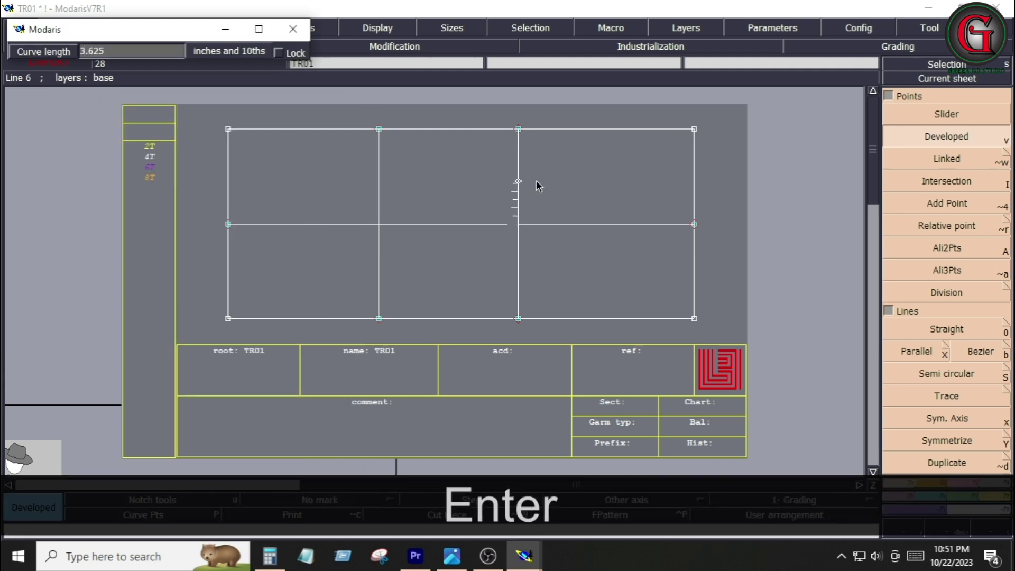
{"action": "left_click", "coordinate": [550, 217]}
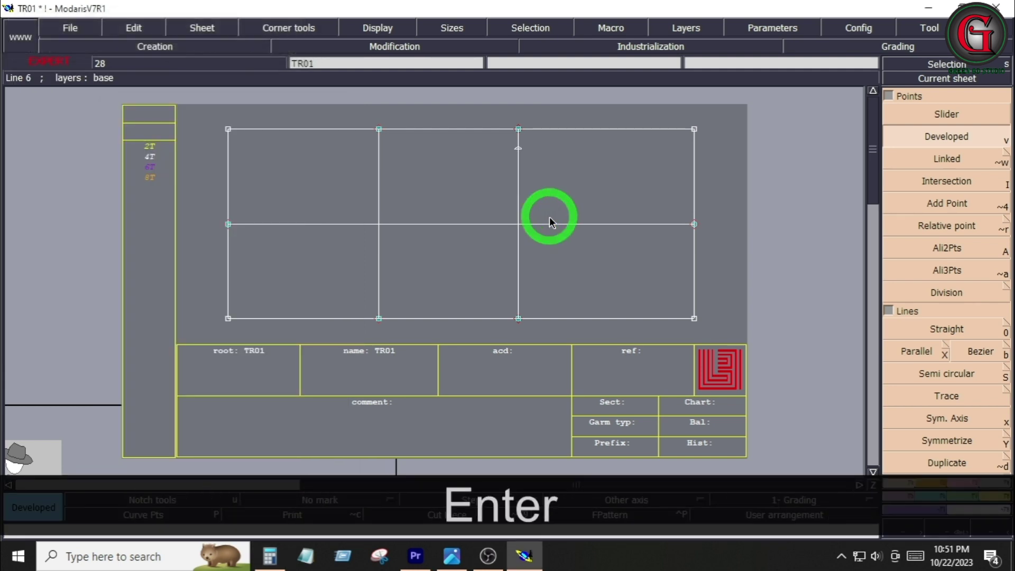
Step: Place a developed point on the crotch line at a curve length of -3.625 inches, below its intersection with the centre line
{"action": "left_click", "coordinate": [517, 225]}
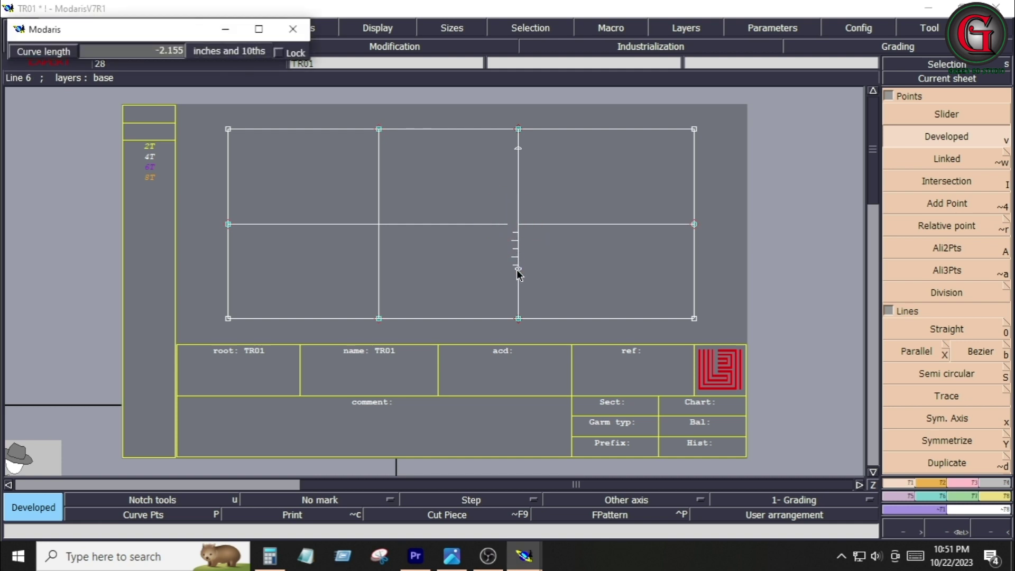
{"action": "key", "text": "Down"}
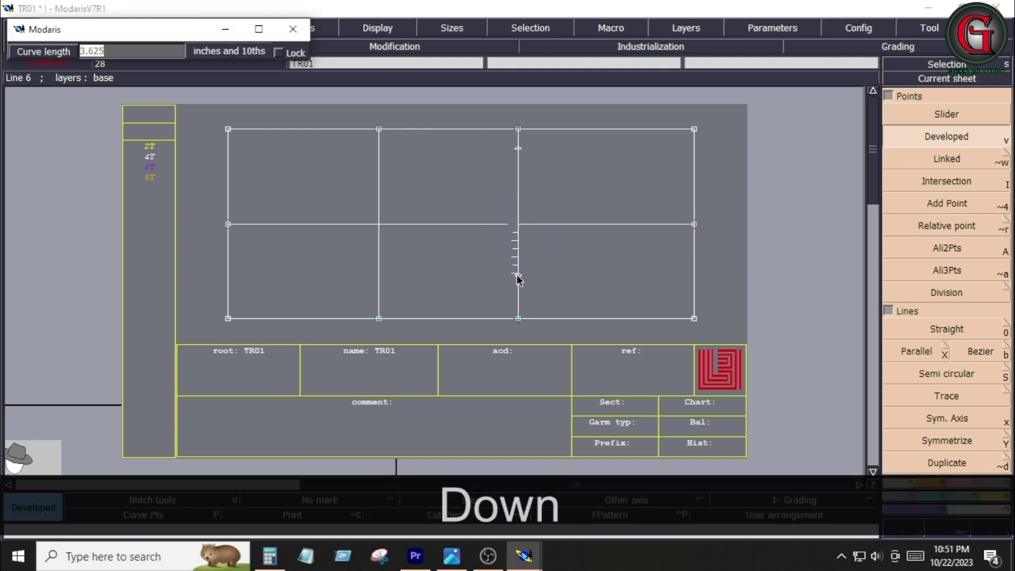
{"action": "type", "text": "-3.625"}
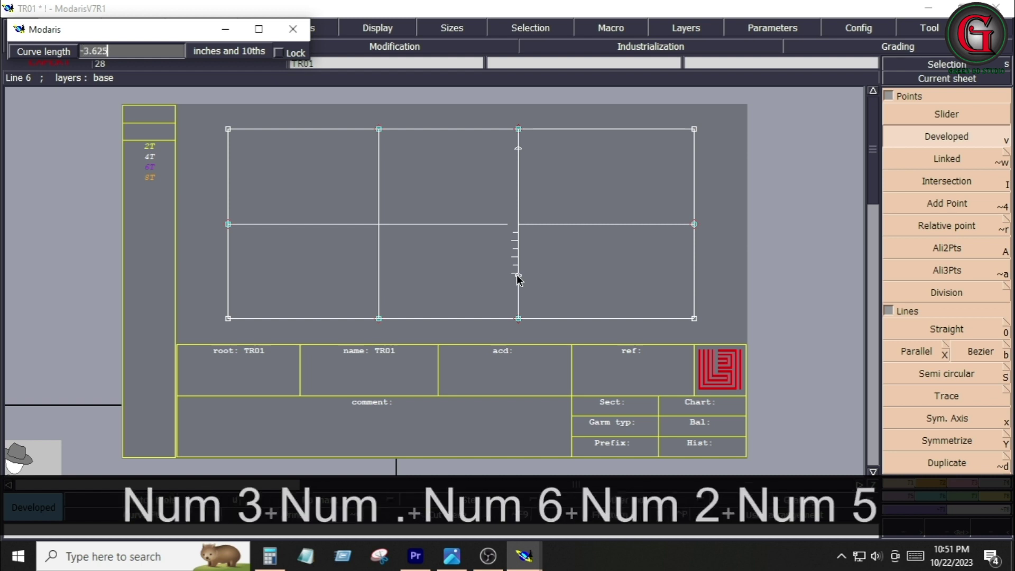
{"action": "key", "text": "Return"}
Step: Create a parallel 0.5 inch below the horizontal centre line and delete the original centre line
{"action": "left_click", "coordinate": [908, 352]}
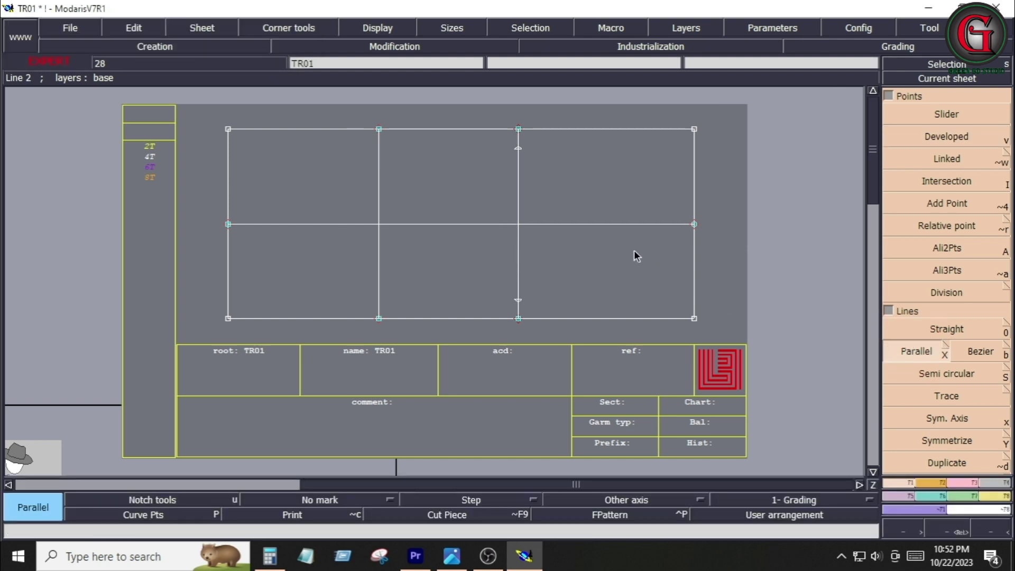
{"action": "left_click", "coordinate": [557, 225]}
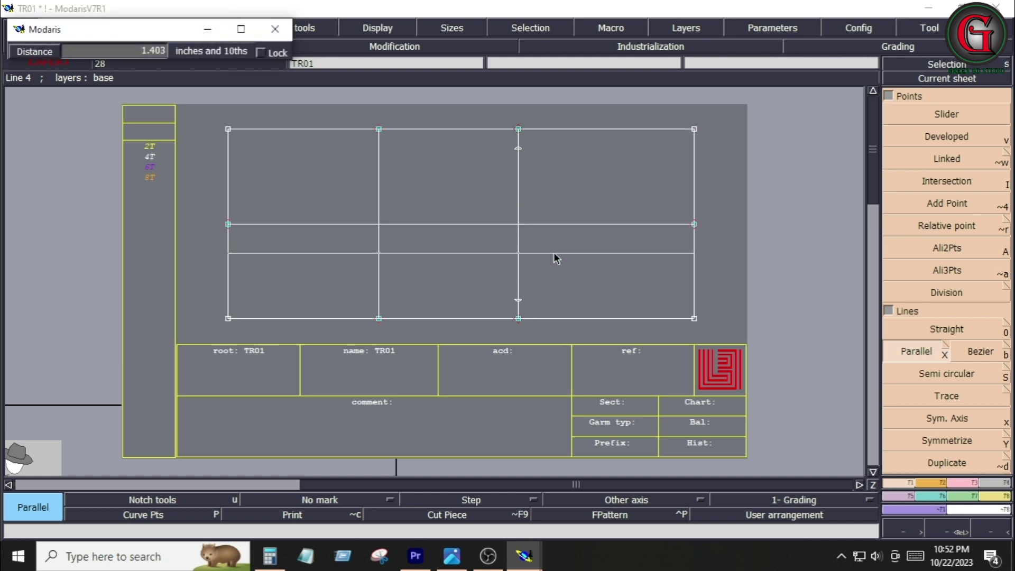
{"action": "key", "text": "Down"}
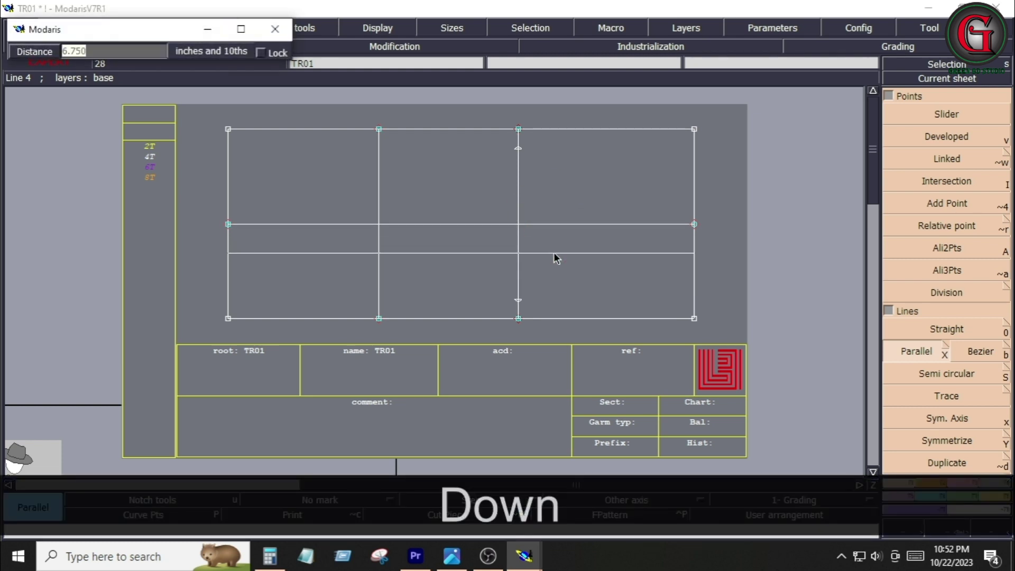
{"action": "type", "text": ".5"}
{"action": "key", "text": "Return"}
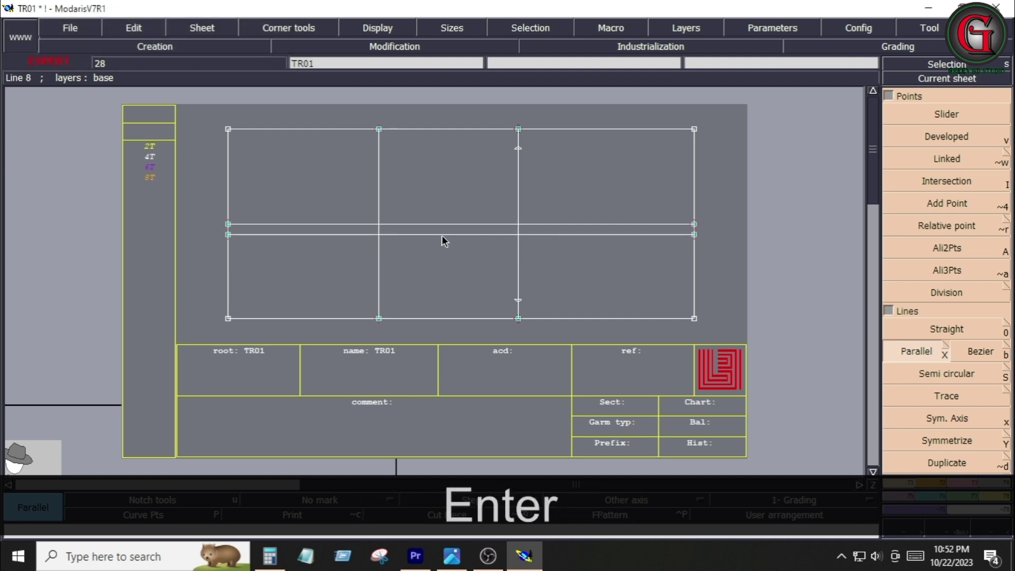
{"action": "key", "text": "Delete"}
{"action": "left_click", "coordinate": [498, 225]}
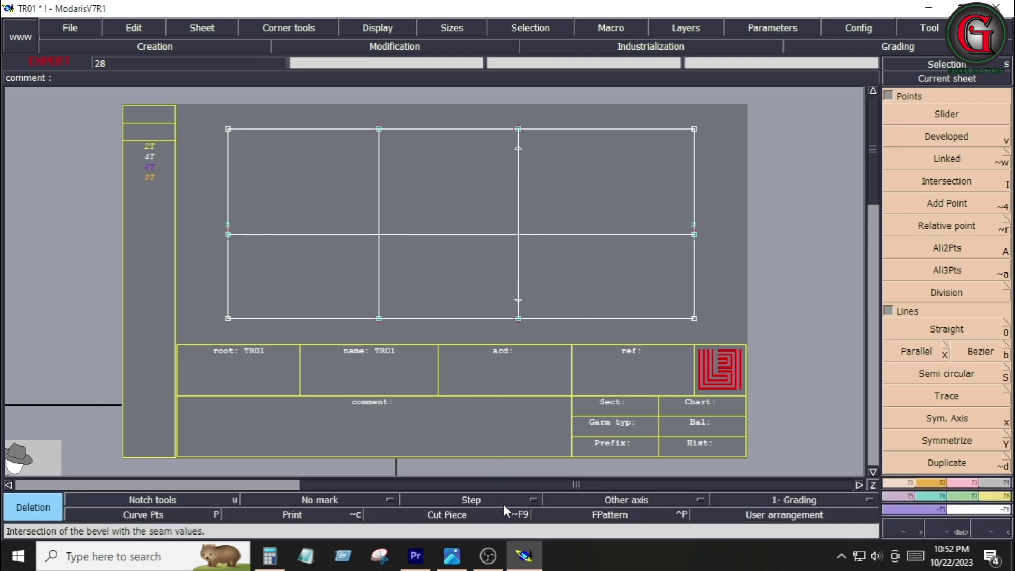
Step: Check the knee measurement in the tech pack and calculate 6.25 divided by 2 in the Calculator
{"action": "left_click", "coordinate": [454, 555]}
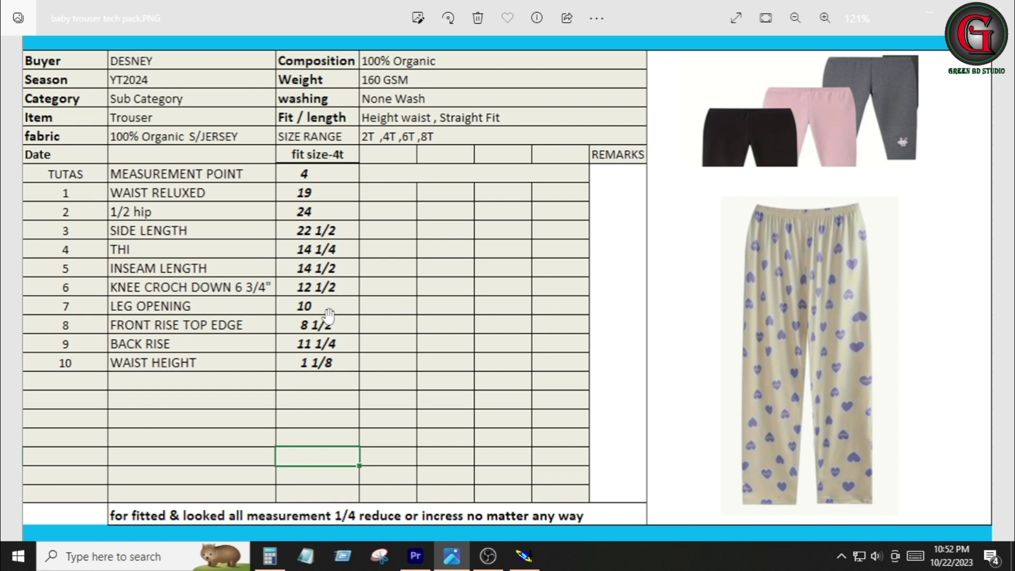
{"action": "left_click", "coordinate": [270, 556]}
{"action": "left_click_drag", "start_coordinate": [211, 124], "coordinate": [516, 136]}
{"action": "key", "text": "6"}
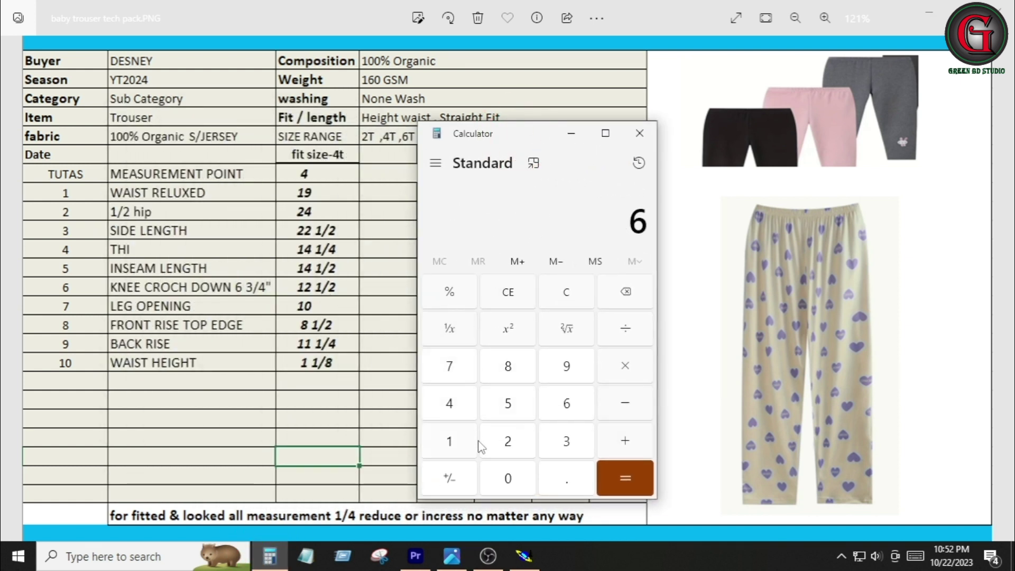
{"action": "left_click", "coordinate": [571, 481]}
{"action": "left_click", "coordinate": [502, 441]}
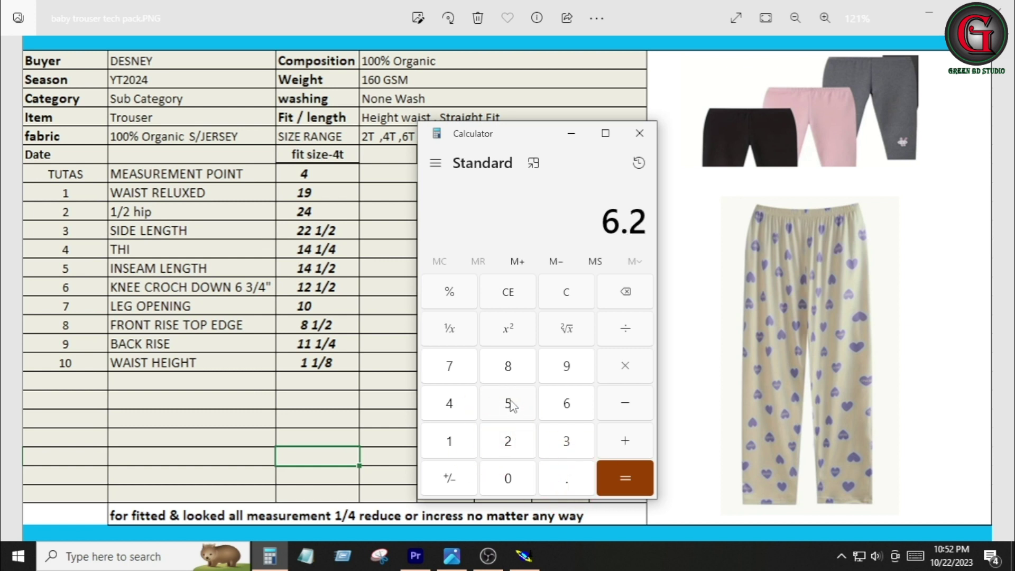
{"action": "left_click", "coordinate": [509, 404]}
{"action": "left_click", "coordinate": [625, 329]}
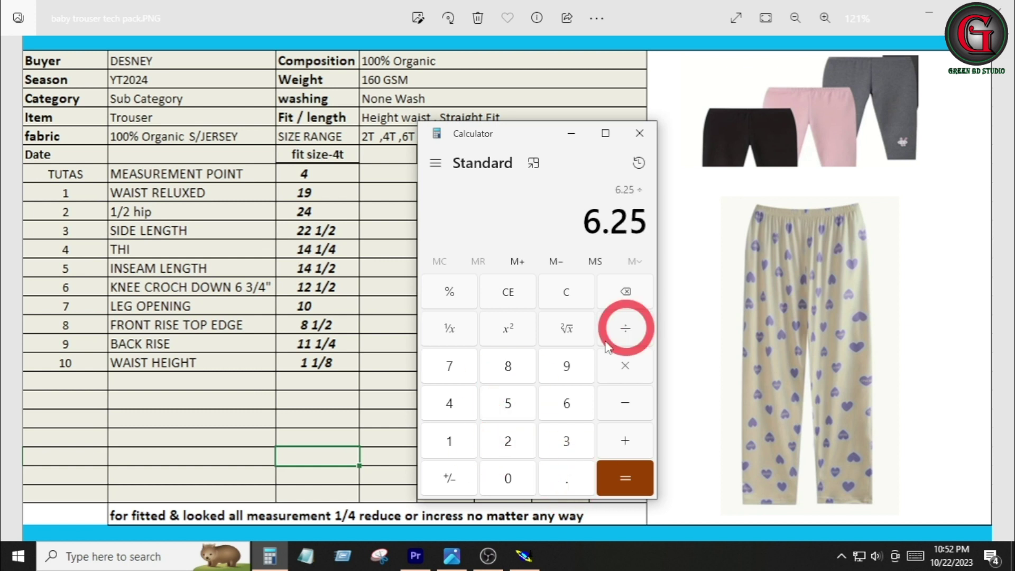
{"action": "left_click", "coordinate": [506, 443]}
{"action": "left_click", "coordinate": [616, 472]}
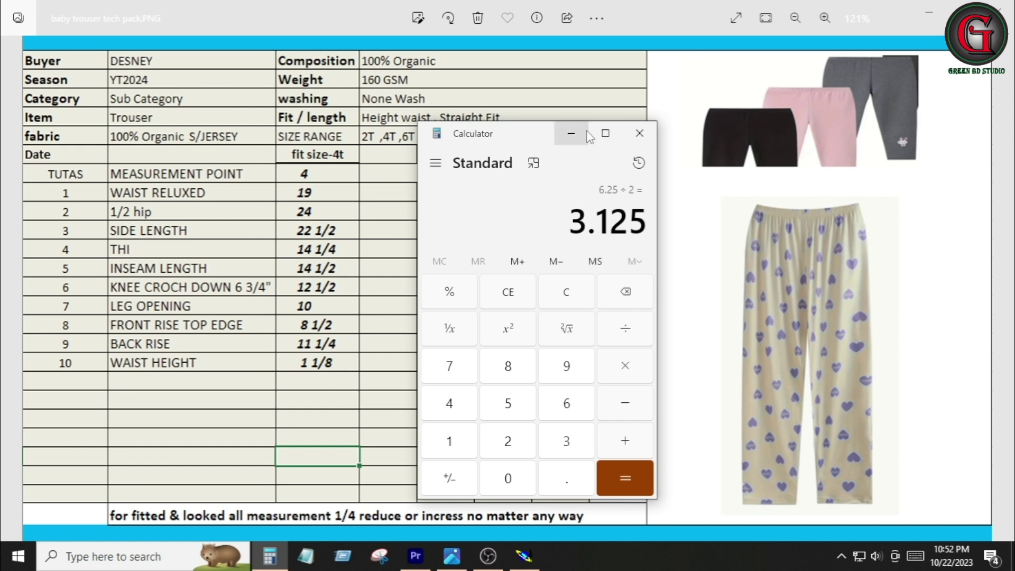
{"action": "left_click", "coordinate": [571, 133]}
Step: In Modaris, place a developed point on the rectangle's left edge at -2.5 inches, above the centre line's end point
{"action": "left_click", "coordinate": [920, 142]}
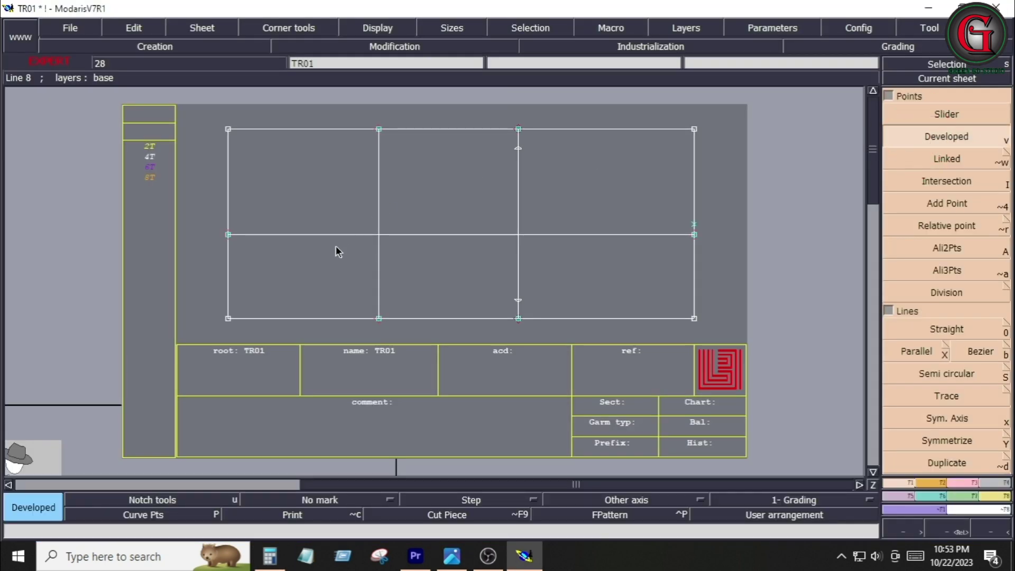
{"action": "left_click", "coordinate": [237, 234]}
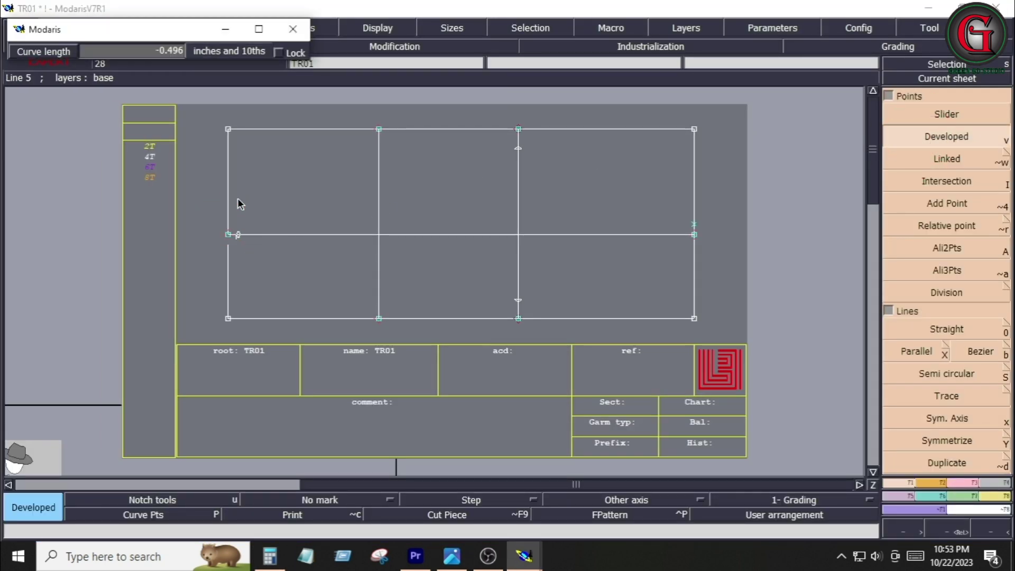
{"action": "key", "text": "space"}
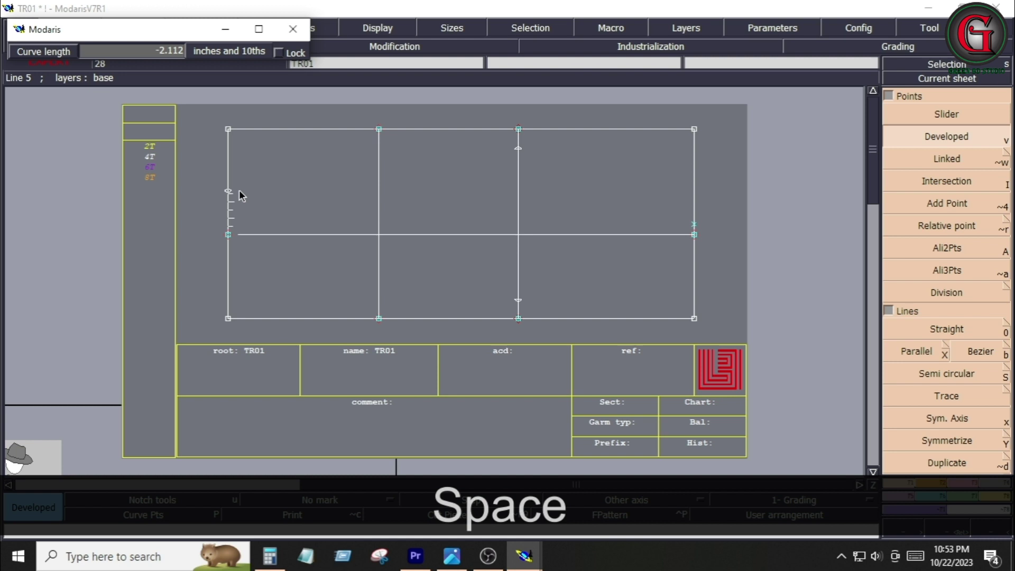
{"action": "key", "text": "Down"}
{"action": "type", "text": "-"}
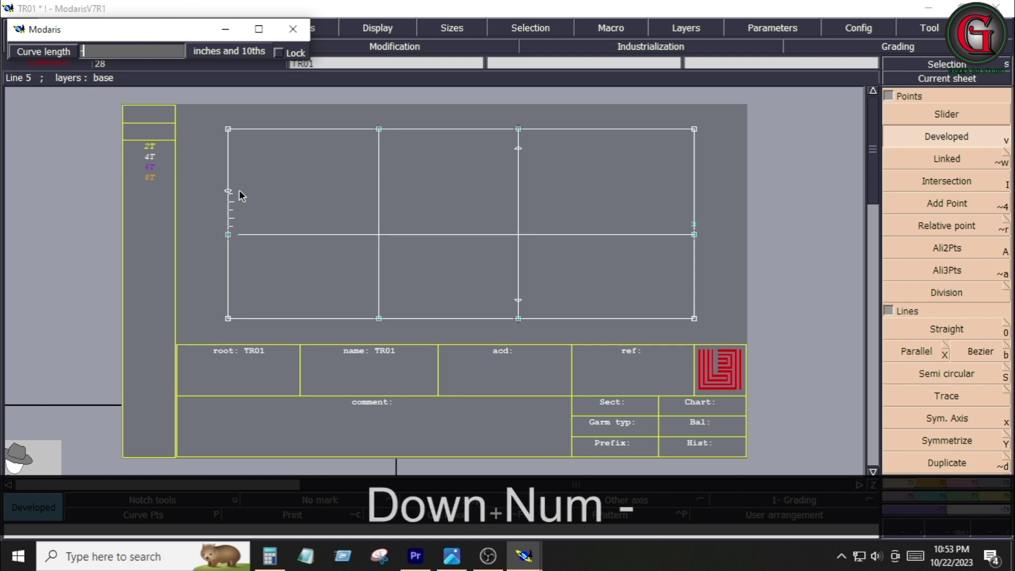
{"action": "type", "text": "2.5"}
{"action": "key", "text": "Return"}
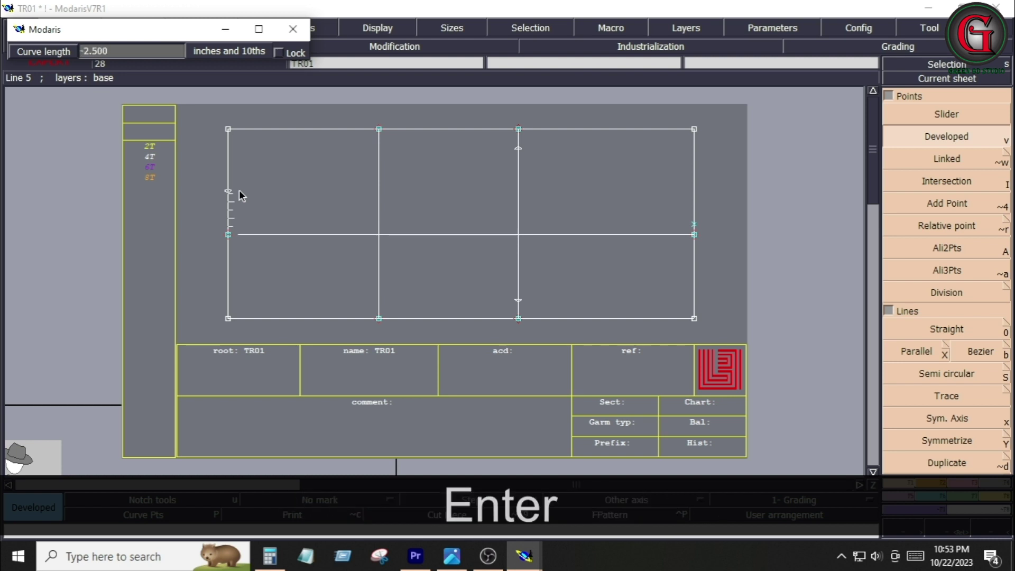
{"action": "left_click", "coordinate": [245, 217]}
Step: Place a developed point on the rectangle's left edge 2.5 inches below the centre line's end point
{"action": "left_click", "coordinate": [228, 234]}
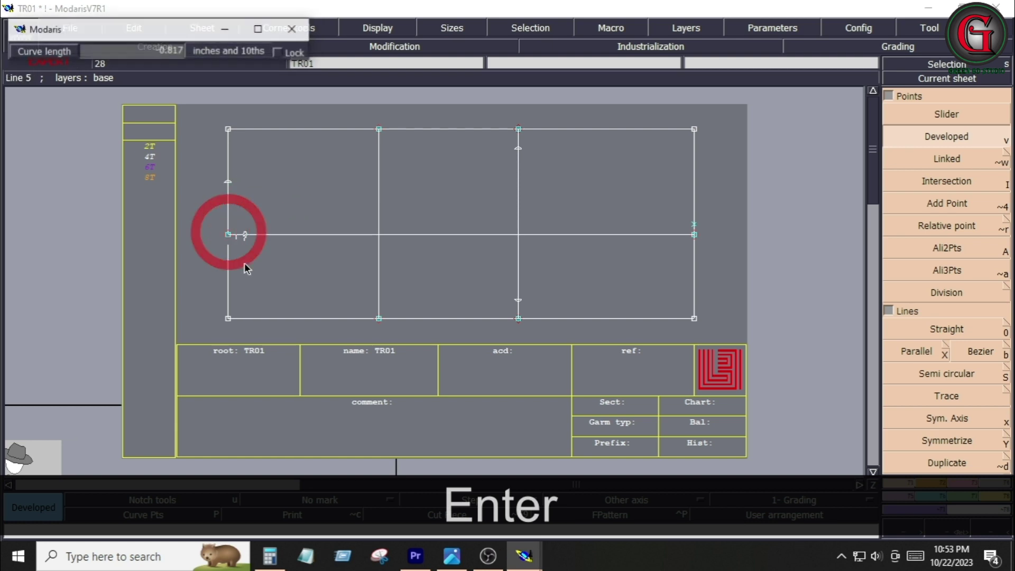
{"action": "key", "text": "space"}
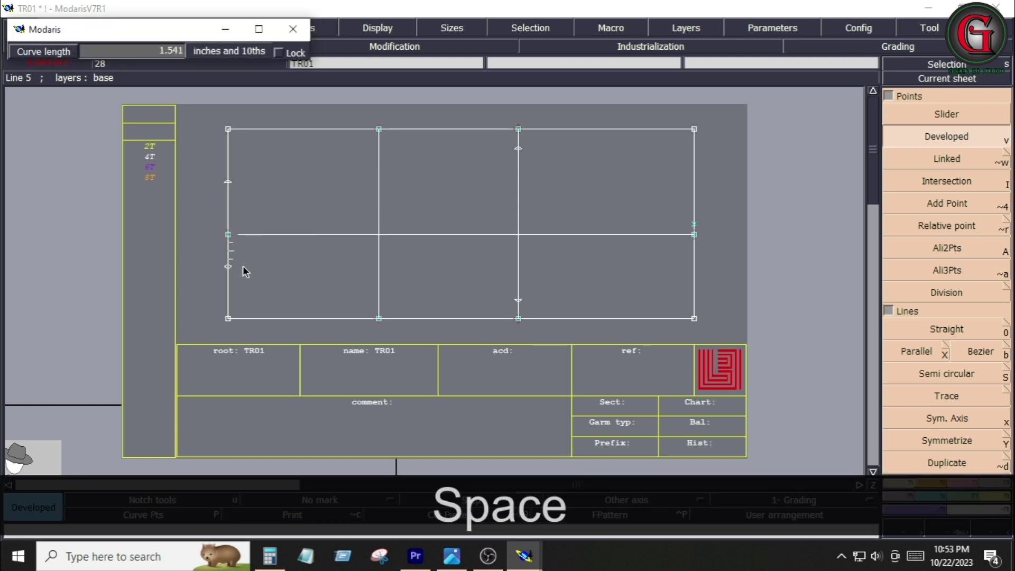
{"action": "key", "text": "Down"}
{"action": "type", "text": "2.5"}
{"action": "key", "text": "Return"}
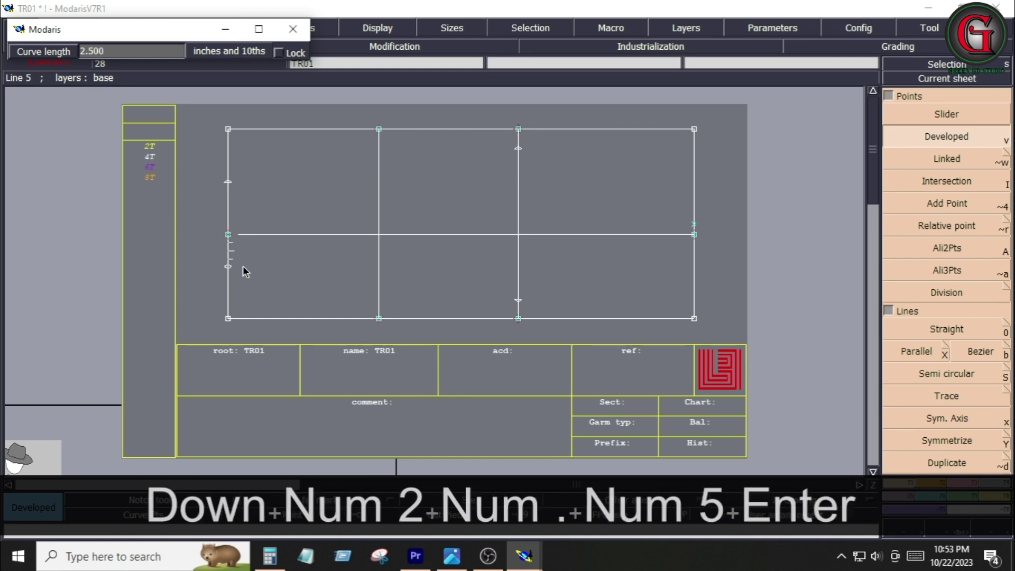
{"action": "left_click", "coordinate": [249, 274]}
Step: Place a developed point on the knee line 3.125 inches above the centre line
{"action": "left_click", "coordinate": [385, 200]}
{"action": "key", "text": "Down"}
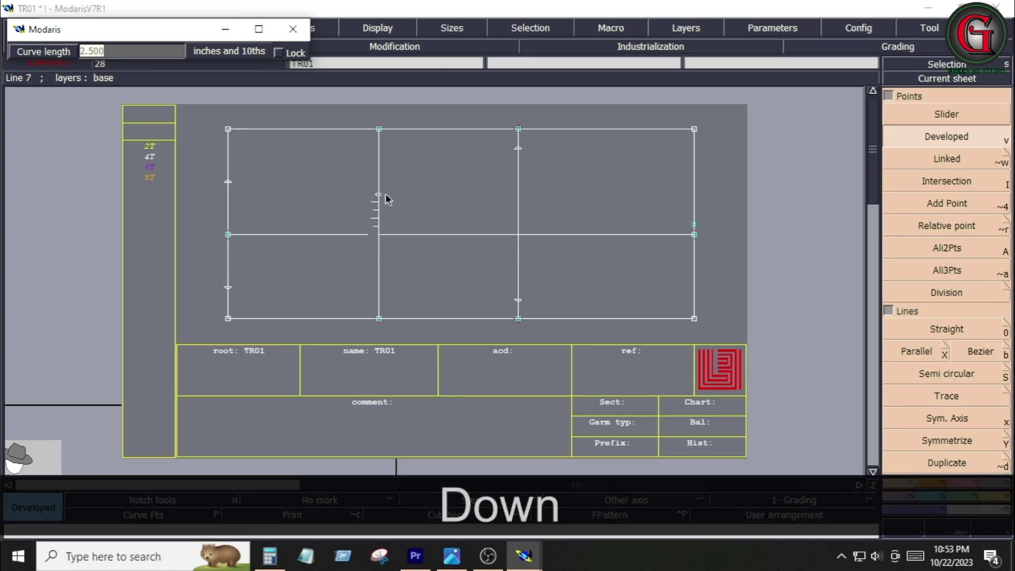
{"action": "type", "text": "3.125"}
{"action": "key", "text": "Return"}
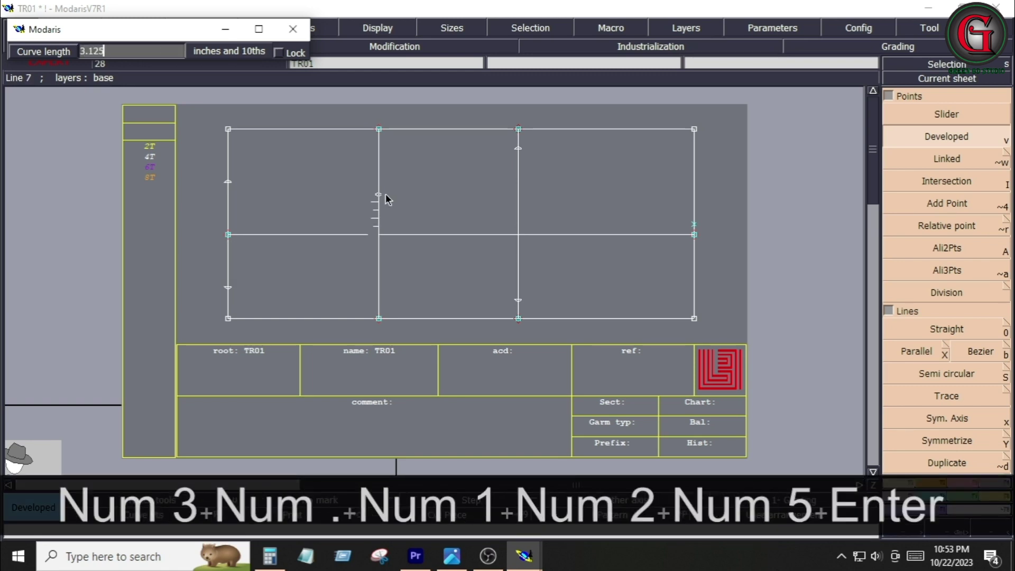
{"action": "left_click", "coordinate": [410, 247]}
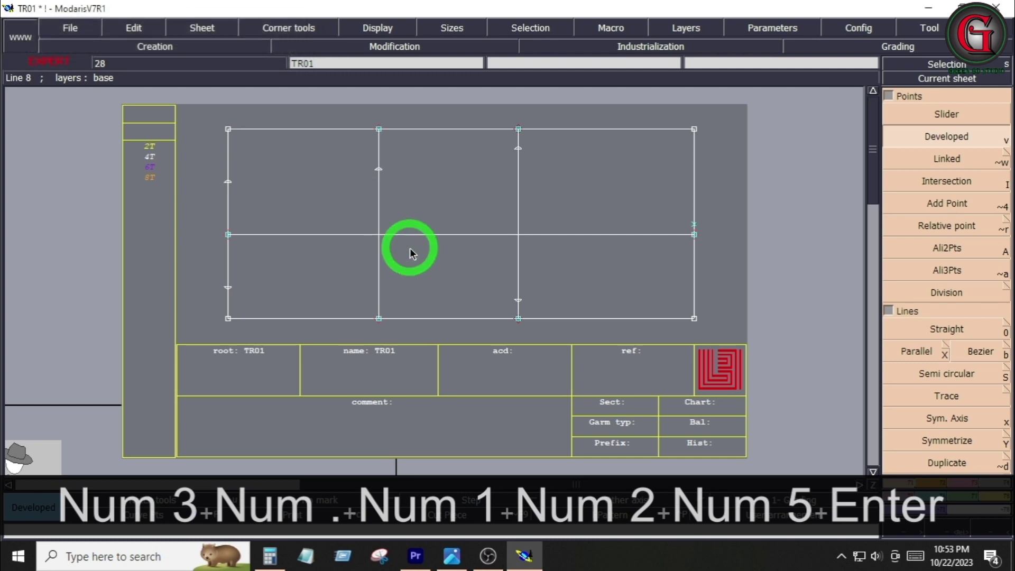
Step: Place a developed point on the knee line at a curve length of -3.125 inches, below the centre line
{"action": "left_click", "coordinate": [379, 236]}
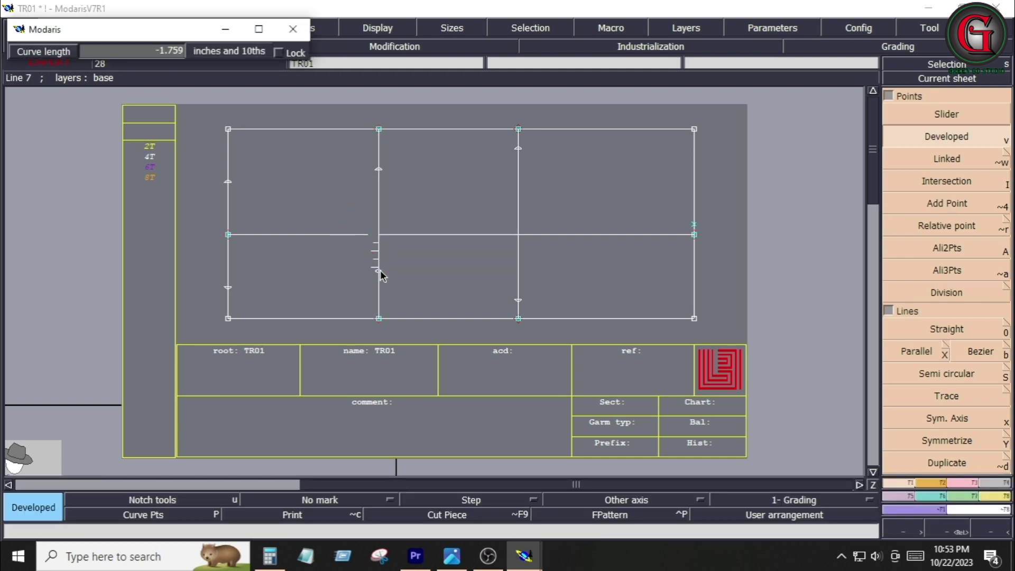
{"action": "key", "text": "Down"}
{"action": "type", "text": "-3.125"}
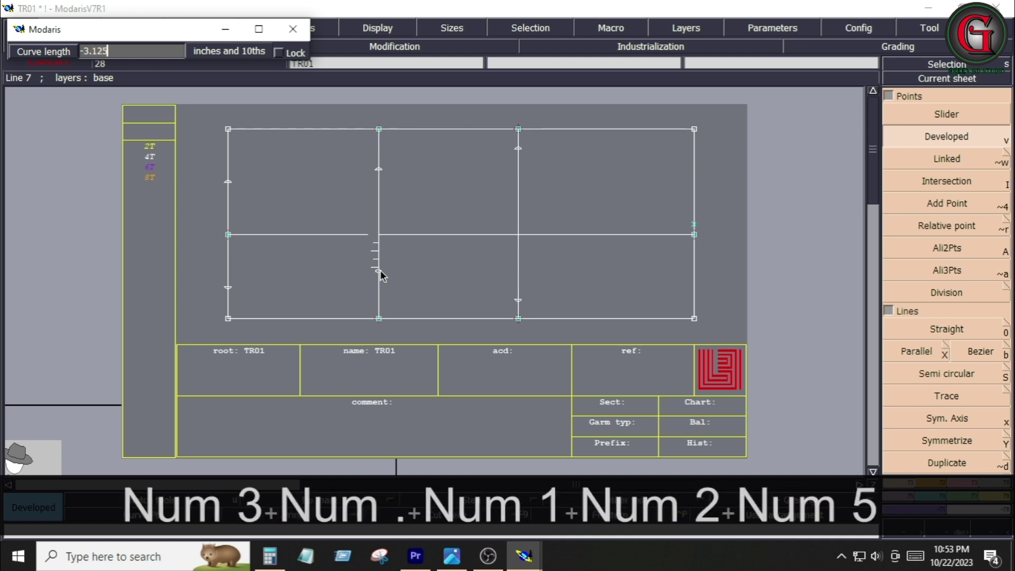
{"action": "key", "text": "Return"}
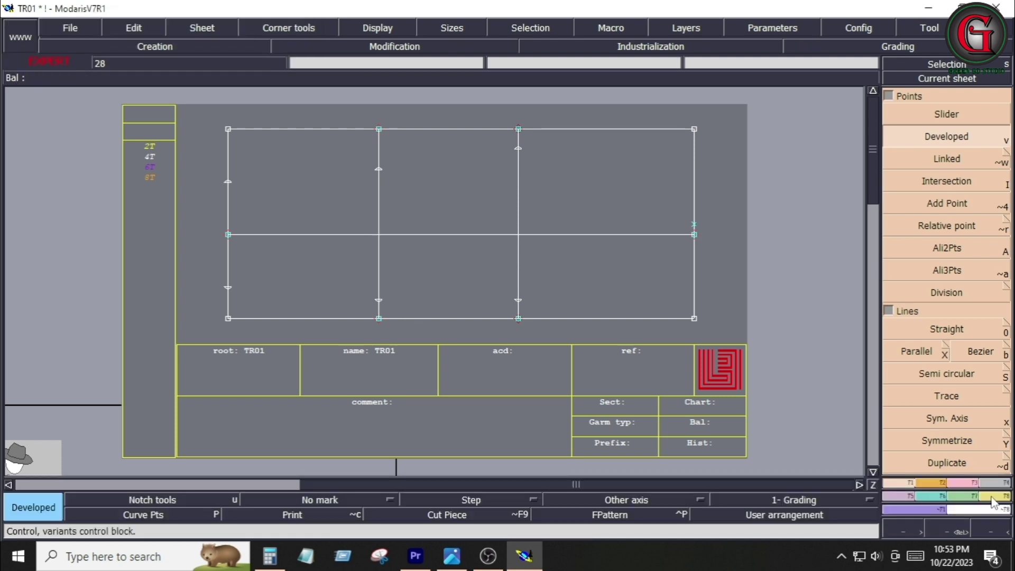
Step: Measure the lengths between the paired points on the knee line, left edge and crotch line, and undo the measurements
{"action": "key", "text": "F7"}
{"action": "left_click", "coordinate": [946, 216]}
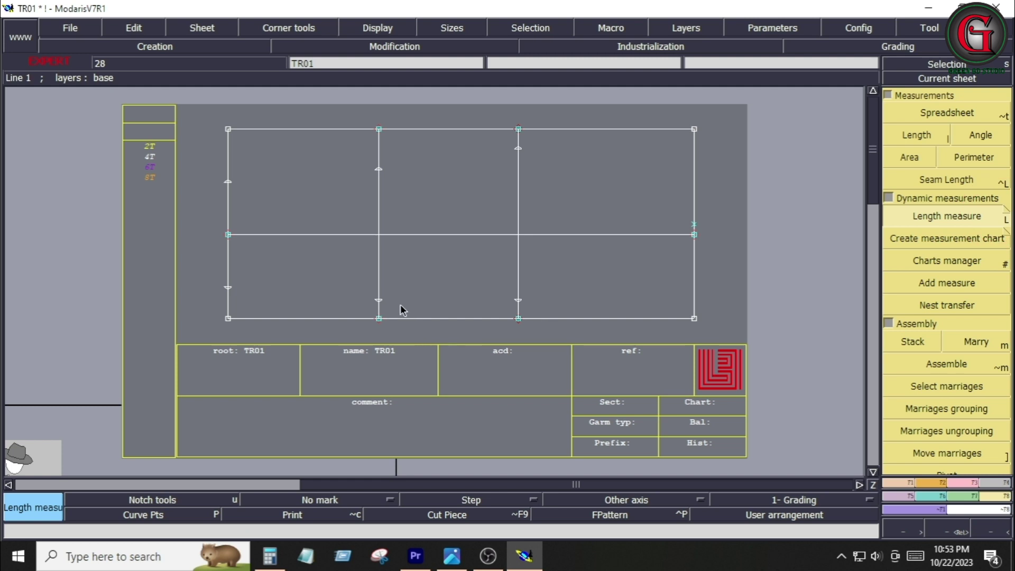
{"action": "left_click", "coordinate": [379, 299]}
{"action": "left_click", "coordinate": [373, 172]}
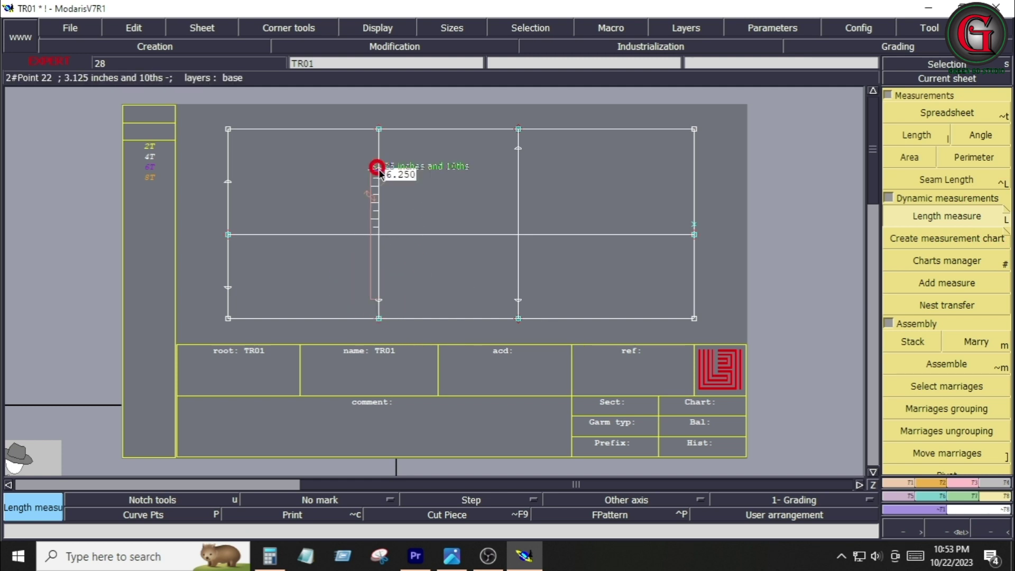
{"action": "left_click", "coordinate": [226, 182]}
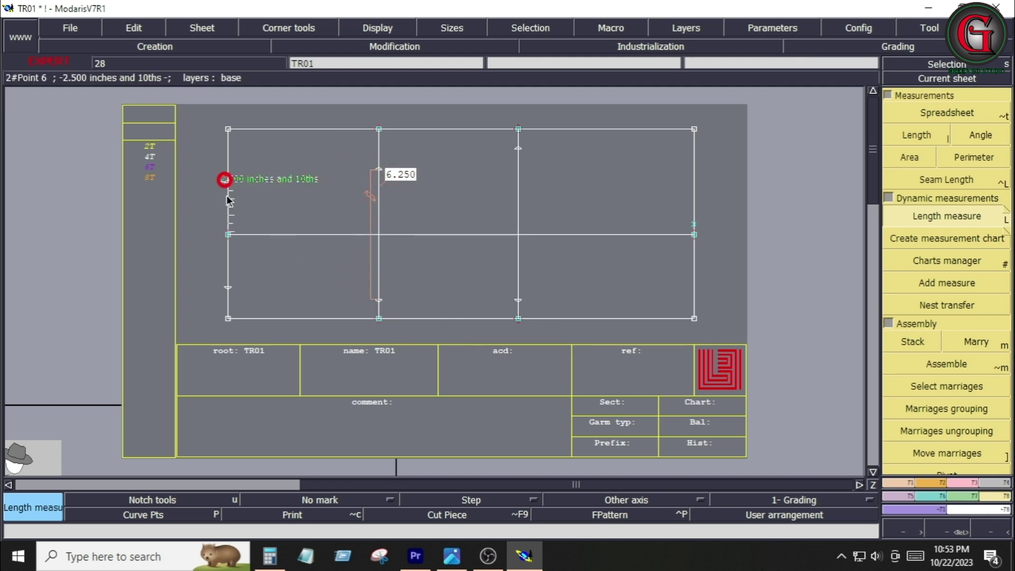
{"action": "left_click", "coordinate": [229, 290]}
{"action": "left_click", "coordinate": [518, 148]}
{"action": "left_click", "coordinate": [518, 300]}
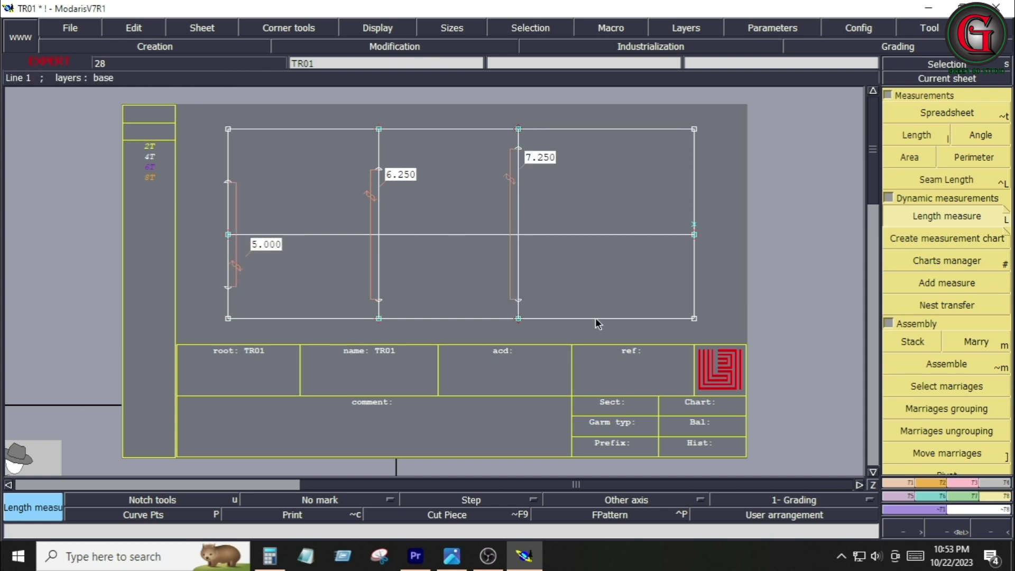
{"action": "key", "text": "ctrl+z"}
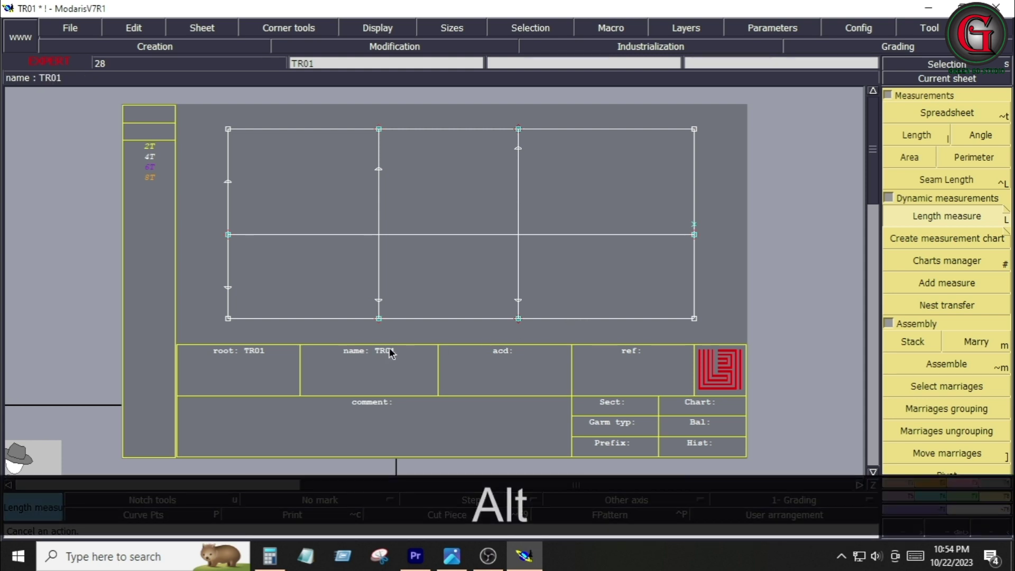
Step: Insert the lower developed point of the crotch line into its curve with Insert Point
{"action": "key", "text": "alt+t"}
{"action": "left_click", "coordinate": [518, 299]}
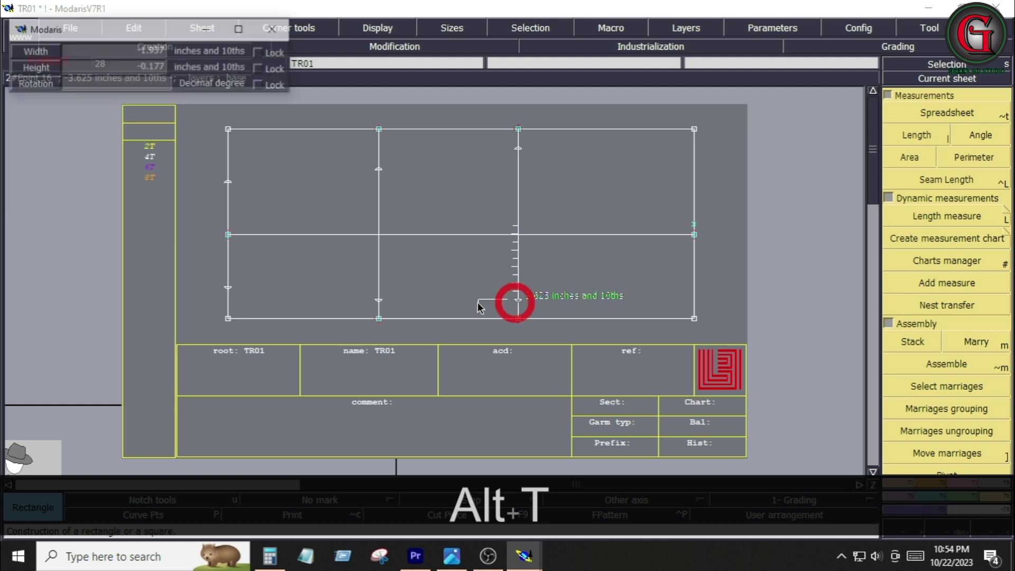
{"action": "key", "text": "alt+7"}
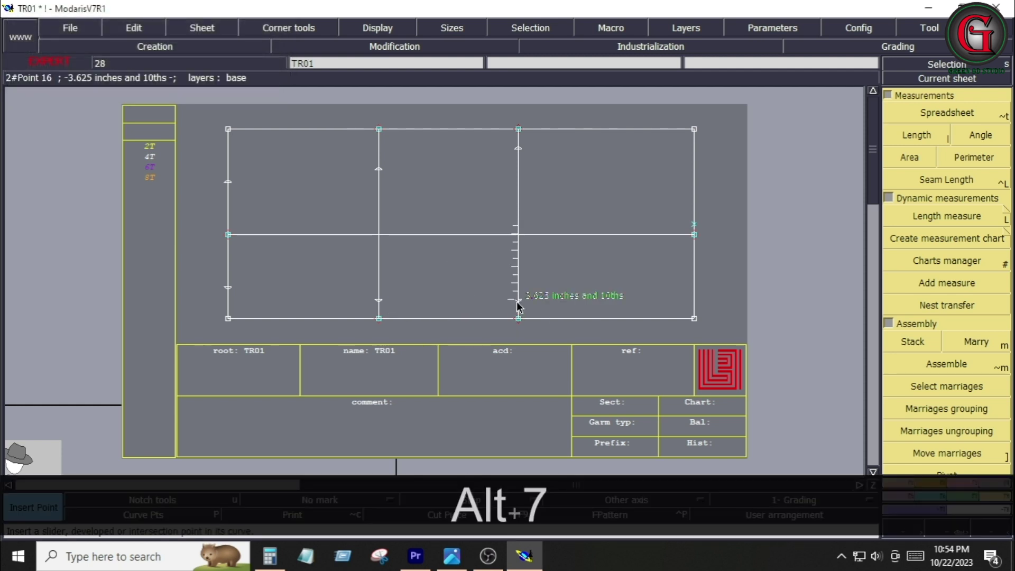
{"action": "left_click", "coordinate": [519, 302]}
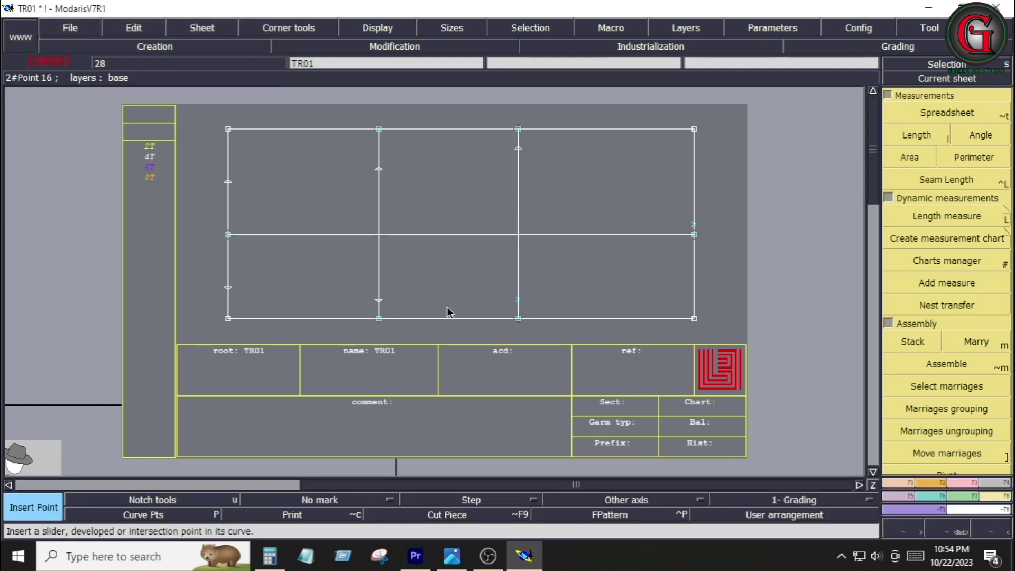
Step: Insert the remaining developed points on the knee line, left edge and crotch line into their curves
{"action": "left_click", "coordinate": [379, 302]}
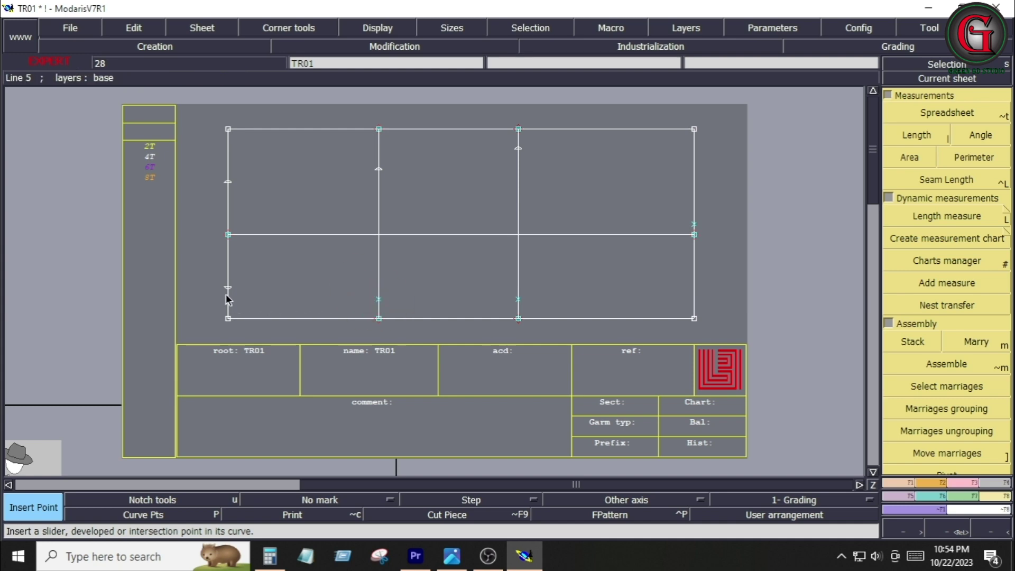
{"action": "left_click", "coordinate": [227, 286]}
{"action": "left_click", "coordinate": [233, 184]}
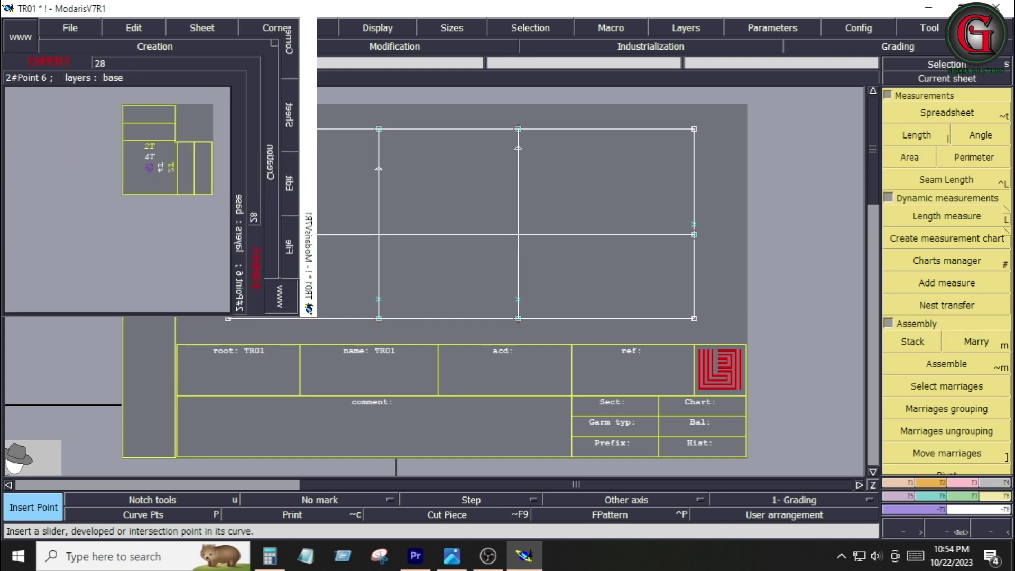
{"action": "left_click", "coordinate": [377, 169]}
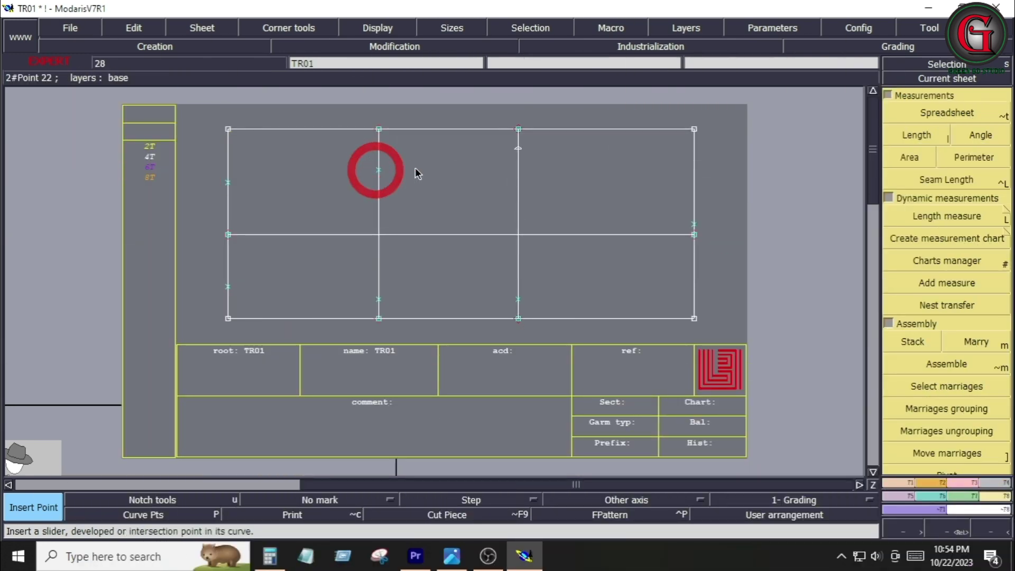
{"action": "left_click", "coordinate": [517, 148]}
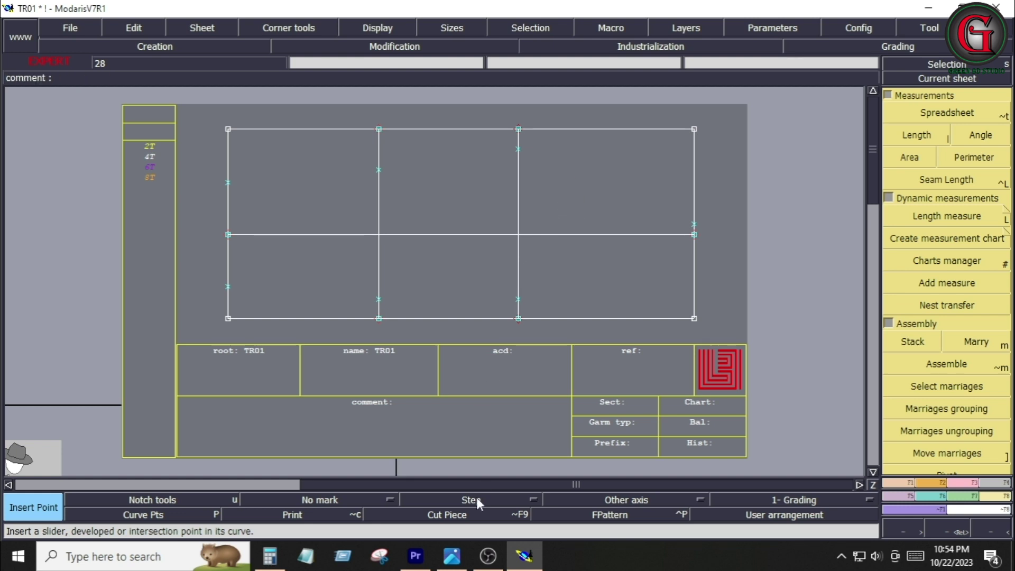
Step: Check the front and back rise in the tech pack and calculate 11.25 − 8.5 in Calculator
{"action": "left_click", "coordinate": [452, 556]}
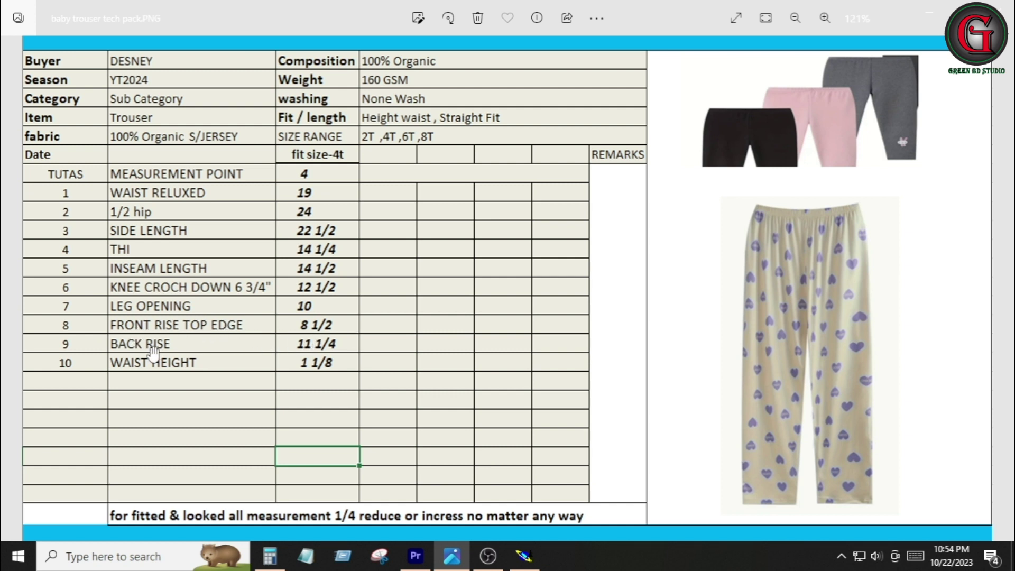
{"action": "left_click", "coordinate": [269, 555]}
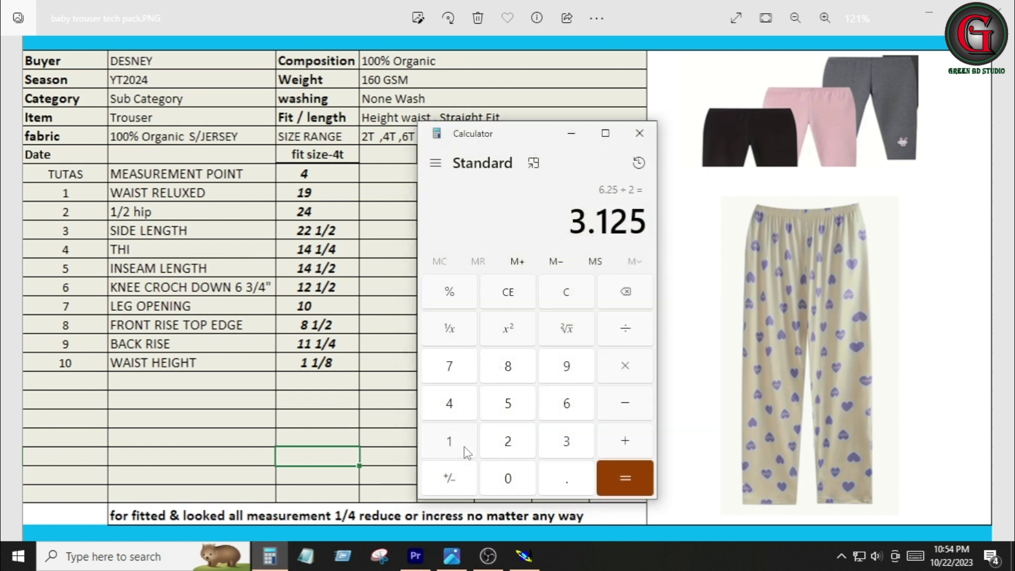
{"action": "type", "text": "11.25"}
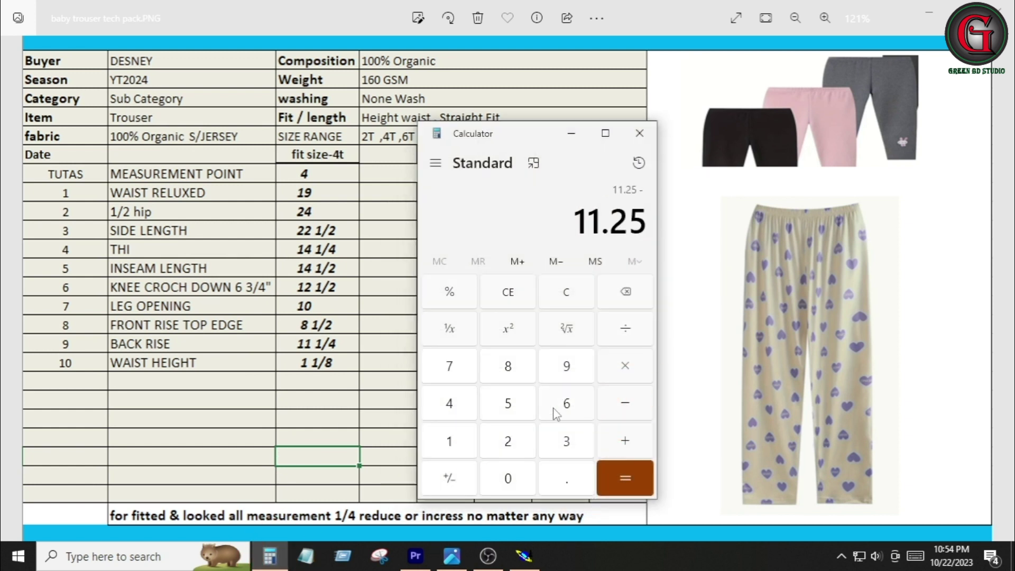
{"action": "left_click", "coordinate": [508, 366]}
{"action": "left_click", "coordinate": [564, 479]}
{"action": "left_click", "coordinate": [502, 404]}
{"action": "left_click", "coordinate": [618, 477]}
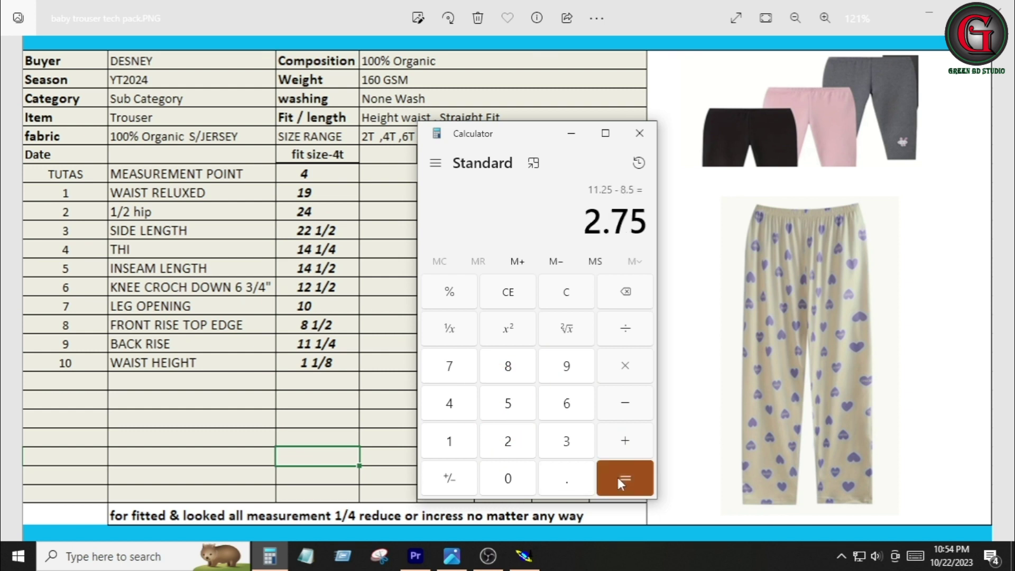
Step: Multiply the rise difference by 2, divide it by 3 and halve the result
{"action": "left_click", "coordinate": [625, 368]}
{"action": "left_click", "coordinate": [510, 448]}
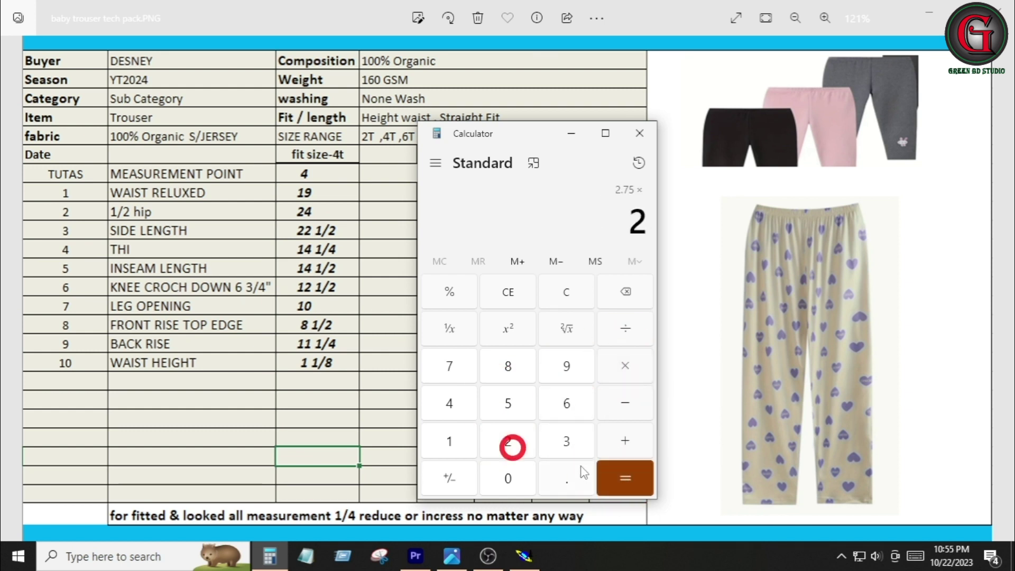
{"action": "left_click", "coordinate": [625, 478]}
{"action": "left_click", "coordinate": [632, 336]}
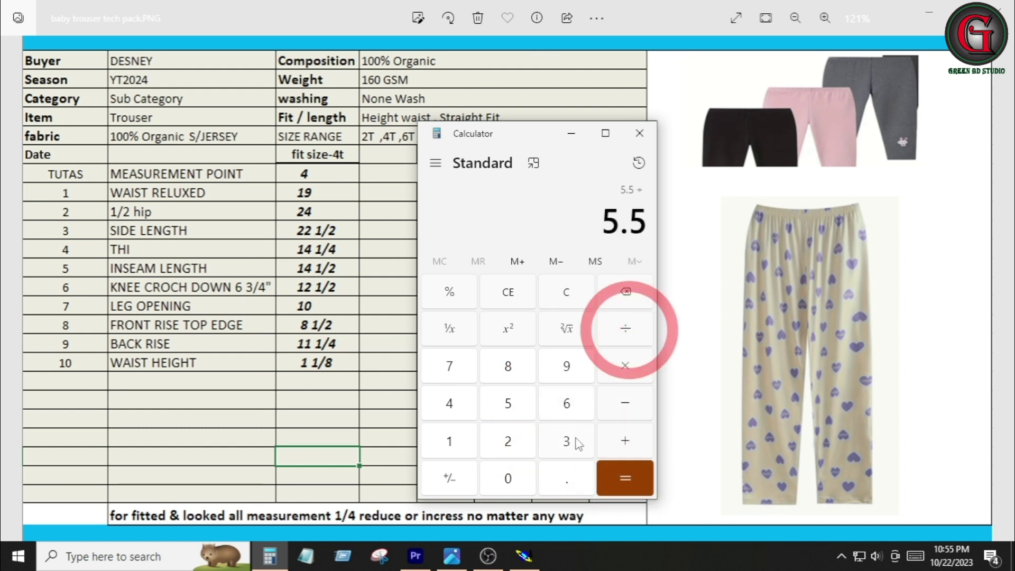
{"action": "left_click", "coordinate": [568, 440]}
{"action": "left_click", "coordinate": [620, 477]}
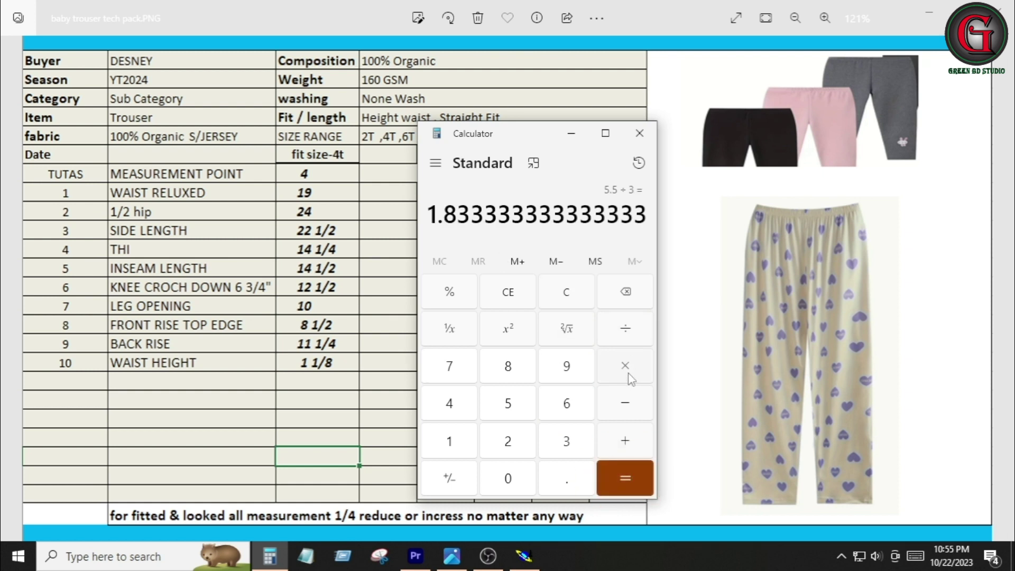
{"action": "left_click", "coordinate": [629, 330]}
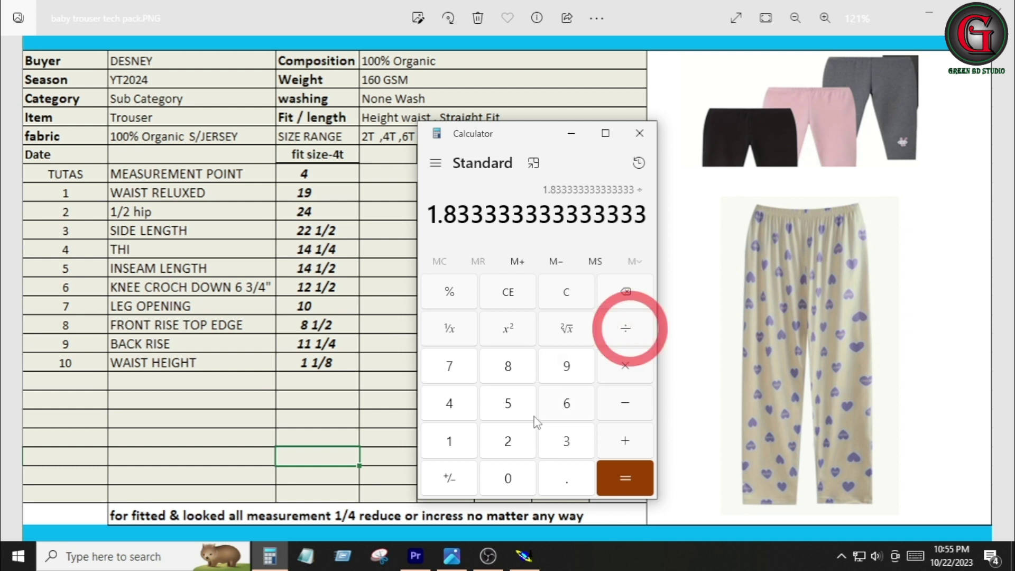
{"action": "left_click", "coordinate": [509, 441]}
{"action": "left_click", "coordinate": [626, 480]}
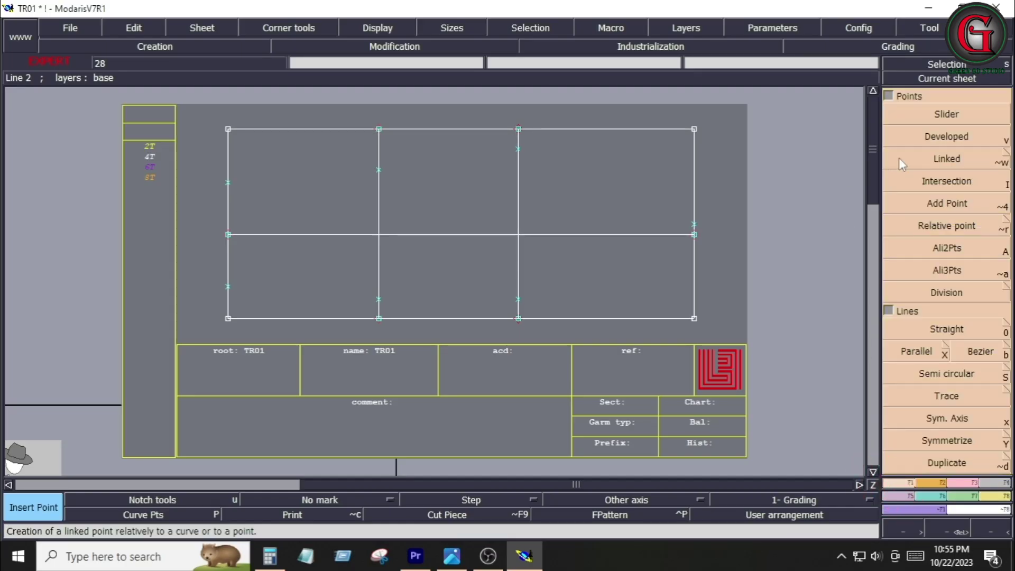
Step: Place a developed point on the crotch line 0.875 inches above its upper width point
{"action": "left_click", "coordinate": [939, 138]}
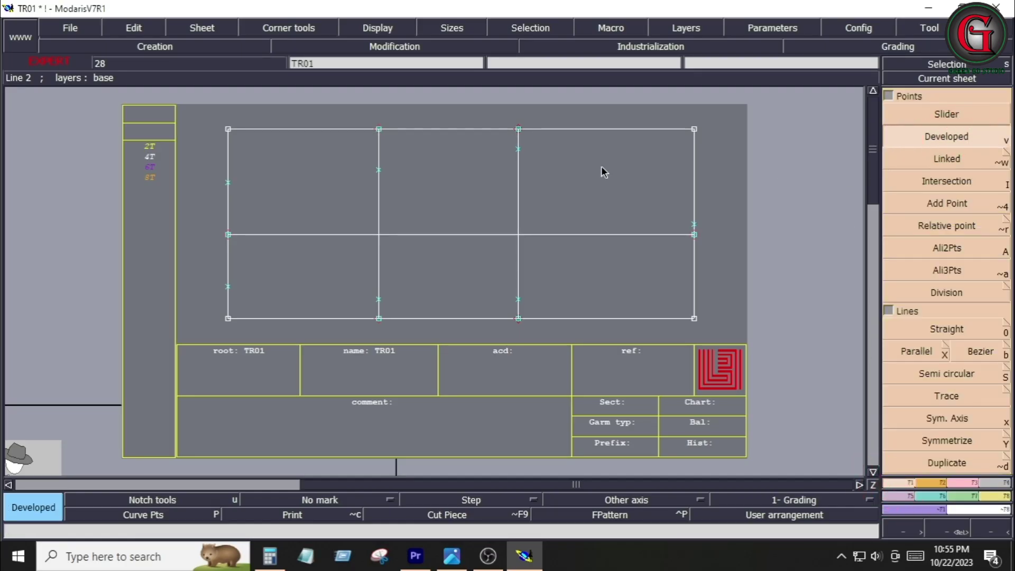
{"action": "left_click", "coordinate": [519, 146]}
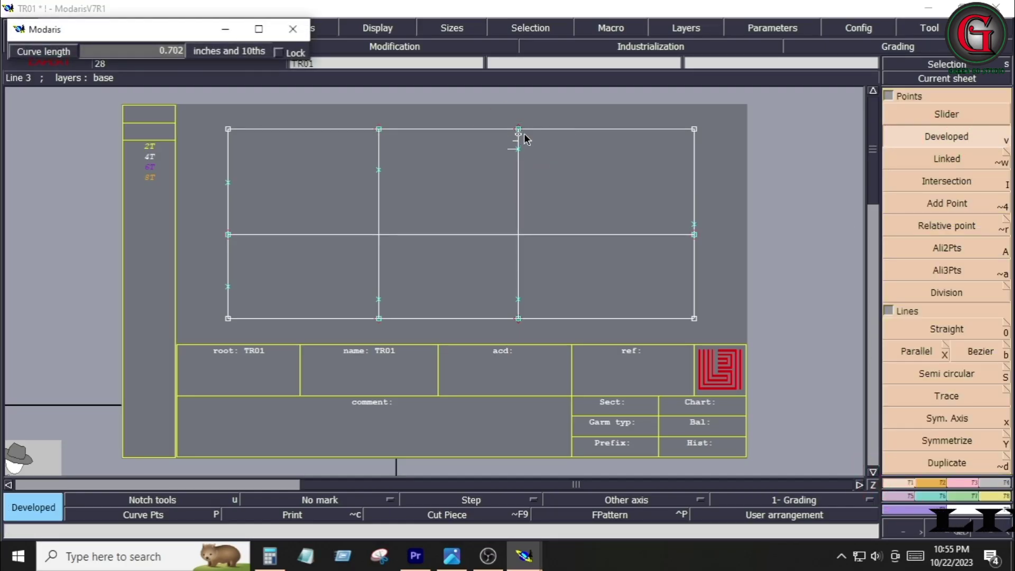
{"action": "key", "text": "Down"}
{"action": "type", "text": "."}
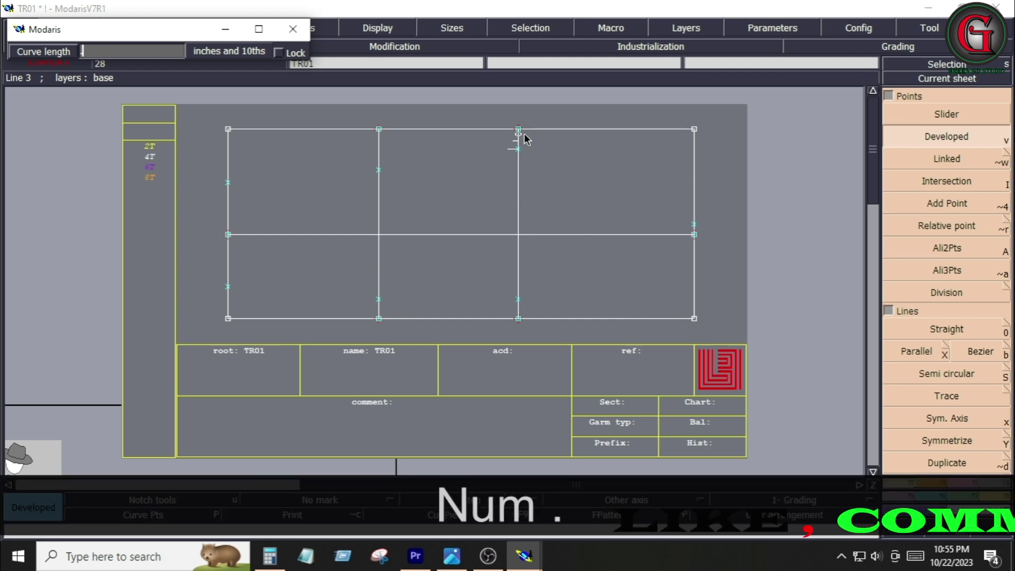
{"action": "type", "text": "875"}
{"action": "key", "text": "Return"}
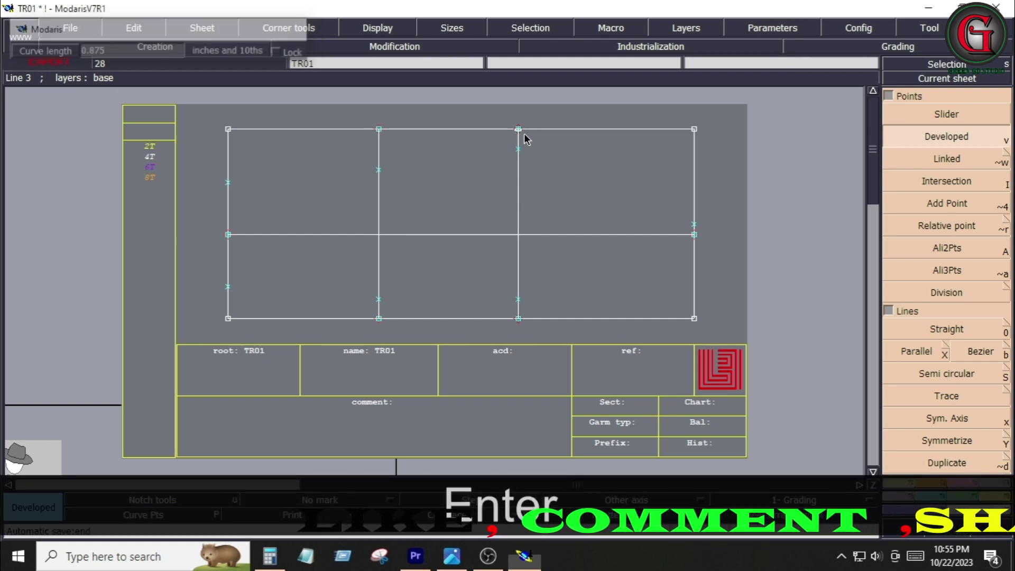
Step: Place a developed point on the crotch line at a curve length of -0.875 inches, below its upper width point
{"action": "left_click", "coordinate": [519, 168]}
{"action": "key", "text": "Down"}
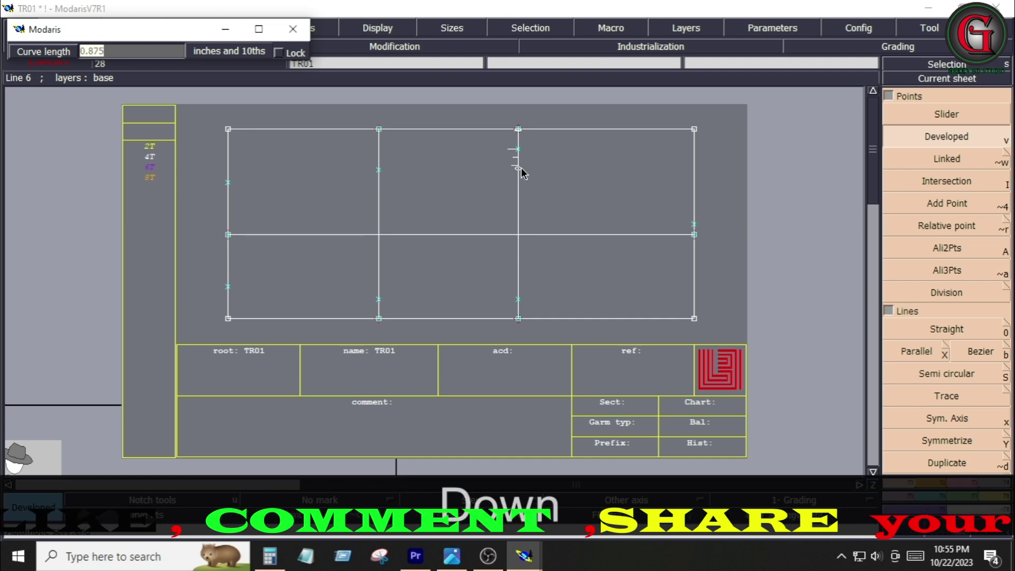
{"action": "type", "text": "-.8"}
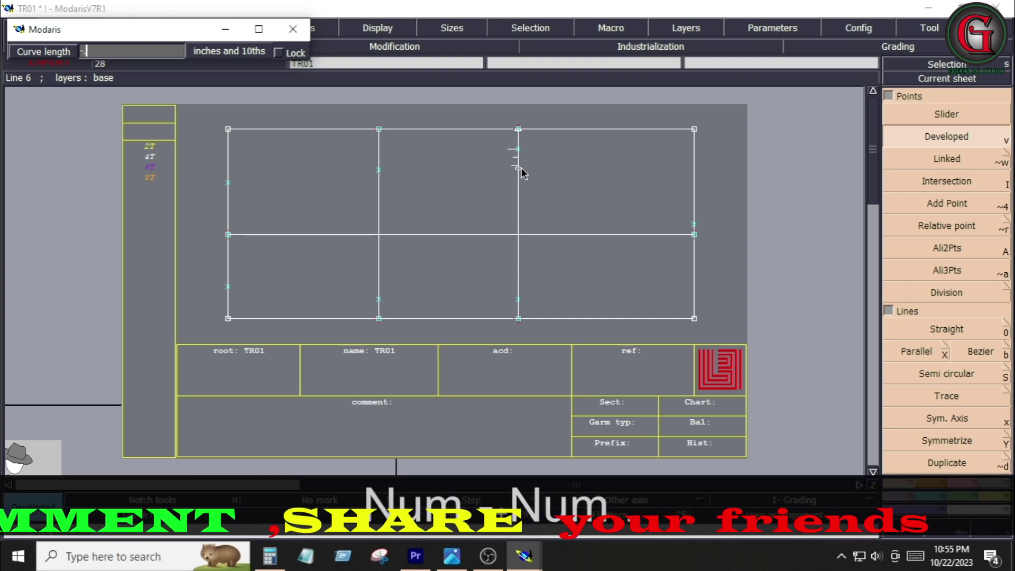
{"action": "type", "text": "75"}
{"action": "key", "text": "Return"}
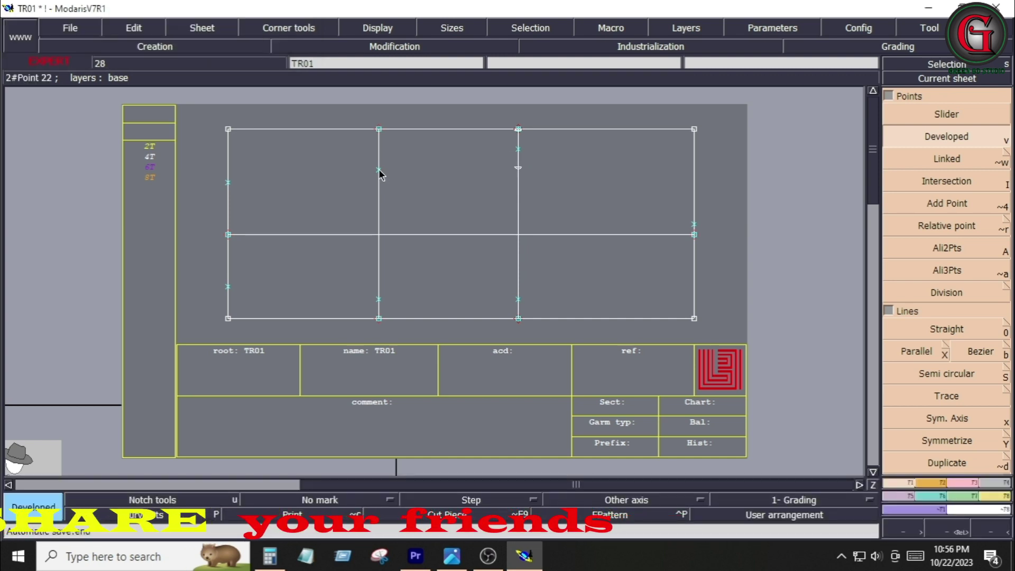
Step: Place a developed point on the knee line at a curve length of -0.5 inches, below its upper width point
{"action": "left_click", "coordinate": [381, 187]}
{"action": "key", "text": "Down"}
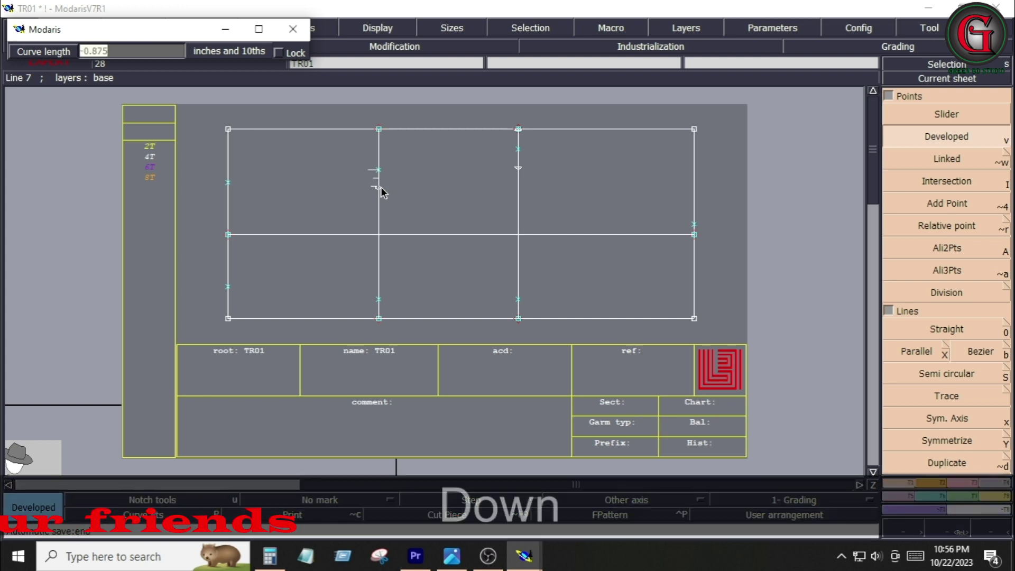
{"action": "type", "text": "-.5"}
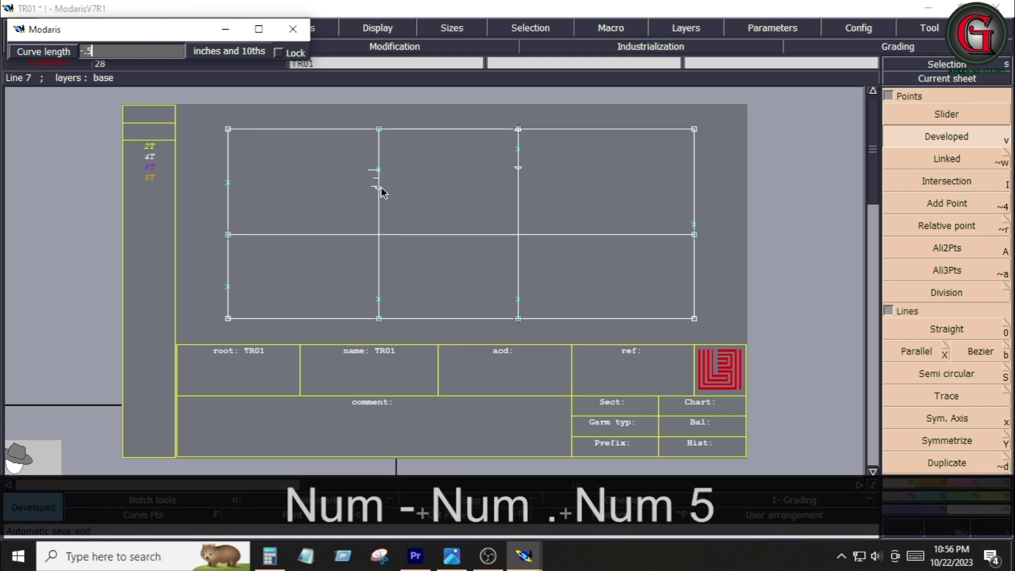
{"action": "key", "text": "Return"}
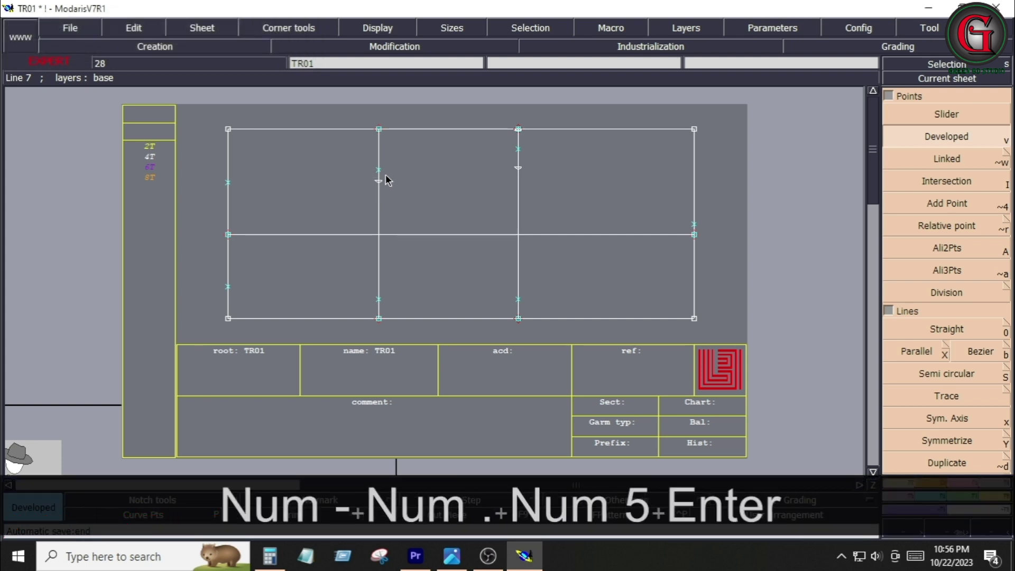
Step: Place a developed point on the knee line 0.5 inches above its upper width point
{"action": "left_click", "coordinate": [380, 169]}
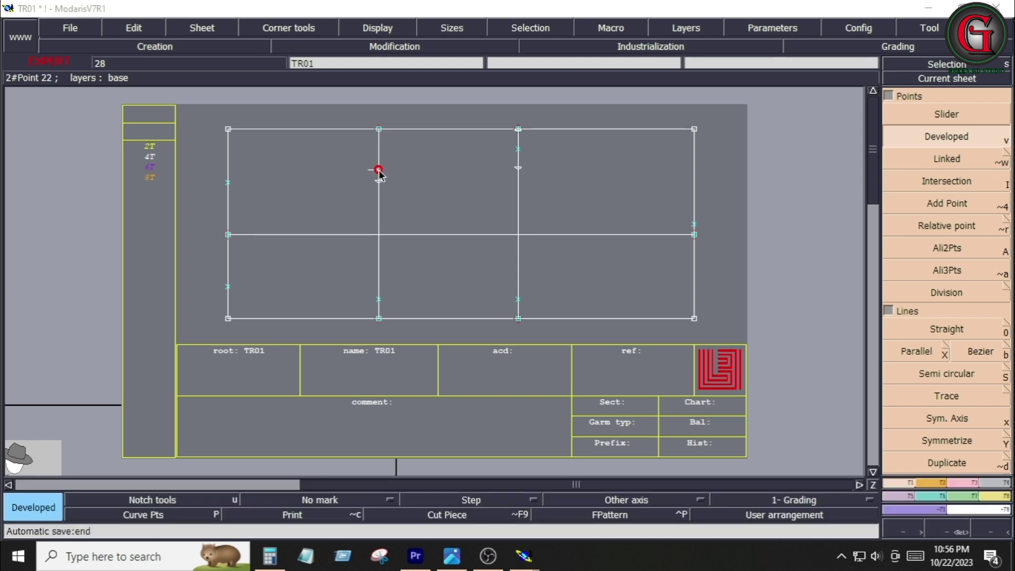
{"action": "key", "text": "Down"}
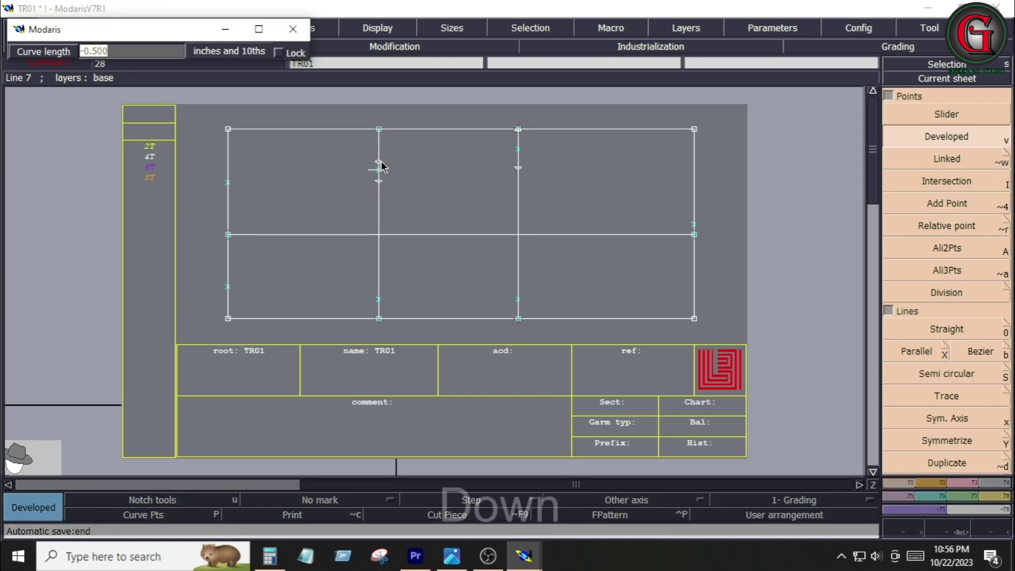
{"action": "type", "text": ".5"}
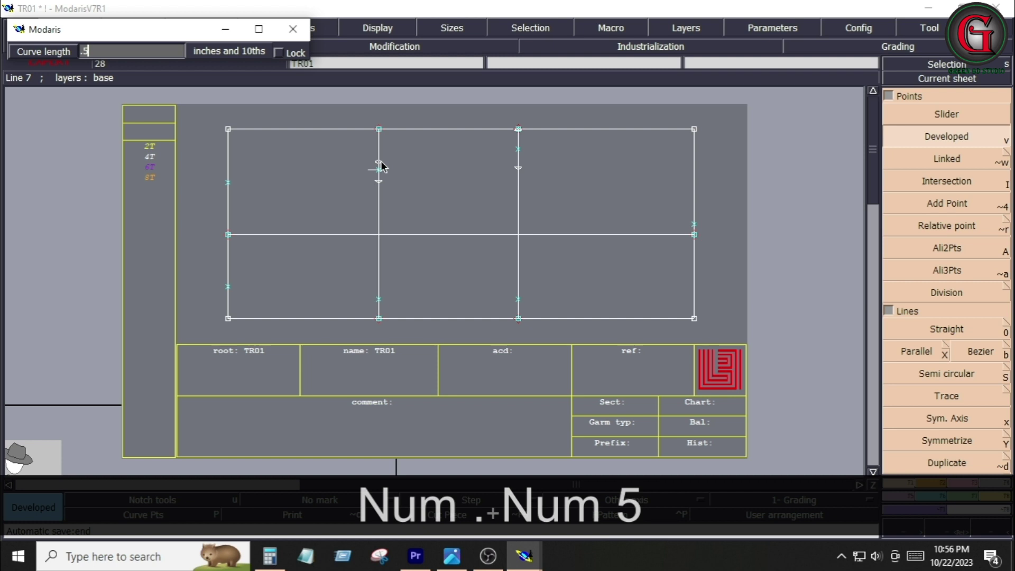
{"action": "key", "text": "Return"}
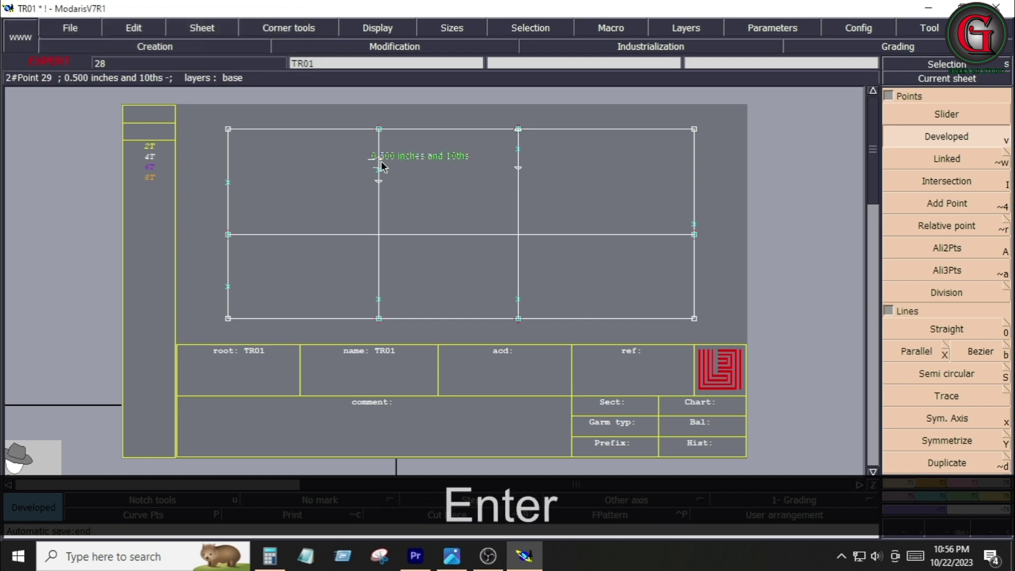
Step: Place developed points on the left edge at curve lengths of 0.5 and -0.5 inches, below and above its upper width point
{"action": "left_click", "coordinate": [226, 182]}
{"action": "key", "text": "Down"}
{"action": "key", "text": "Down"}
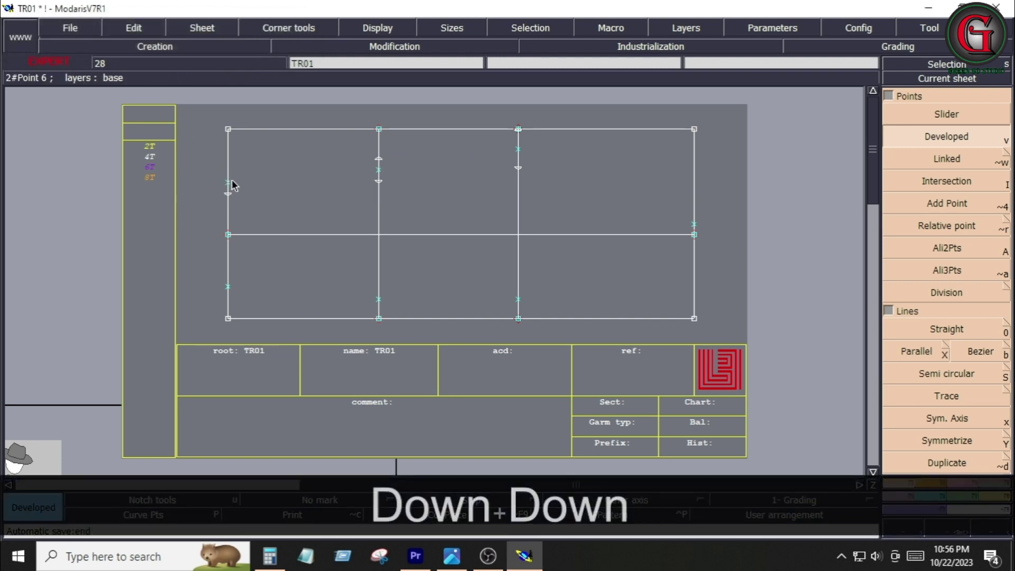
{"action": "left_click", "coordinate": [229, 170]}
{"action": "key", "text": "Down"}
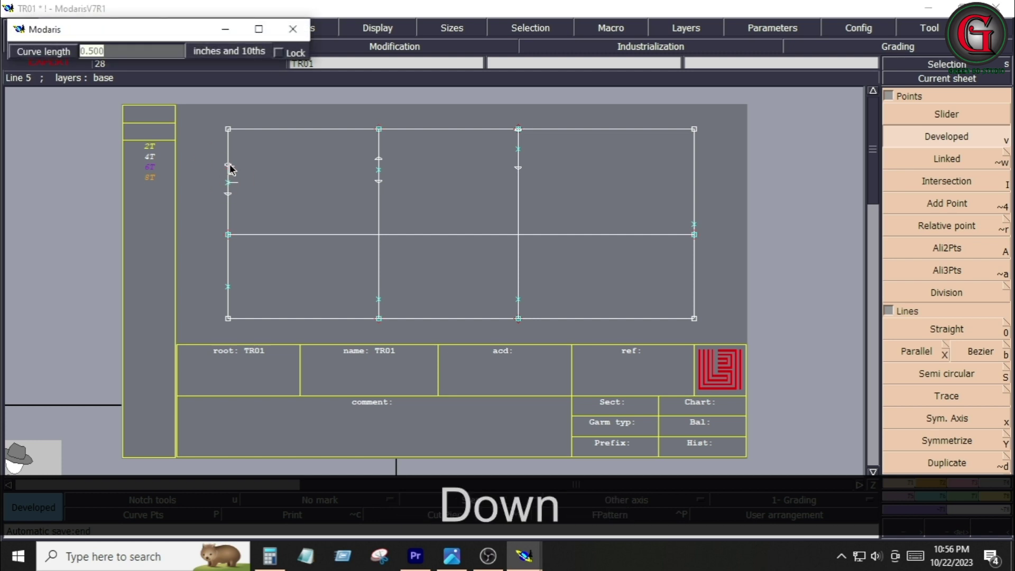
{"action": "type", "text": "-.5"}
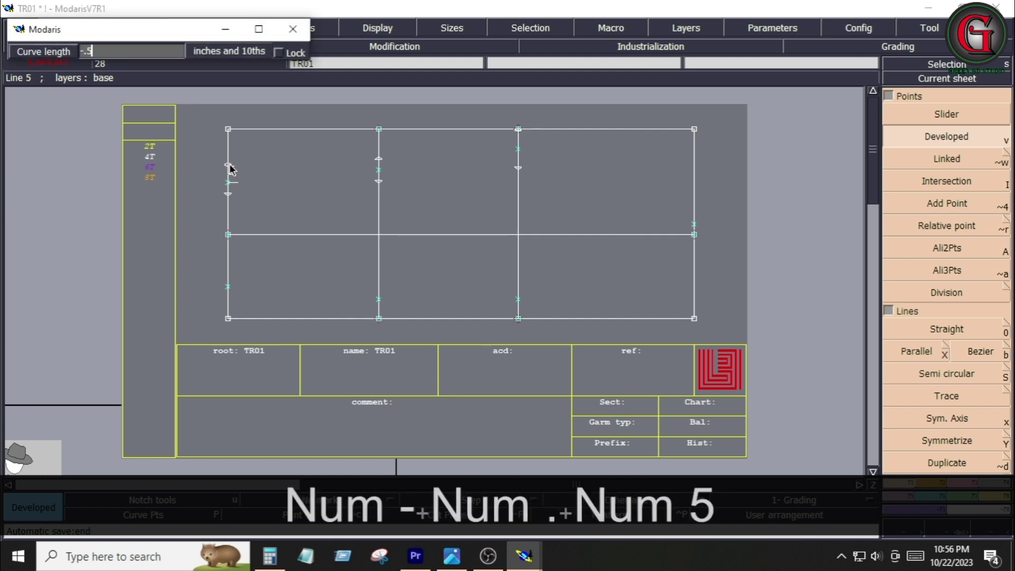
{"action": "key", "text": "Return"}
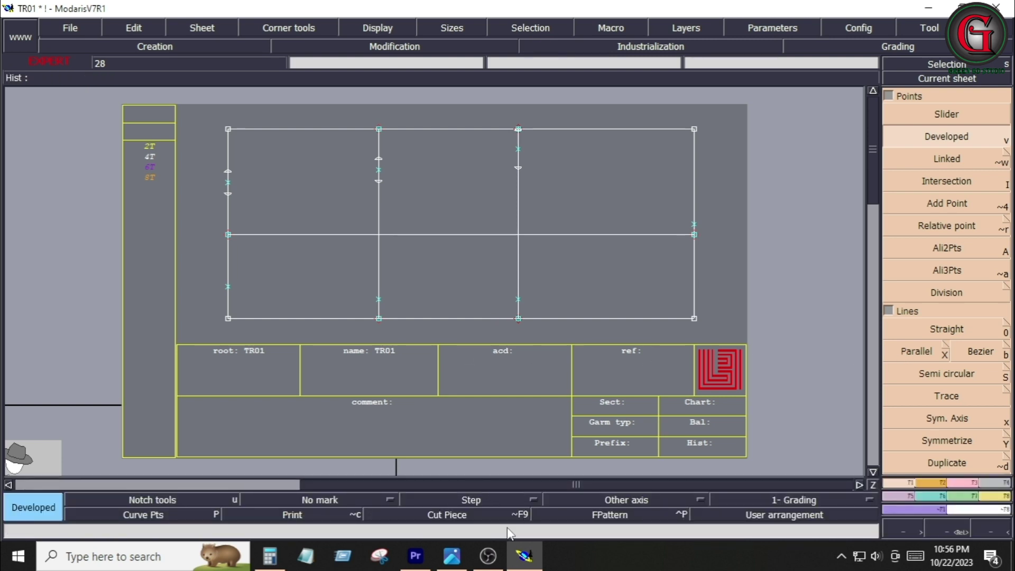
Step: Insert the new developed points on the crotch line, knee line and left edge into their curves, and delete the rectangle's upper edge line
{"action": "left_click", "coordinate": [973, 483]}
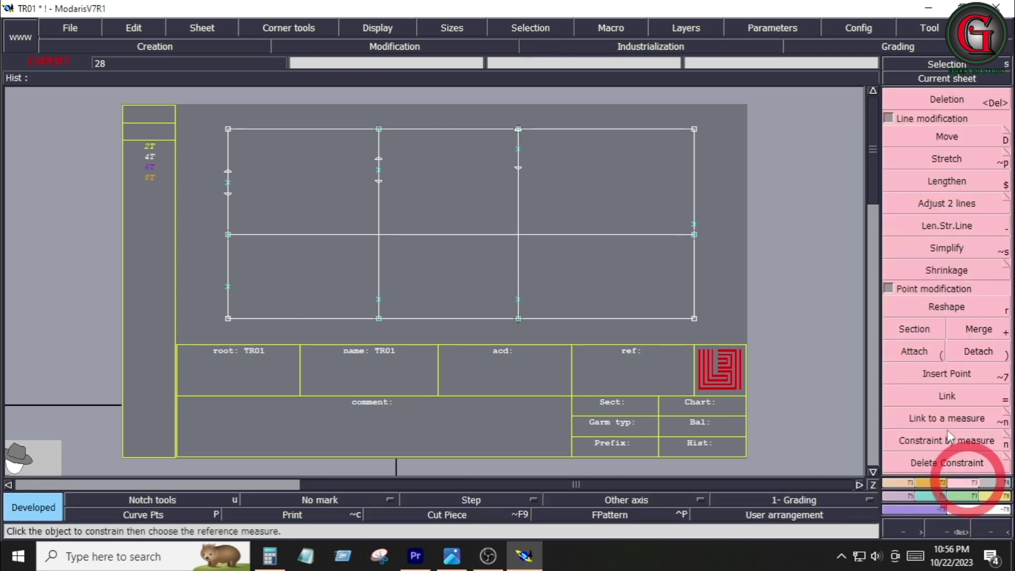
{"action": "left_click", "coordinate": [949, 375]}
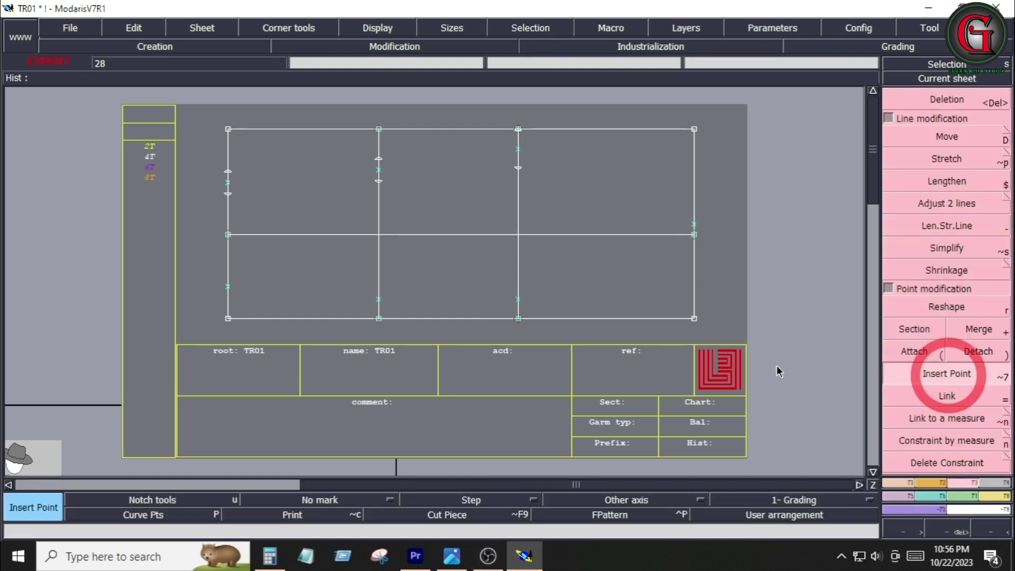
{"action": "left_click", "coordinate": [522, 174]}
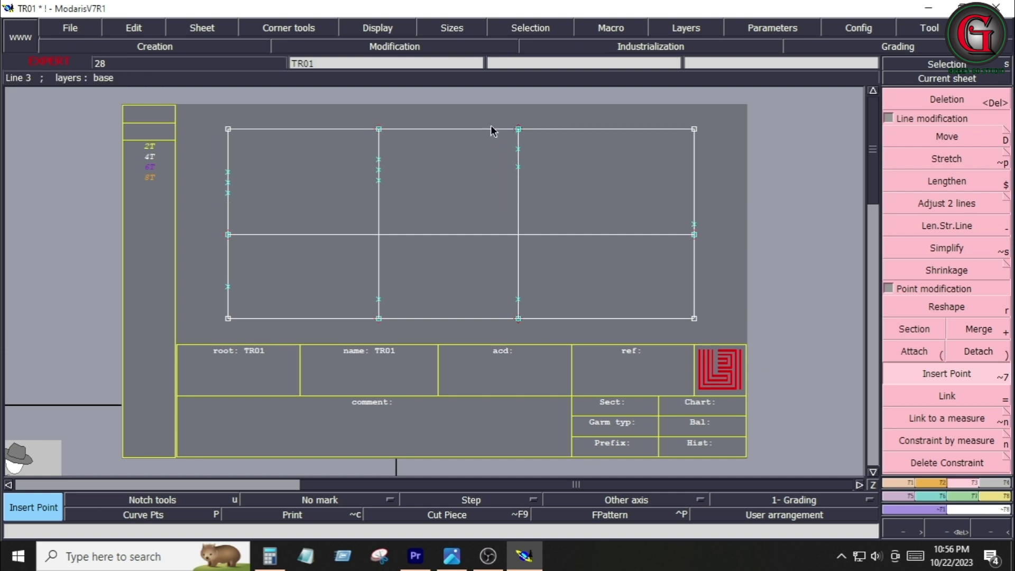
{"action": "key", "text": "Delete"}
{"action": "left_click", "coordinate": [493, 129]}
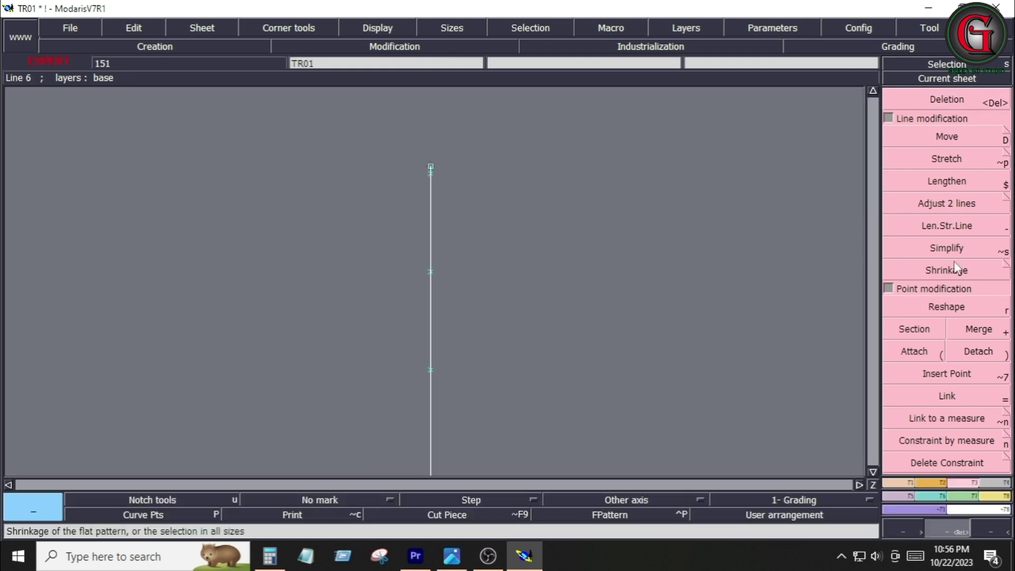
Step: Lengthen the crotch line upward as a straight line so it extends past its topmost width point
{"action": "left_click", "coordinate": [946, 226]}
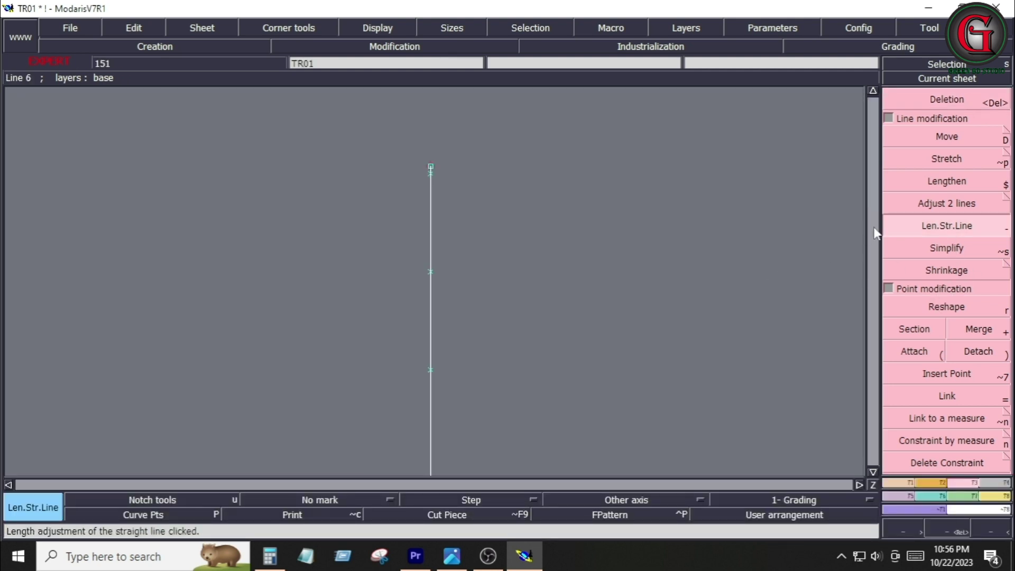
{"action": "left_click", "coordinate": [432, 183]}
{"action": "left_click", "coordinate": [429, 207]}
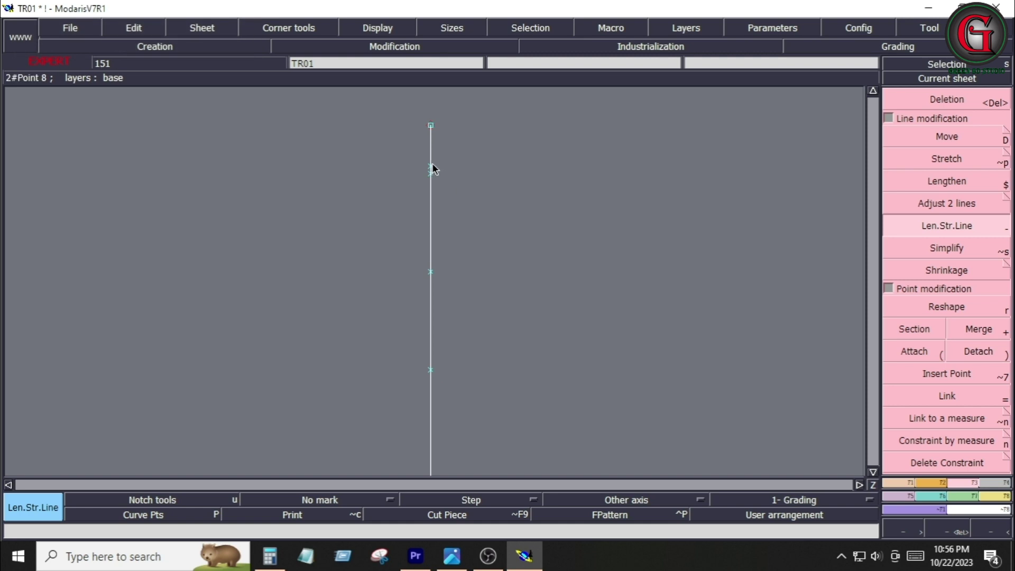
Step: Delete the surplus middle width points between the 0.5-inch offset points on the crotch line, knee line and leg opening edge
{"action": "key", "text": "Delete"}
{"action": "left_click", "coordinate": [431, 162]}
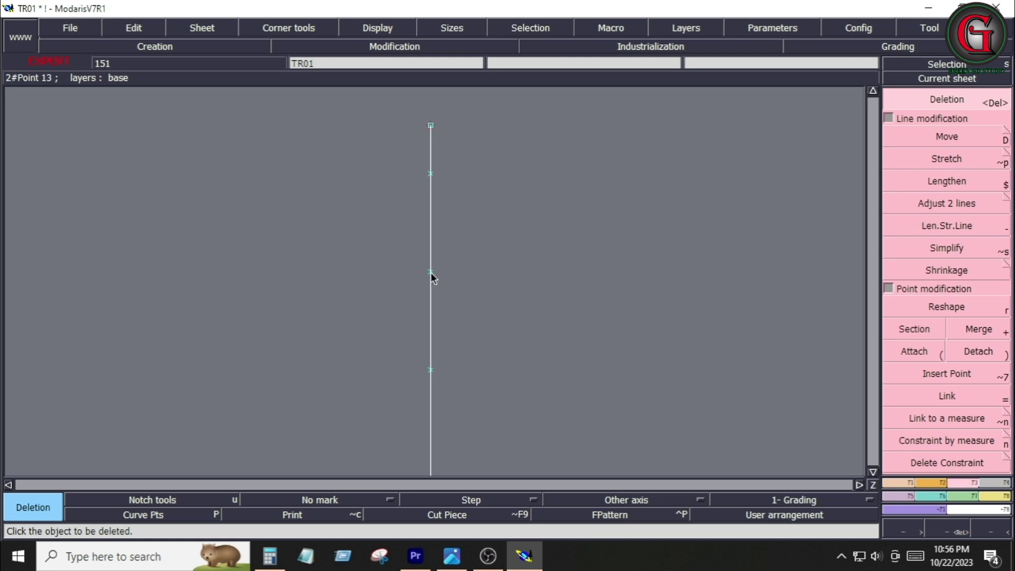
{"action": "key", "text": "Home"}
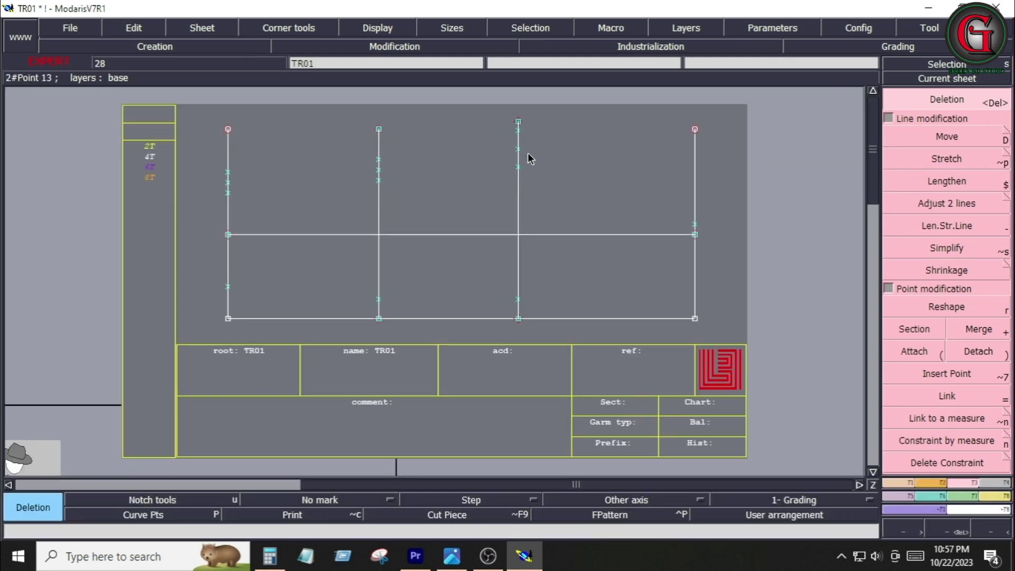
{"action": "key", "text": "Delete"}
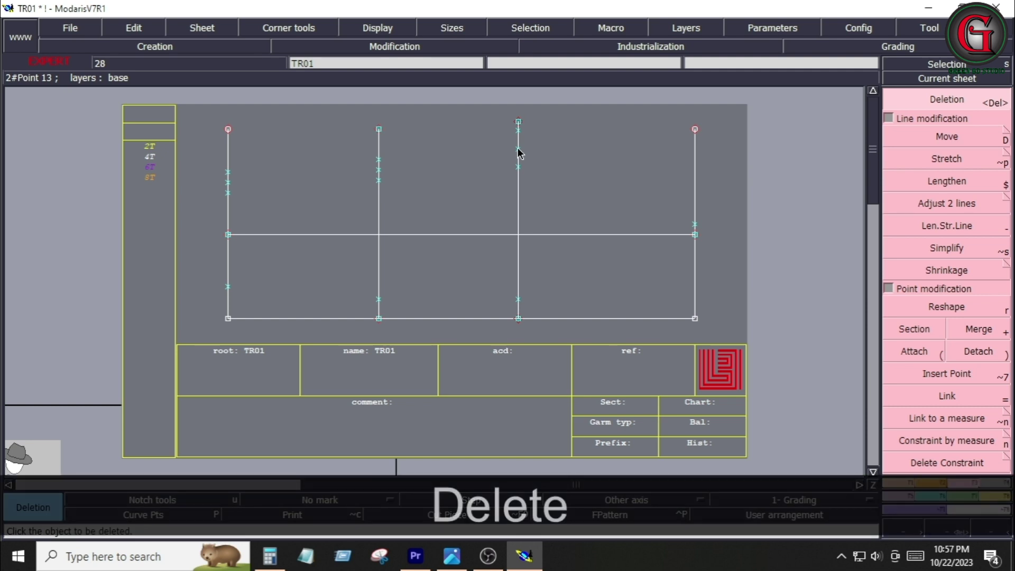
{"action": "left_click", "coordinate": [518, 149]}
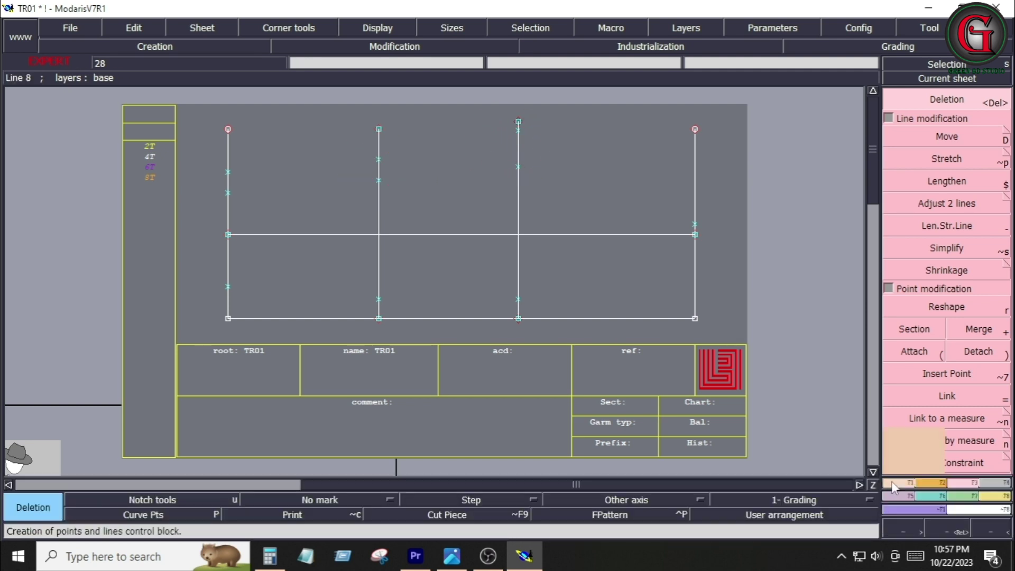
Step: Draw two Bezier inseam curves from the leg opening through the knee to the crotch line, along the lower and upper offset points
{"action": "left_click", "coordinate": [899, 483]}
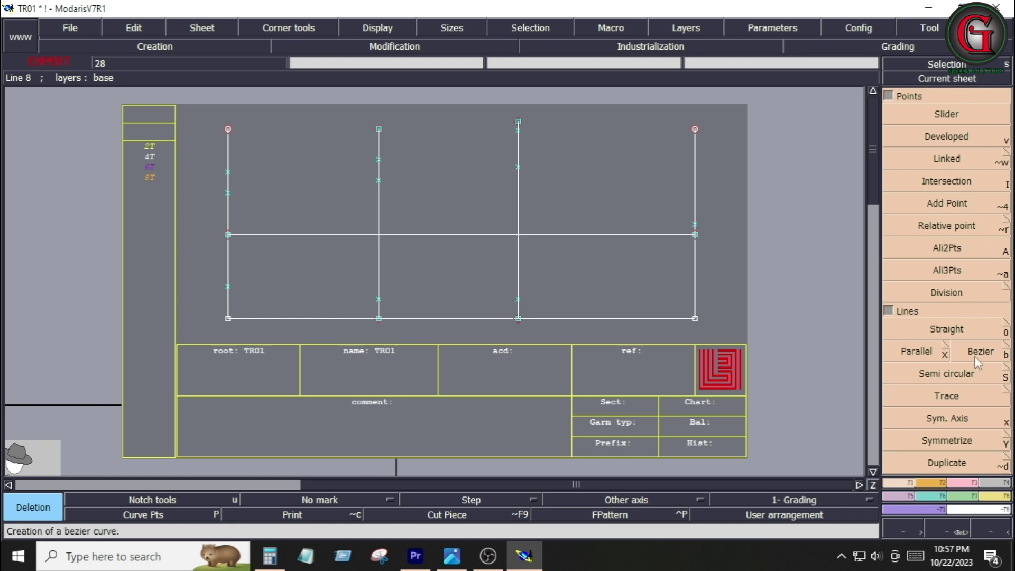
{"action": "left_click", "coordinate": [994, 360]}
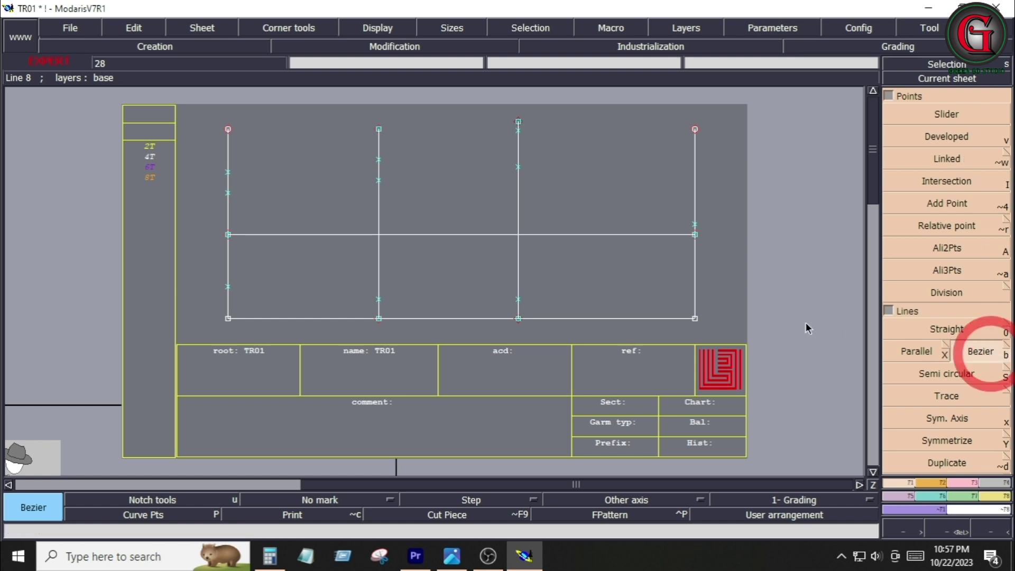
{"action": "left_click", "coordinate": [227, 194]}
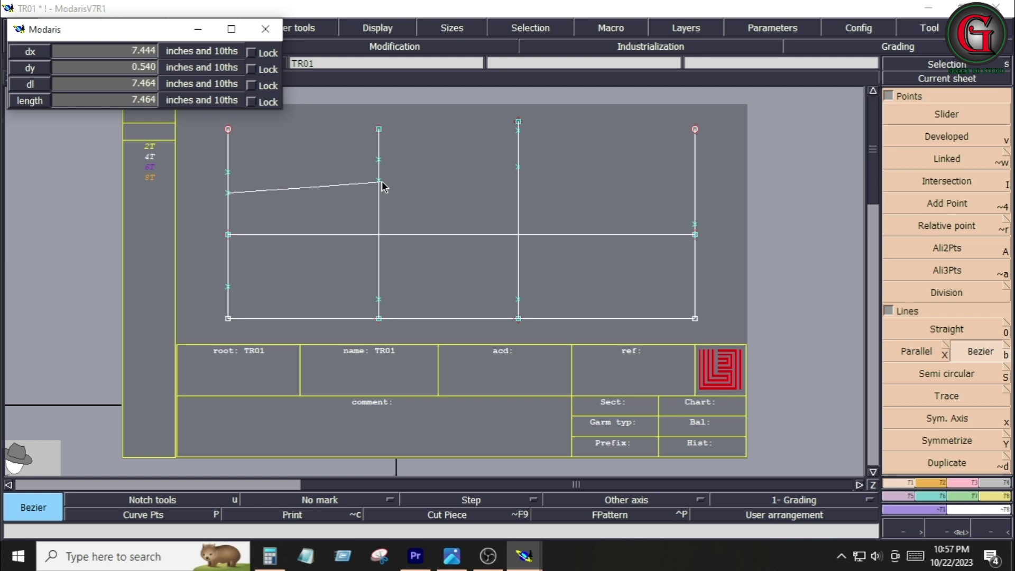
{"action": "left_click", "coordinate": [380, 181], "text": "shift"}
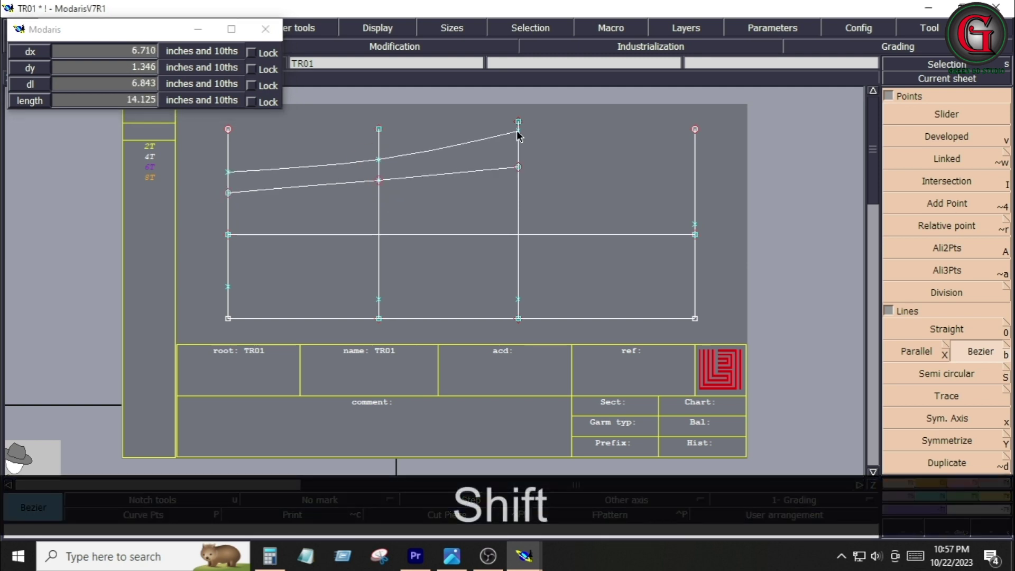
{"action": "right_click", "coordinate": [518, 132]}
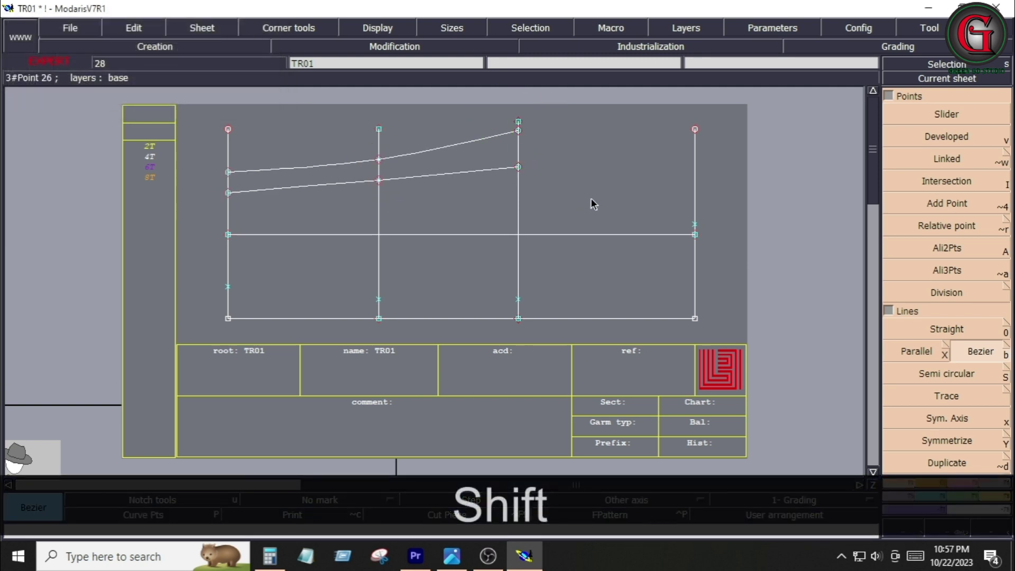
Step: Reshape the lower inseam curve by moving its knee point with dx 0 and dy -0.125 inches
{"action": "key", "text": "F3"}
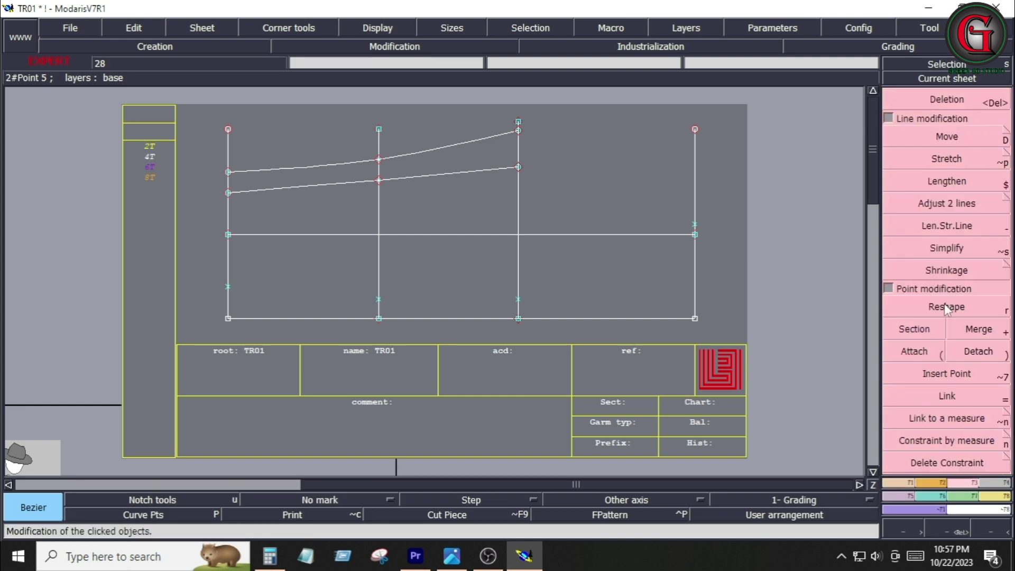
{"action": "left_click", "coordinate": [945, 305]}
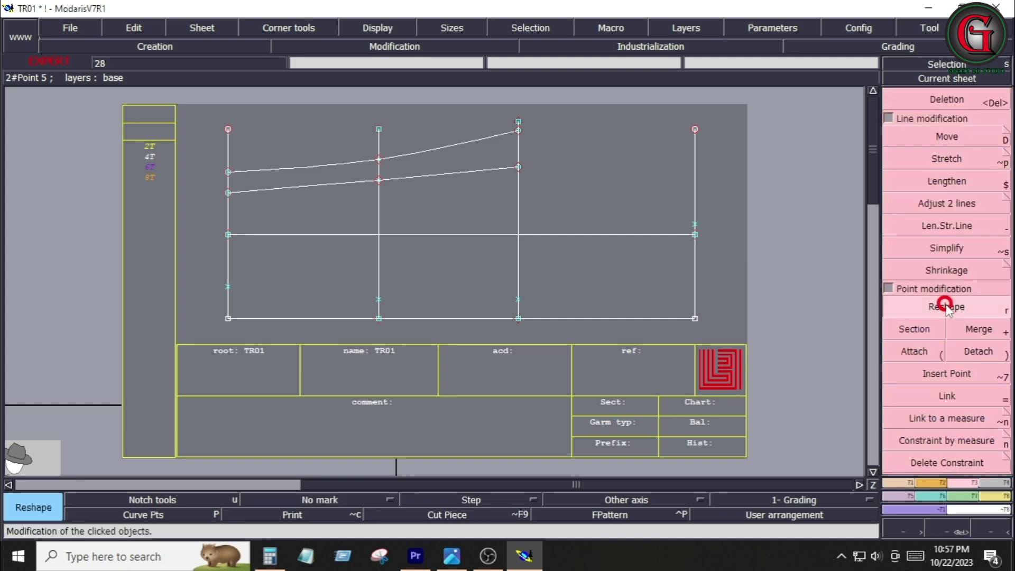
{"action": "left_click", "coordinate": [379, 181]}
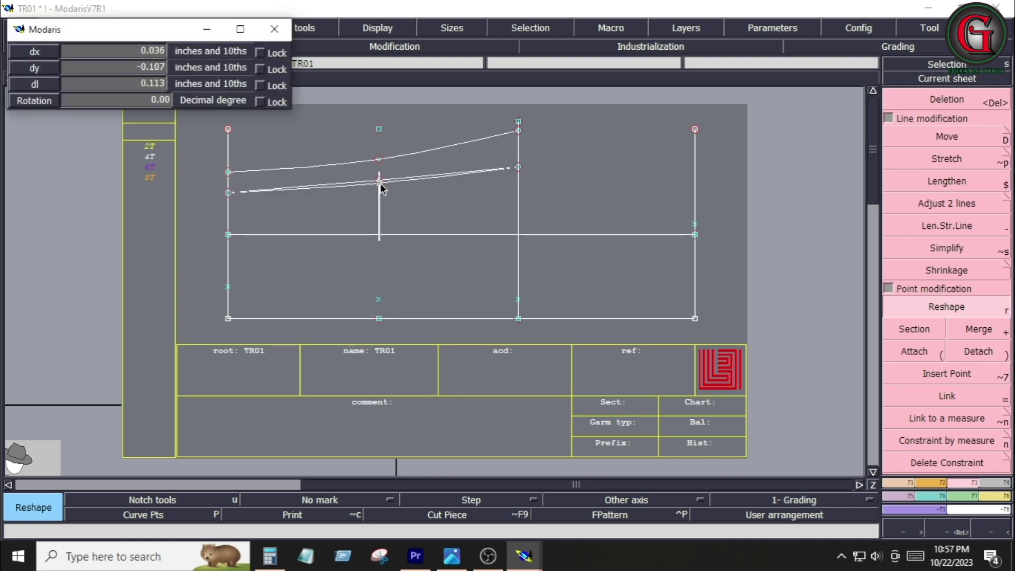
{"action": "key", "text": "Down"}
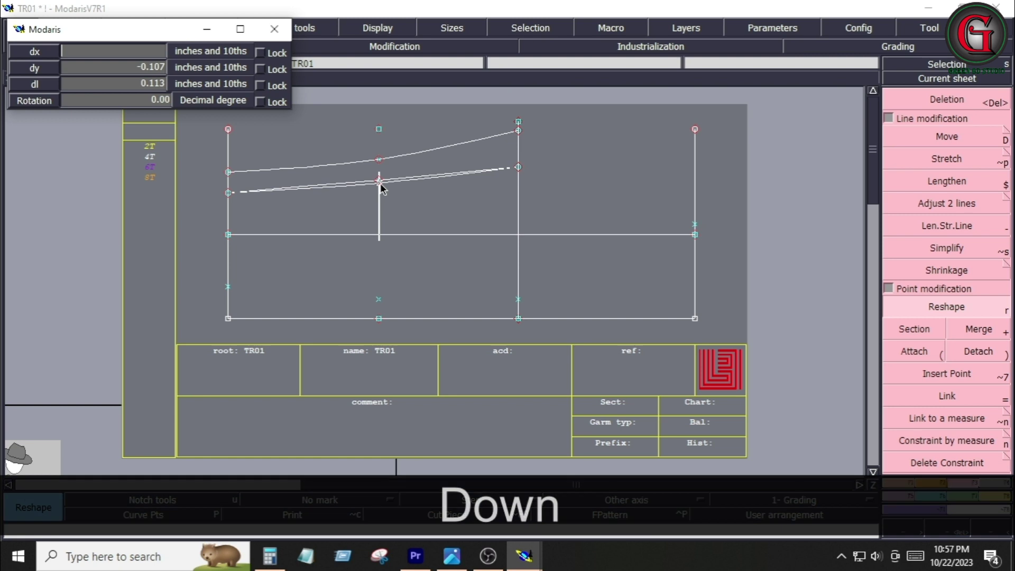
{"action": "type", "text": "0"}
{"action": "key", "text": "Down"}
{"action": "type", "text": "-"}
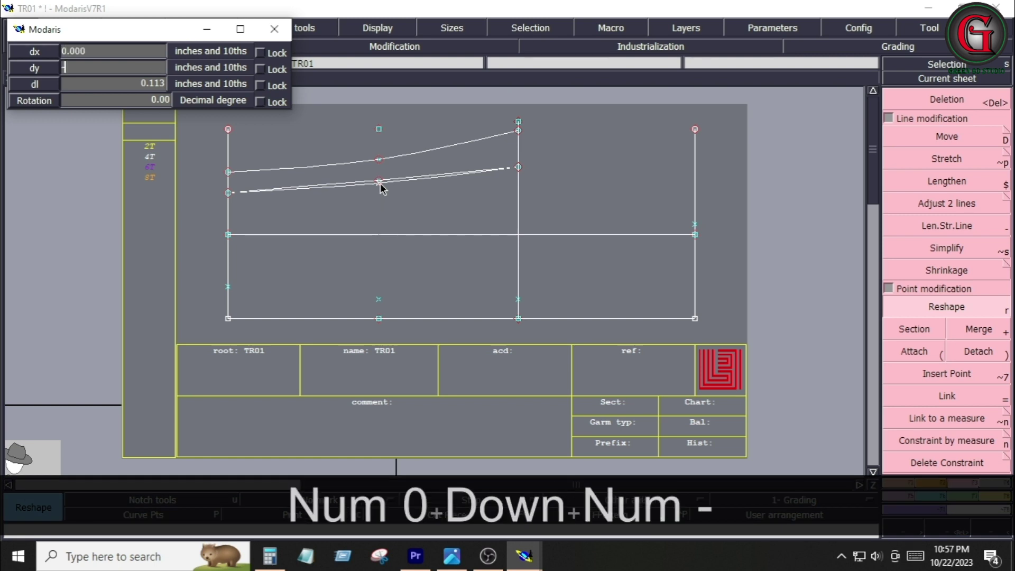
{"action": "type", "text": ".125"}
{"action": "key", "text": "Return"}
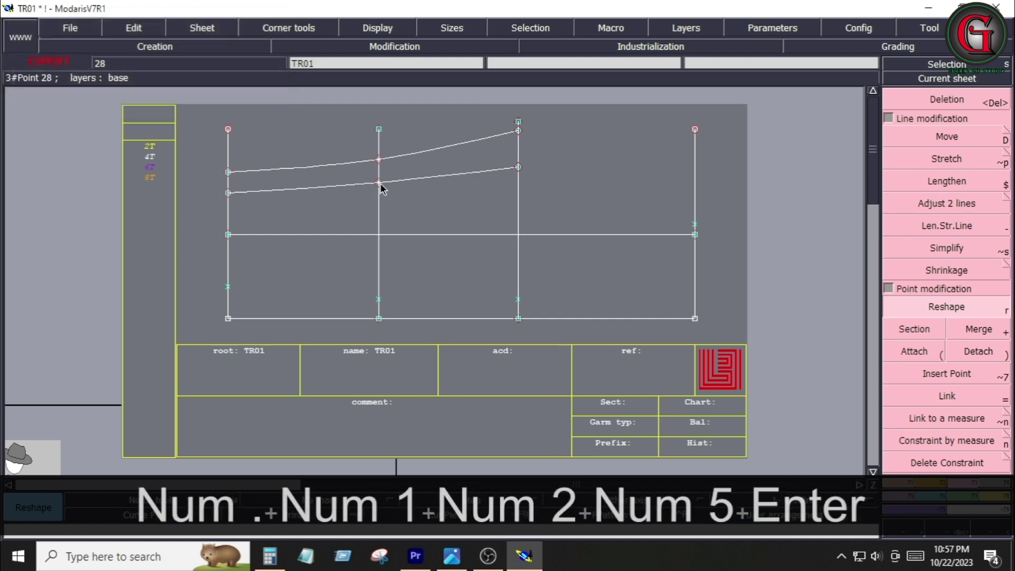
Step: Draw a Bezier side seam from the lower leg opening point through the lower knee and crotch points to the waist edge
{"action": "left_click", "coordinate": [893, 484]}
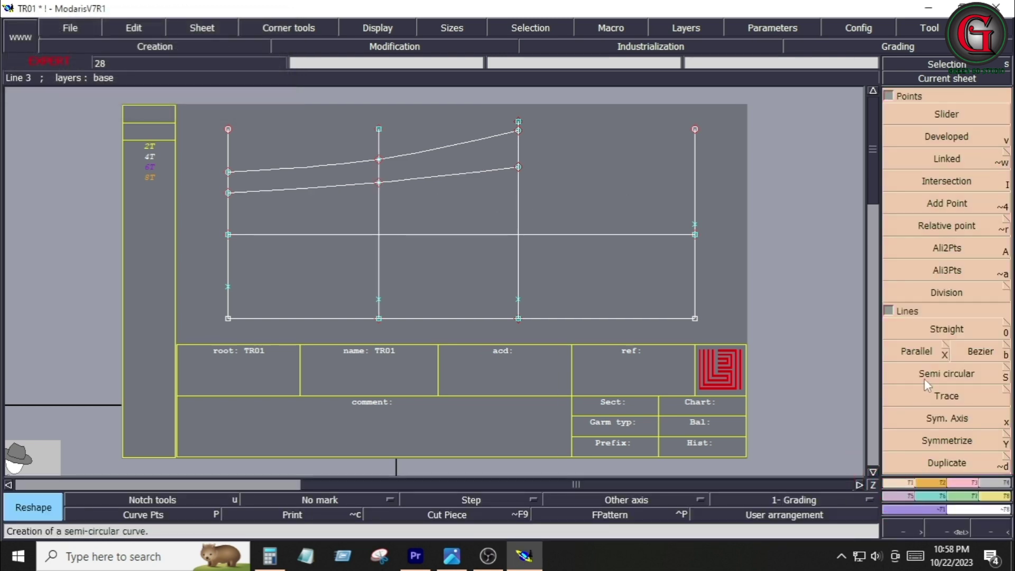
{"action": "left_click", "coordinate": [981, 353]}
{"action": "left_click", "coordinate": [230, 287]}
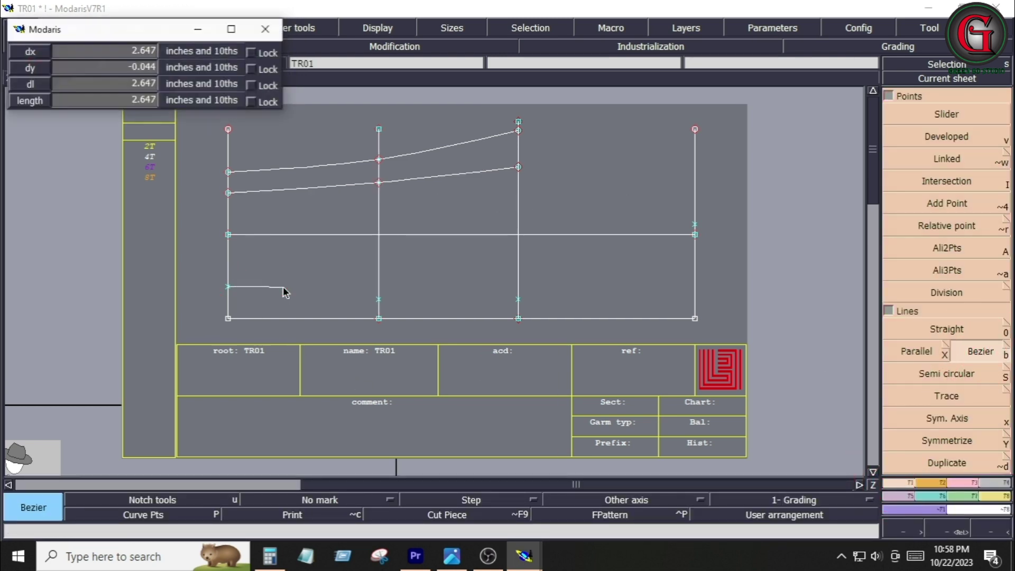
{"action": "key", "text": "shift"}
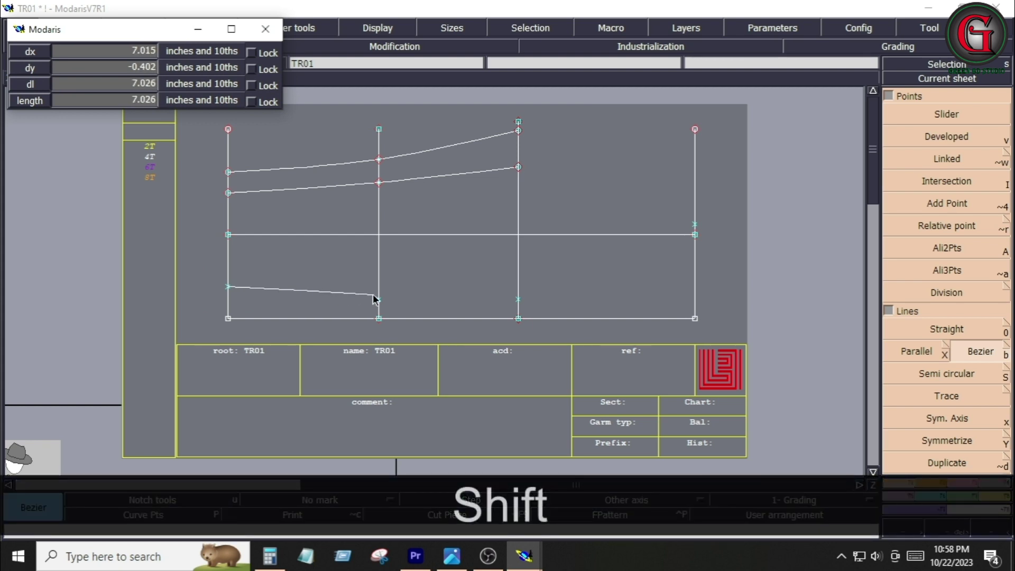
{"action": "left_click", "coordinate": [378, 299]}
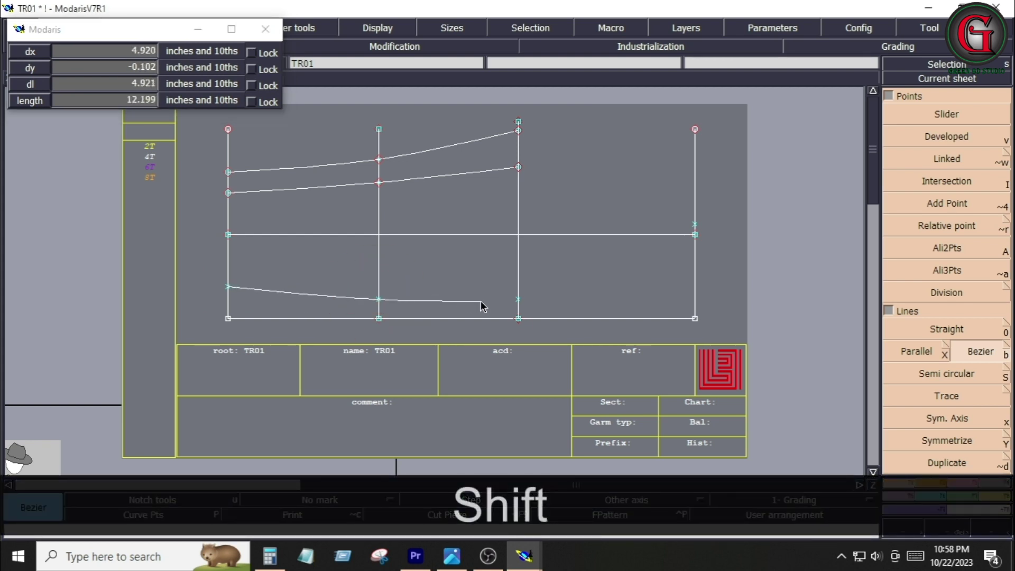
{"action": "left_click", "coordinate": [518, 299]}
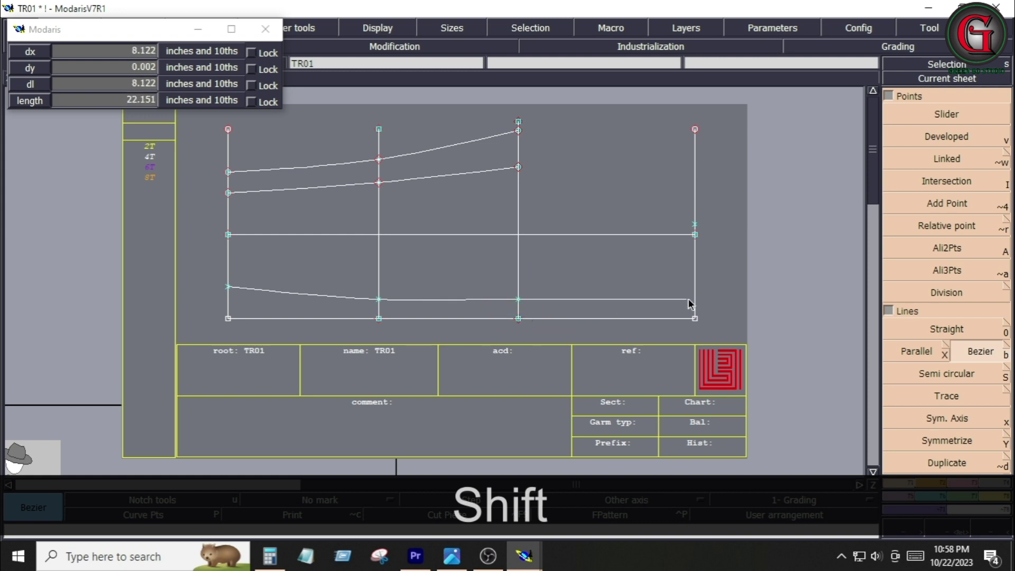
{"action": "left_click", "coordinate": [695, 303]}
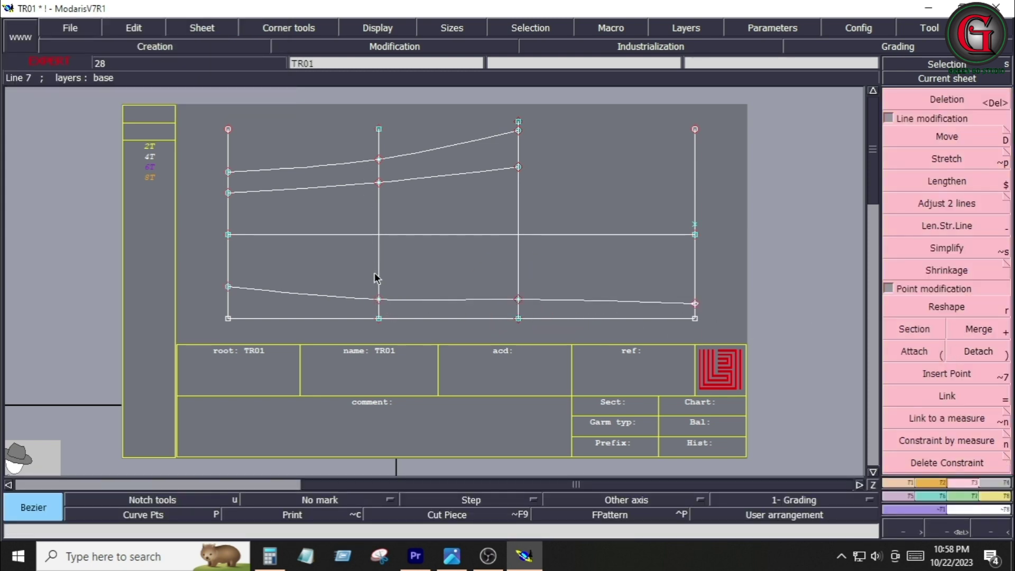
Step: Reshape the side seam by moving its knee point straight up about 0.5 inches
{"action": "left_click", "coordinate": [379, 300]}
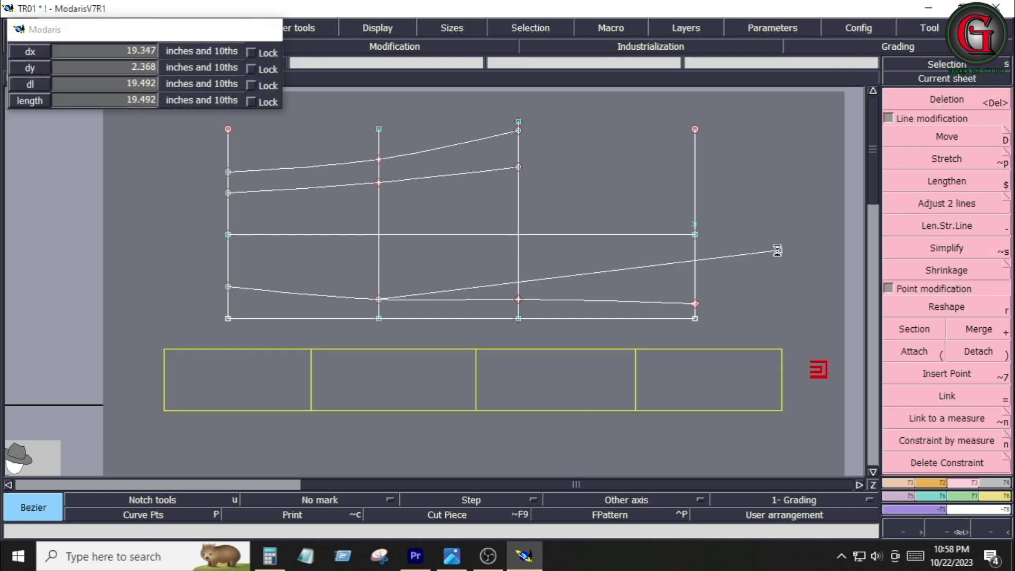
{"action": "key", "text": "ctrl+z"}
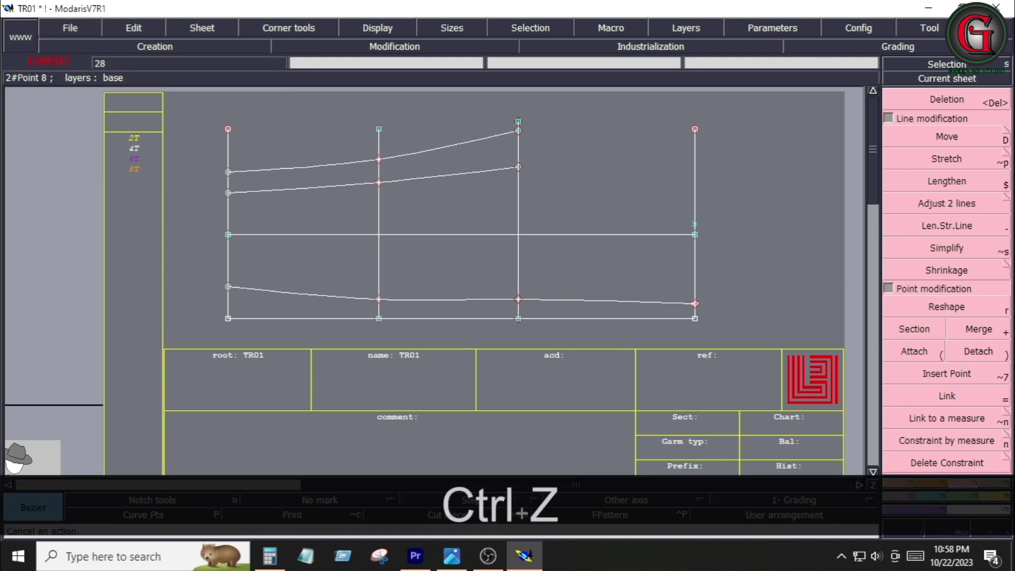
{"action": "left_click", "coordinate": [934, 314]}
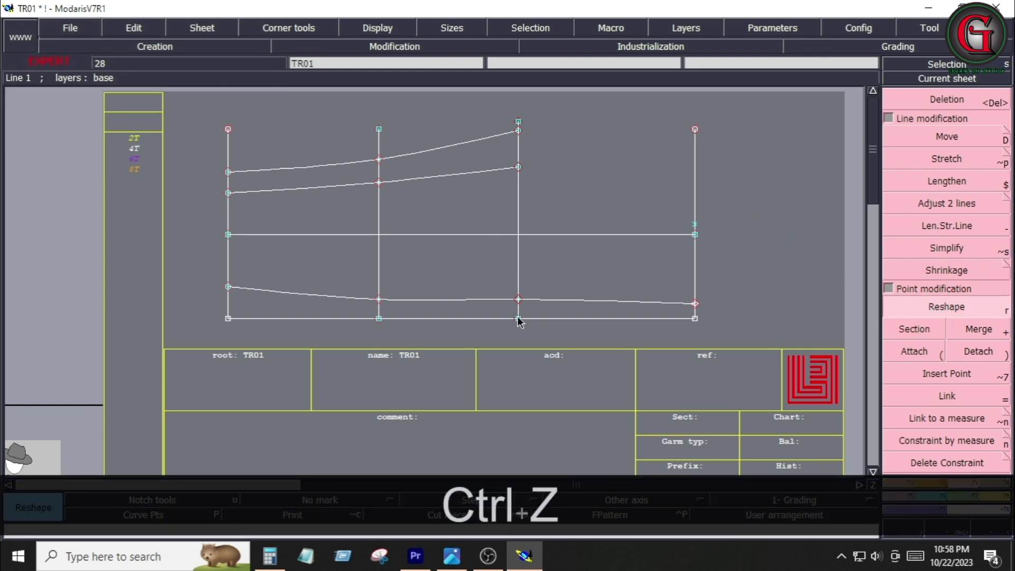
{"action": "left_click", "coordinate": [379, 300]}
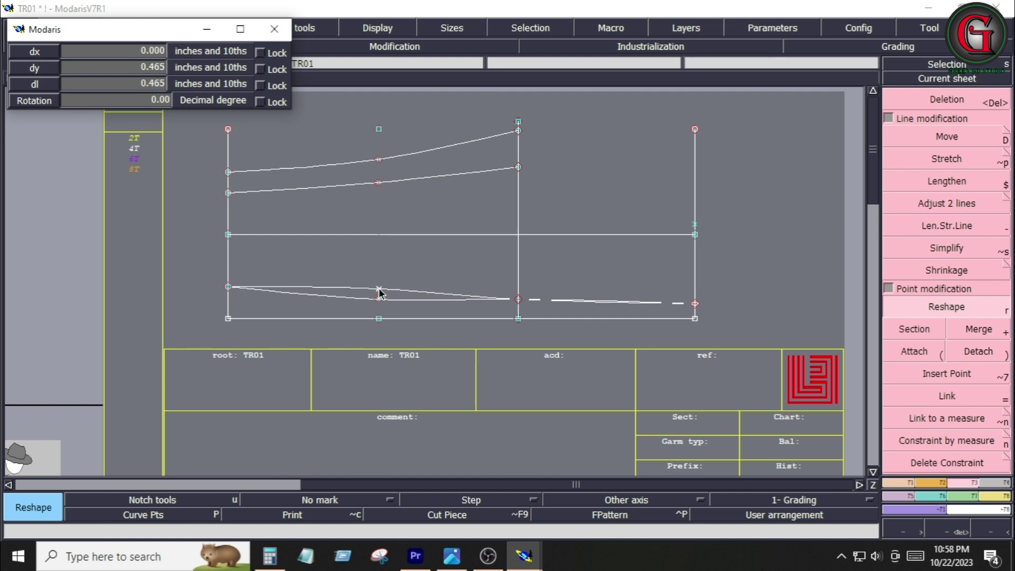
{"action": "left_click", "coordinate": [379, 292]}
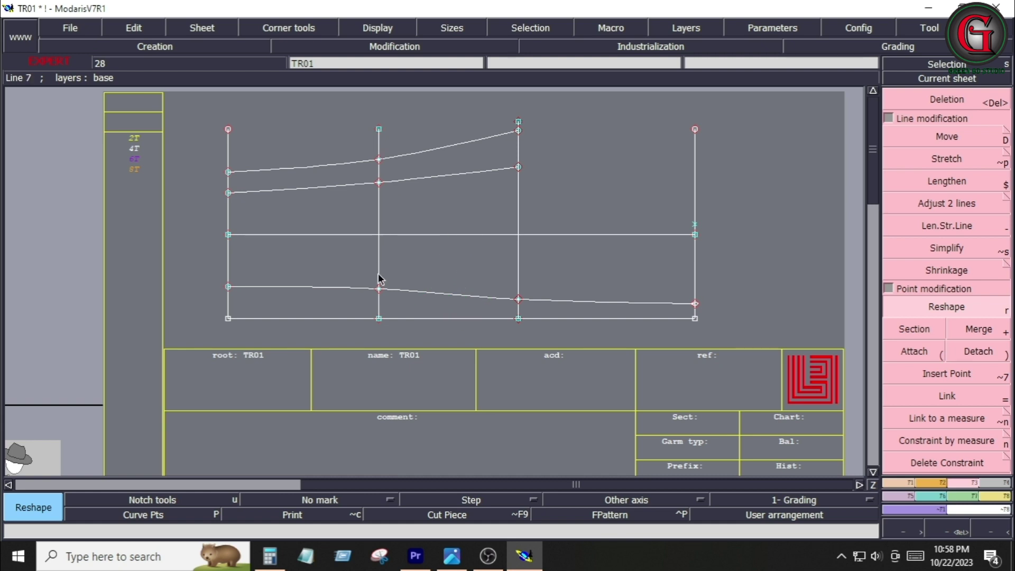
Step: Measure the lower inseam curve's length from the leg opening to the crotch line with a dynamic length measure
{"action": "left_click", "coordinate": [904, 484]}
{"action": "left_click", "coordinate": [937, 136]}
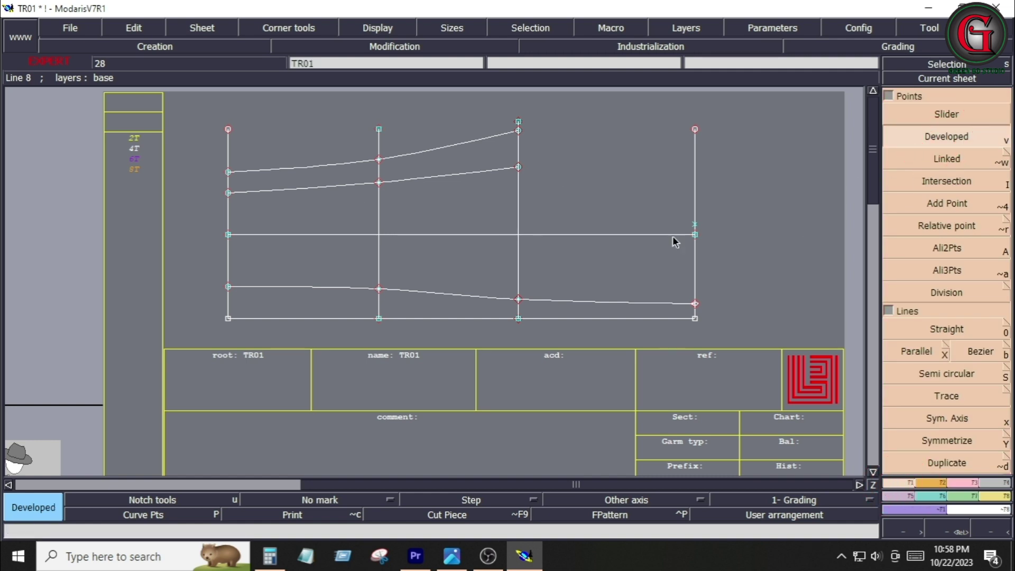
{"action": "left_click", "coordinate": [999, 496]}
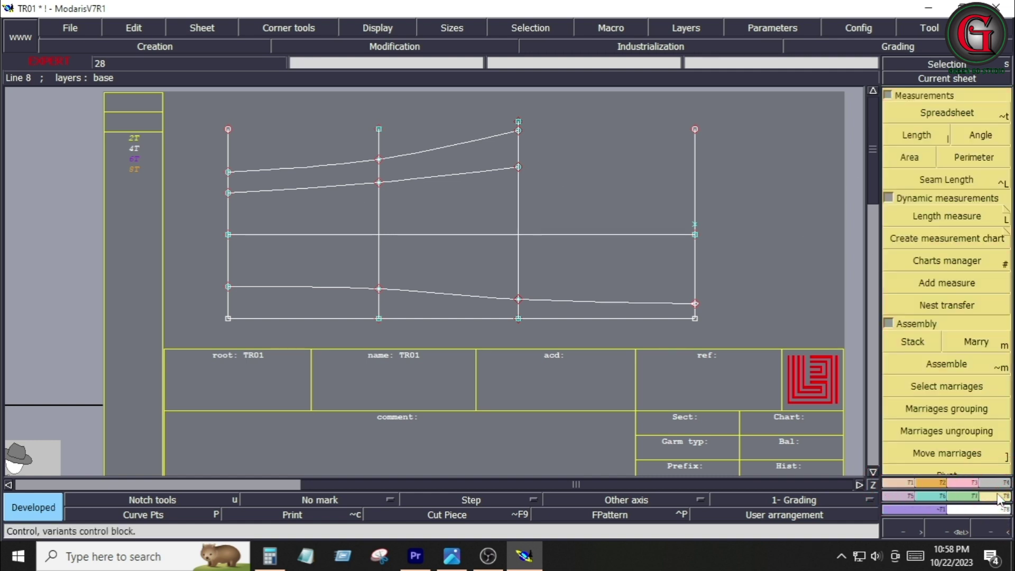
{"action": "left_click", "coordinate": [993, 220]}
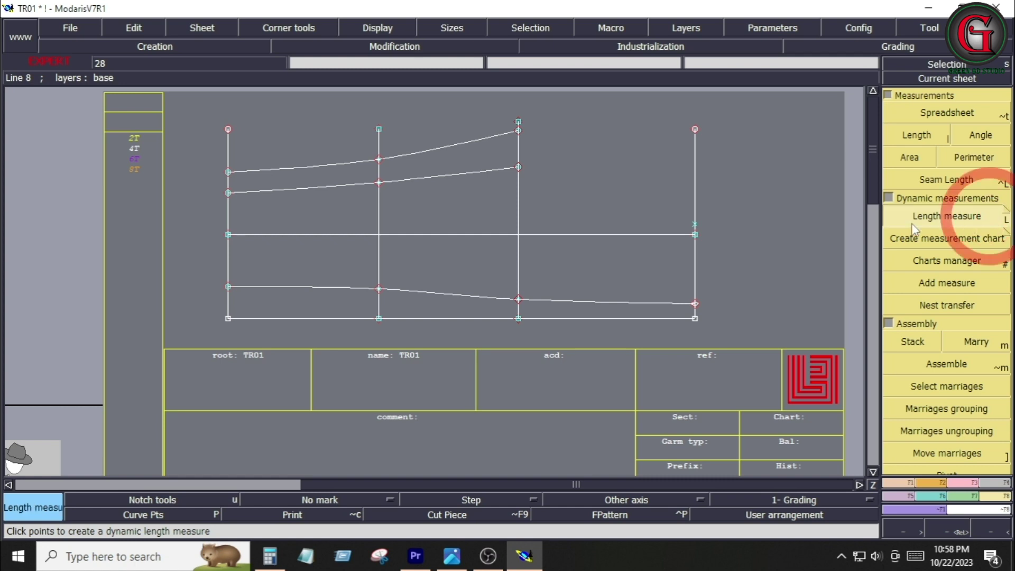
{"action": "left_click", "coordinate": [228, 193]}
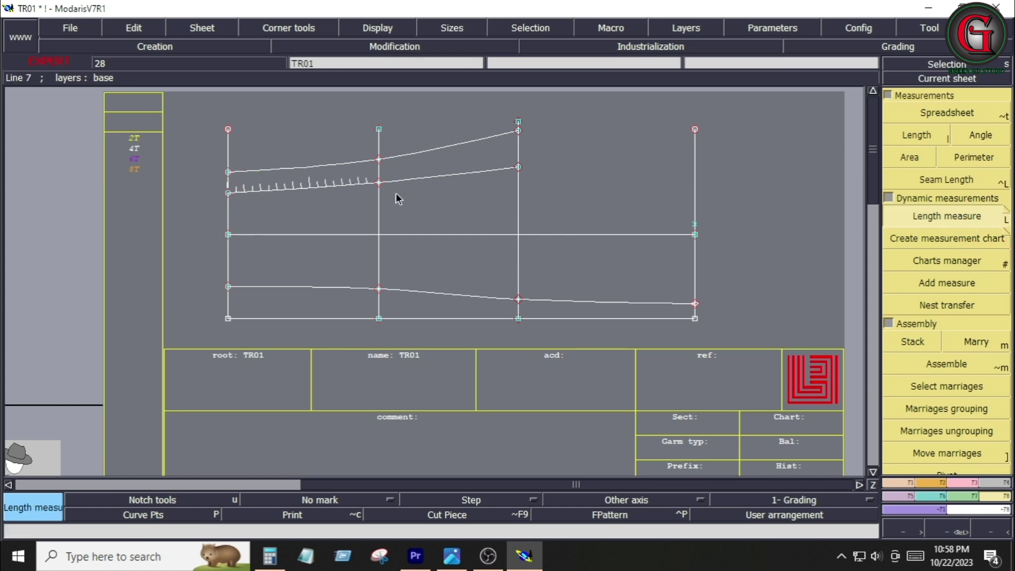
{"action": "left_click", "coordinate": [518, 168]}
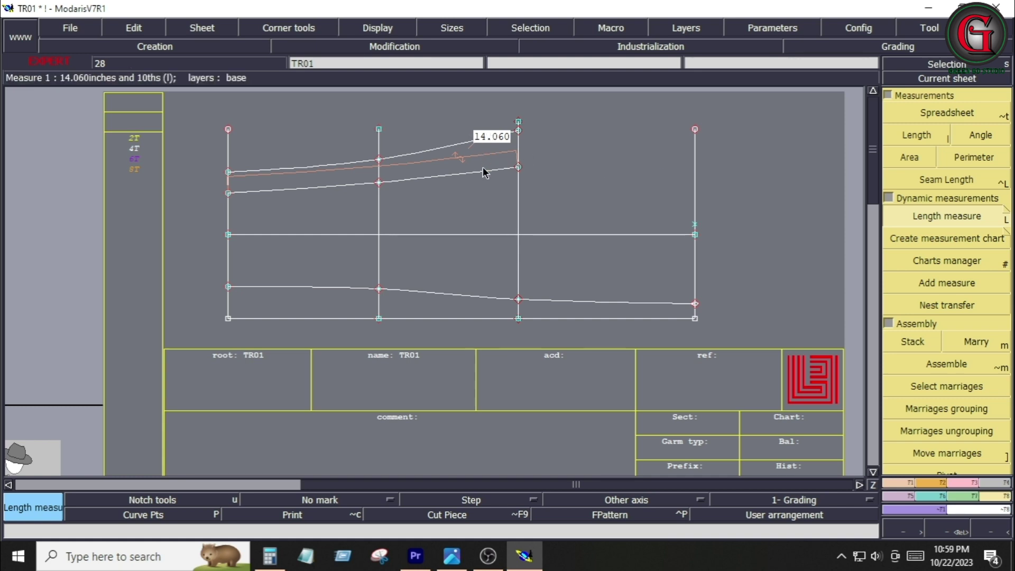
Step: Add a developed point on the upper inseam at curve length 14.05 inches from the leg opening and insert it into the curve
{"action": "key", "text": "F1"}
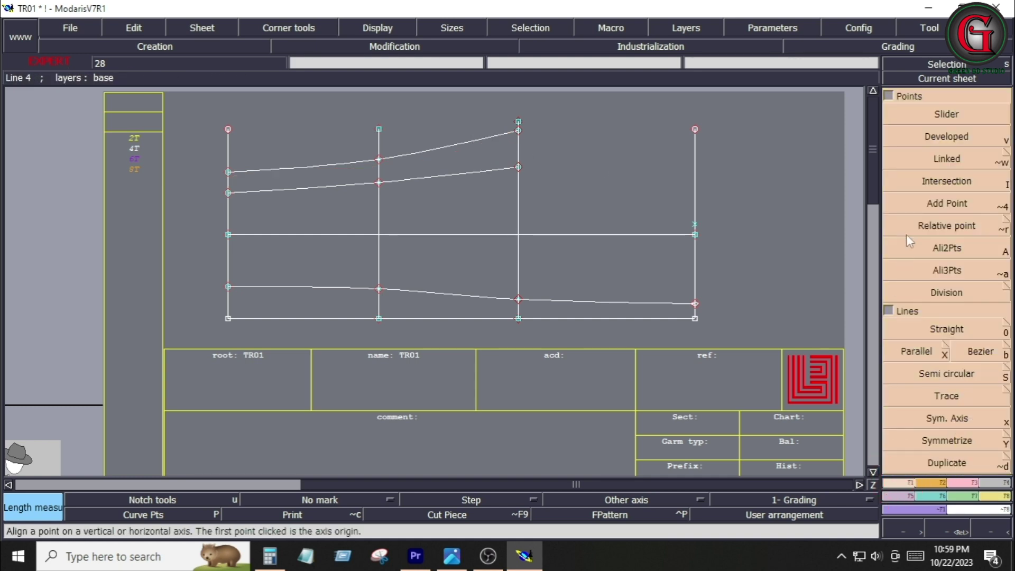
{"action": "left_click", "coordinate": [947, 137]}
{"action": "left_click", "coordinate": [228, 174]}
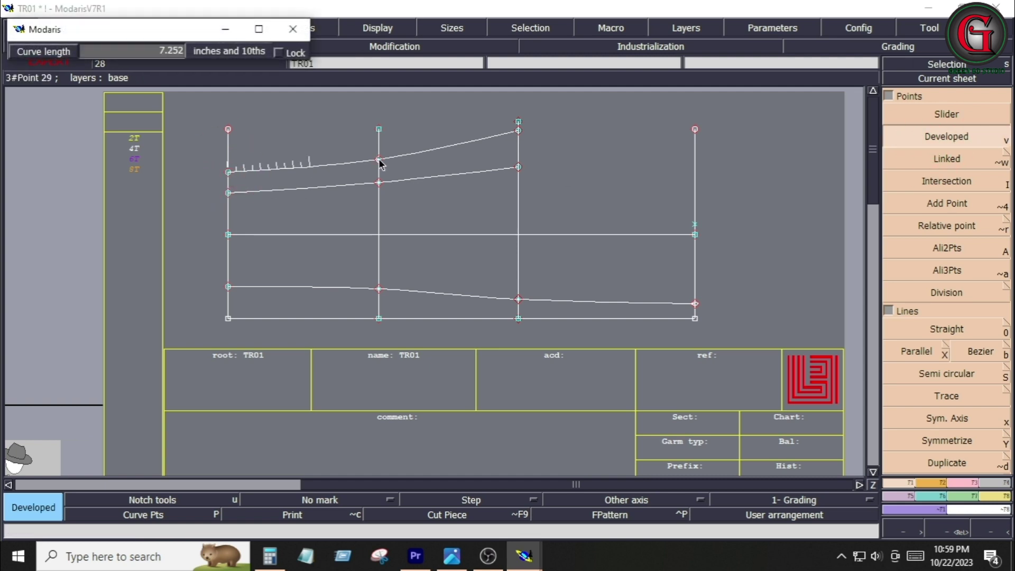
{"action": "key", "text": "Down"}
{"action": "type", "text": "14."}
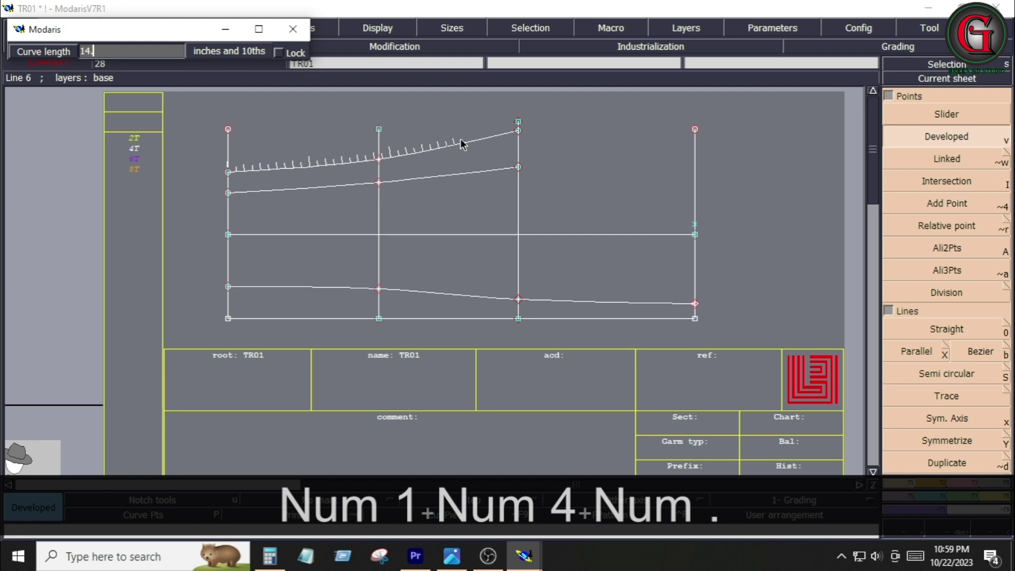
{"action": "type", "text": "05"}
{"action": "key", "text": "Return"}
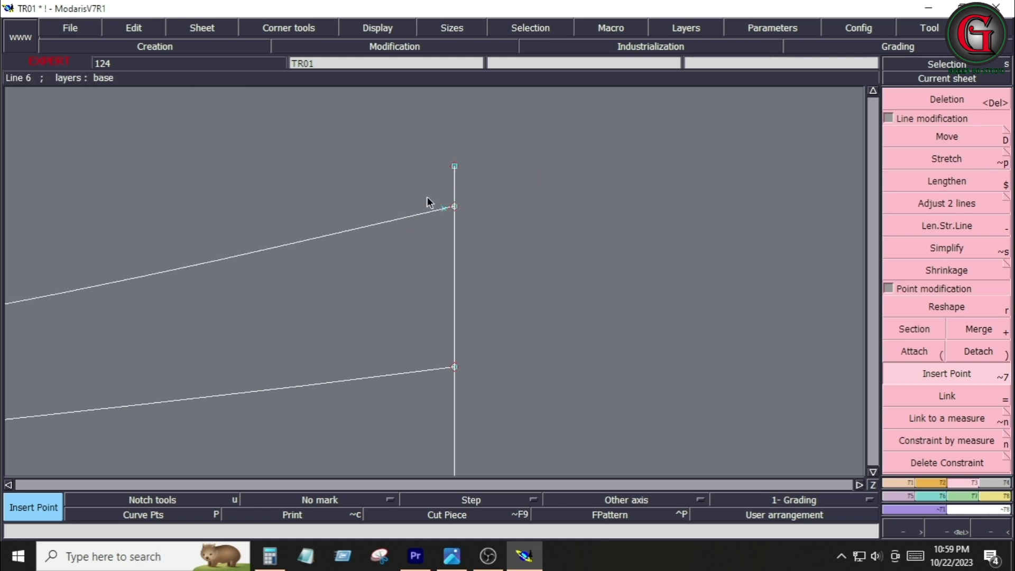
{"action": "key", "text": "Return"}
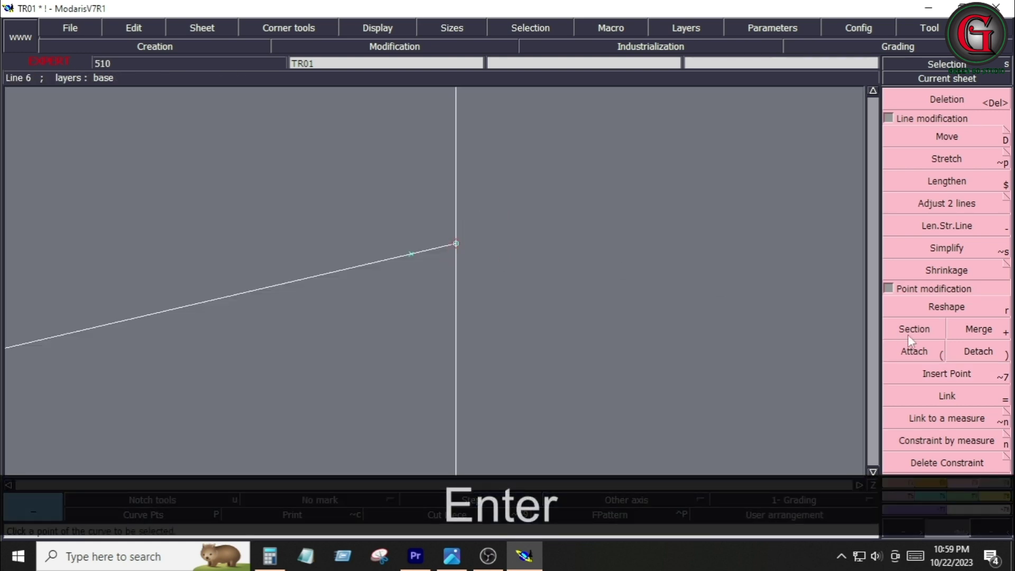
Step: Section the upper inseam at the inserted point and delete the short leftover piece reaching the crotch line
{"action": "left_click", "coordinate": [909, 333]}
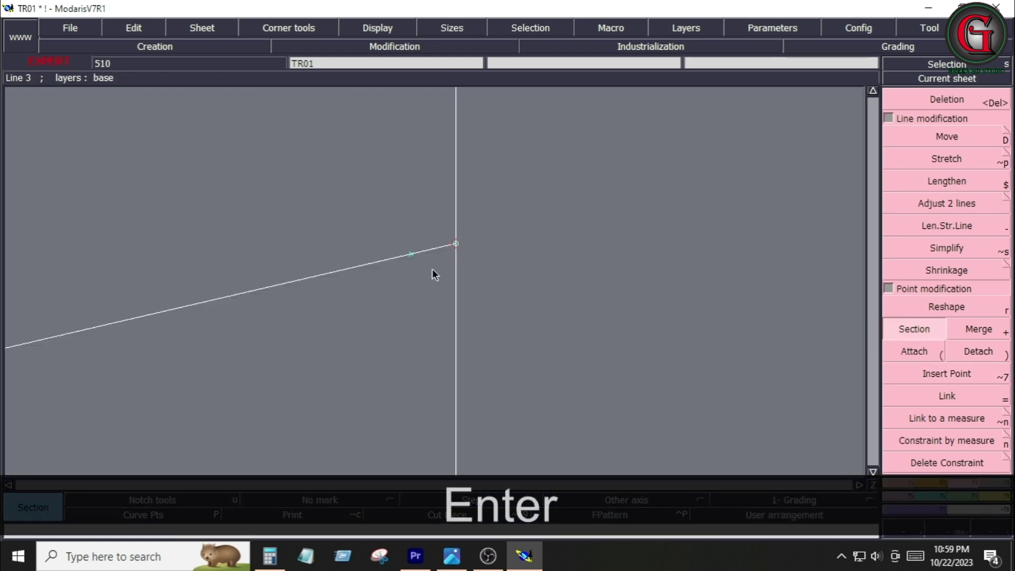
{"action": "left_click", "coordinate": [411, 255]}
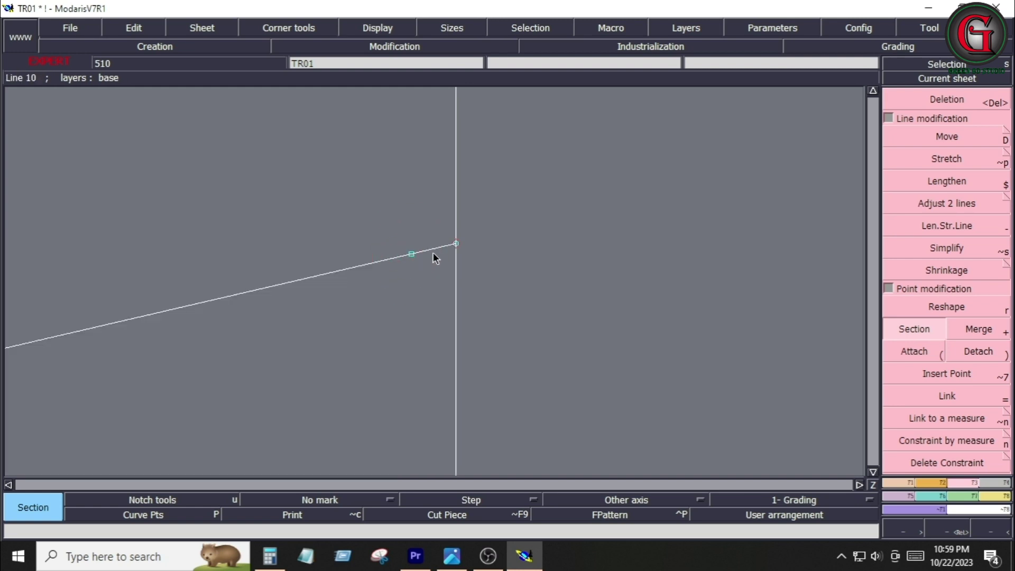
{"action": "key", "text": "Delete"}
{"action": "left_click", "coordinate": [437, 250]}
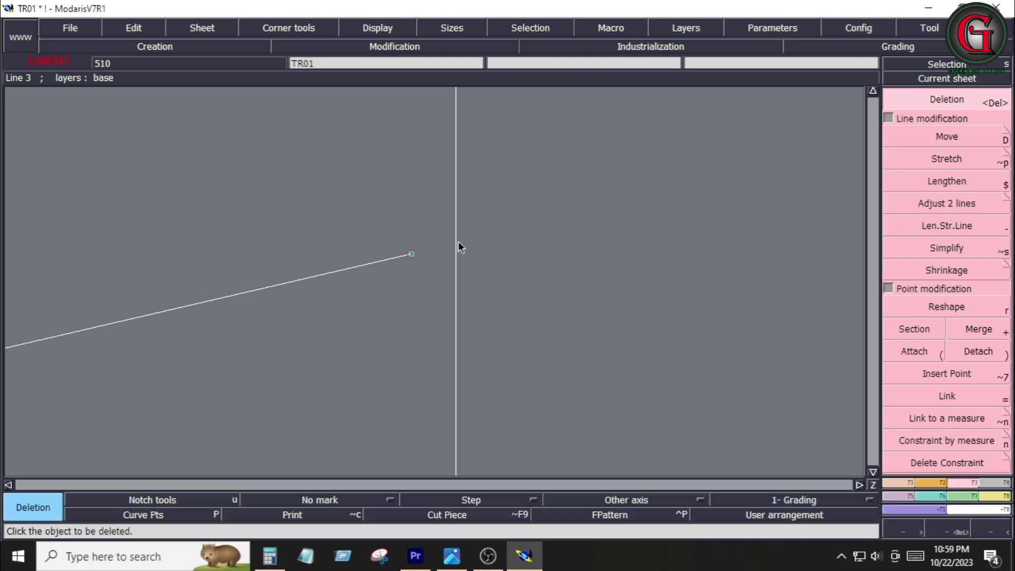
Step: Attach the crotch line's upper point to the end of the shortened upper inseam
{"action": "key", "text": "Home"}
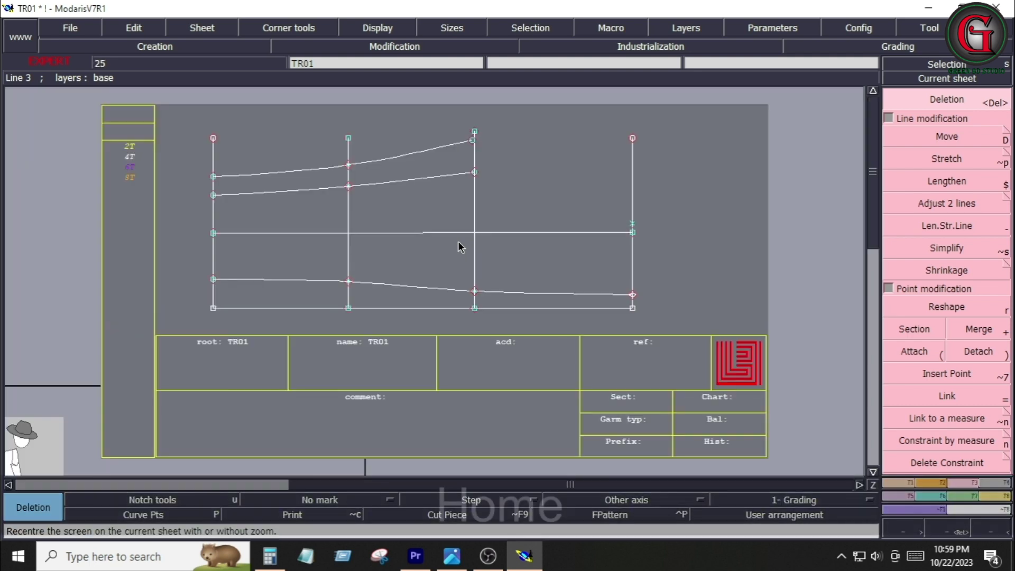
{"action": "left_click", "coordinate": [915, 352]}
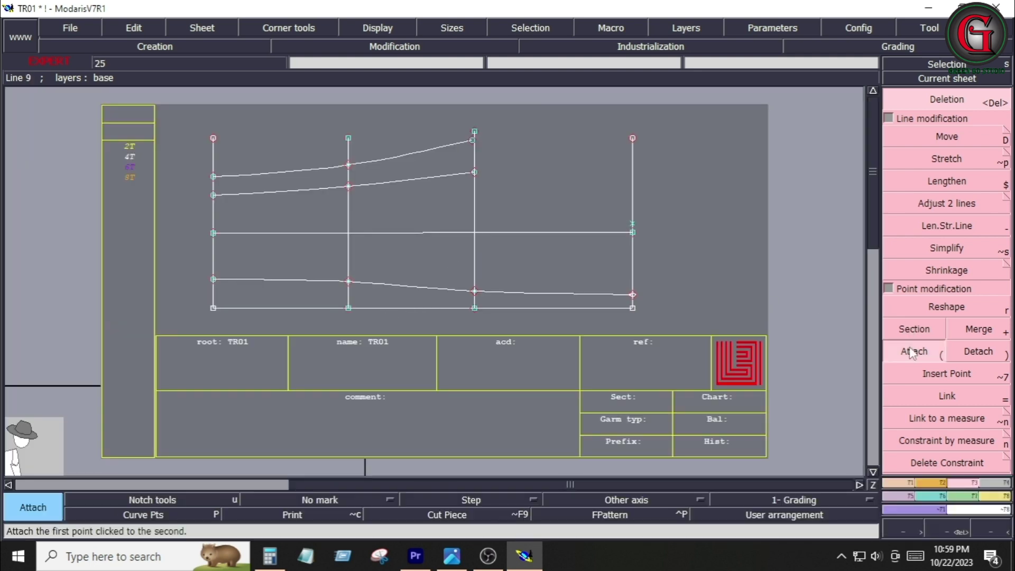
{"action": "left_click", "coordinate": [474, 141]}
{"action": "left_click", "coordinate": [471, 140]}
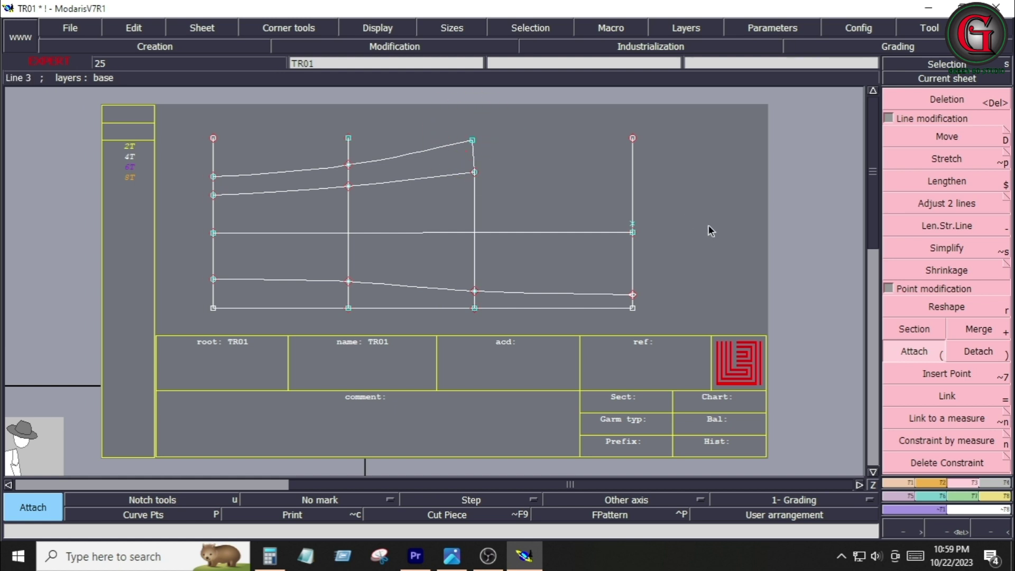
Step: Delete the vertical crotch line and redraw it as separate Bezier lines from the side seam's crotch point to both inseam ends
{"action": "key", "text": "Delete"}
{"action": "left_click", "coordinate": [474, 199]}
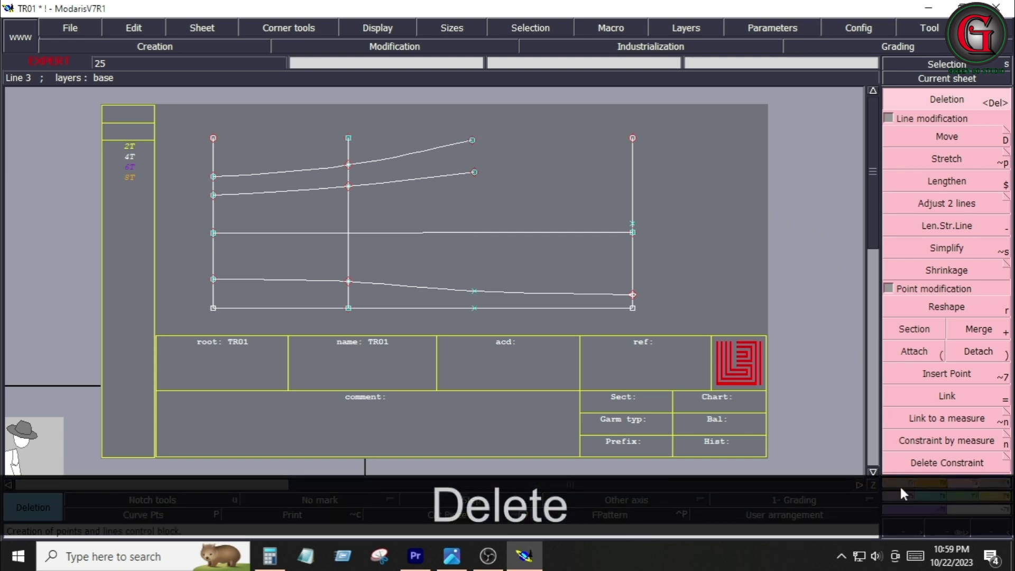
{"action": "left_click", "coordinate": [900, 482]}
{"action": "left_click", "coordinate": [969, 348]}
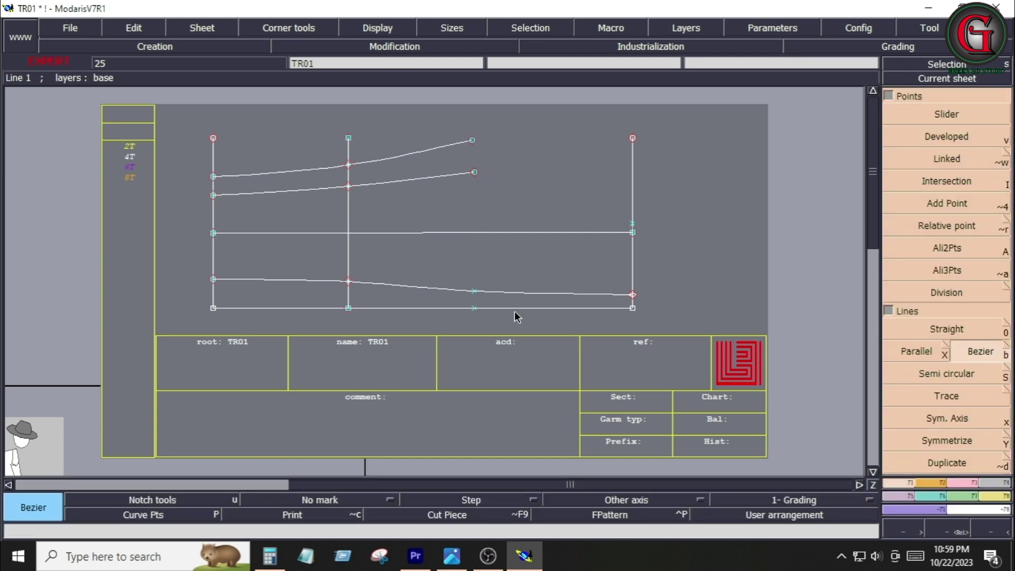
{"action": "left_click", "coordinate": [474, 291]}
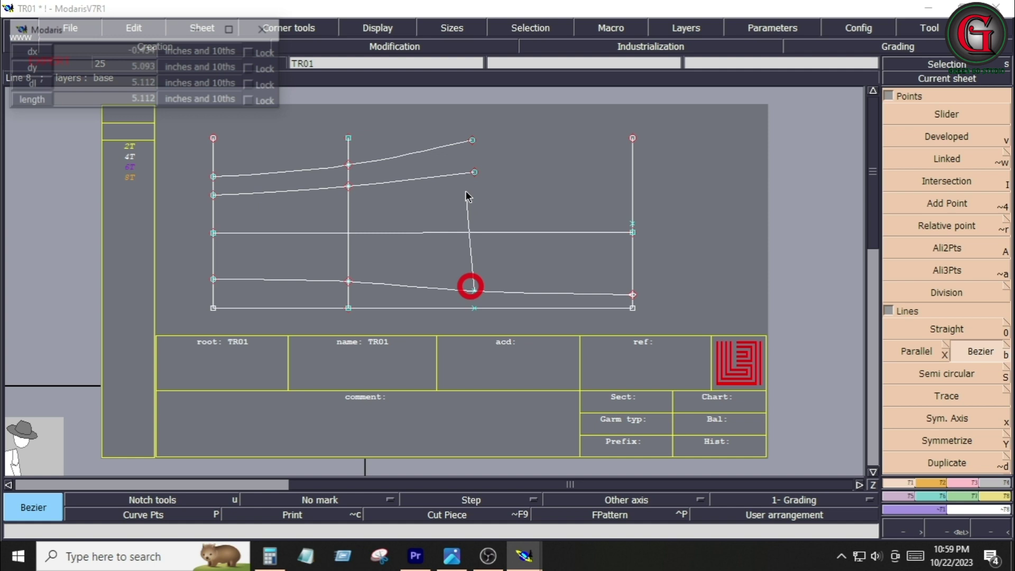
{"action": "left_click", "coordinate": [472, 141]}
Step: Add a developed point on the front crotch line at curve length -0.75 inches from the lower inseam's end and insert it
{"action": "left_click", "coordinate": [943, 138]}
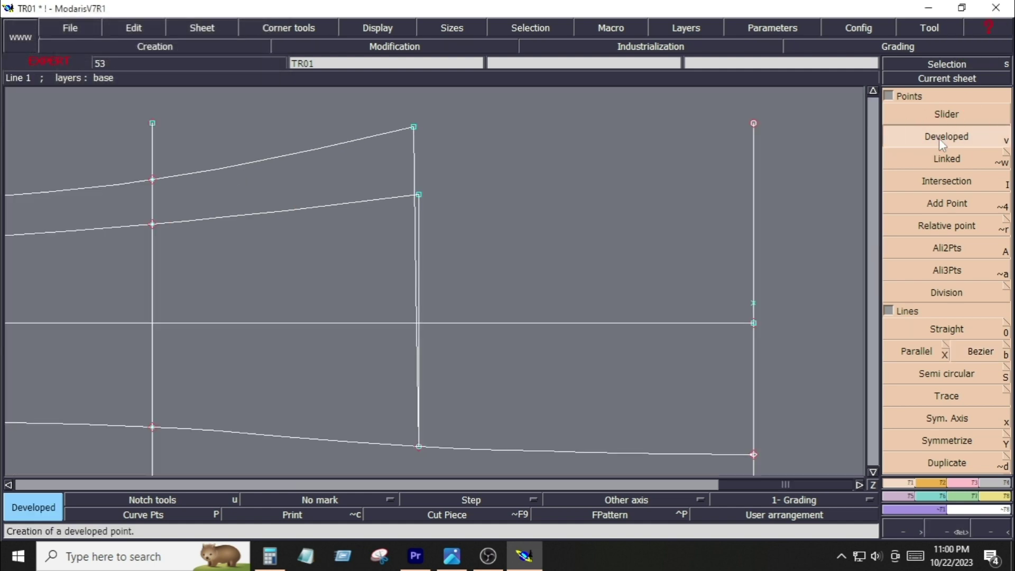
{"action": "left_click", "coordinate": [418, 195]}
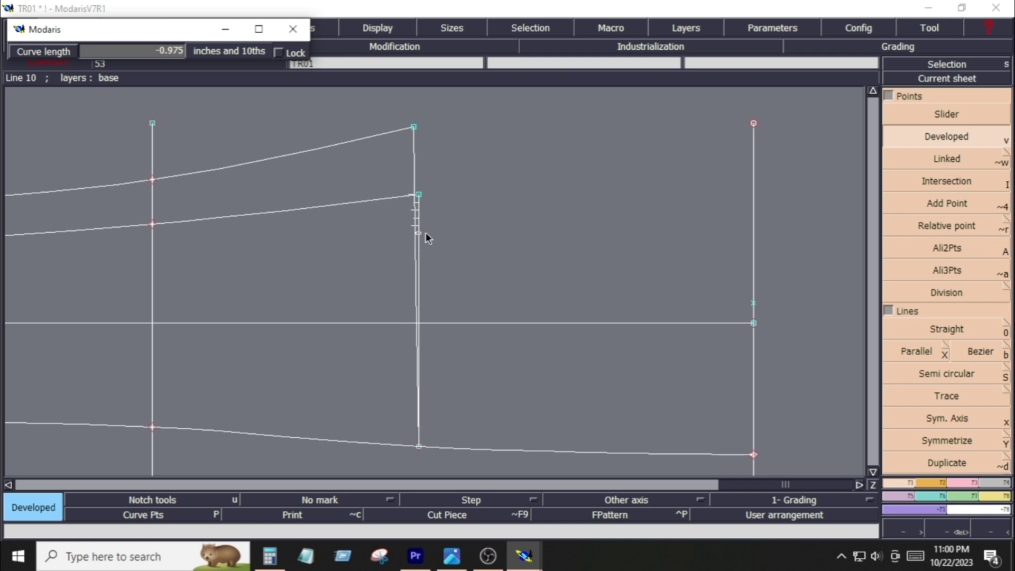
{"action": "key", "text": "Down"}
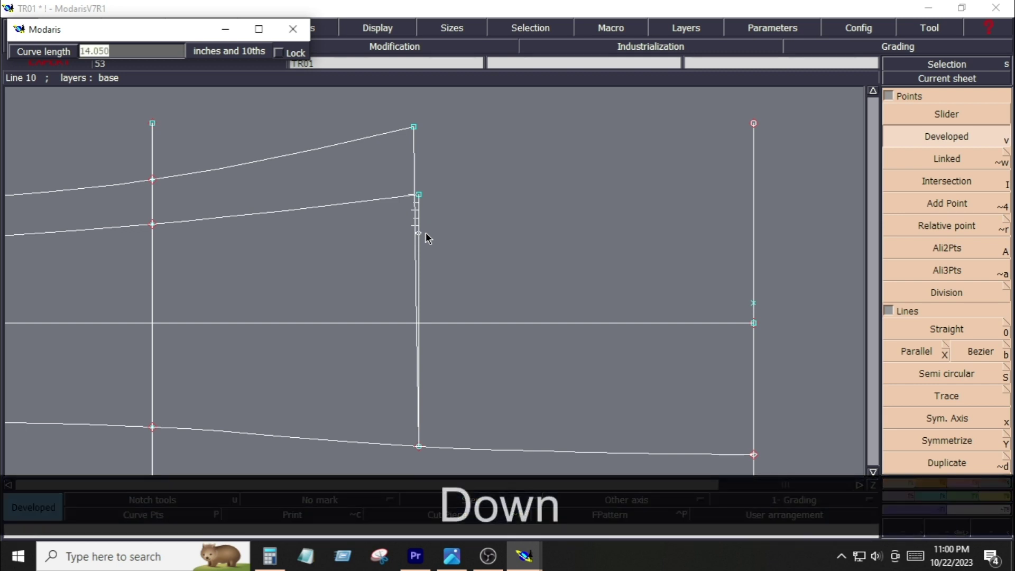
{"action": "type", "text": "-.75"}
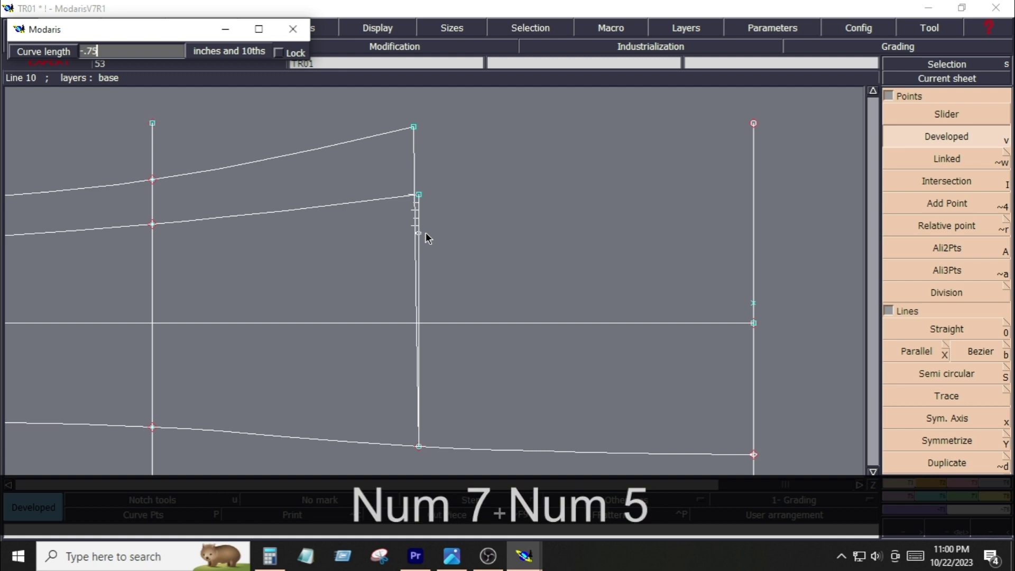
{"action": "key", "text": "Return"}
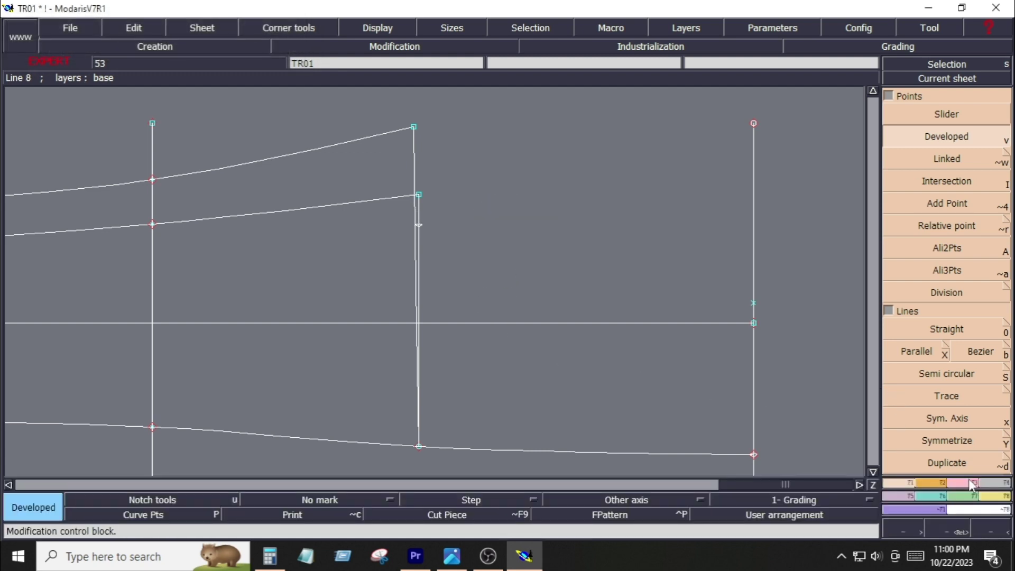
{"action": "left_click", "coordinate": [969, 481]}
{"action": "left_click", "coordinate": [947, 374]}
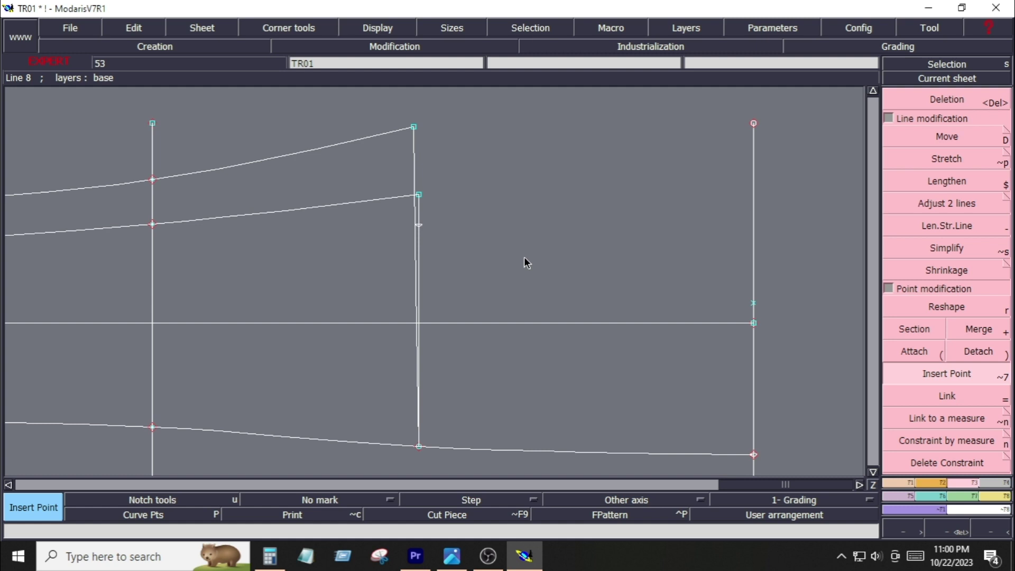
{"action": "left_click", "coordinate": [419, 225]}
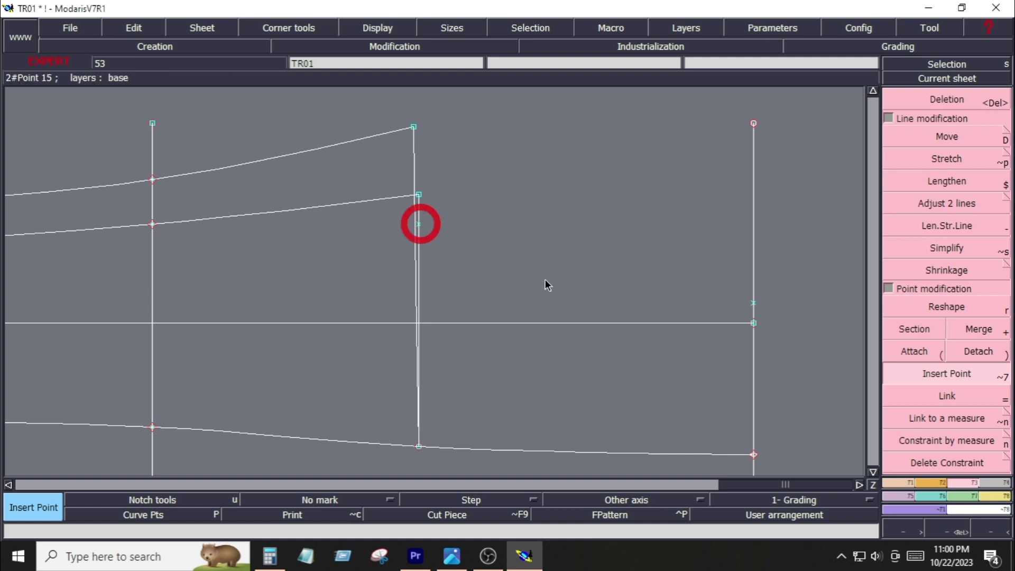
Step: Draw a horizontal Bezier line from the inserted crotch line point to the waist edge
{"action": "left_click", "coordinate": [897, 484]}
{"action": "left_click", "coordinate": [976, 356]}
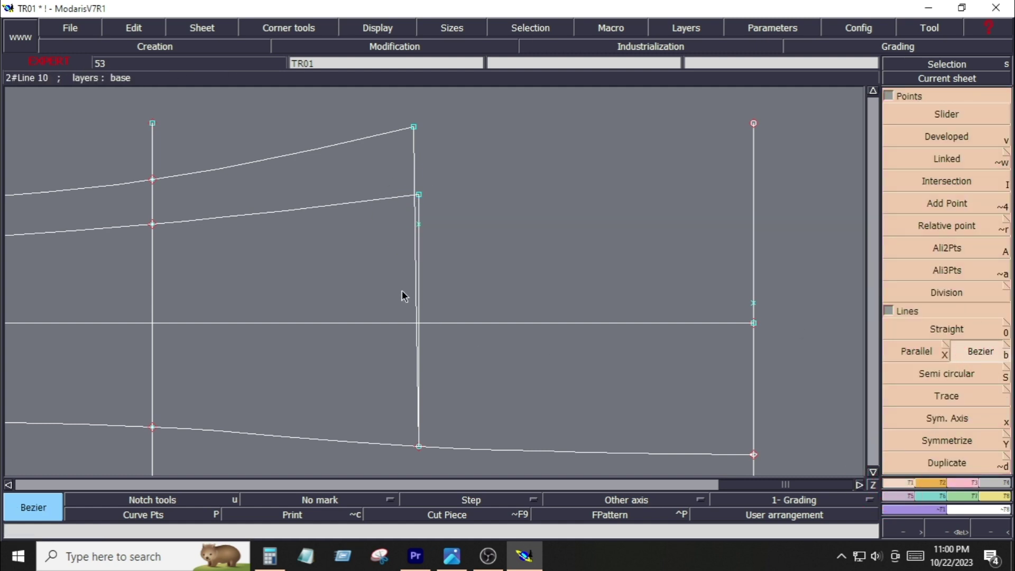
{"action": "left_click", "coordinate": [420, 226]}
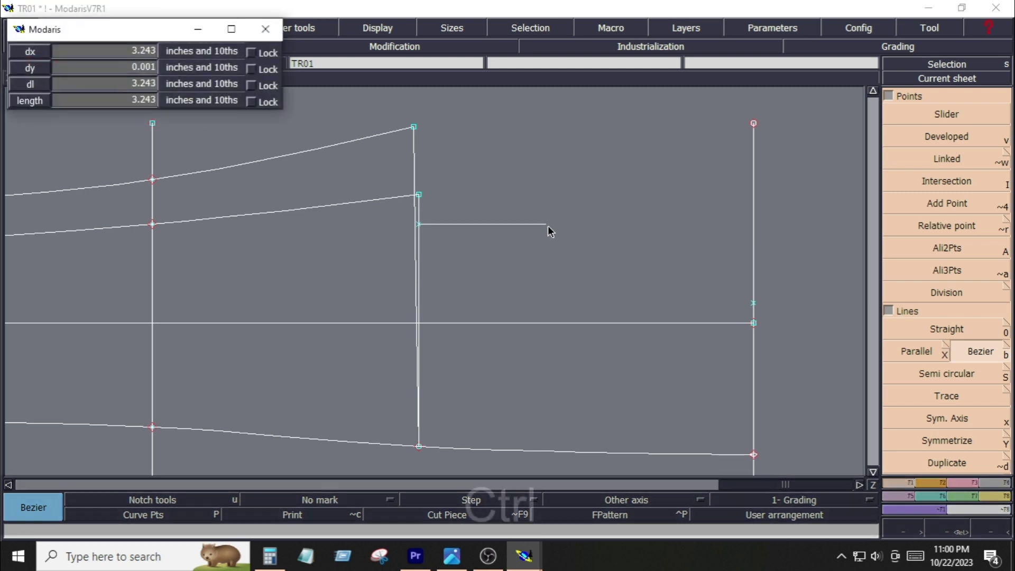
{"action": "left_click", "coordinate": [753, 224]}
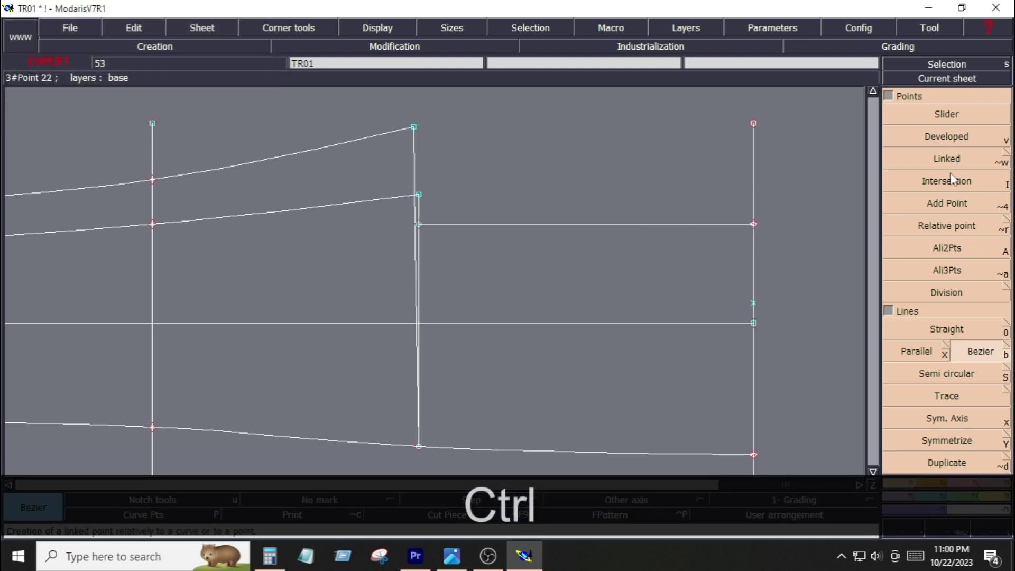
Step: Create a parallel of the front crotch line toward the waist at a distance of -2 inches
{"action": "left_click", "coordinate": [922, 353]}
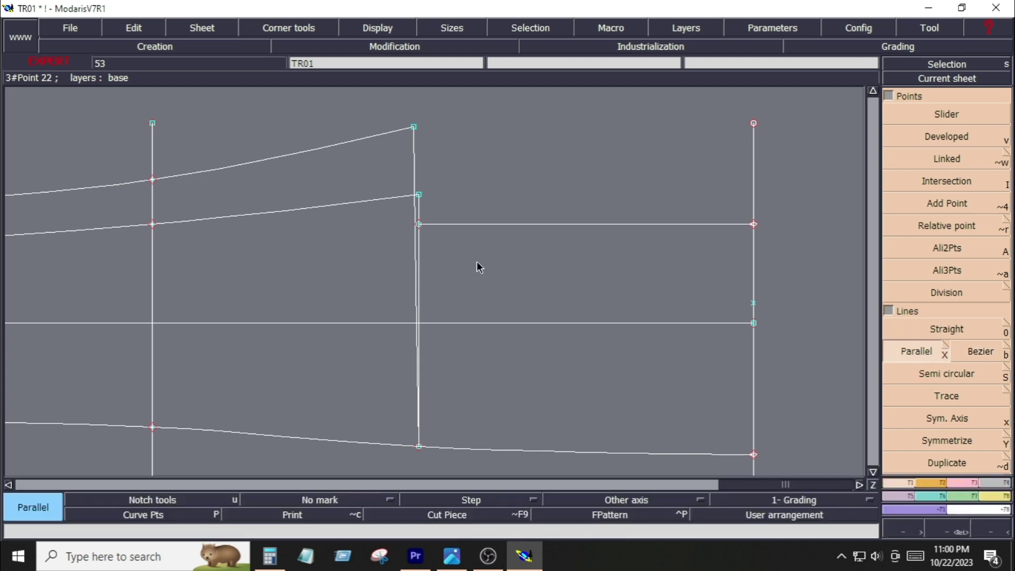
{"action": "left_click", "coordinate": [421, 248]}
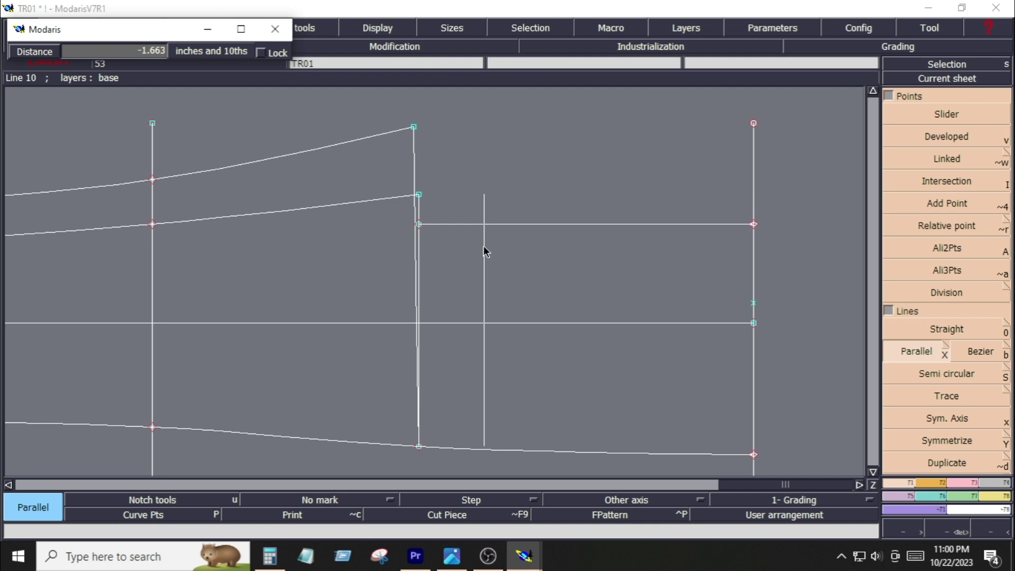
{"action": "key", "text": "Down"}
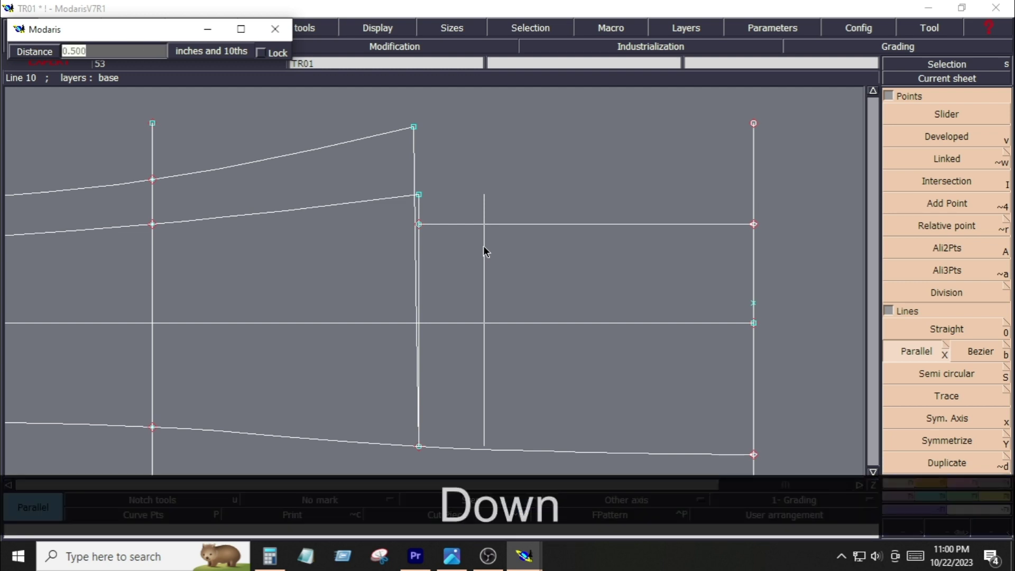
{"action": "type", "text": "-2"}
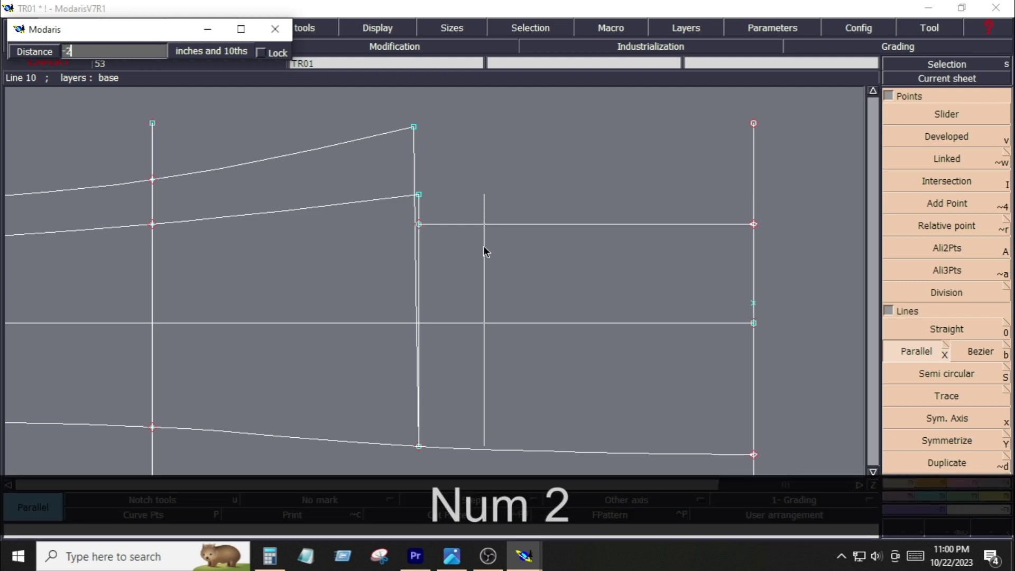
{"action": "key", "text": "Return"}
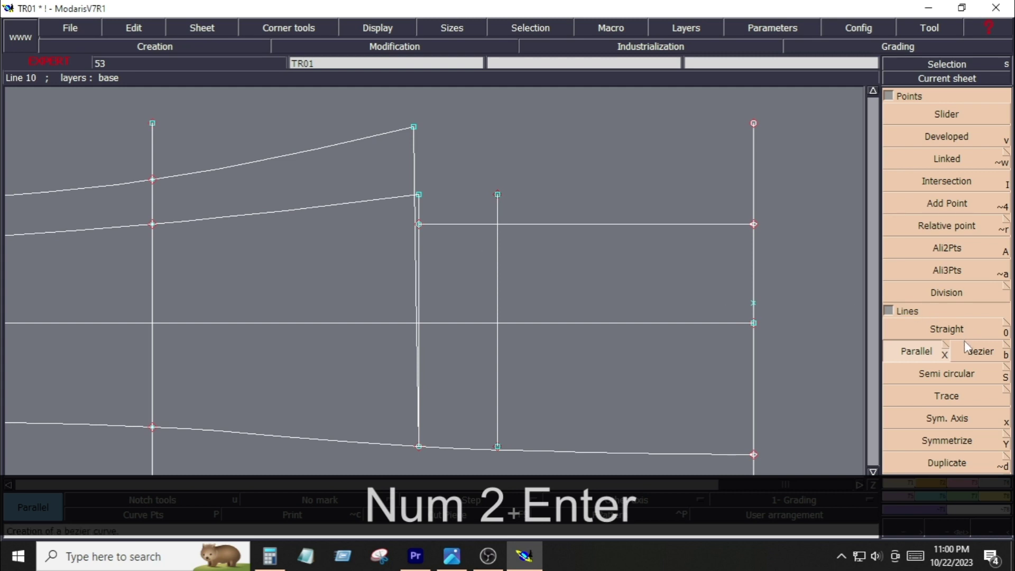
Step: Draw a Bezier line from the lower inseam's end to the intersection of the parallel and the horizontal rise line
{"action": "left_click", "coordinate": [978, 353]}
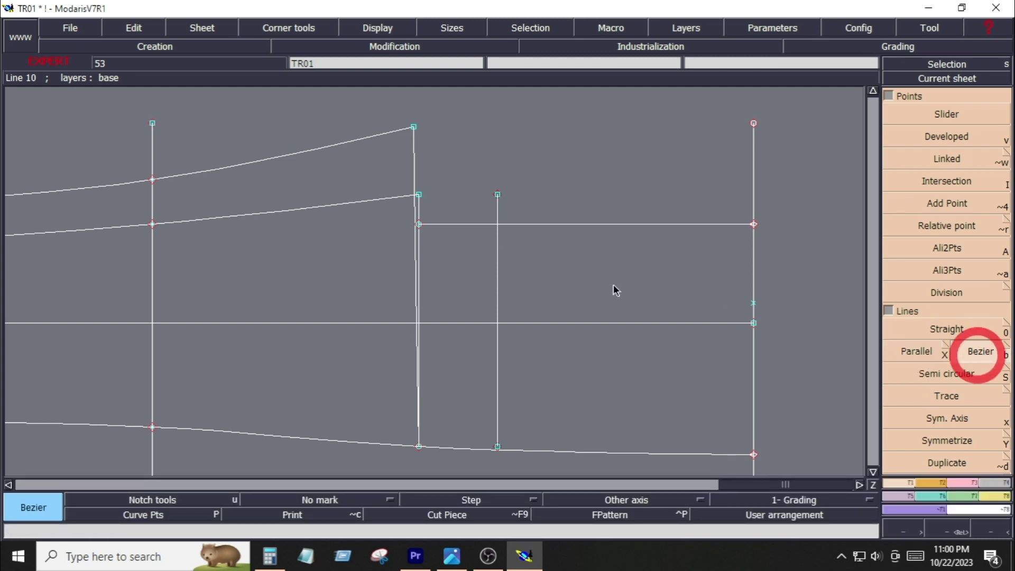
{"action": "left_click", "coordinate": [419, 195]}
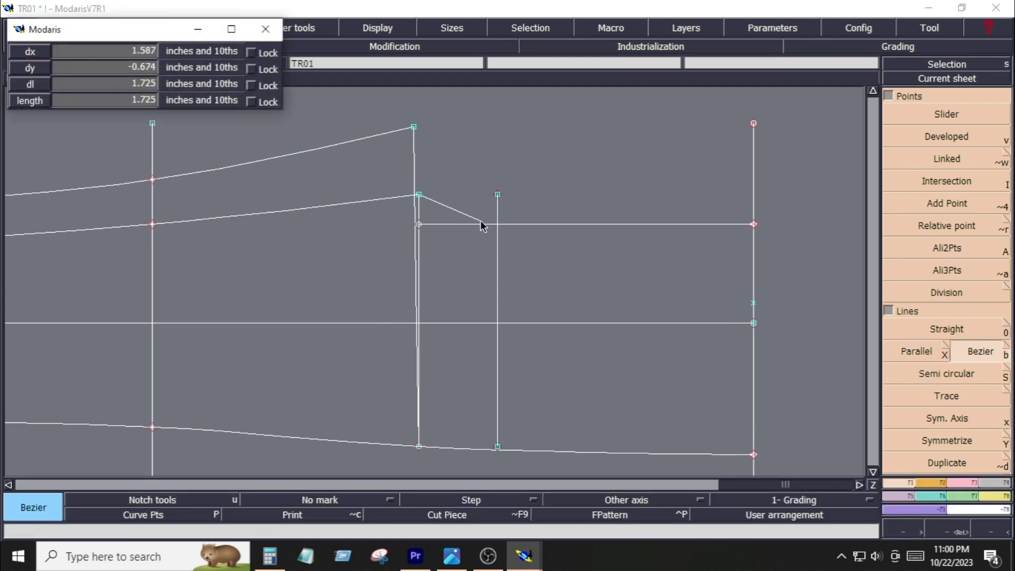
{"action": "left_click", "coordinate": [497, 225]}
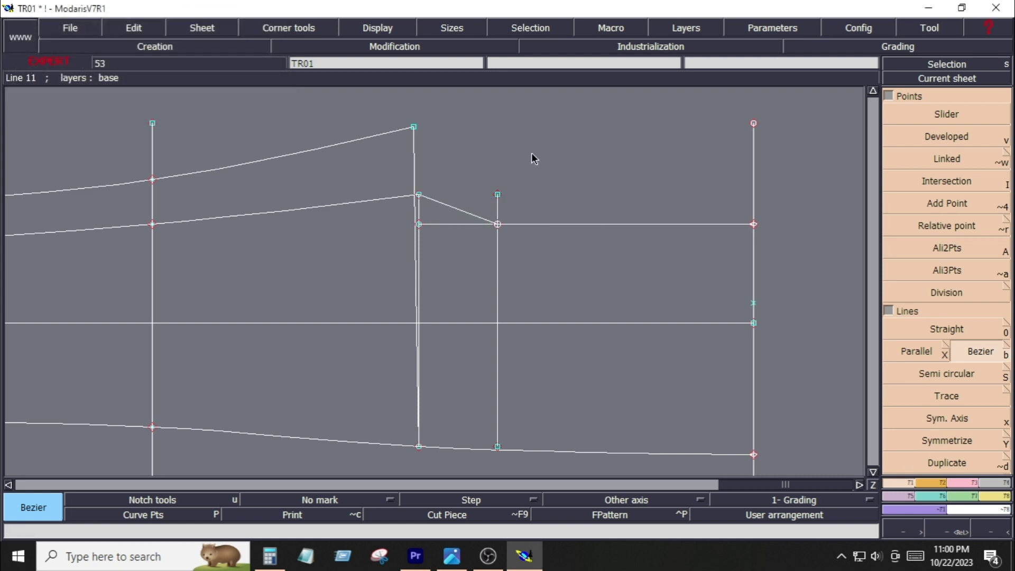
Step: Display the curve handles and reshape the slanted line between the front crotch point and the hip guide into a concave crotch curve
{"action": "left_click", "coordinate": [377, 29]}
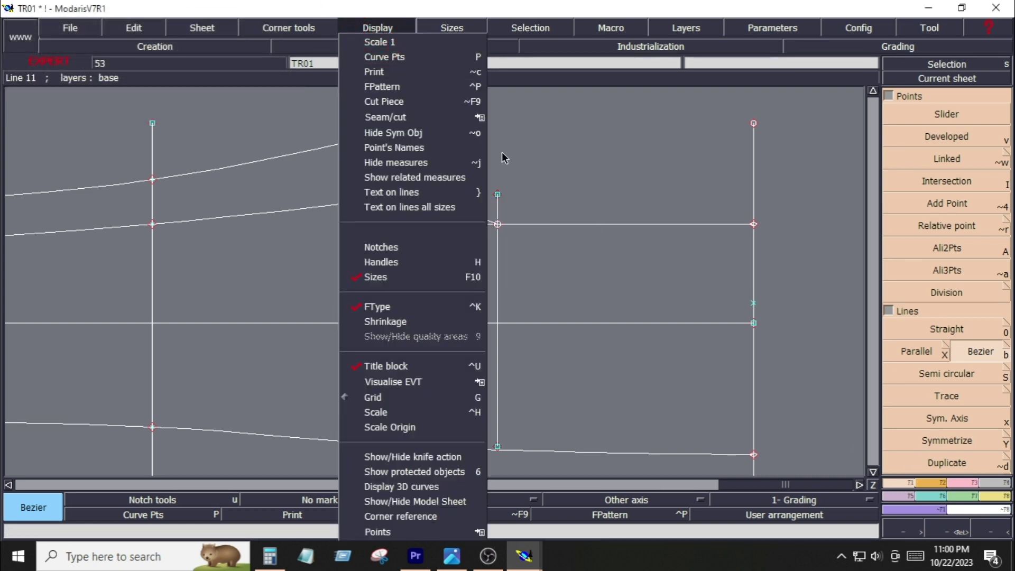
{"action": "left_click", "coordinate": [392, 261]}
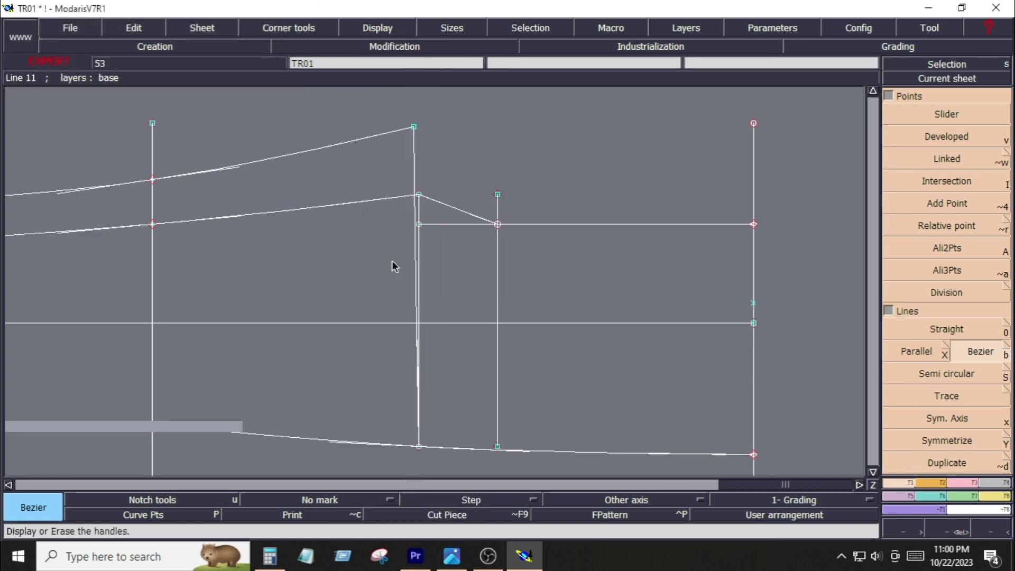
{"action": "left_click", "coordinate": [959, 481]}
{"action": "left_click", "coordinate": [940, 302]}
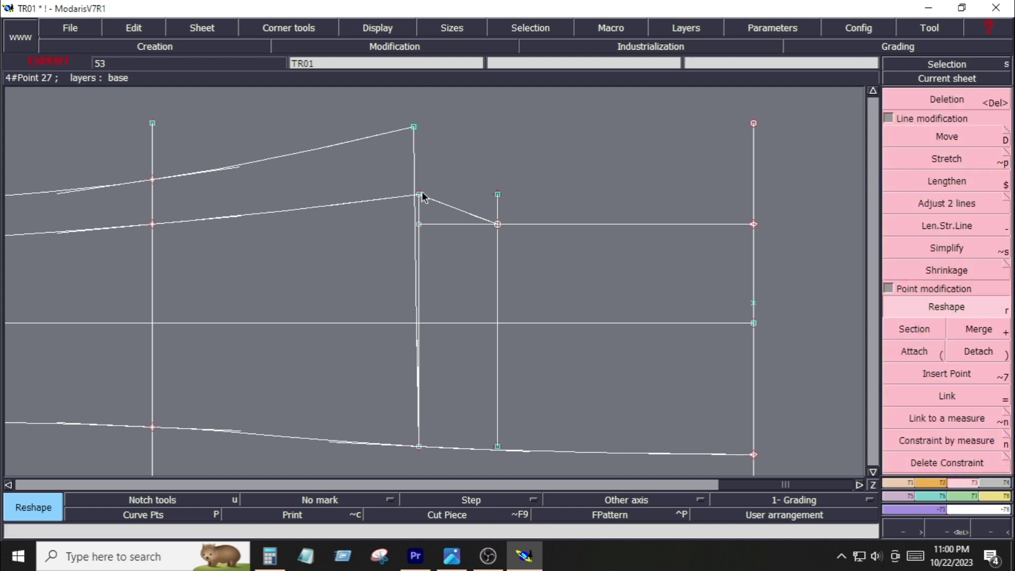
{"action": "key", "text": "Return"}
{"action": "left_click_drag", "start_coordinate": [387, 169], "coordinate": [531, 258]}
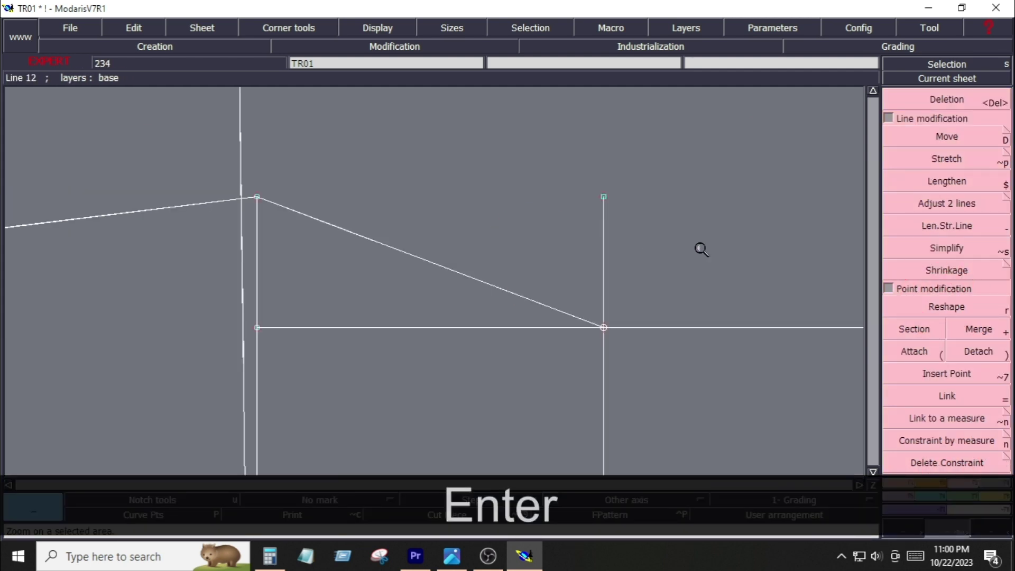
{"action": "left_click", "coordinate": [937, 305]}
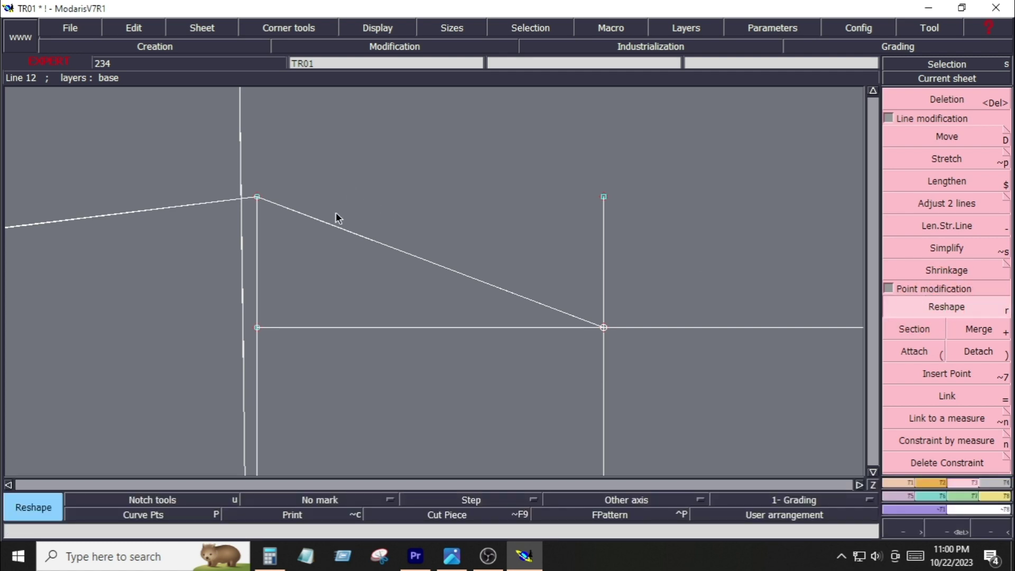
{"action": "left_click_drag", "start_coordinate": [332, 224], "coordinate": [284, 291]}
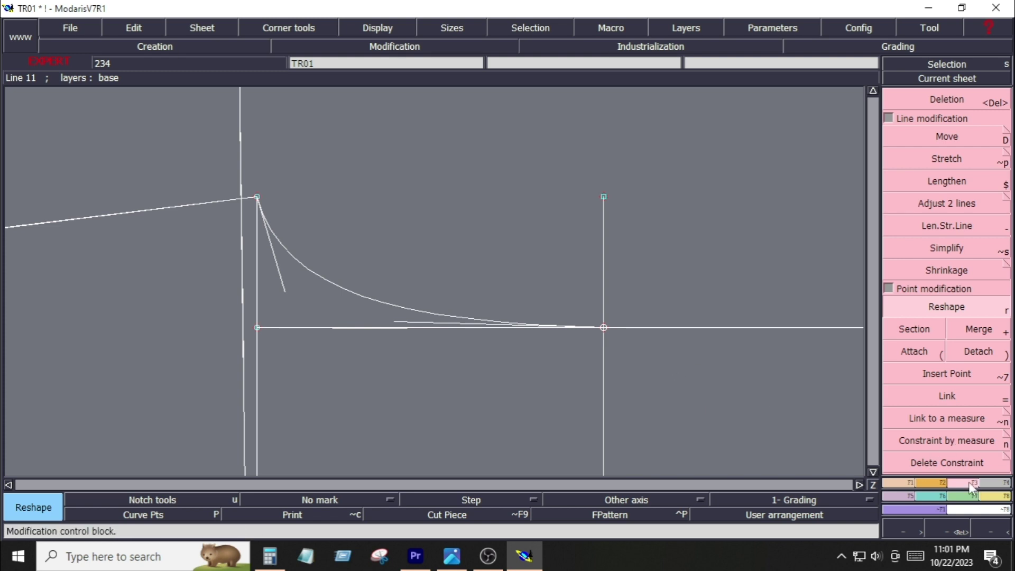
Step: Adjust the horizontal front line back to the vertical hip guide line, and delete that guide line
{"action": "left_click", "coordinate": [950, 207]}
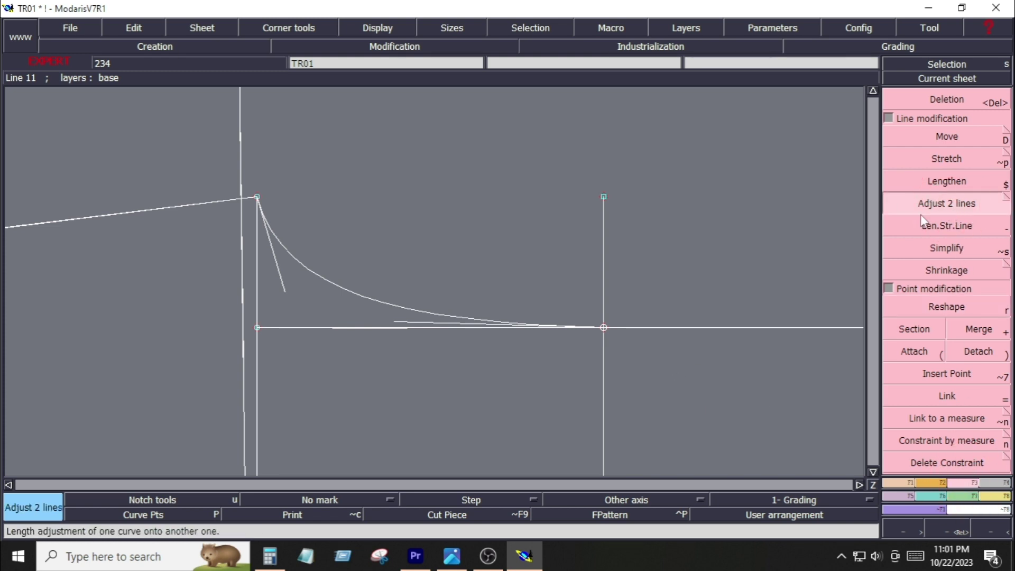
{"action": "left_click", "coordinate": [676, 328]}
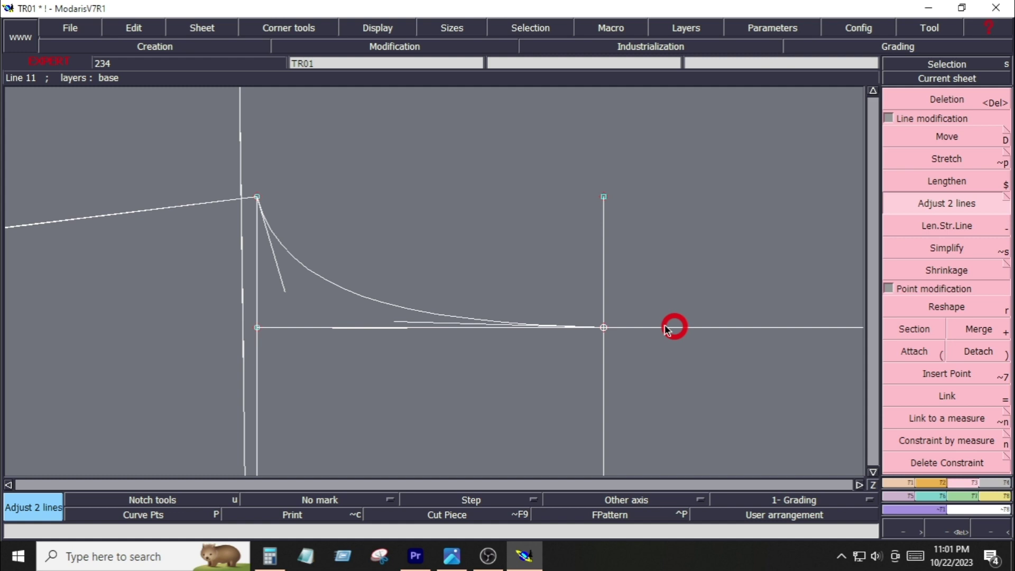
{"action": "left_click", "coordinate": [606, 315]}
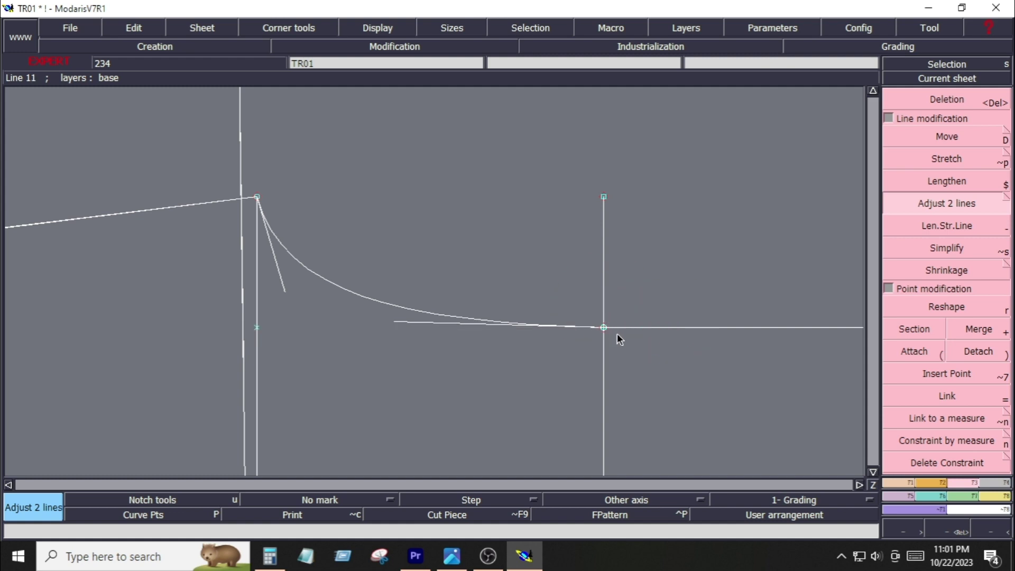
{"action": "key", "text": "Delete"}
{"action": "left_click", "coordinate": [605, 364]}
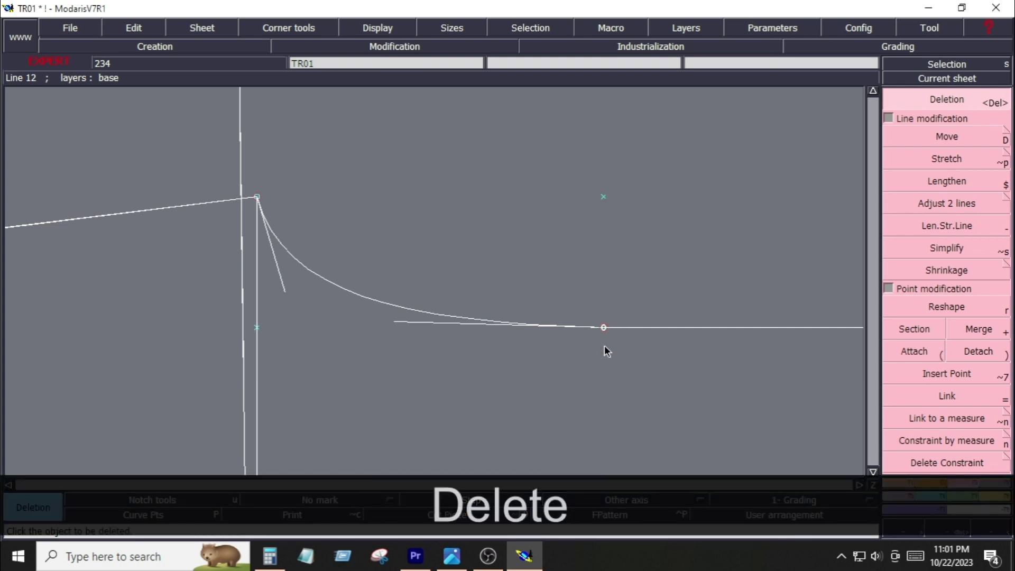
Step: Pull the crotch curve's hip end off the horizontal line's start point and attach it back onto that point
{"action": "left_click", "coordinate": [890, 350]}
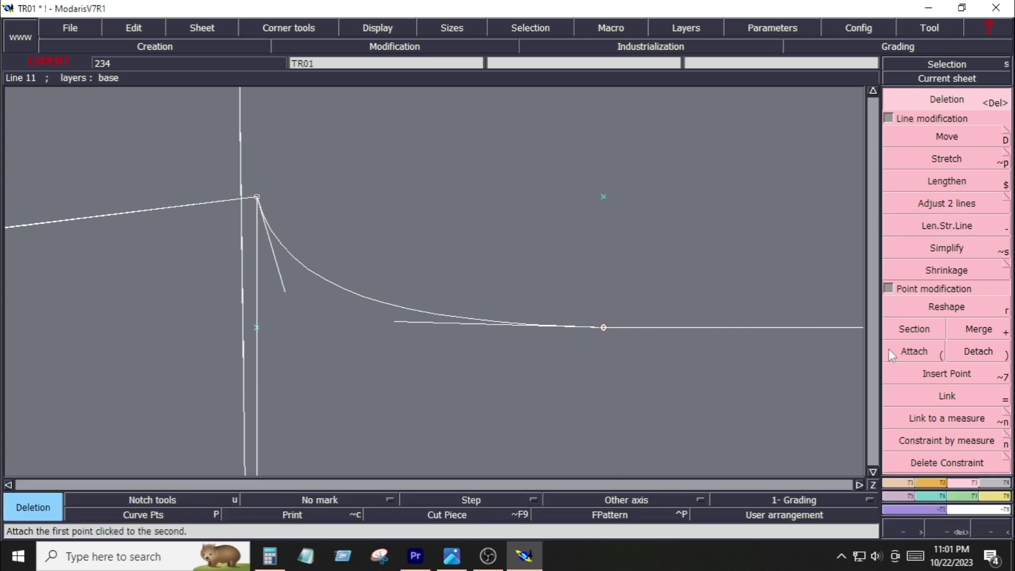
{"action": "left_click", "coordinate": [603, 329]}
{"action": "left_click", "coordinate": [604, 350]}
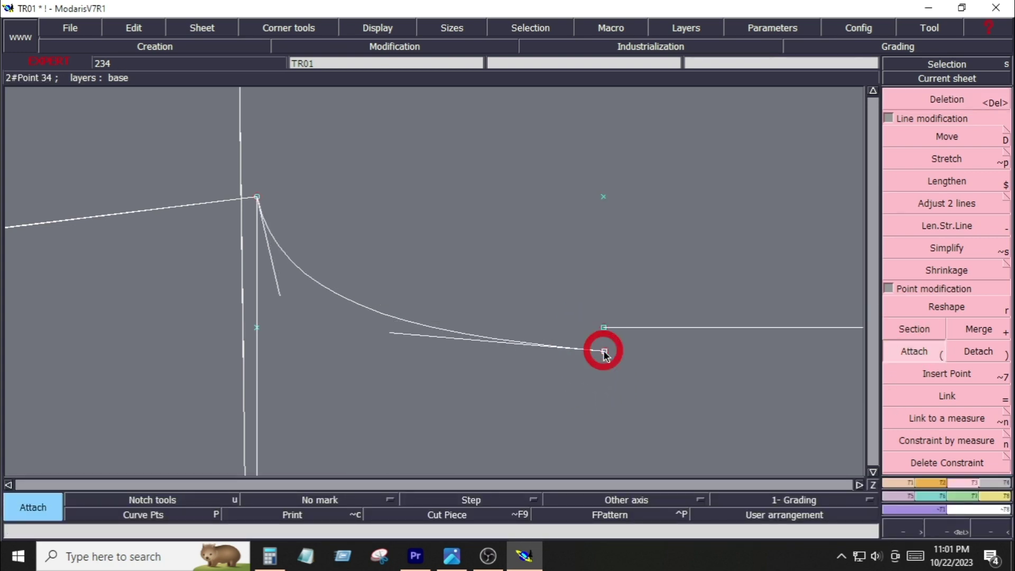
{"action": "left_click", "coordinate": [604, 351]}
{"action": "left_click", "coordinate": [604, 328]}
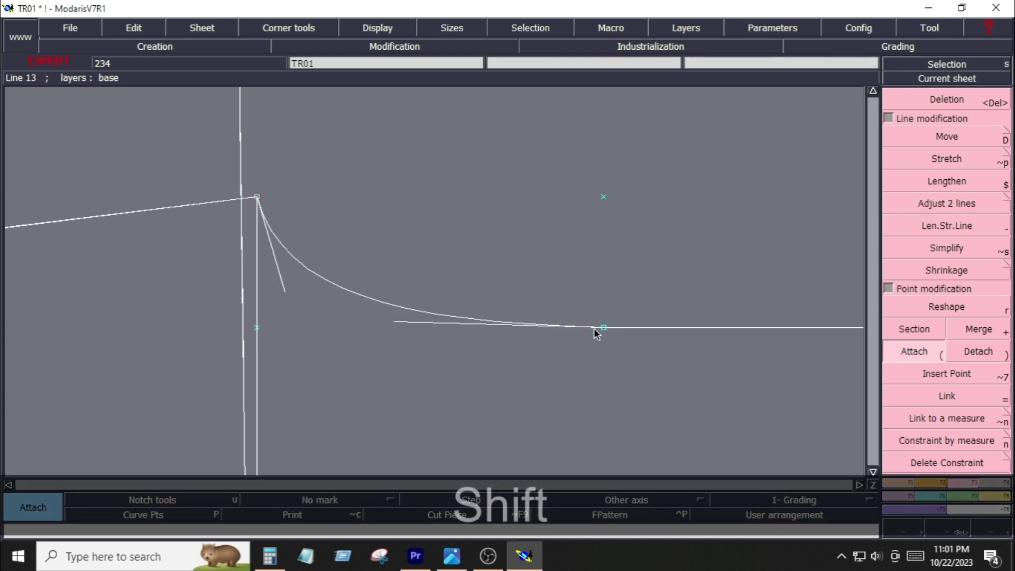
{"action": "key", "text": "shift+equal"}
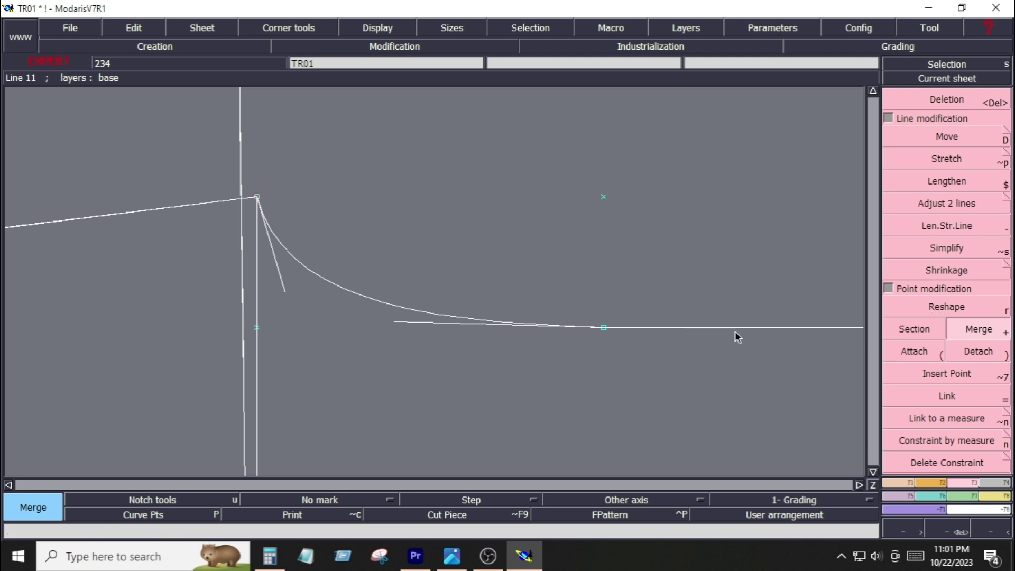
Step: Delete the separate horizontal front line and lengthen the crotch curve's hip end straight to the vertical waist line
{"action": "key", "text": "Delete"}
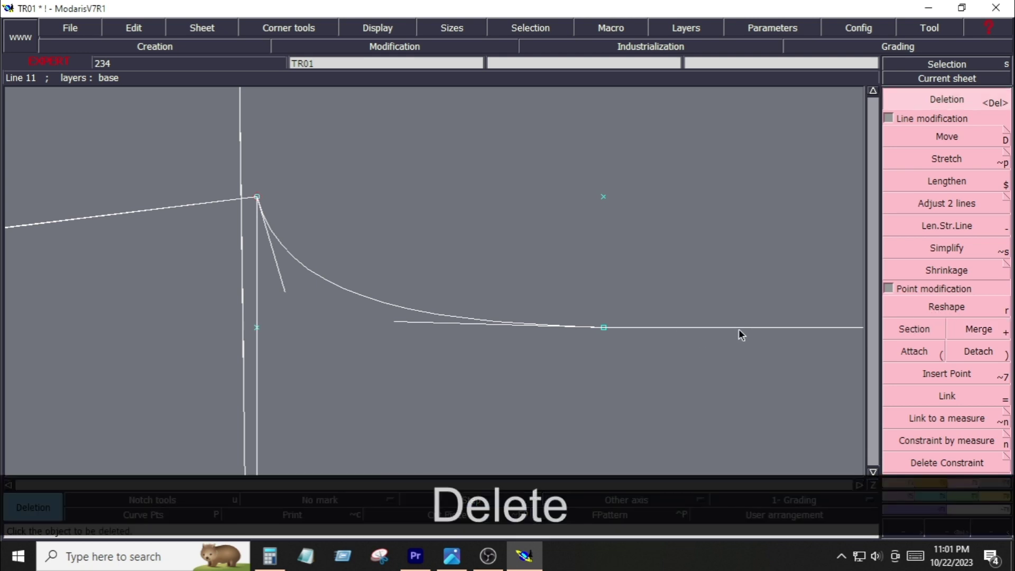
{"action": "left_click", "coordinate": [741, 328]}
{"action": "key", "text": "Home"}
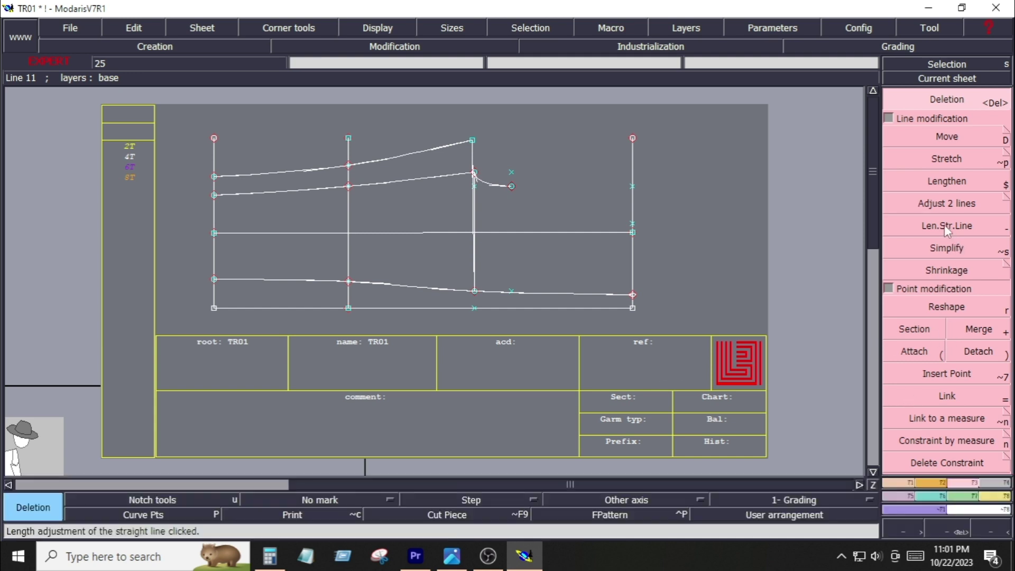
{"action": "left_click", "coordinate": [945, 224]}
{"action": "left_click", "coordinate": [505, 187]}
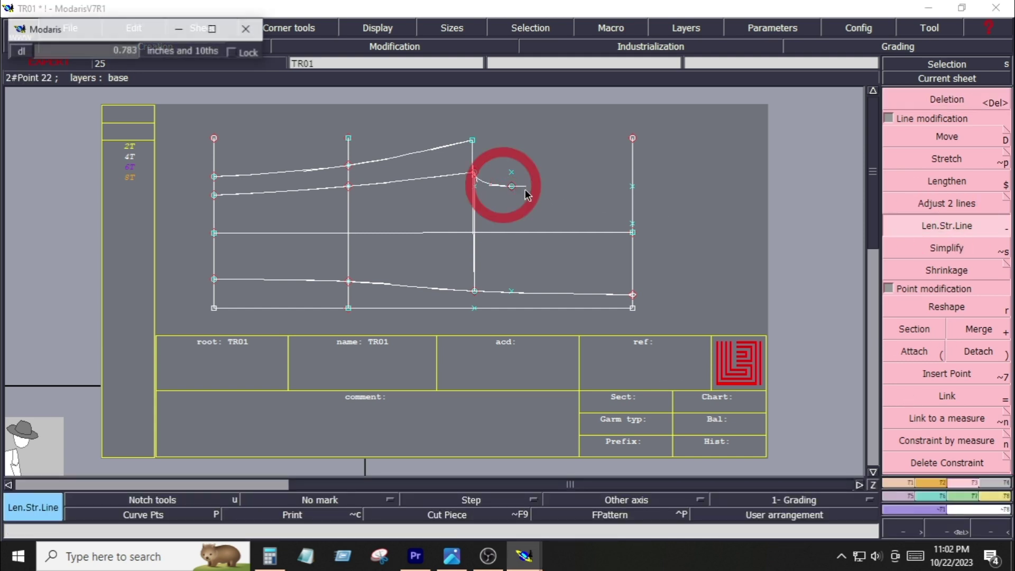
{"action": "left_click", "coordinate": [632, 193]}
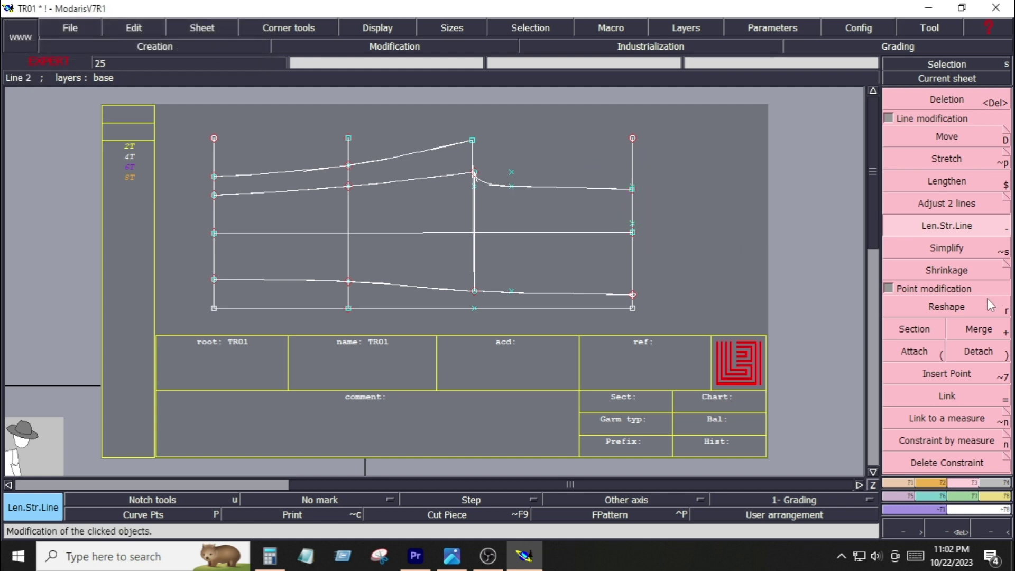
Step: Attach the lengthened line's end to the existing point on the waist line, and delete the stray point above the crotch curve
{"action": "left_click", "coordinate": [915, 352]}
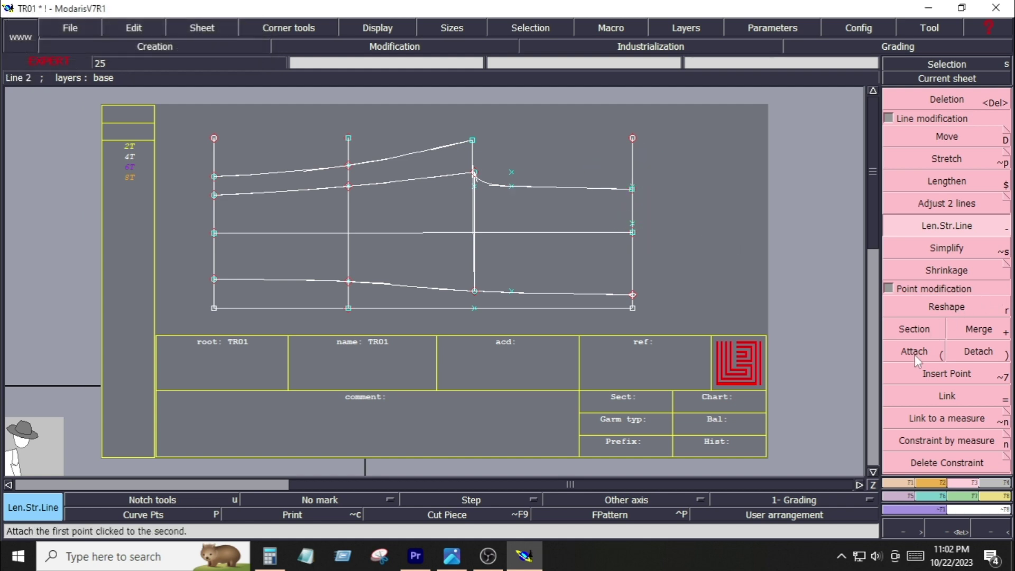
{"action": "left_click", "coordinate": [631, 190]}
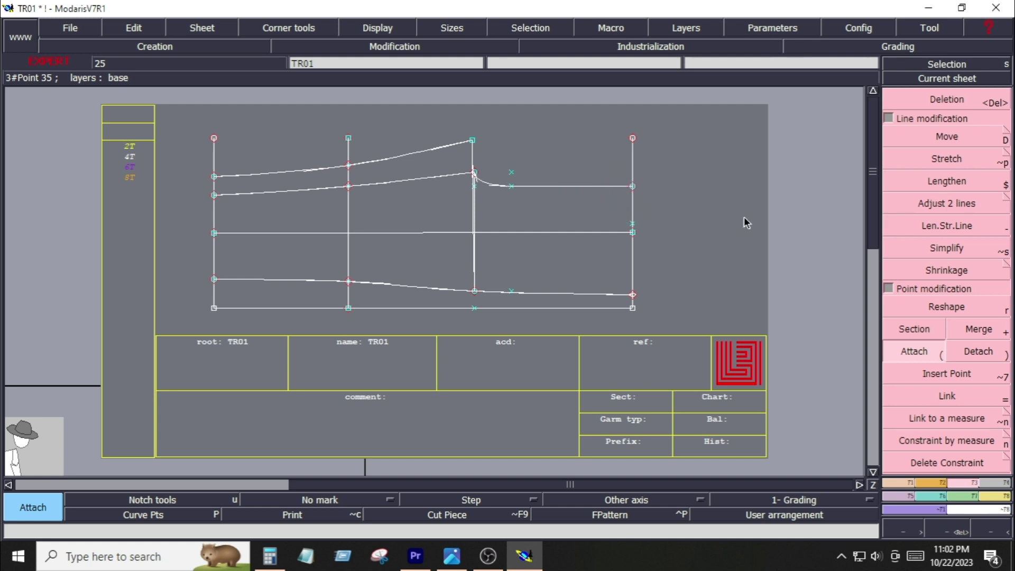
{"action": "key", "text": "Delete"}
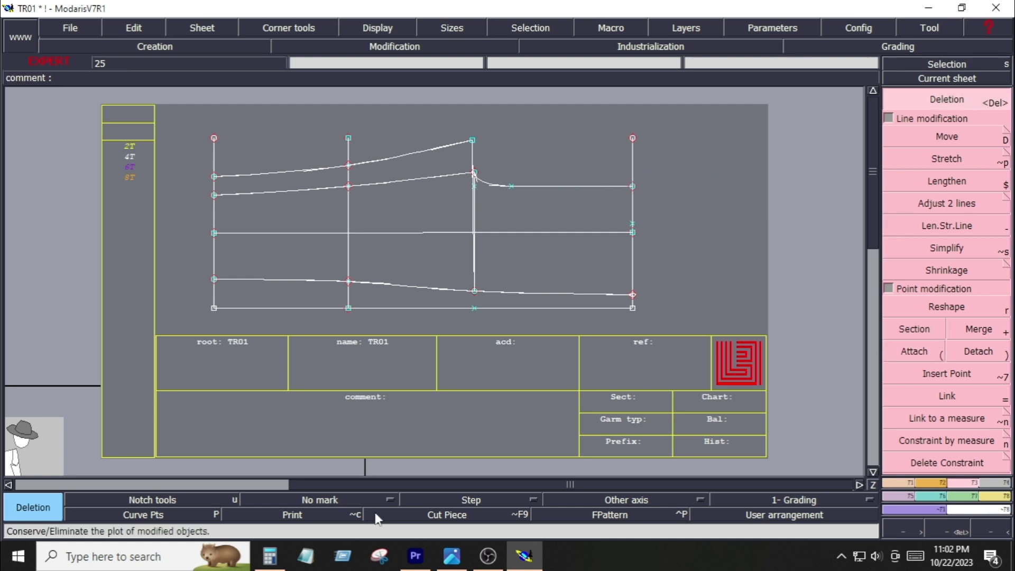
Step: Measure the front hip width from the crotch curve's hip point straight across to the opposite side seam
{"action": "left_click", "coordinate": [904, 482]}
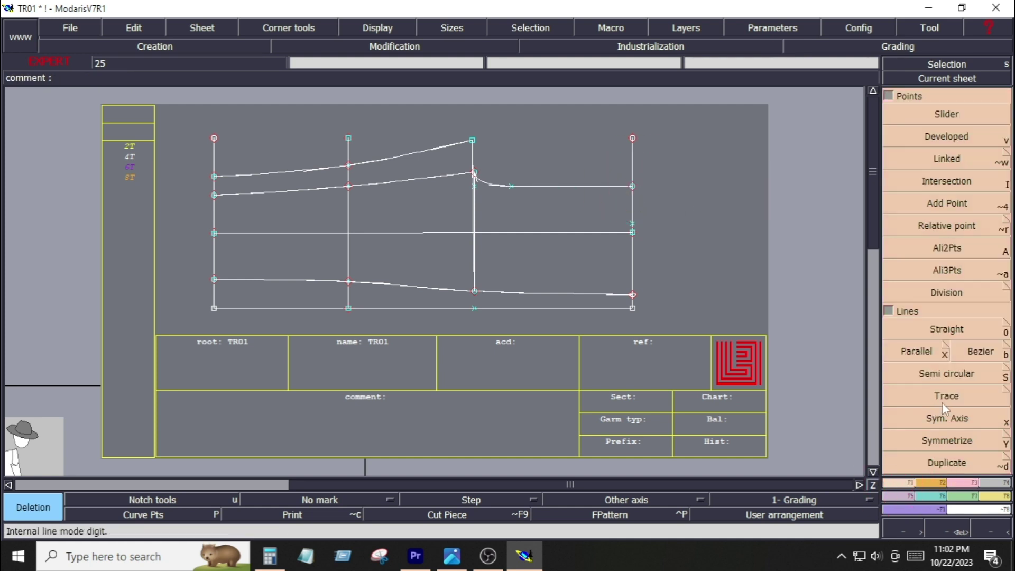
{"action": "left_click", "coordinate": [997, 495]}
{"action": "left_click", "coordinate": [979, 217]}
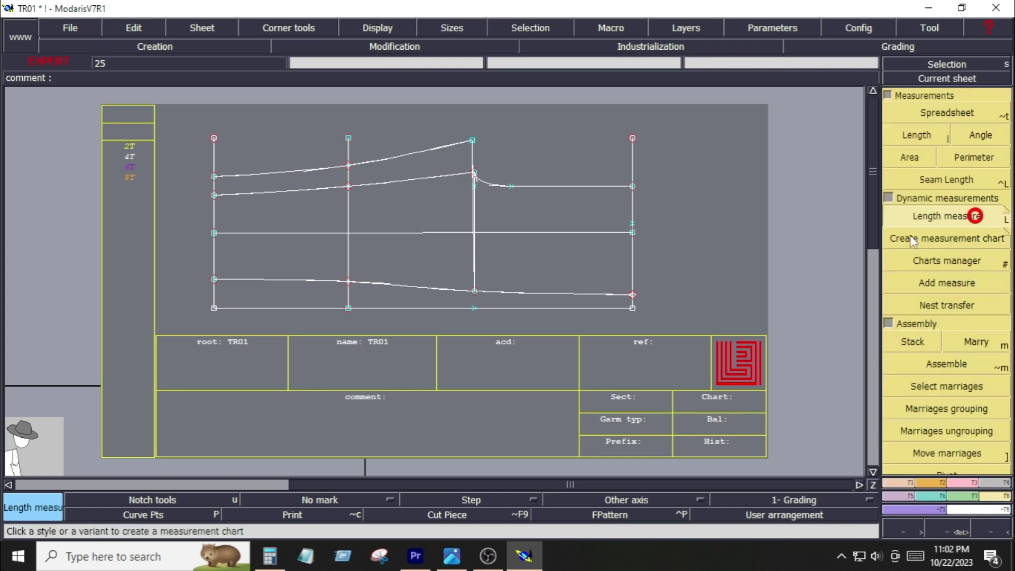
{"action": "left_click", "coordinate": [513, 189]}
{"action": "key", "text": "ctrl+space"}
{"action": "key", "text": "ctrl"}
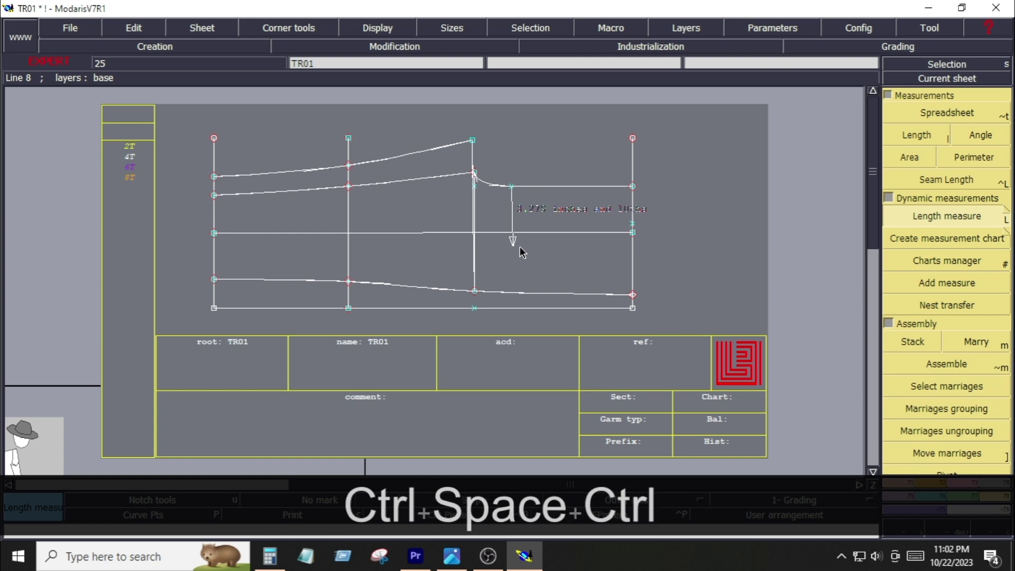
{"action": "left_click", "coordinate": [513, 292]}
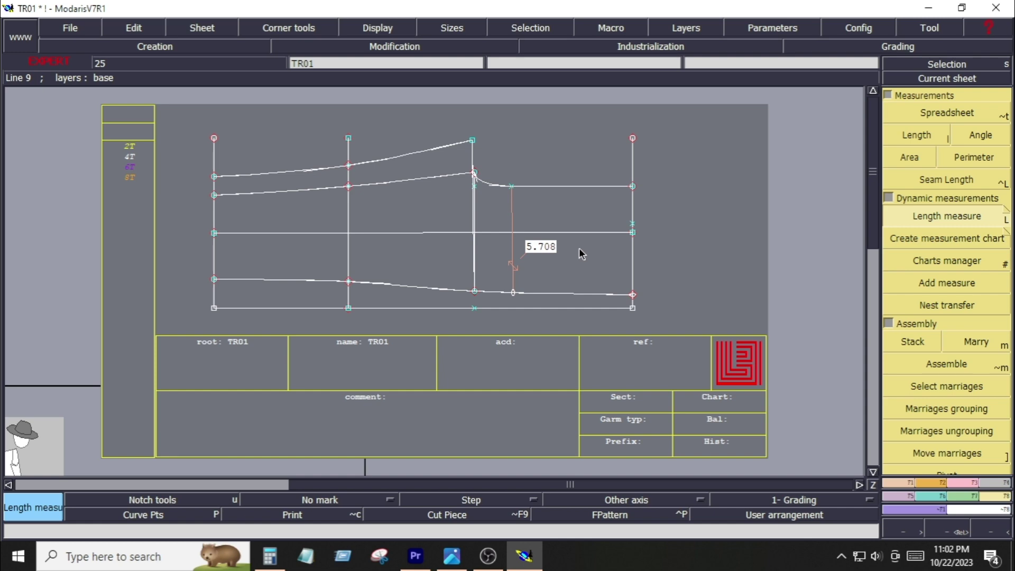
Step: Check the hip measurement in the baby trouser tech pack image and calculate 12 − 5.708 in Calculator
{"action": "left_click", "coordinate": [453, 559]}
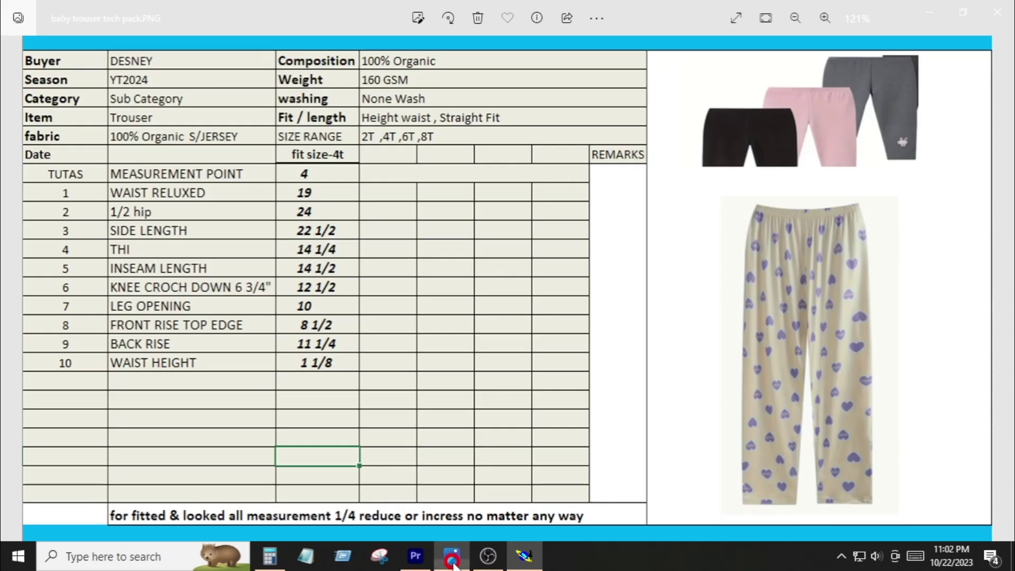
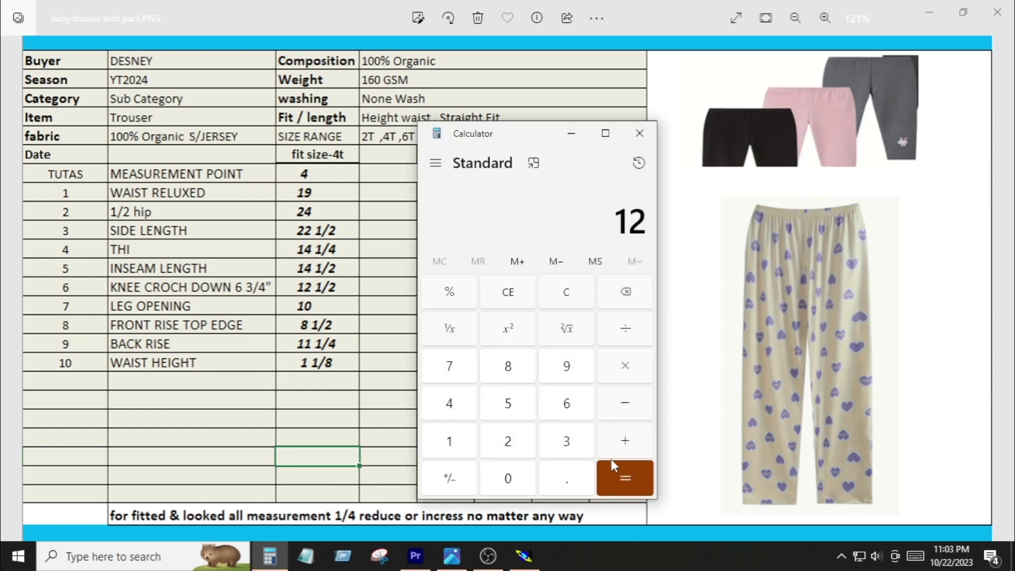
{"action": "left_click", "coordinate": [524, 555]}
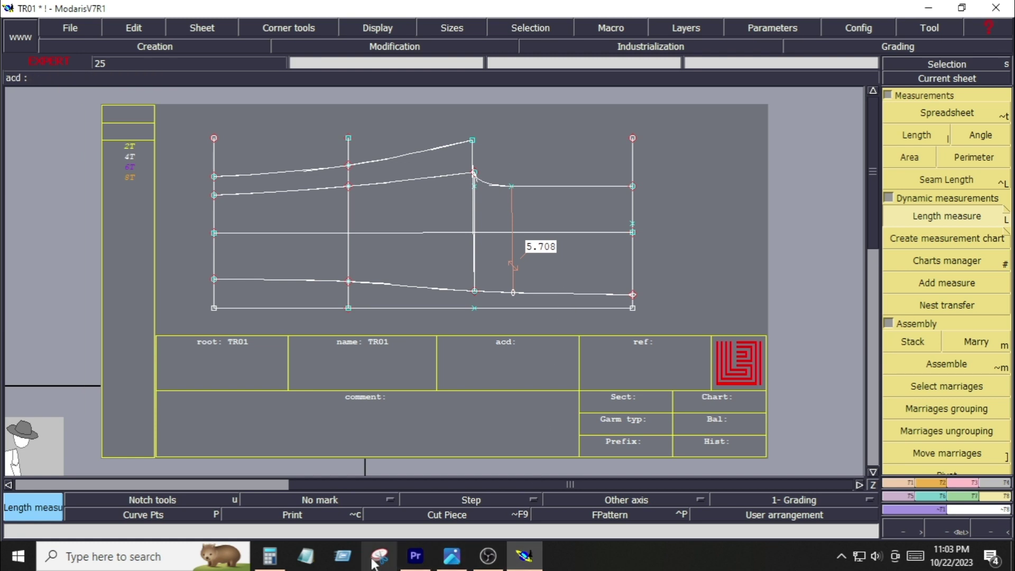
{"action": "left_click", "coordinate": [270, 556]}
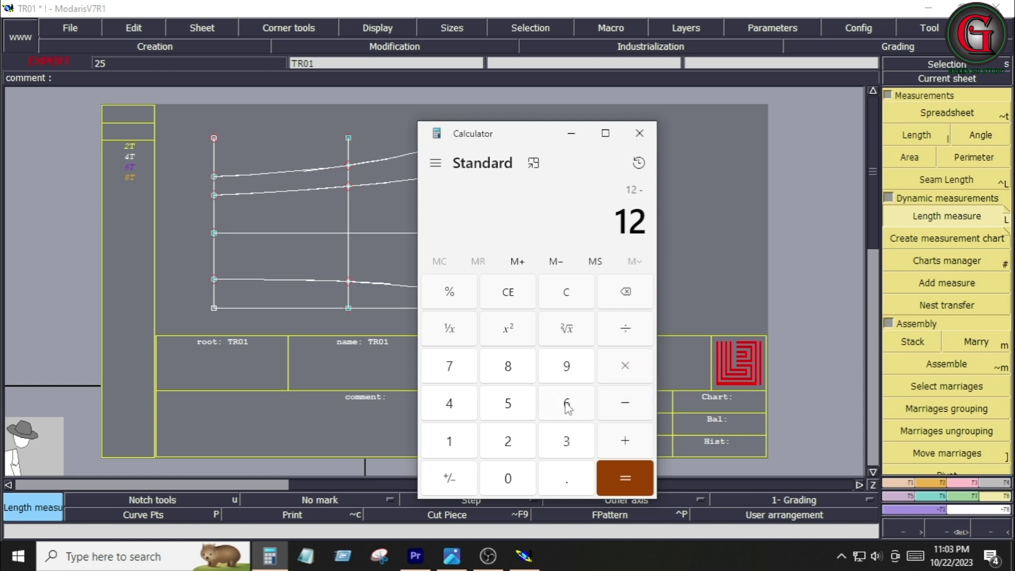
{"action": "left_click", "coordinate": [506, 407]}
{"action": "left_click", "coordinate": [566, 478]}
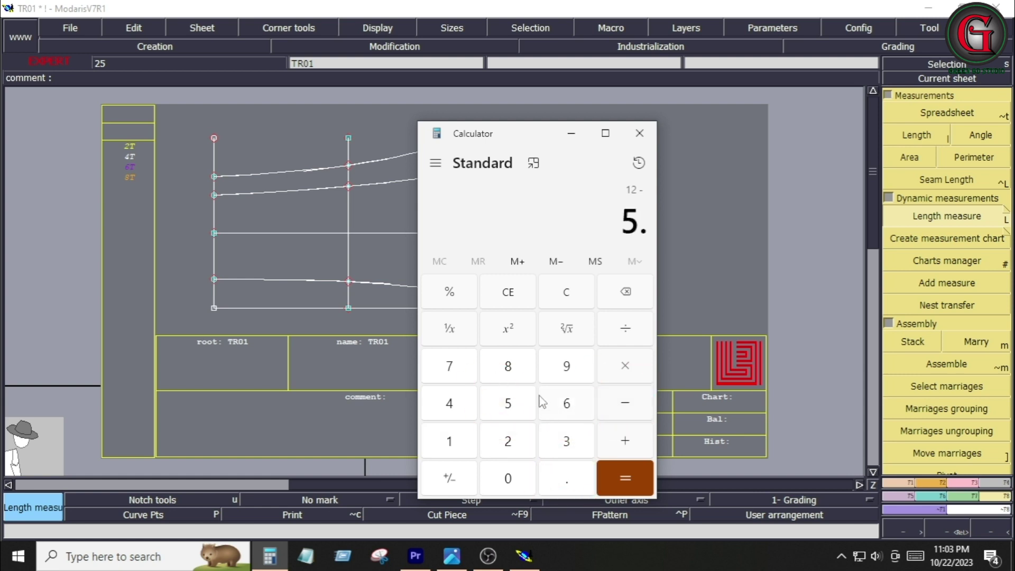
{"action": "left_click", "coordinate": [459, 370]}
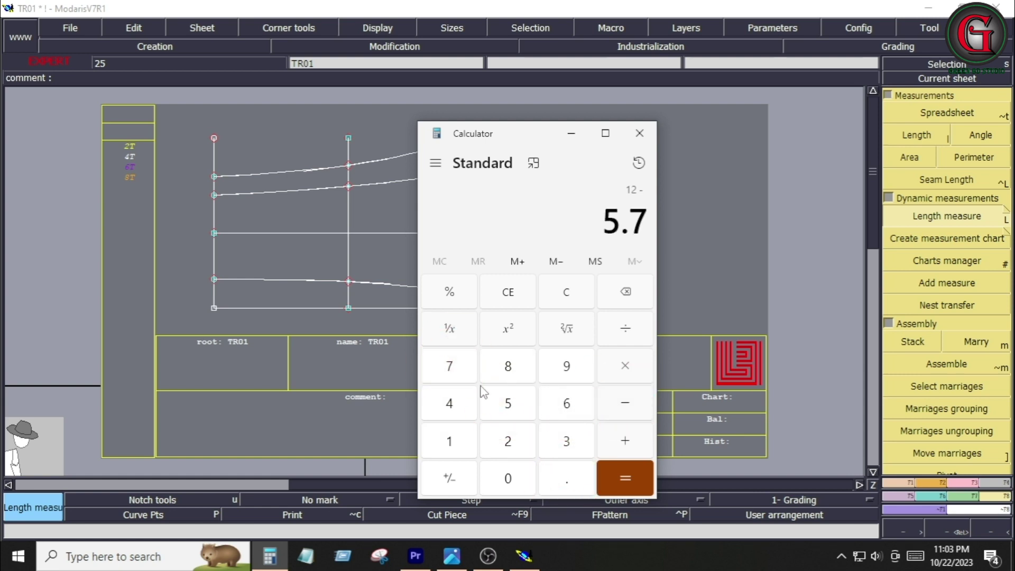
{"action": "left_click", "coordinate": [511, 484]}
{"action": "left_click", "coordinate": [508, 367]}
{"action": "left_click", "coordinate": [619, 483]}
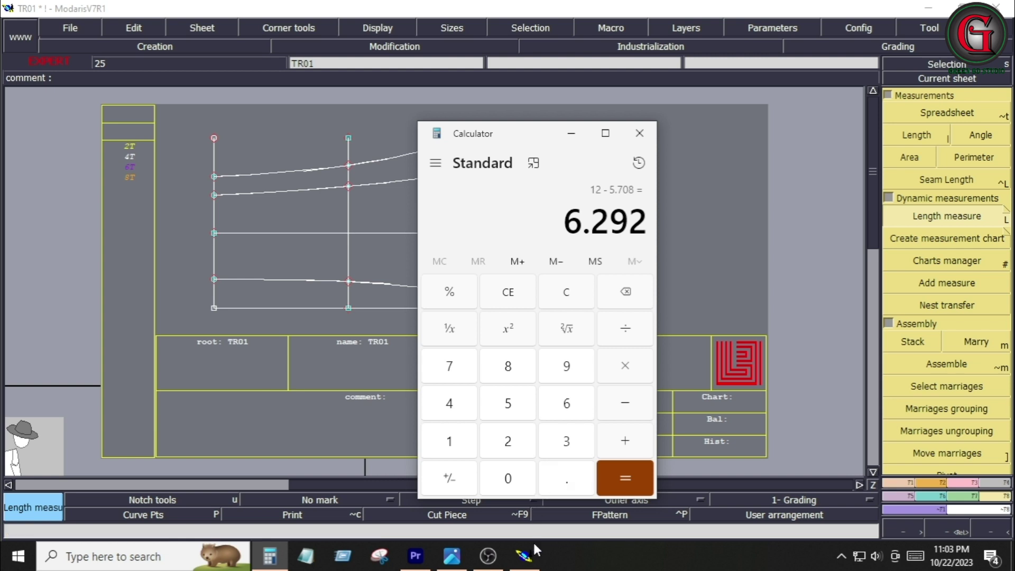
Step: Return to Modaris and draw a 6.692 in straight vertical back hip line from the side seam's hip point up past the front crotch curve
{"action": "left_click", "coordinate": [523, 557]}
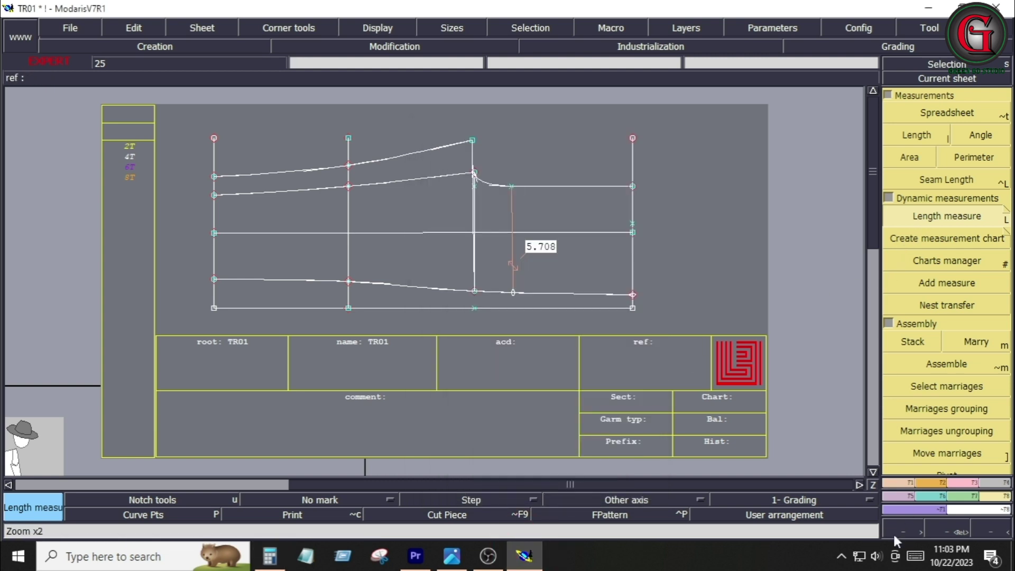
{"action": "left_click", "coordinate": [901, 482]}
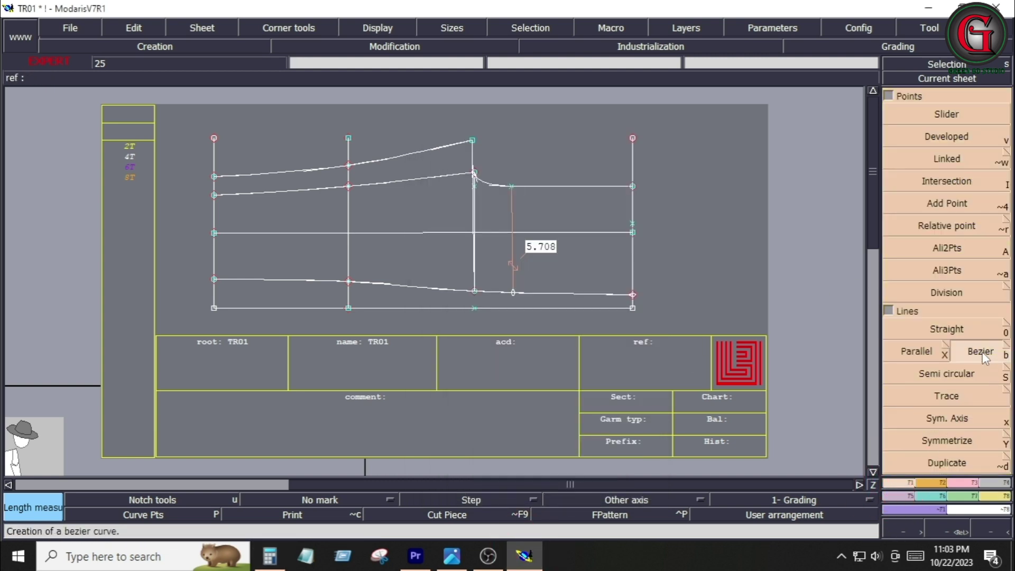
{"action": "left_click", "coordinate": [981, 352]}
{"action": "left_click", "coordinate": [509, 290]}
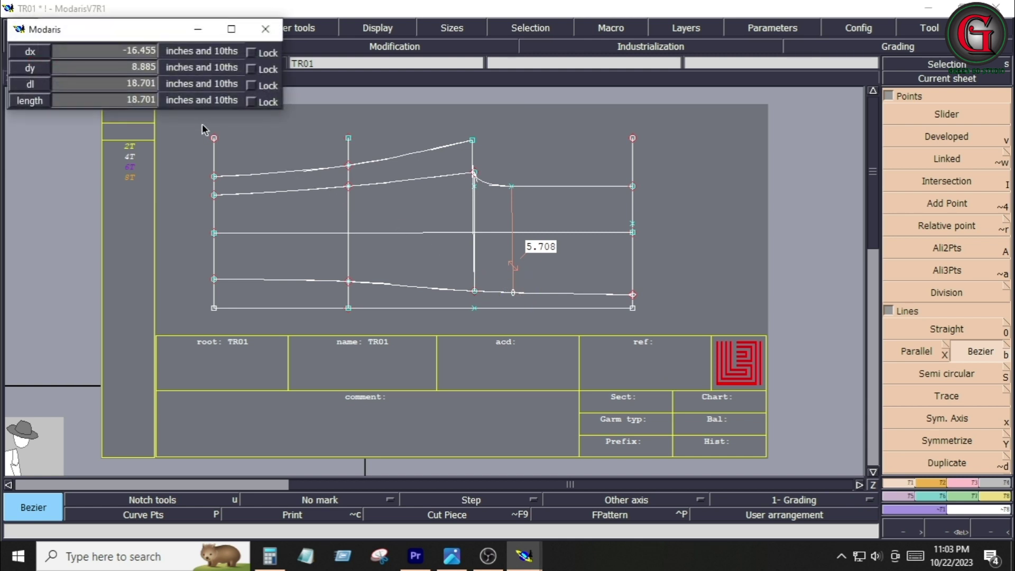
{"action": "left_click", "coordinate": [103, 84]}
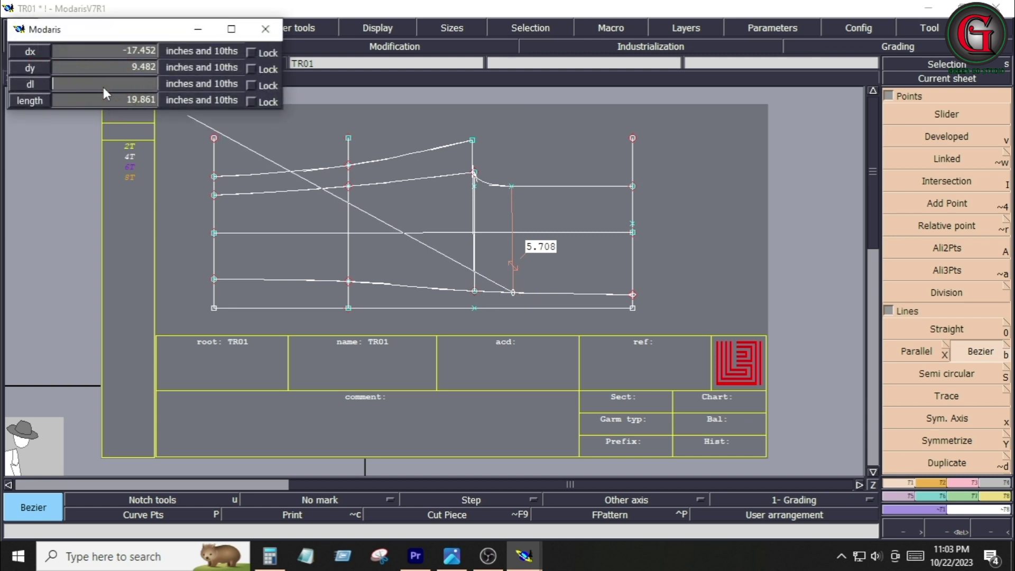
{"action": "type", "text": "6."}
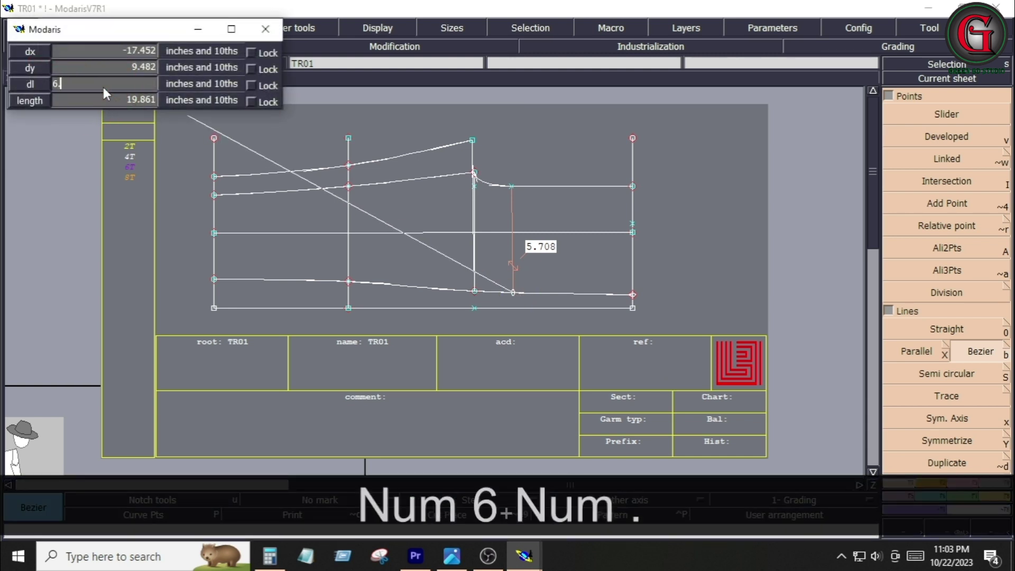
{"action": "type", "text": "69"}
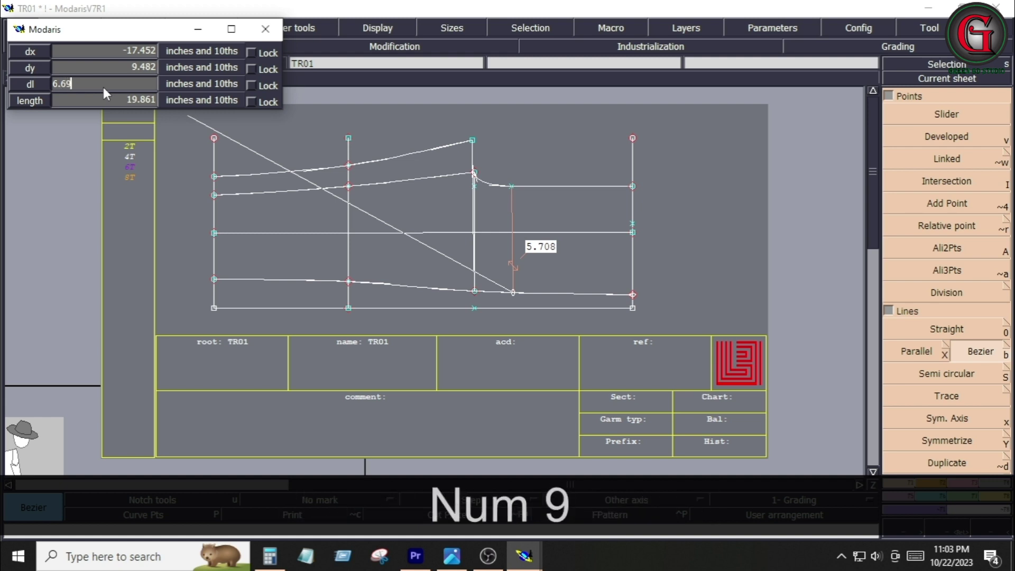
{"action": "type", "text": "2"}
{"action": "key", "text": "Return"}
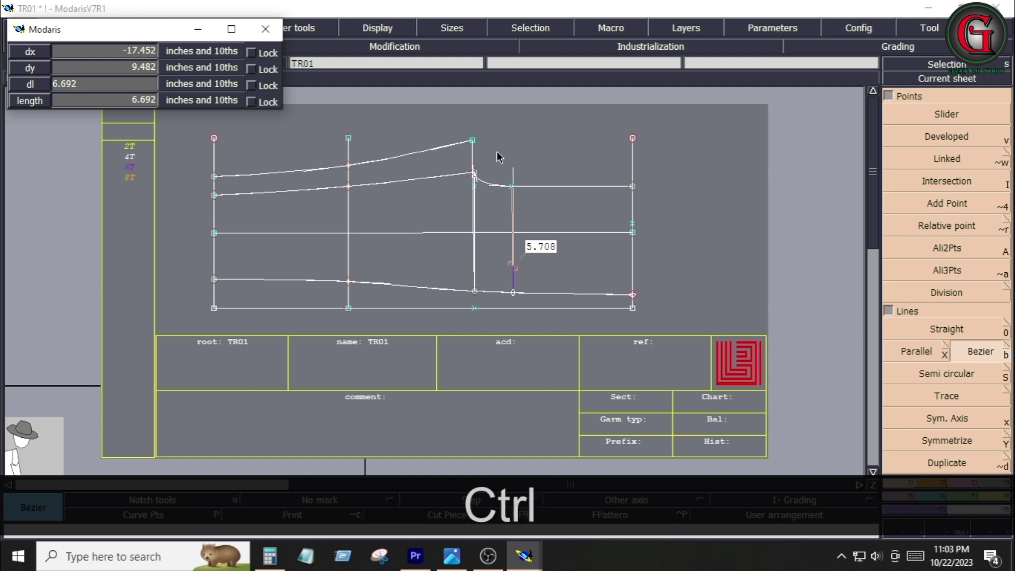
{"action": "left_click", "coordinate": [503, 154]}
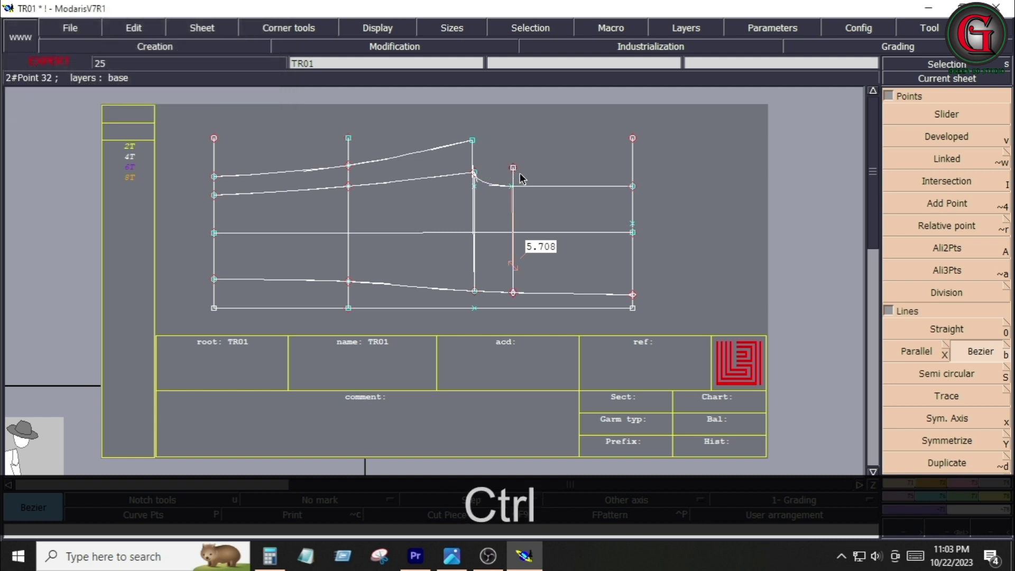
Step: Draw a Bezier line from the back crotch point through the back hip line's end, extending about 9.2 in beyond it past the waist line
{"action": "left_click", "coordinate": [983, 353]}
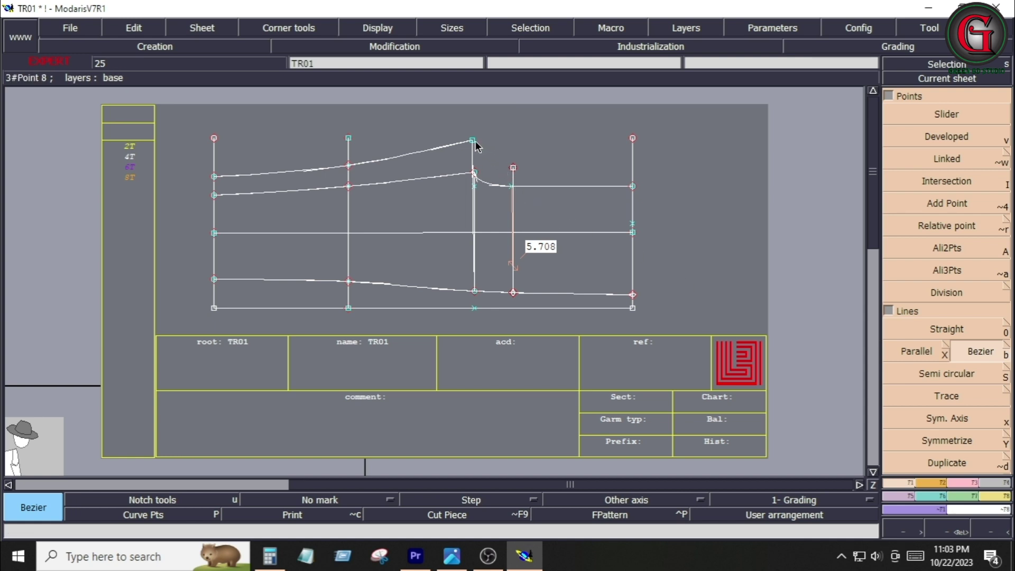
{"action": "left_click", "coordinate": [473, 140]}
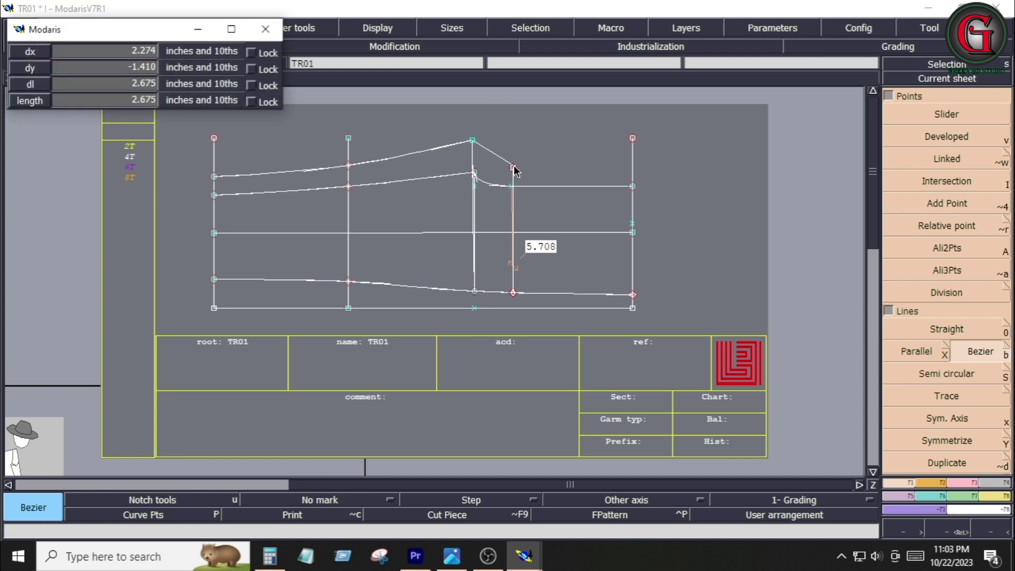
{"action": "key", "text": "shift"}
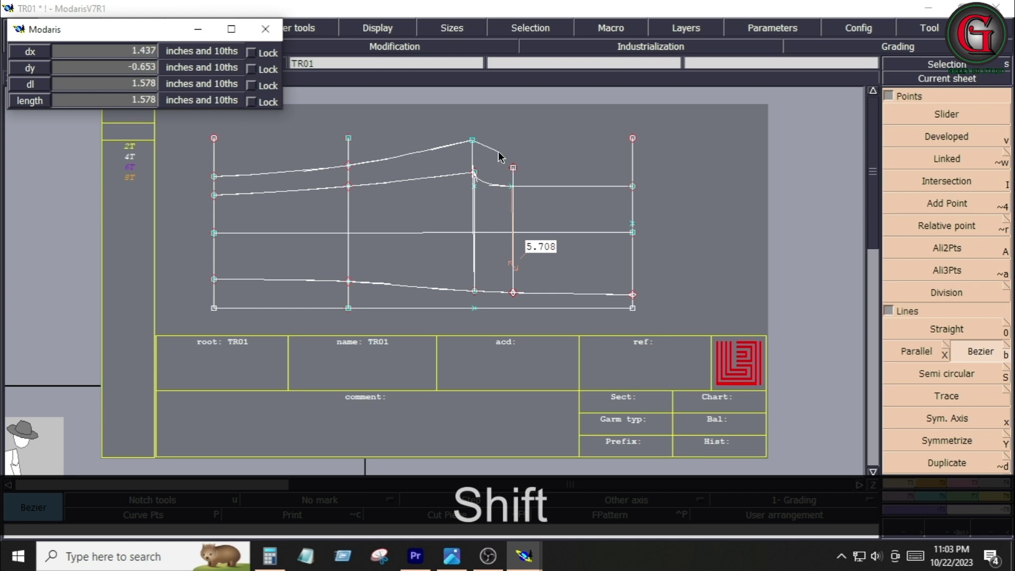
{"action": "left_click", "coordinate": [513, 167]}
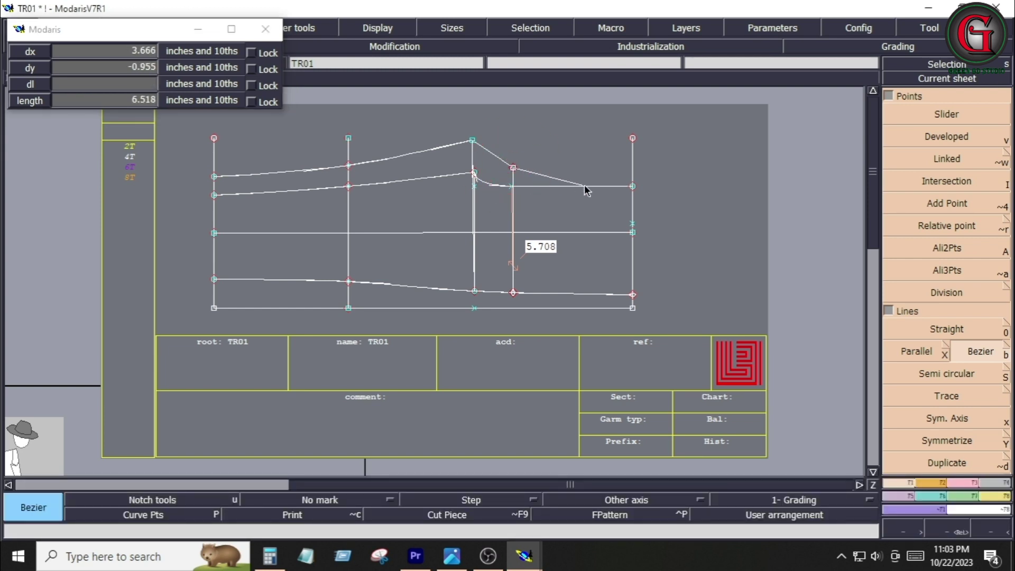
{"action": "left_click", "coordinate": [633, 186]}
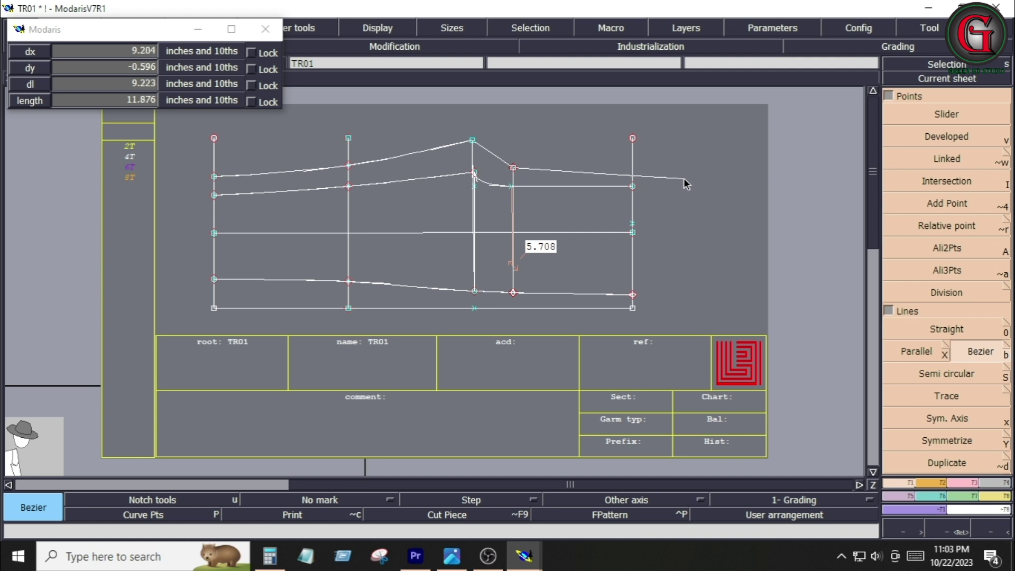
{"action": "left_click", "coordinate": [685, 180]}
{"action": "key", "text": "Return"}
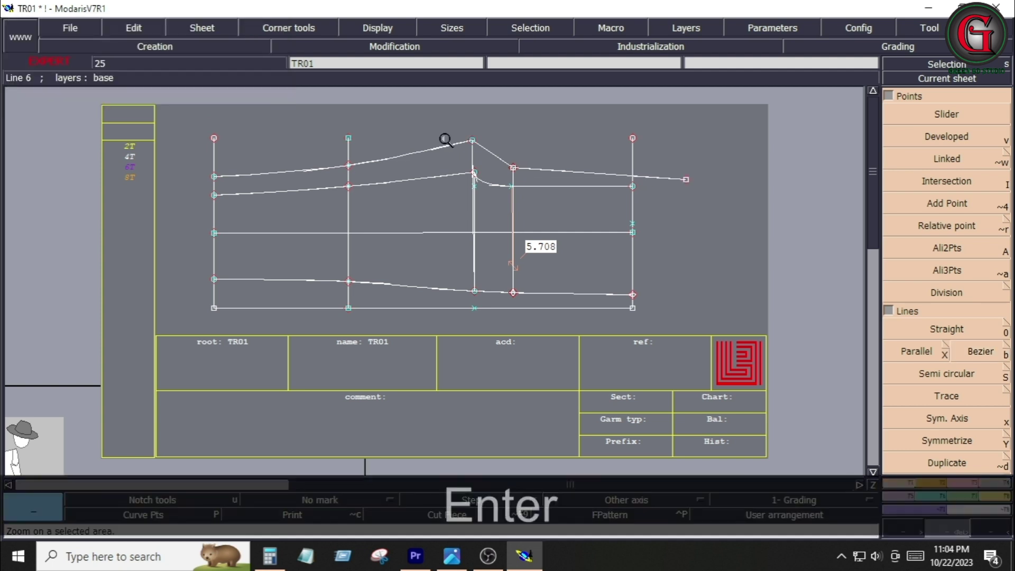
{"action": "left_click_drag", "start_coordinate": [433, 118], "coordinate": [703, 340]}
{"action": "key", "text": "r"}
{"action": "left_click", "coordinate": [334, 396]}
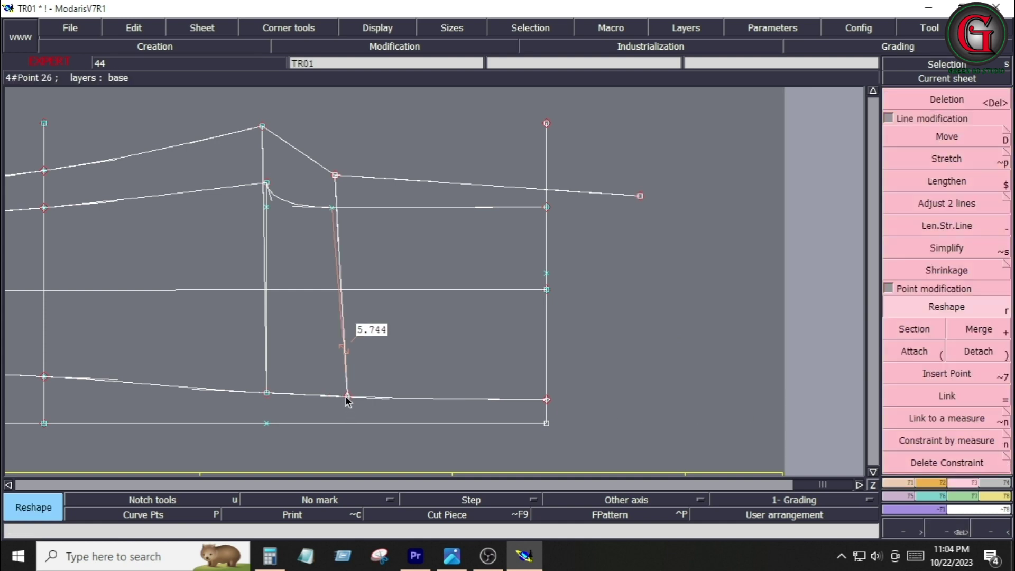
{"action": "key", "text": "ctrl+z"}
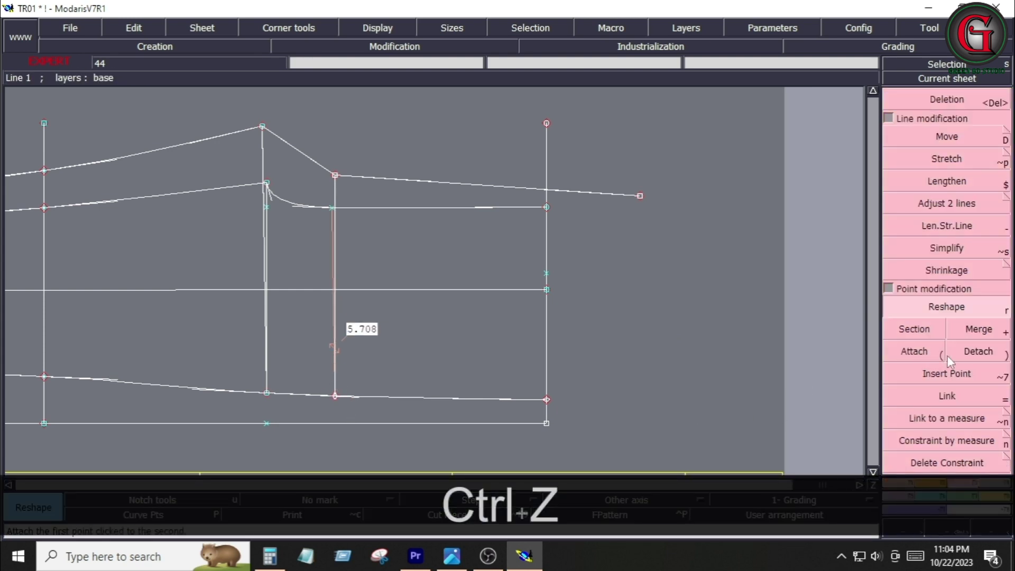
Step: Insert the hip point into the side seam, and reshape the segment between back crotch point and back hip point into a smooth crotch curve
{"action": "left_click", "coordinate": [921, 375]}
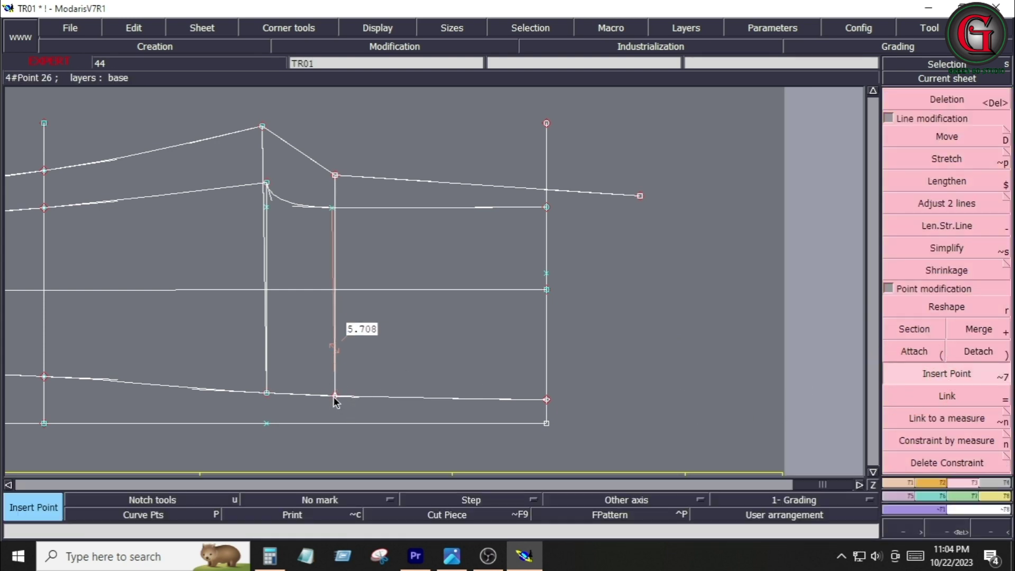
{"action": "left_click", "coordinate": [335, 396]}
{"action": "left_click", "coordinate": [270, 158]}
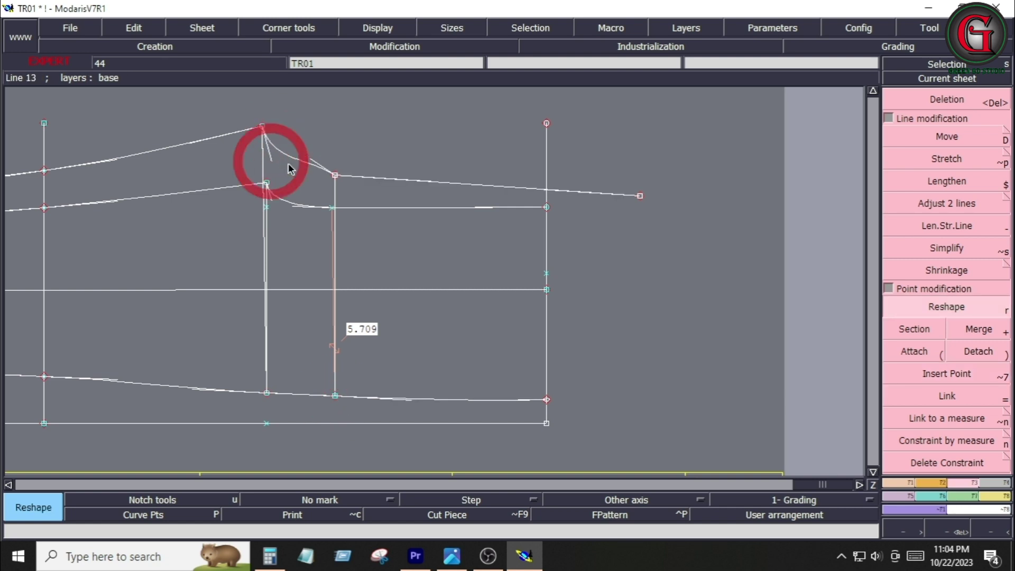
{"action": "left_click", "coordinate": [313, 162]}
{"action": "left_click", "coordinate": [297, 172]}
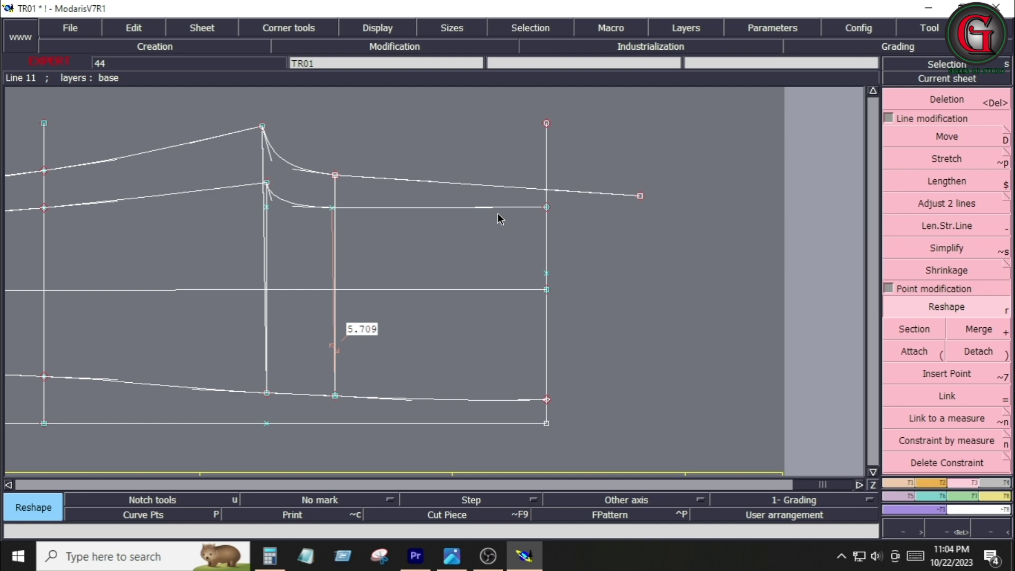
Step: Place a developed point on the front crotch line at a curve length of 8.5 in from the front crotch point
{"action": "left_click", "coordinate": [892, 483]}
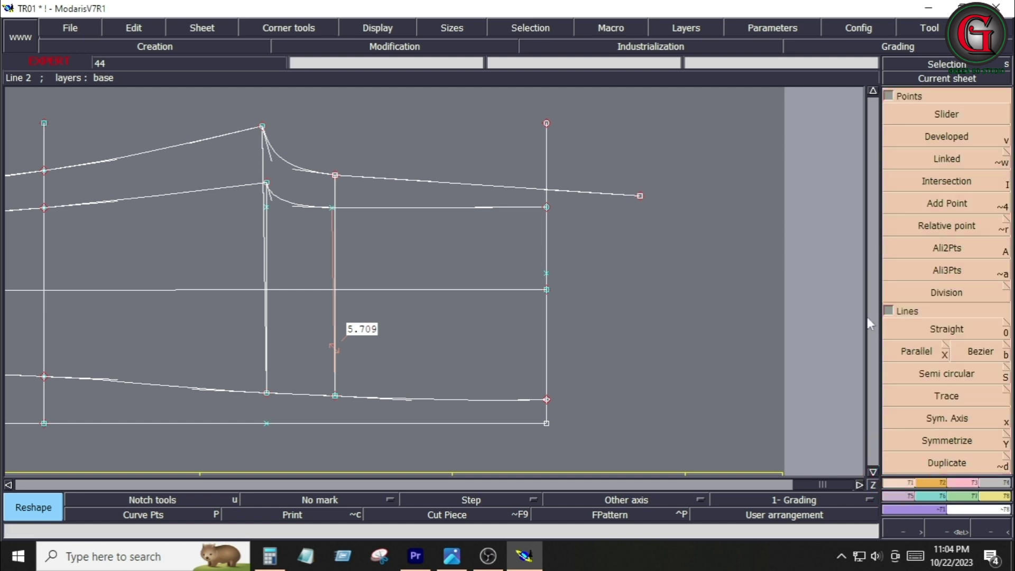
{"action": "left_click", "coordinate": [947, 137]}
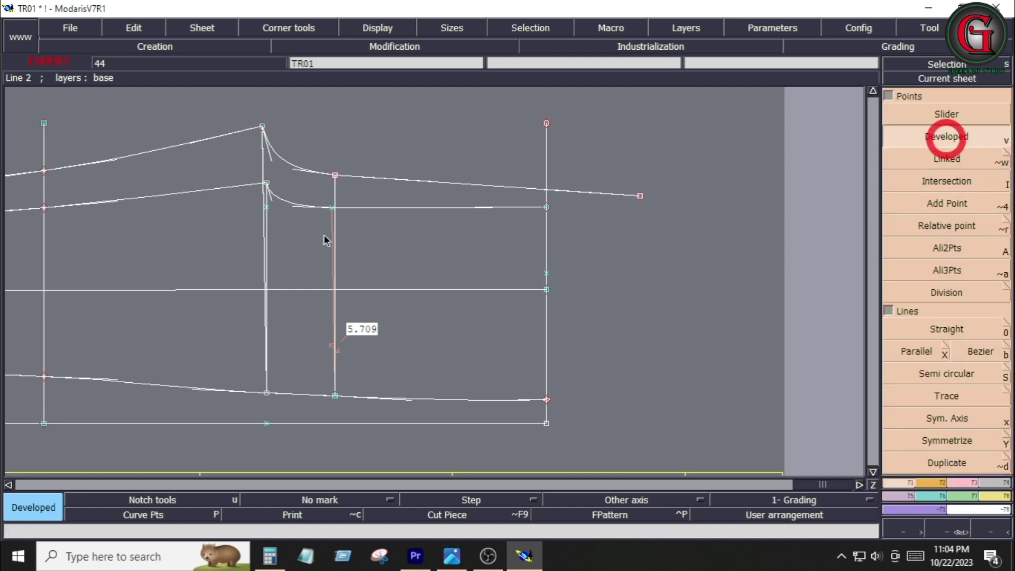
{"action": "left_click", "coordinate": [267, 186]}
{"action": "key", "text": "space"}
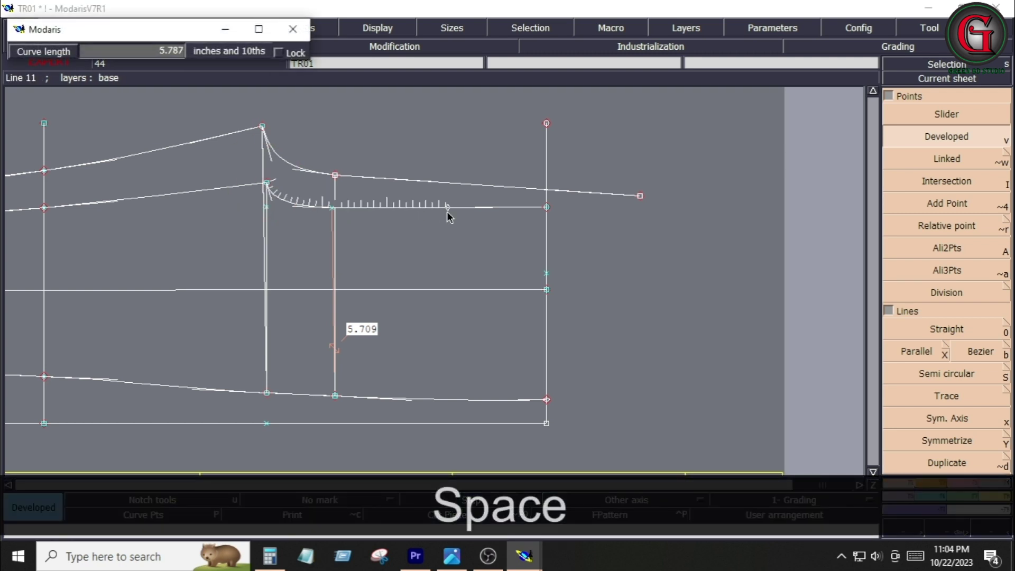
{"action": "key", "text": "Down"}
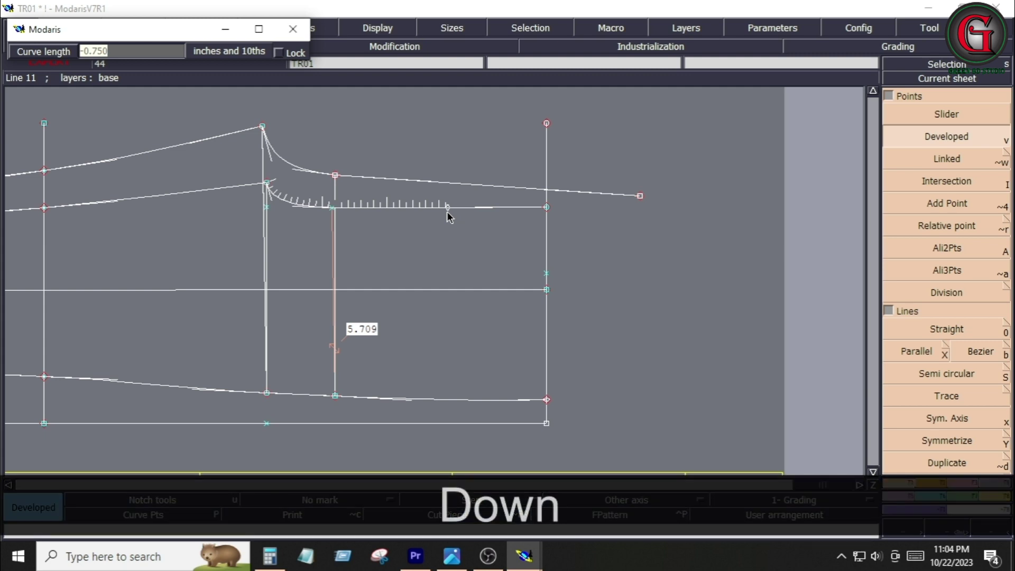
{"action": "type", "text": "8.5"}
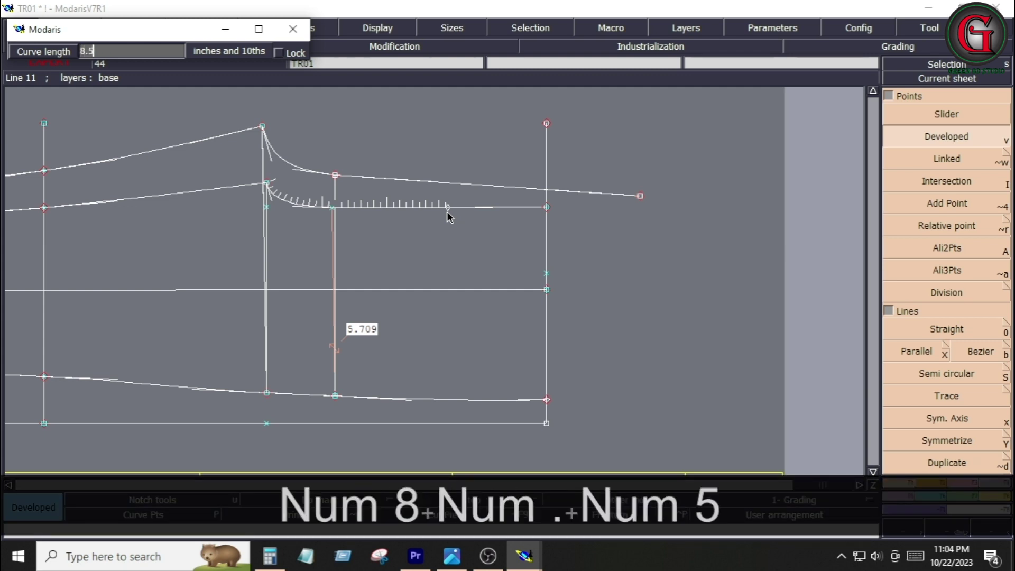
{"action": "key", "text": "Return"}
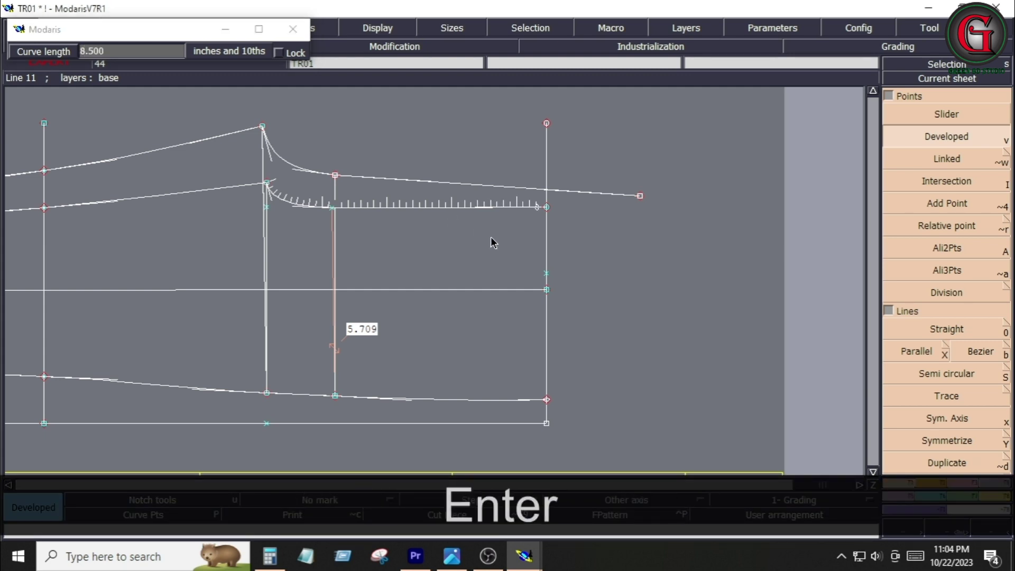
Step: Insert the developed point into the front crotch line and section the line at that point
{"action": "left_click", "coordinate": [961, 484]}
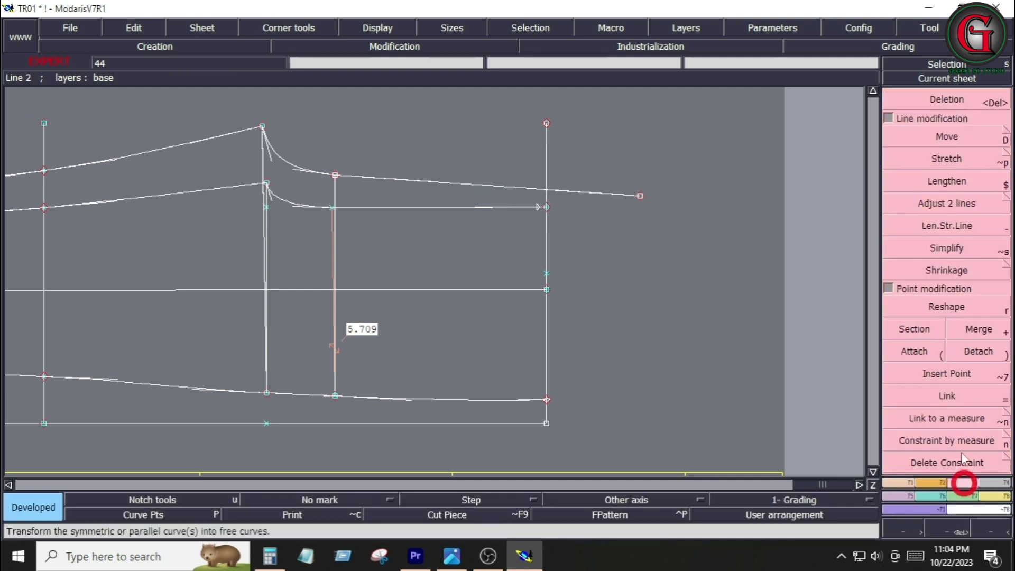
{"action": "left_click", "coordinate": [943, 370]}
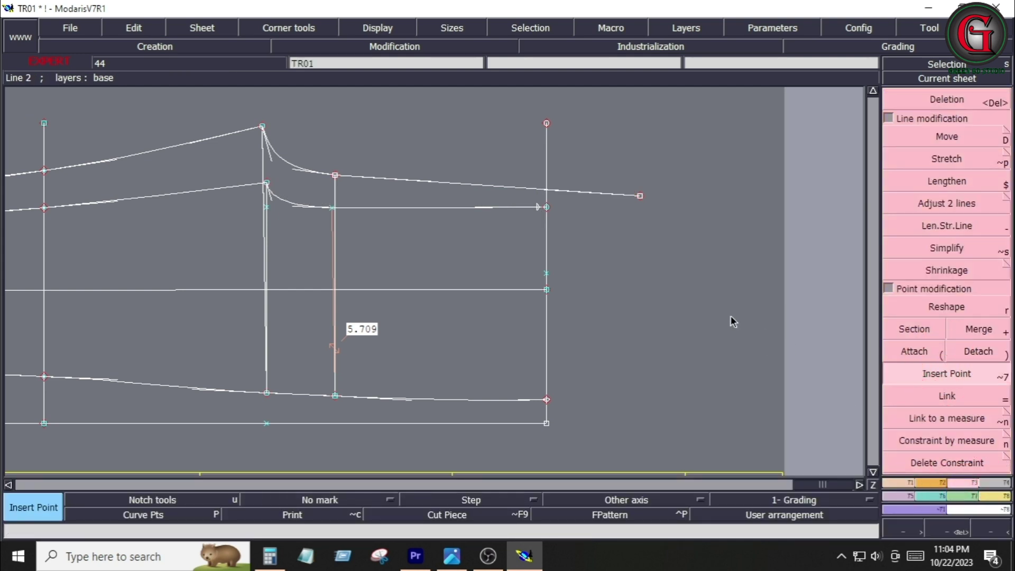
{"action": "left_click", "coordinate": [537, 207]}
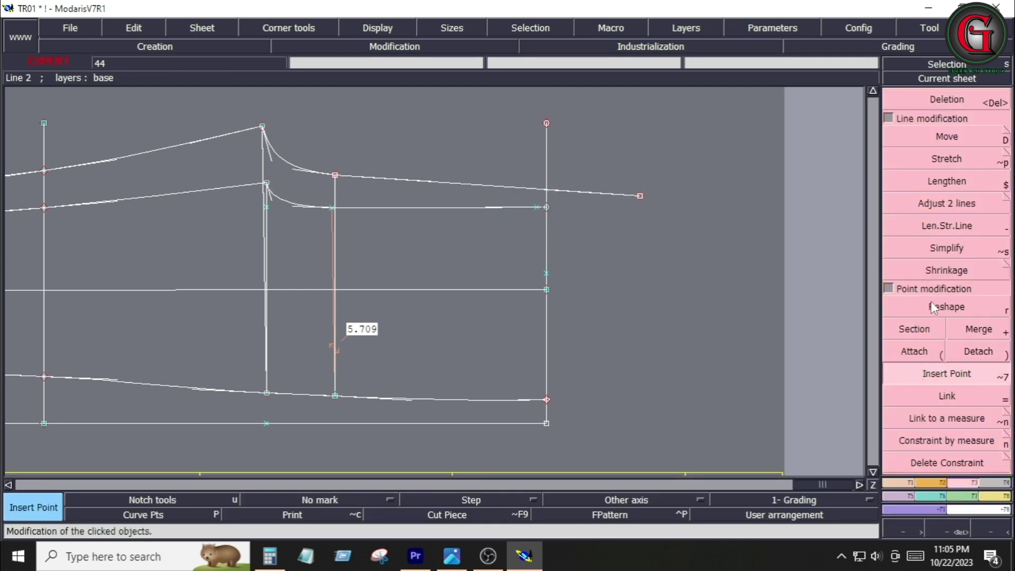
{"action": "left_click", "coordinate": [915, 329]}
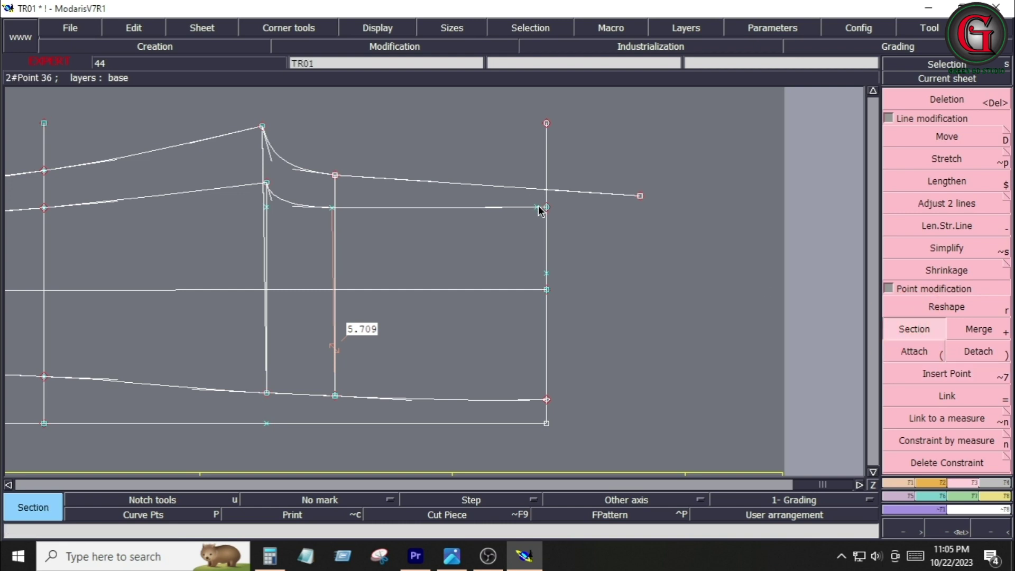
{"action": "key", "text": "Return"}
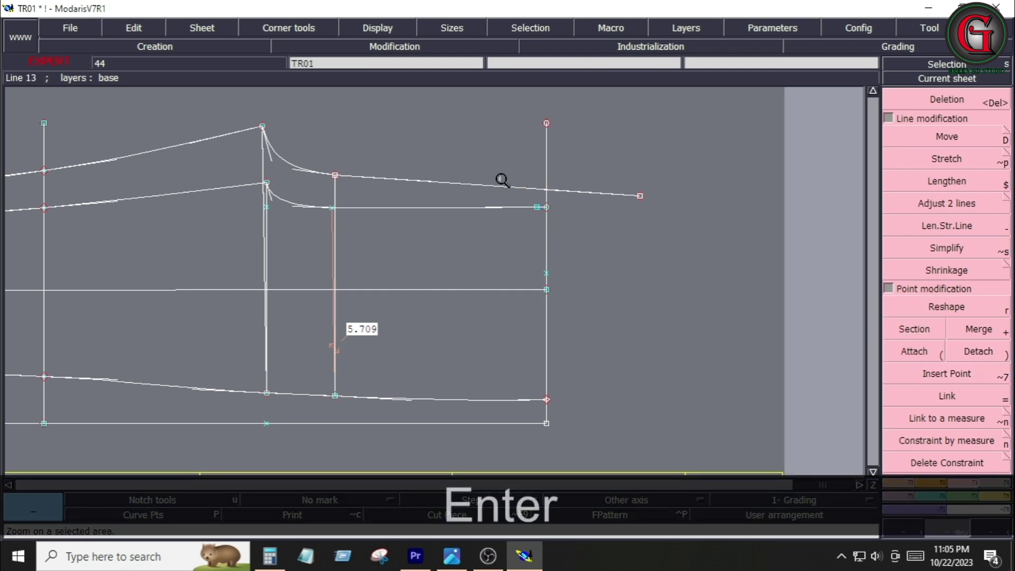
Step: Delete the short leftover segment between the section point and the waist line, along with its stray point on the waist line
{"action": "left_click", "coordinate": [501, 180]}
{"action": "left_click", "coordinate": [548, 256]}
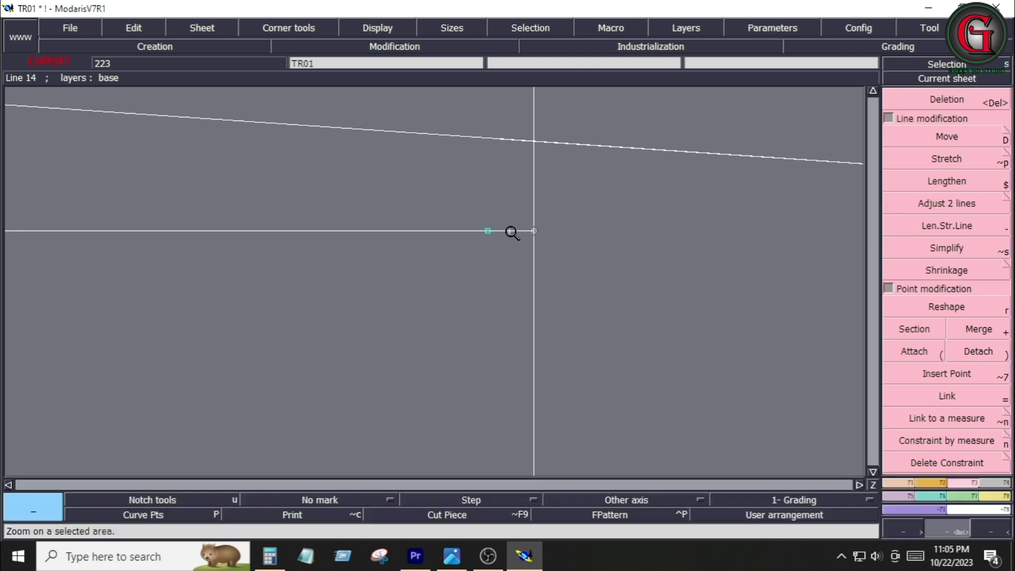
{"action": "key", "text": "Delete"}
{"action": "left_click", "coordinate": [510, 230]}
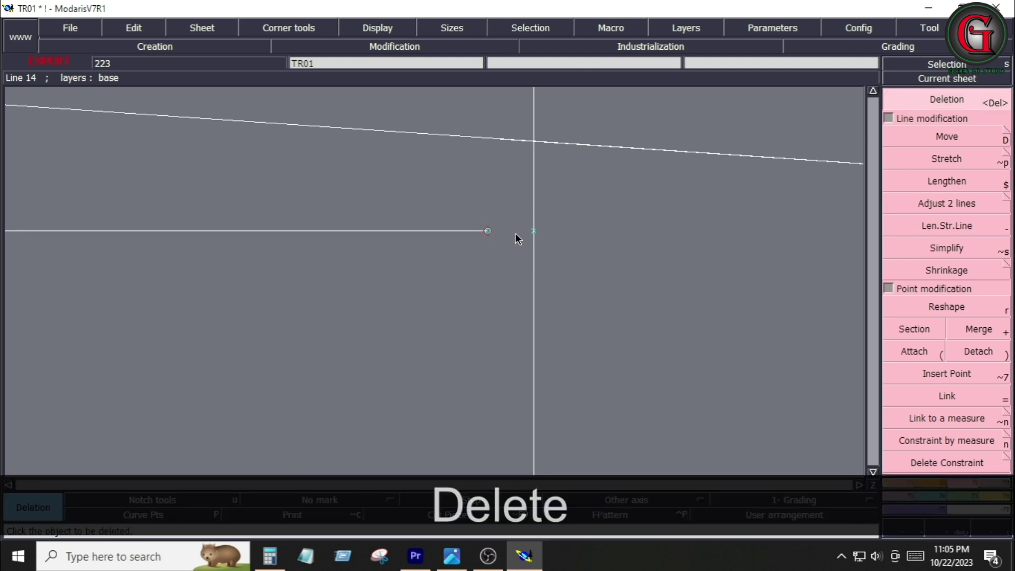
{"action": "left_click", "coordinate": [535, 228]}
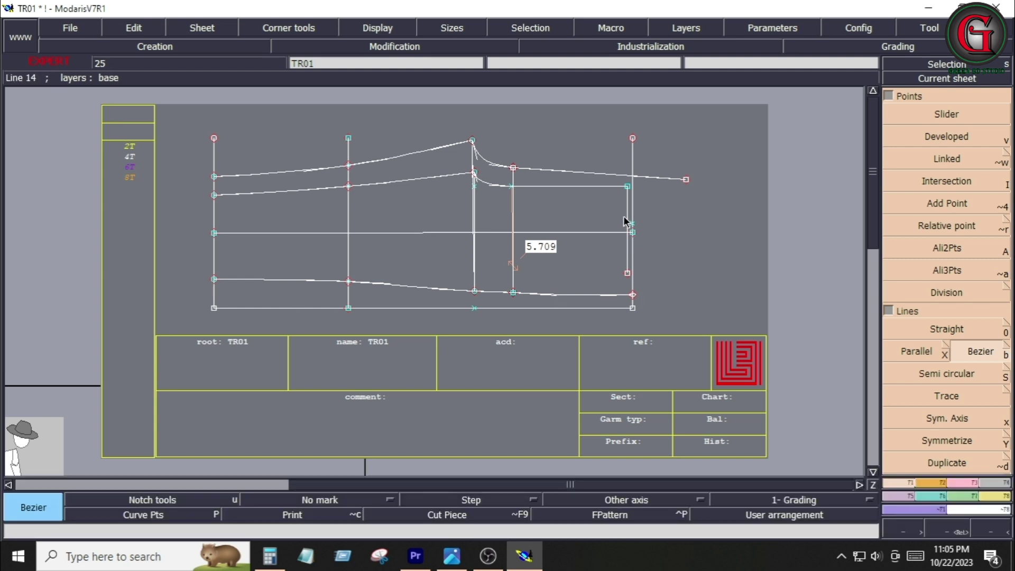
{"action": "key", "text": "Delete"}
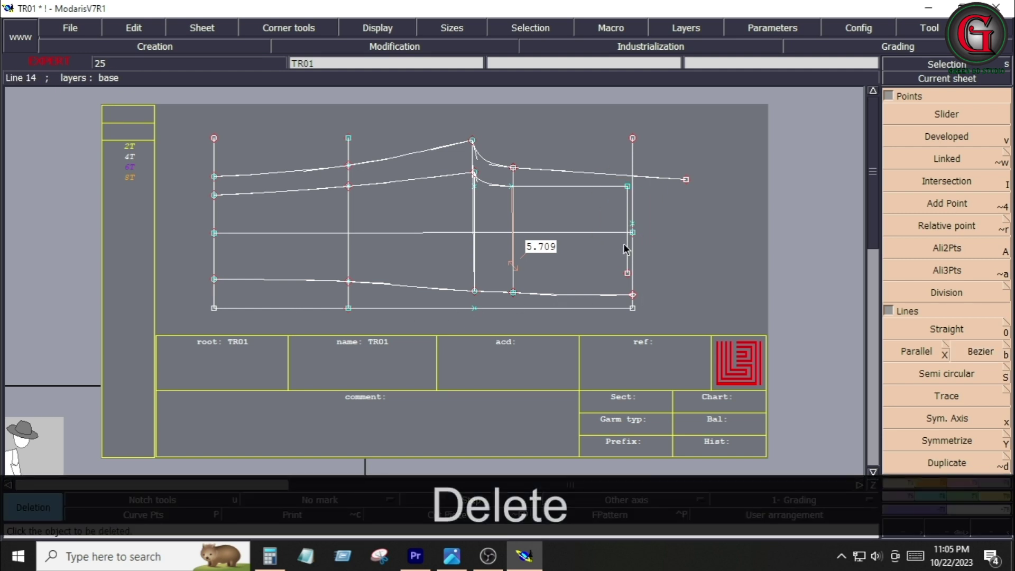
{"action": "key", "text": "ctrl+z"}
{"action": "key", "text": "ctrl+z"}
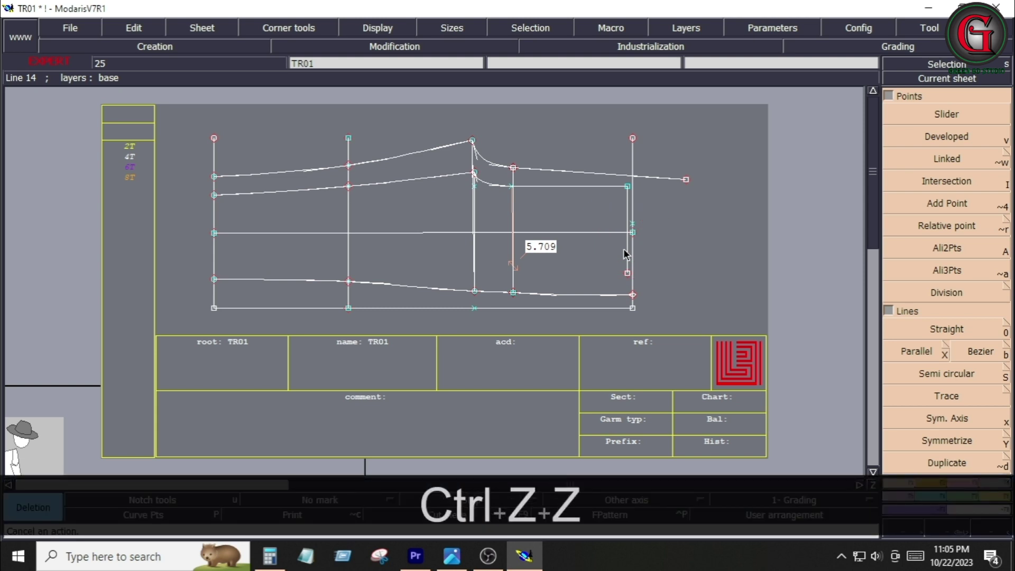
Step: Undo the last line drawn from the front rise point, and calculate the quarter waist for the tech pack as 9.5 ÷ 2
{"action": "key", "text": "ctrl+z"}
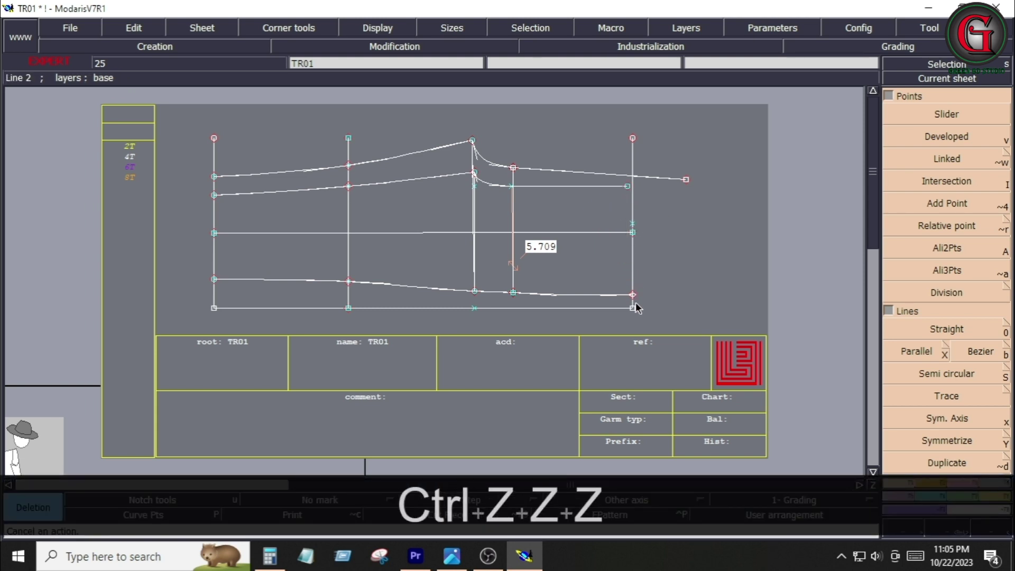
{"action": "left_click", "coordinate": [452, 555]}
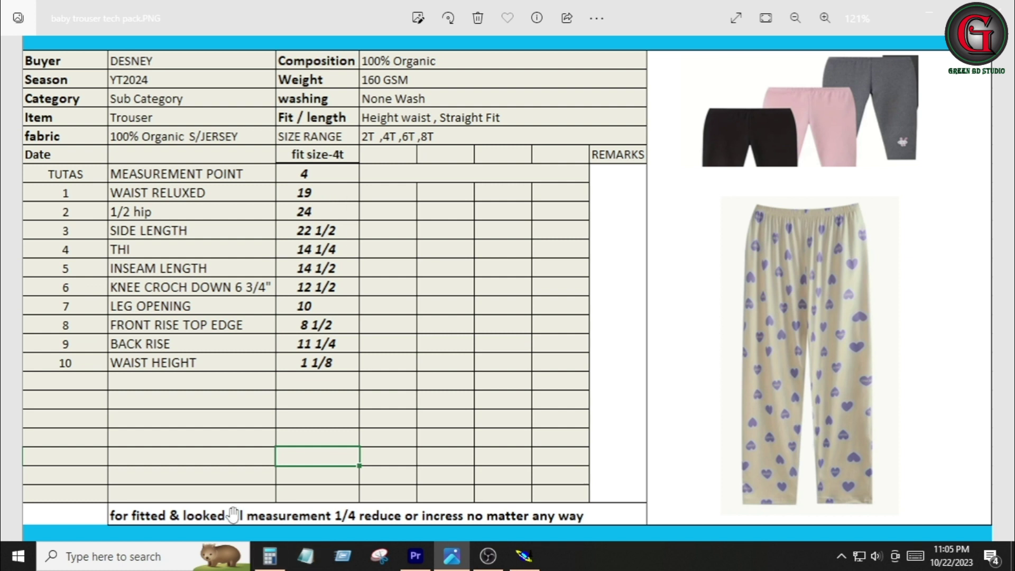
{"action": "left_click", "coordinate": [269, 556]}
{"action": "left_click", "coordinate": [562, 366]}
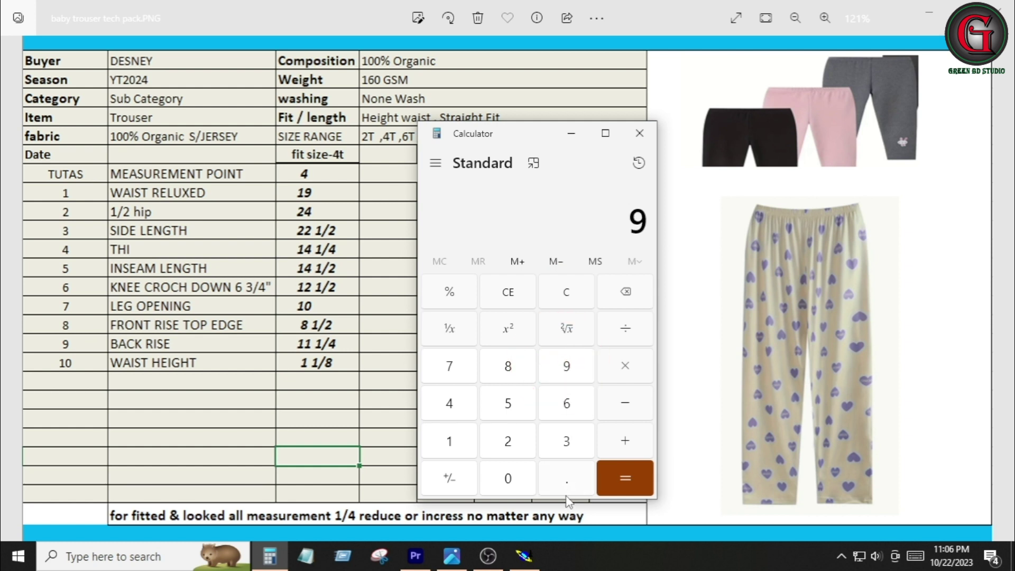
{"action": "left_click", "coordinate": [567, 481]}
{"action": "left_click", "coordinate": [507, 404]}
{"action": "left_click", "coordinate": [625, 328]}
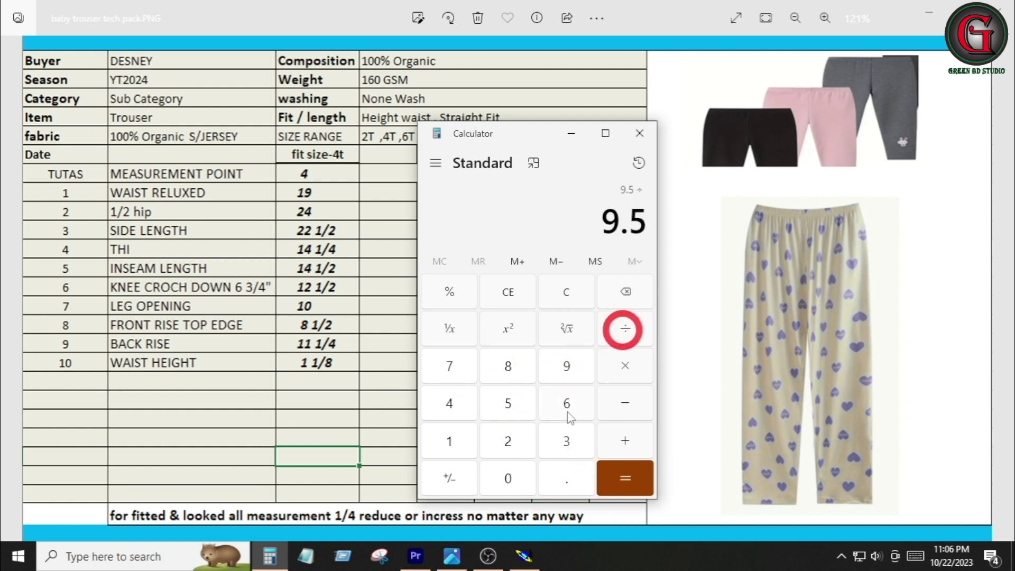
{"action": "left_click", "coordinate": [508, 441]}
{"action": "left_click", "coordinate": [624, 478]}
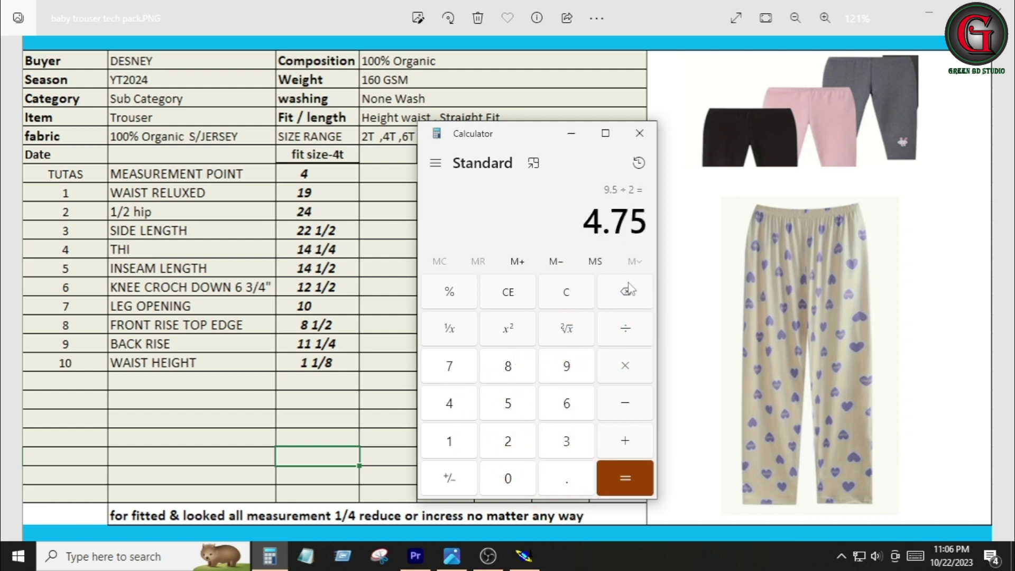
Step: In Modaris, draw a 4.75 in front waist line from the front rise point to the waist guide, and reshape the side seam end onto it
{"action": "left_click", "coordinate": [524, 556]}
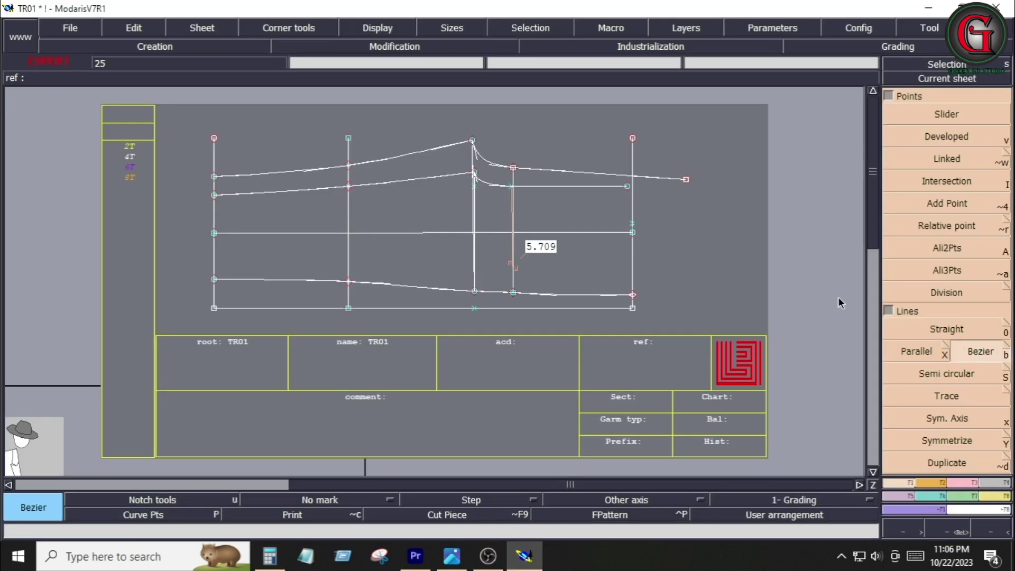
{"action": "left_click", "coordinate": [627, 187]}
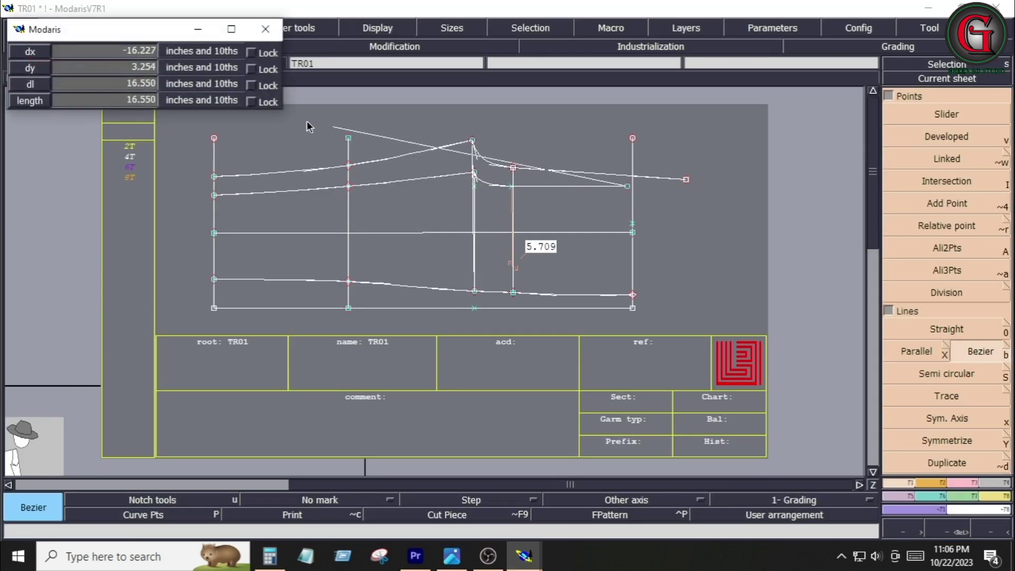
{"action": "left_click", "coordinate": [116, 83]}
{"action": "type", "text": "4.75"}
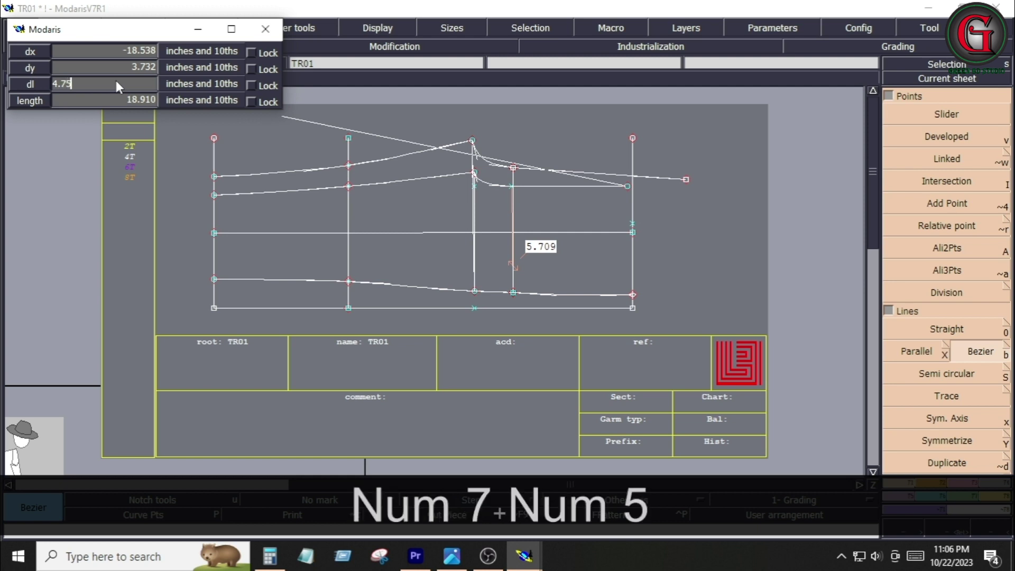
{"action": "key", "text": "Return"}
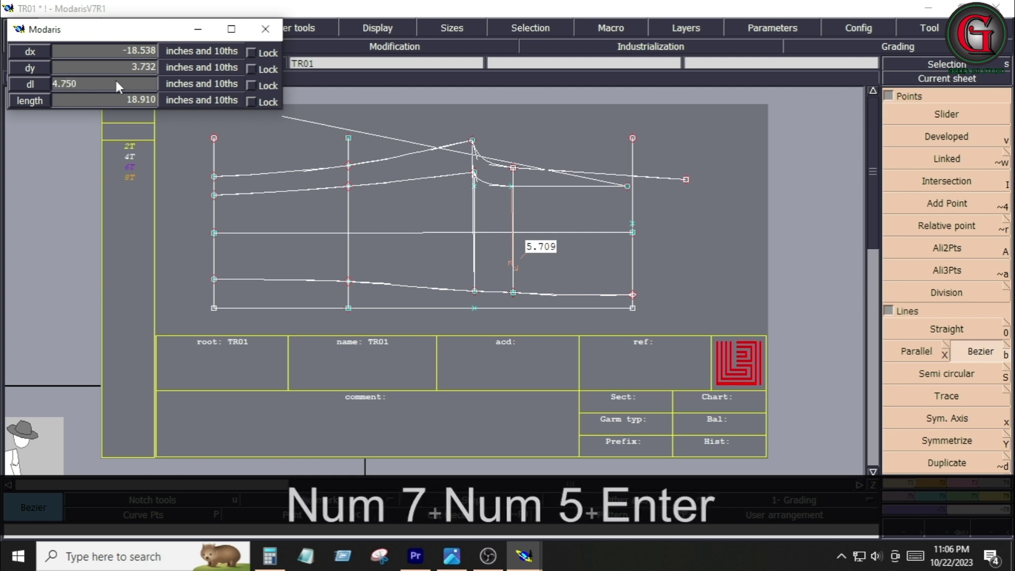
{"action": "left_click", "coordinate": [635, 294]}
{"action": "left_click", "coordinate": [636, 278]}
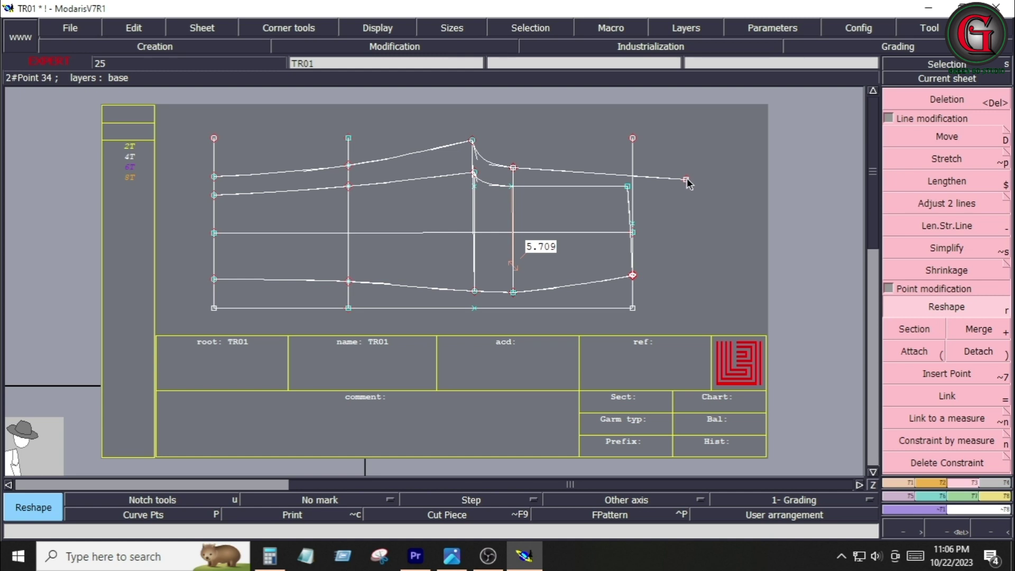
Step: Reshape the back rise line's end point slightly, and place a developed point on it at a curve length of 11.25 in from the back crotch point
{"action": "left_click", "coordinate": [687, 180]}
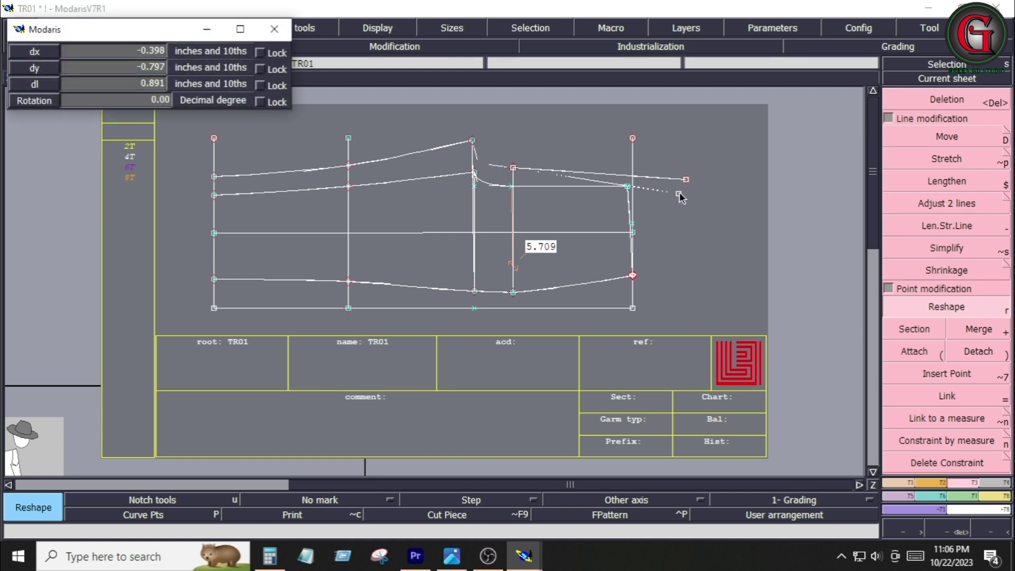
{"action": "left_click", "coordinate": [680, 187]}
{"action": "left_click", "coordinate": [896, 483]}
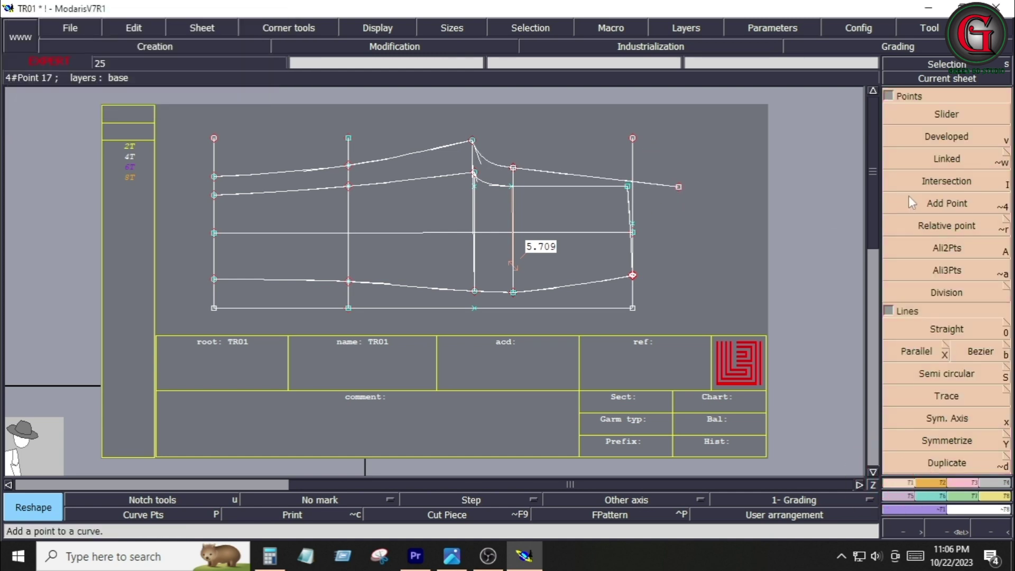
{"action": "left_click", "coordinate": [944, 136]}
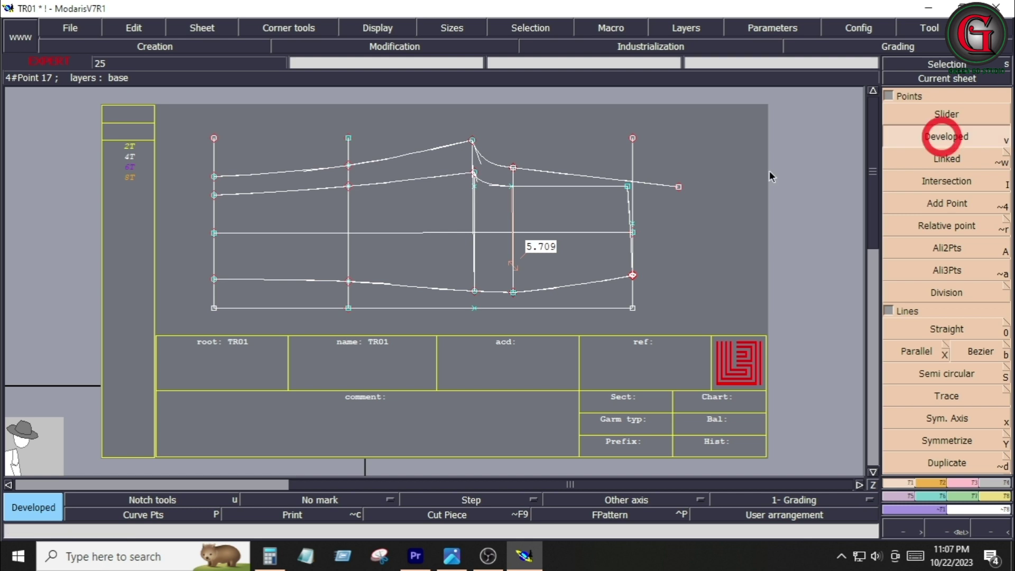
{"action": "left_click", "coordinate": [472, 142]}
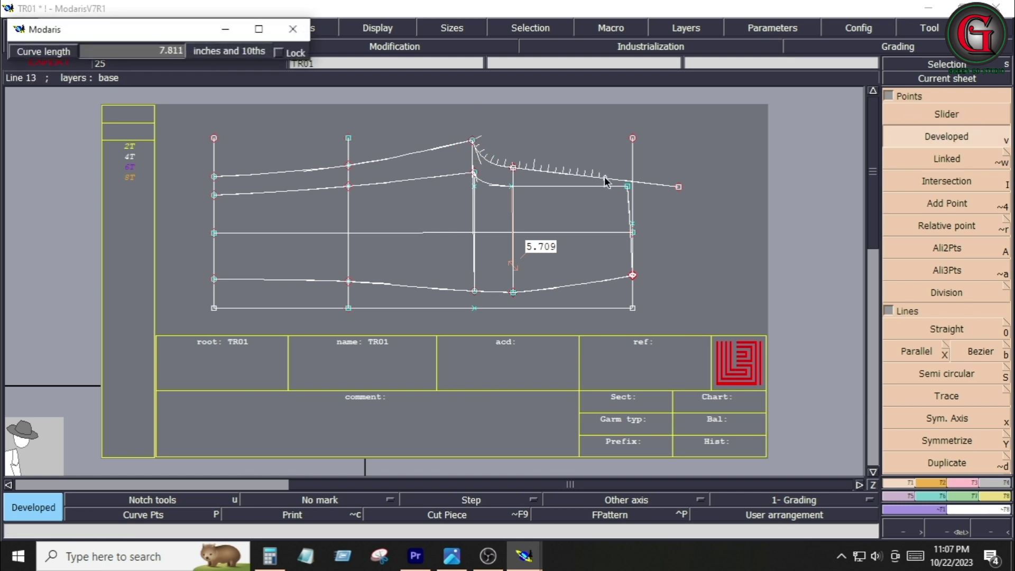
{"action": "key", "text": "Down"}
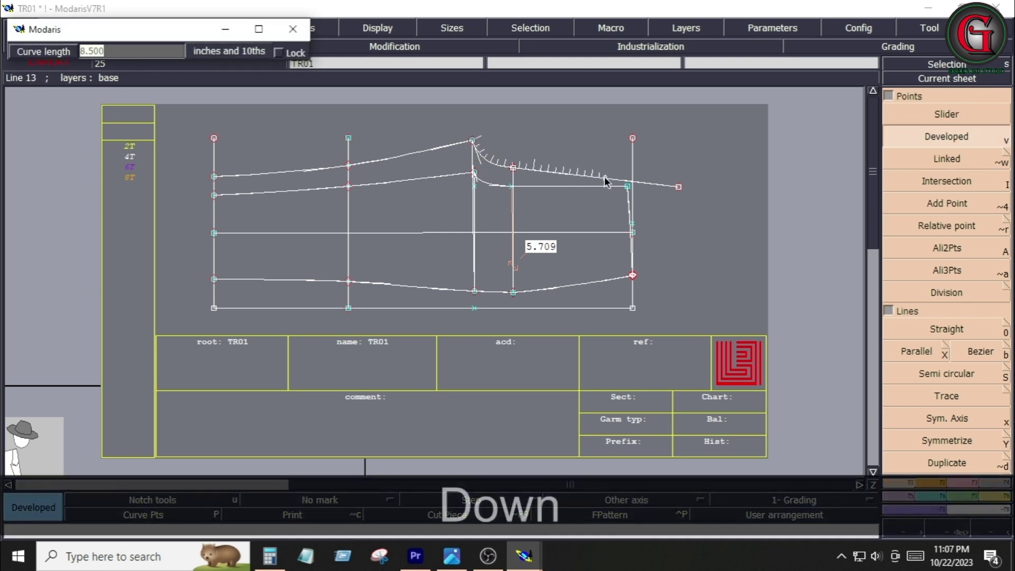
{"action": "type", "text": "11"}
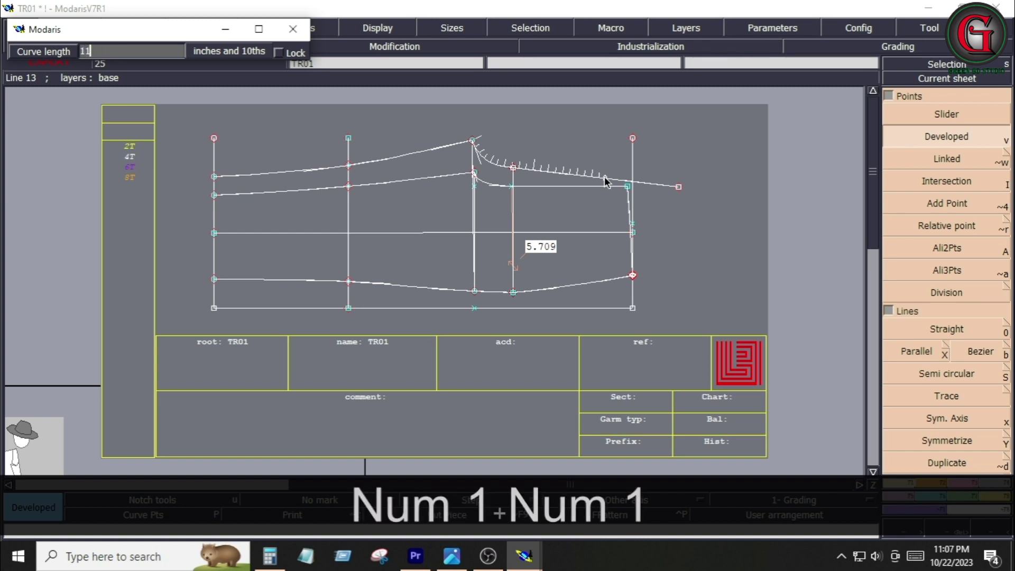
{"action": "type", "text": ".25"}
{"action": "key", "text": "Return"}
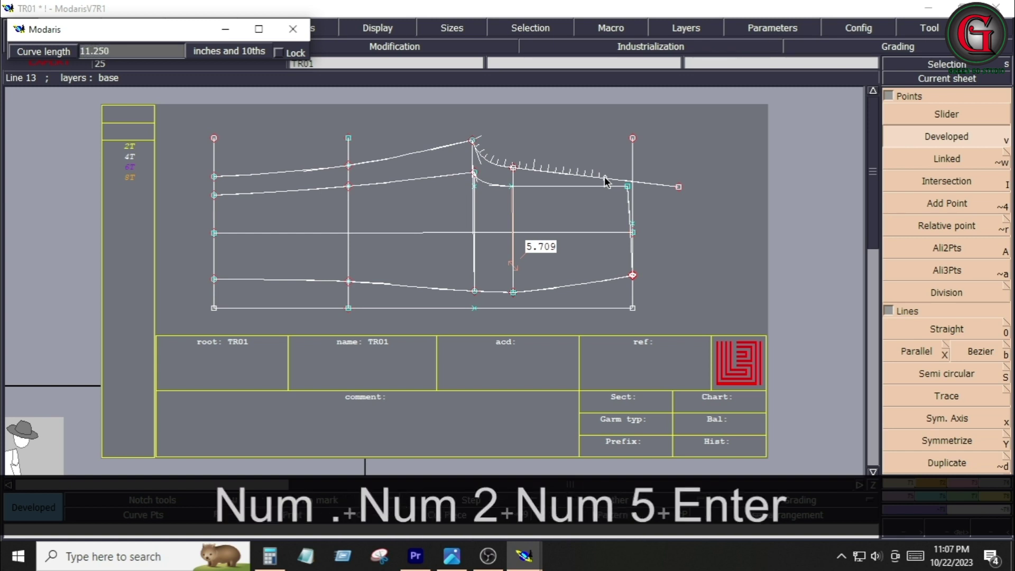
{"action": "left_click", "coordinate": [677, 249]}
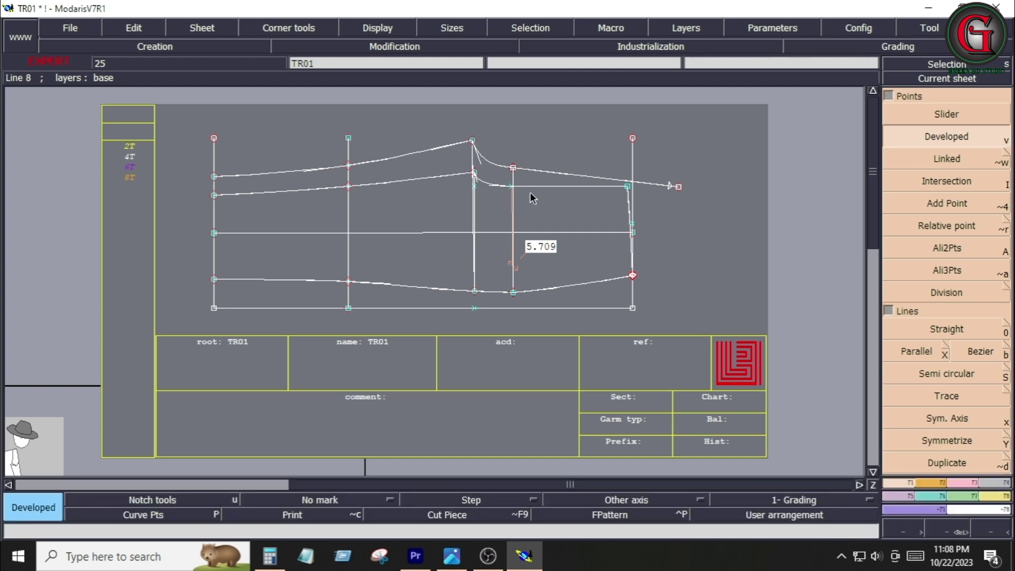
Step: Move the back crotch point outward to extend and deepen the back crotch curve
{"action": "key", "text": "Return"}
{"action": "left_click_drag", "start_coordinate": [423, 117], "coordinate": [687, 296]}
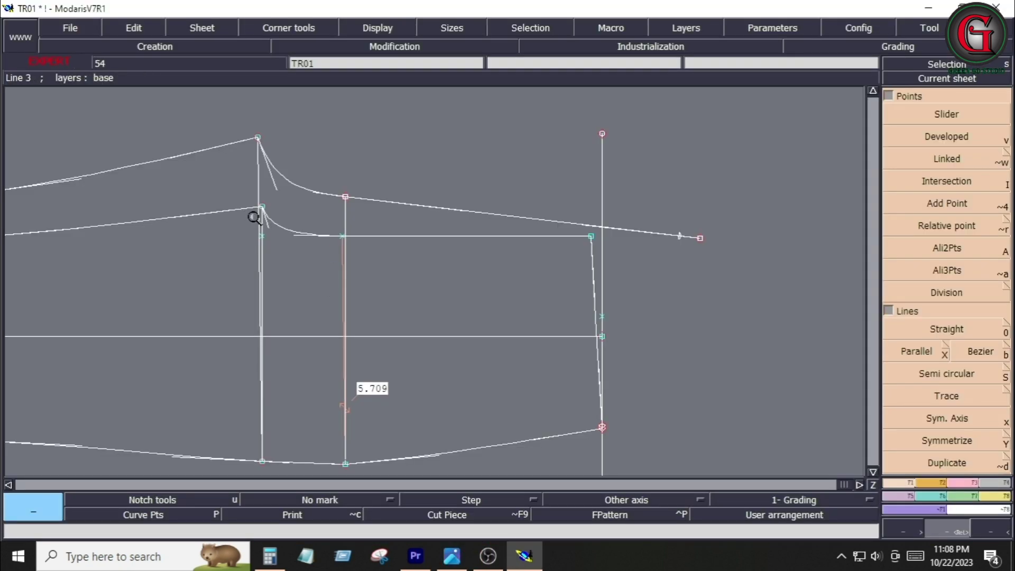
{"action": "key", "text": "F3"}
{"action": "left_click", "coordinate": [948, 141]}
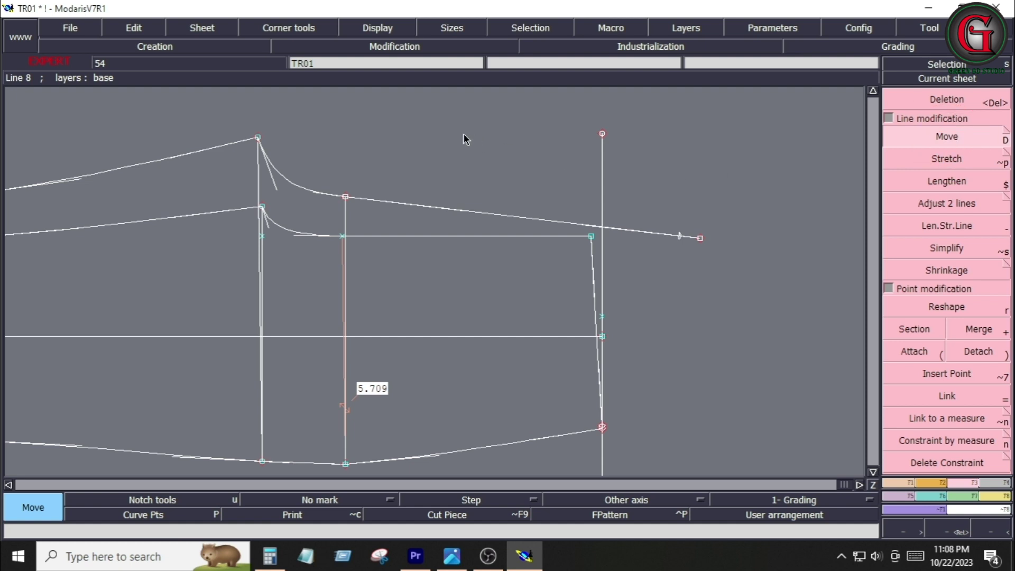
{"action": "left_click", "coordinate": [258, 140]}
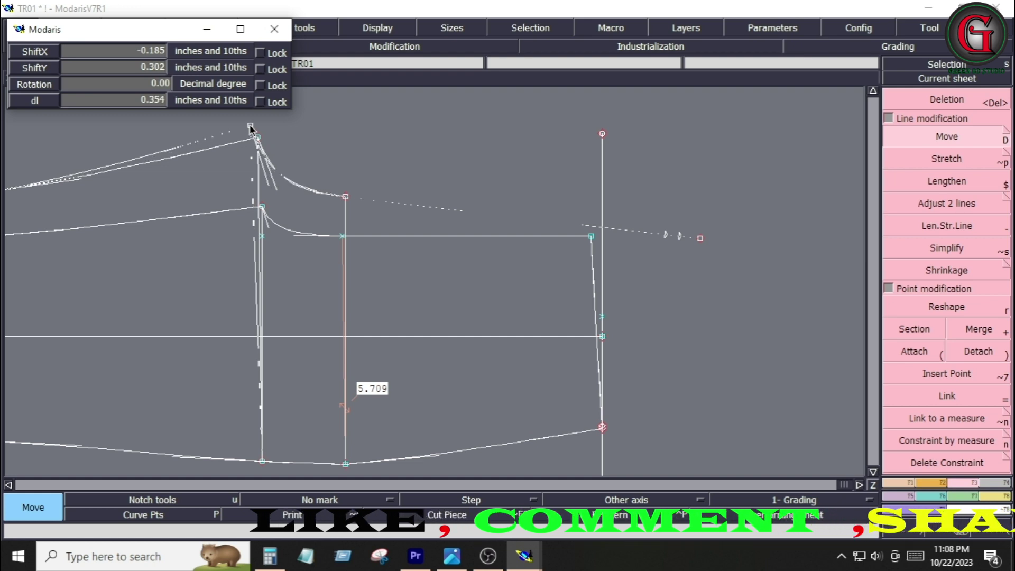
{"action": "left_click", "coordinate": [249, 116]}
Step: Mark the back rise again with a developed point at a curve length of 11.25 in from the moved back crotch point
{"action": "key", "text": "F1"}
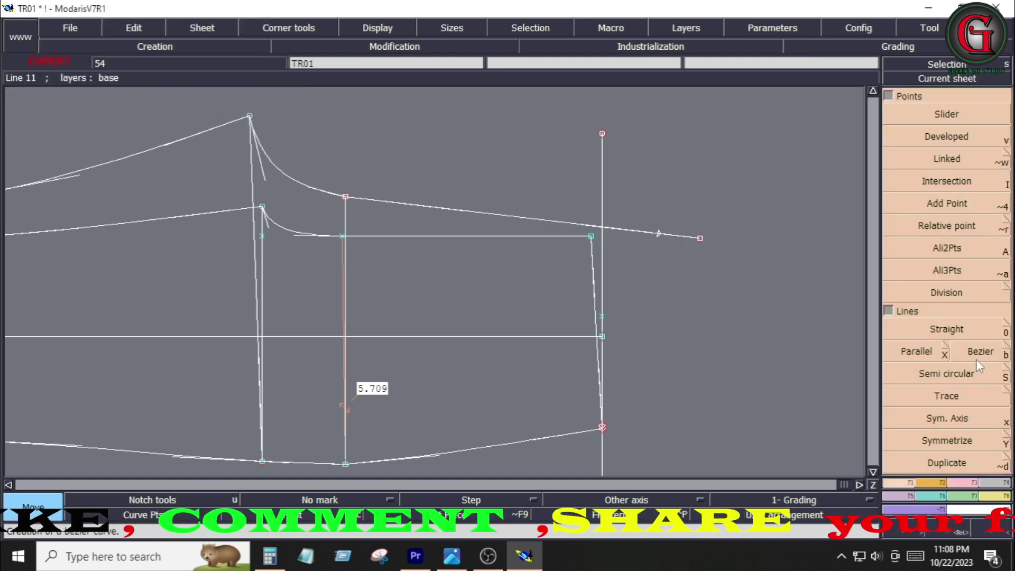
{"action": "left_click", "coordinate": [977, 358]}
{"action": "left_click", "coordinate": [917, 138]}
{"action": "left_click", "coordinate": [249, 116]}
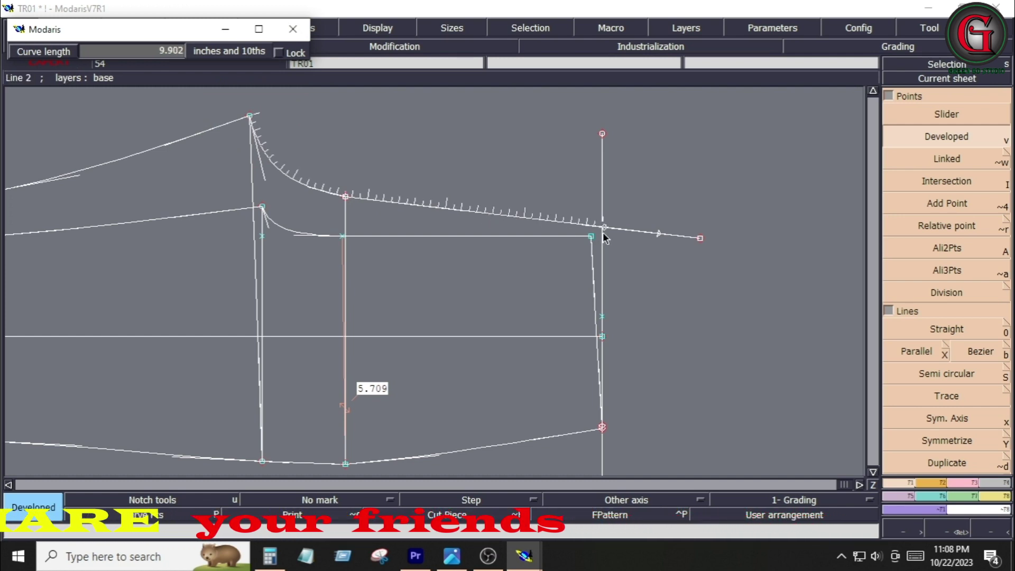
{"action": "key", "text": "Down"}
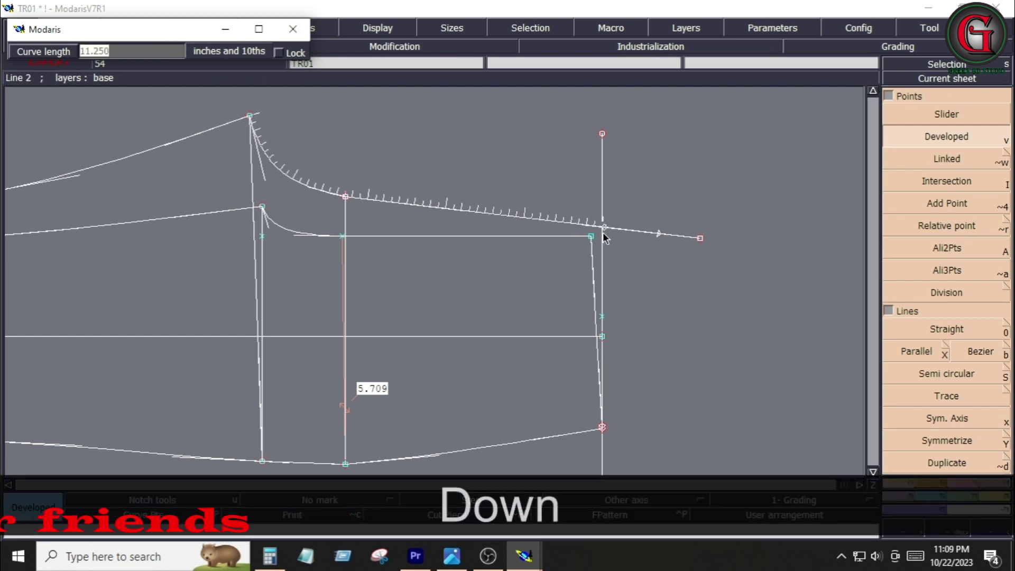
{"action": "type", "text": "11."}
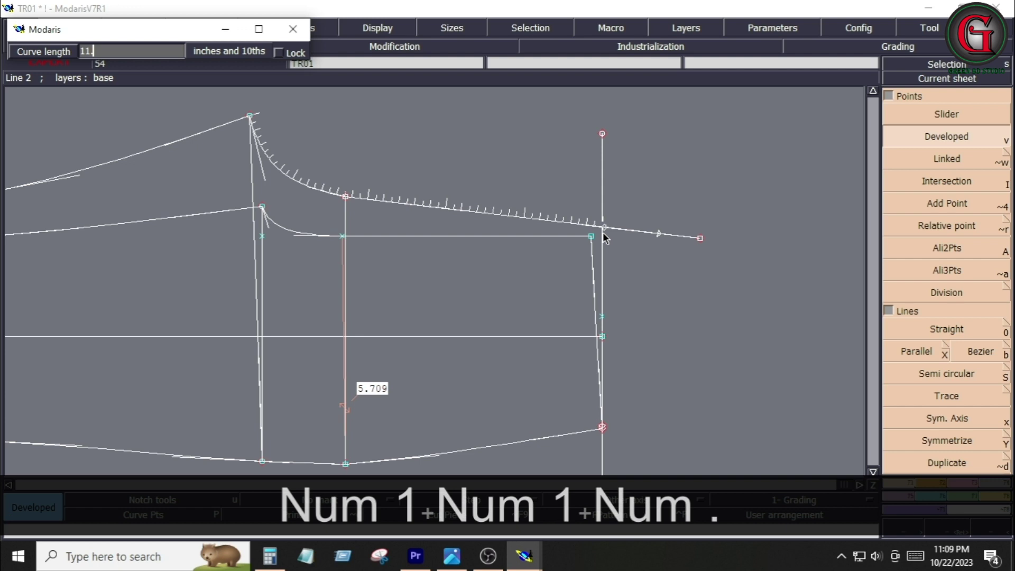
{"action": "type", "text": "25"}
{"action": "key", "text": "Return"}
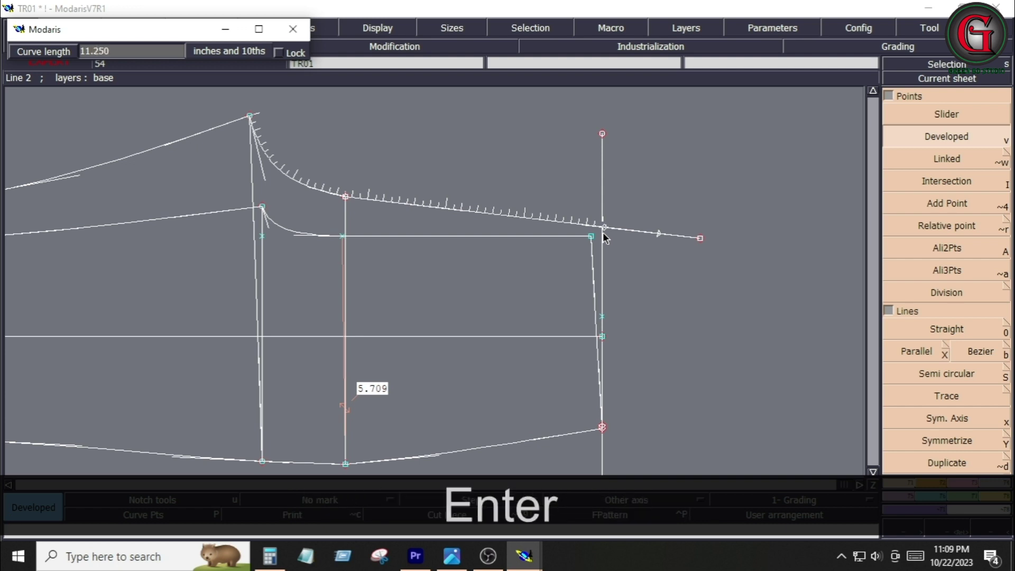
{"action": "left_click", "coordinate": [631, 276]}
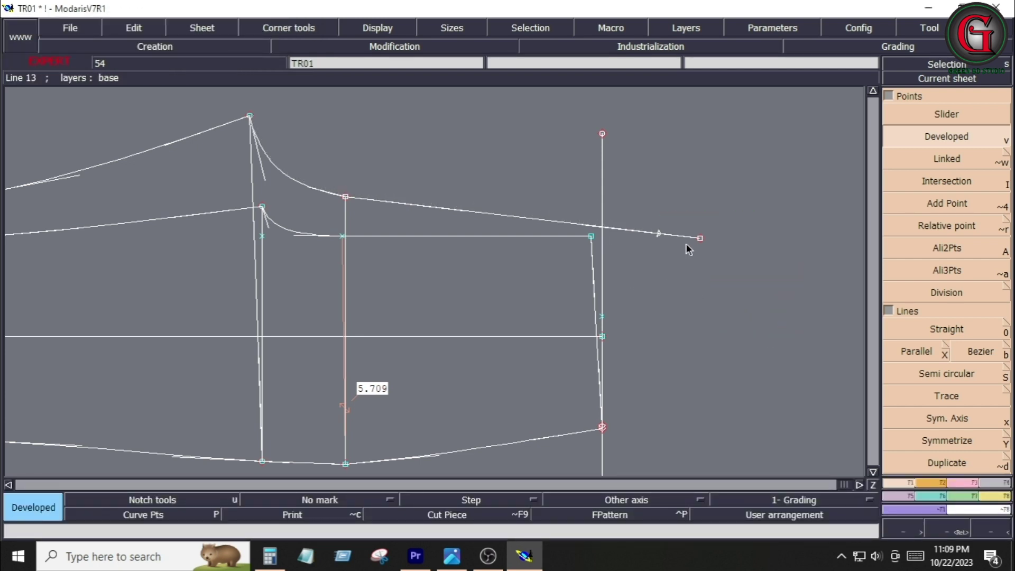
Step: Insert the developed 11.25 in point into the back rise line
{"action": "key", "text": "F2"}
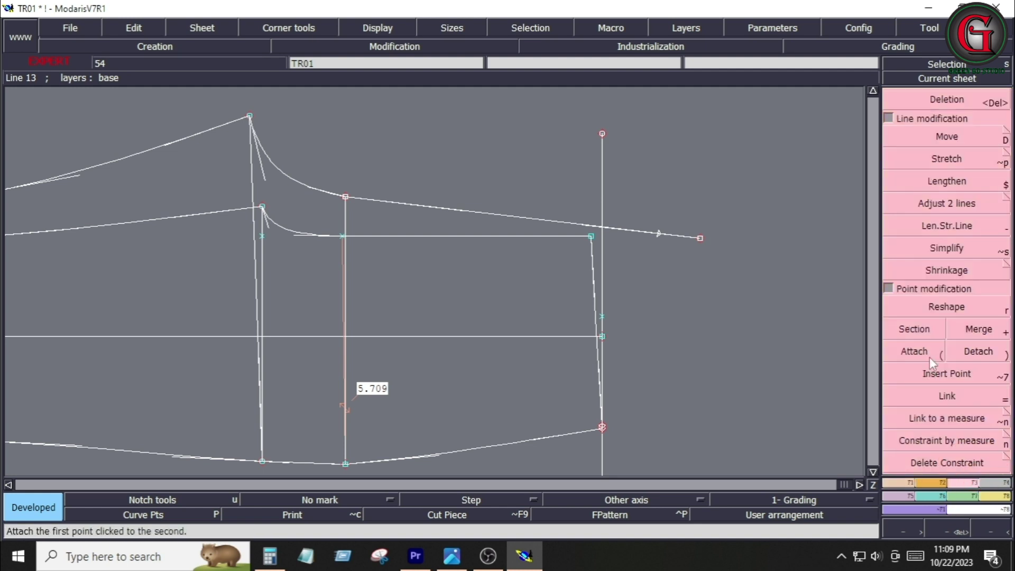
{"action": "left_click", "coordinate": [938, 372]}
{"action": "left_click", "coordinate": [659, 234]}
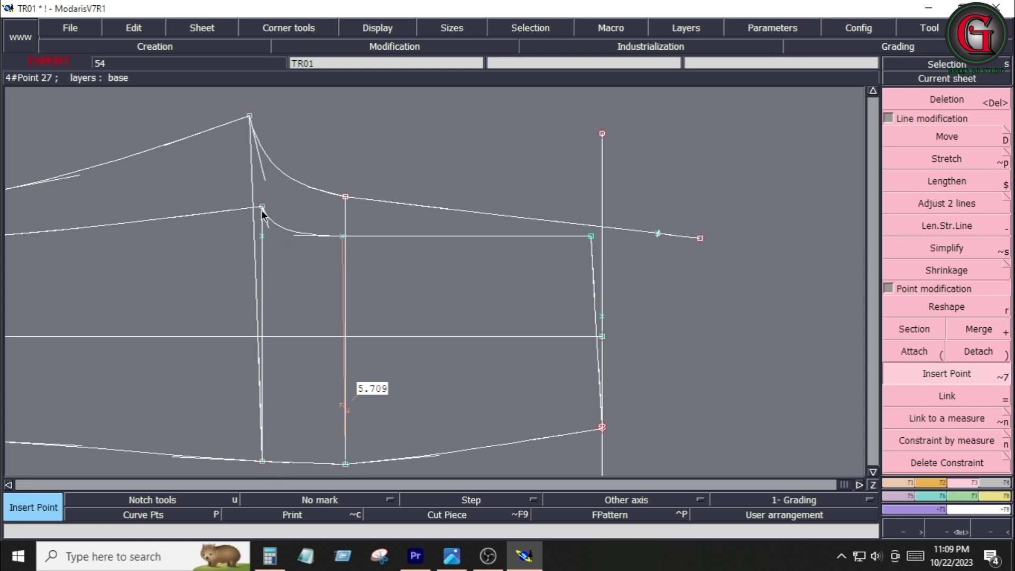
Step: Move the side seam point at crotch level inward with a shift of 0 in X and 0.25 in Y
{"action": "key", "text": "shift+d"}
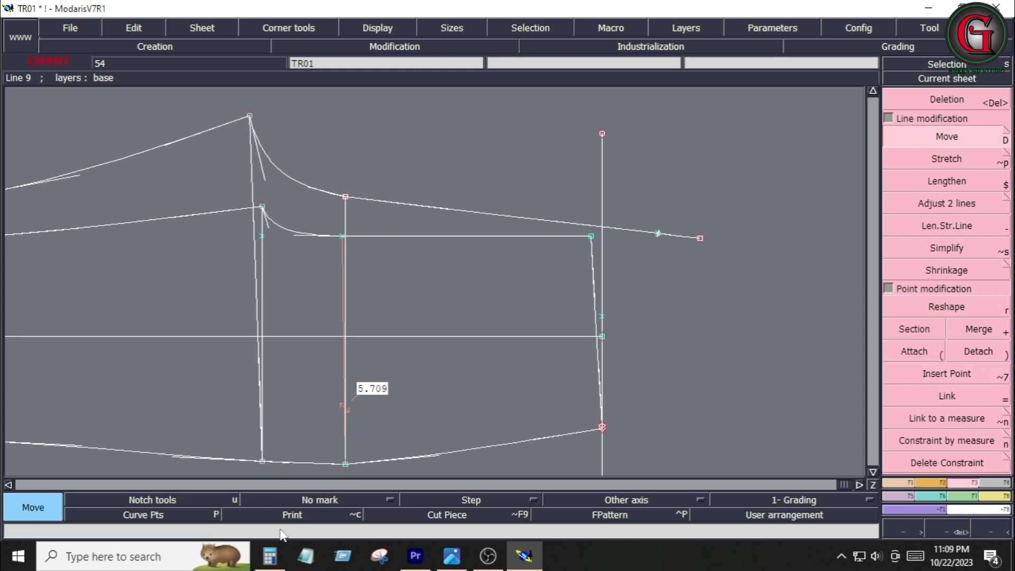
{"action": "left_click", "coordinate": [262, 461]}
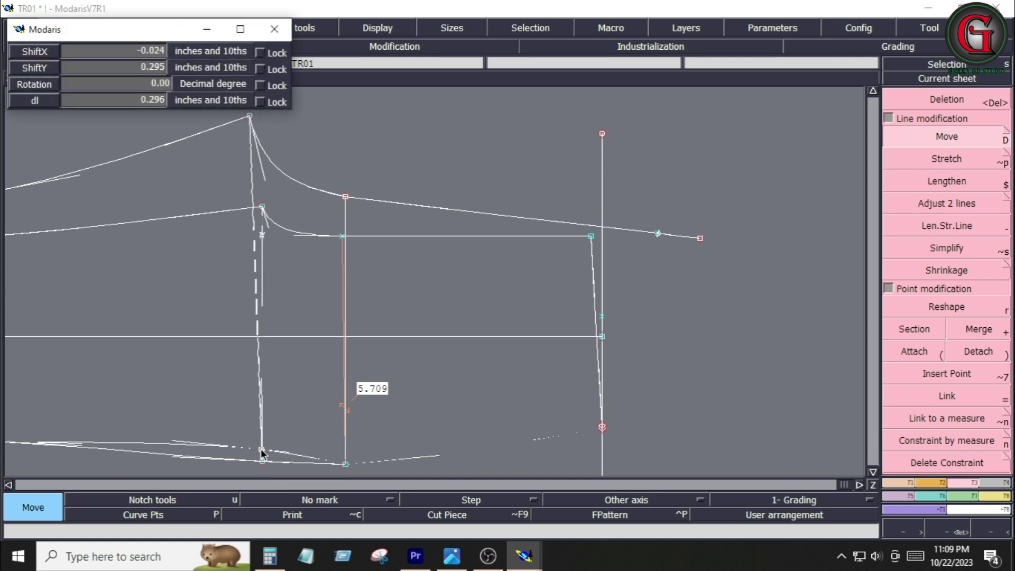
{"action": "key", "text": "Down"}
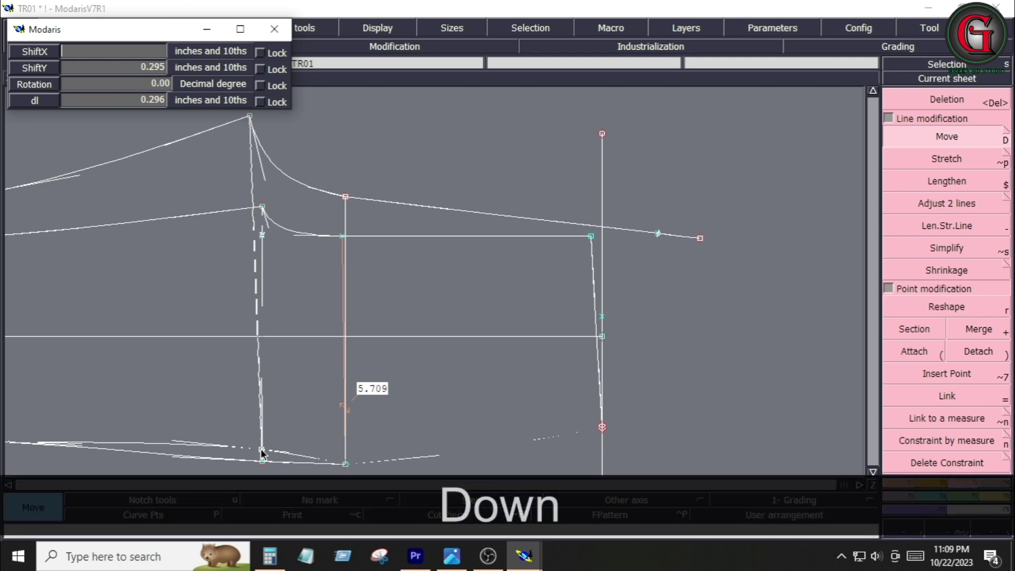
{"action": "type", "text": "0"}
{"action": "key", "text": "Down"}
{"action": "type", "text": ".25"}
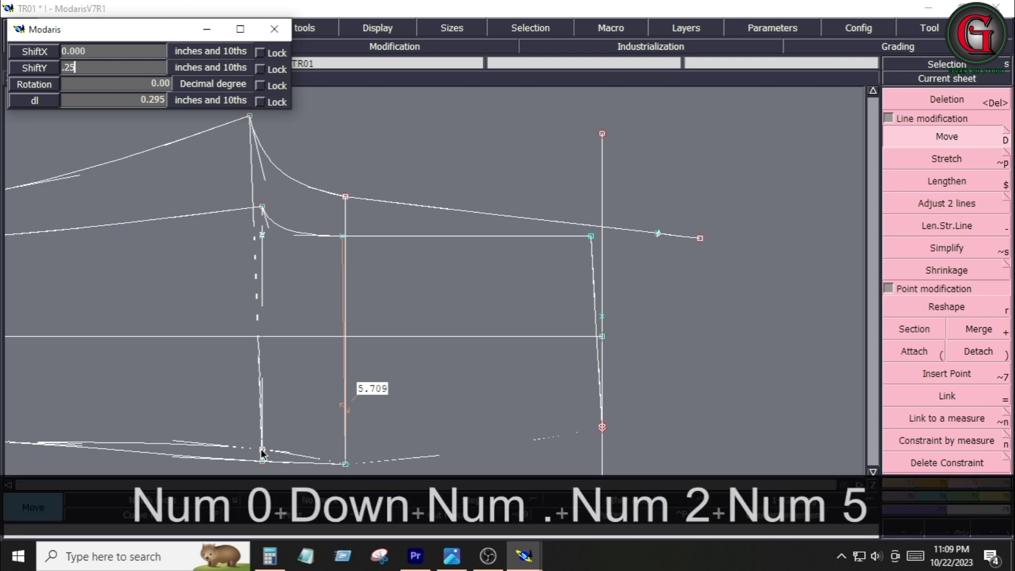
{"action": "key", "text": "Return"}
{"action": "left_click", "coordinate": [321, 426]}
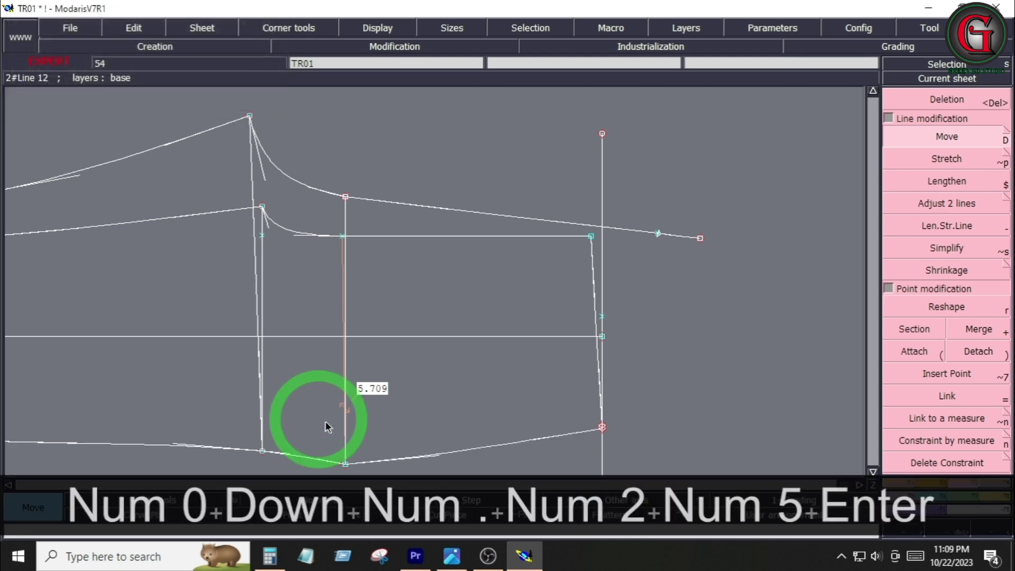
Step: Select both end points of the hip line and move them together with a shift of 0 in X and 0.25 in Y
{"action": "left_click_drag", "start_coordinate": [326, 184], "coordinate": [362, 474]}
{"action": "left_click", "coordinate": [346, 464]}
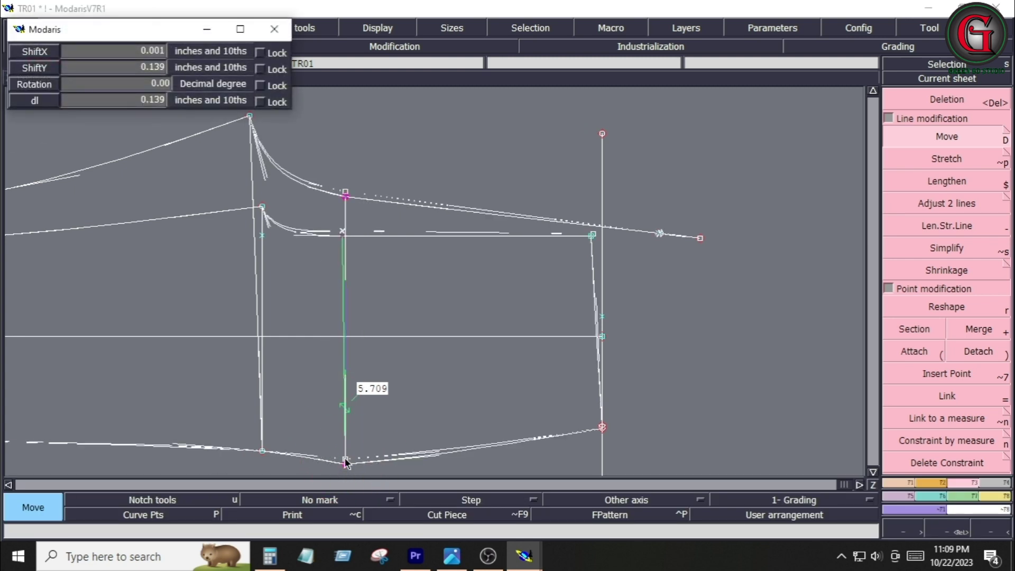
{"action": "key", "text": "Down"}
{"action": "key", "text": "Down"}
{"action": "key", "text": "Down"}
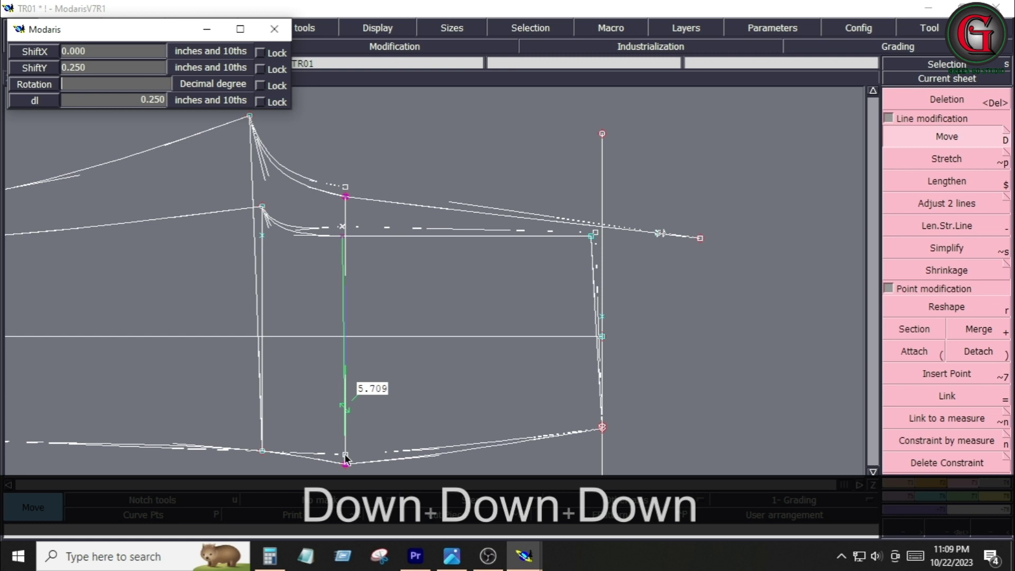
{"action": "key", "text": "Down"}
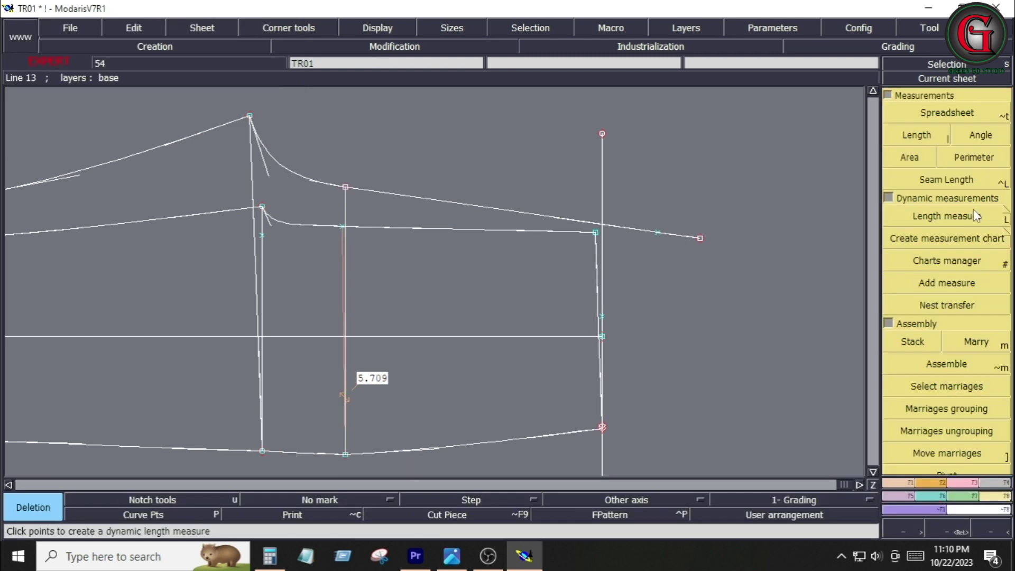
Step: Measure the back rise from crotch point to waist point, and slide the waist point along the line until it reads about 11.26 in
{"action": "left_click", "coordinate": [973, 209]}
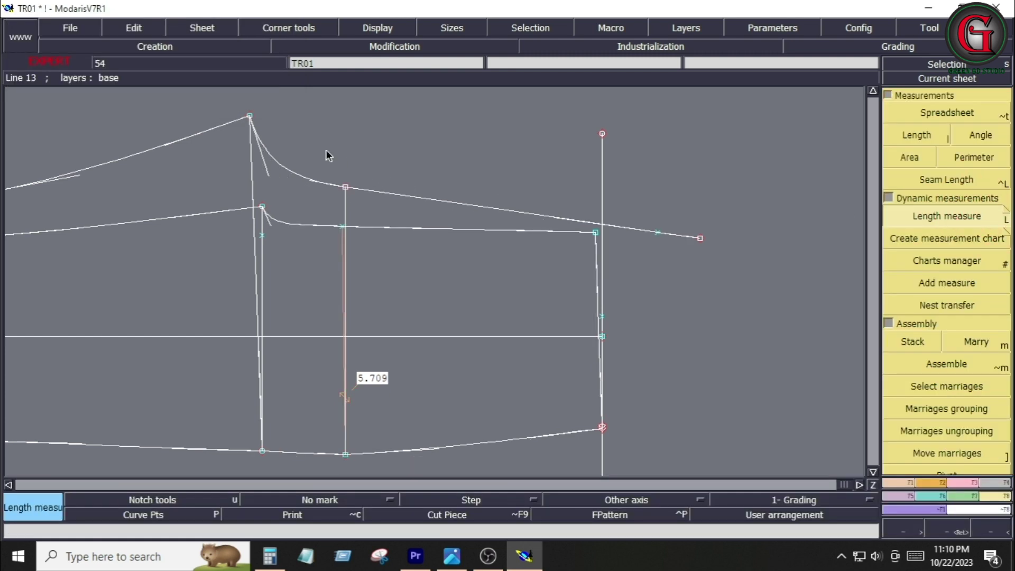
{"action": "left_click", "coordinate": [250, 115]}
{"action": "left_click", "coordinate": [657, 233]}
{"action": "key", "text": "F3"}
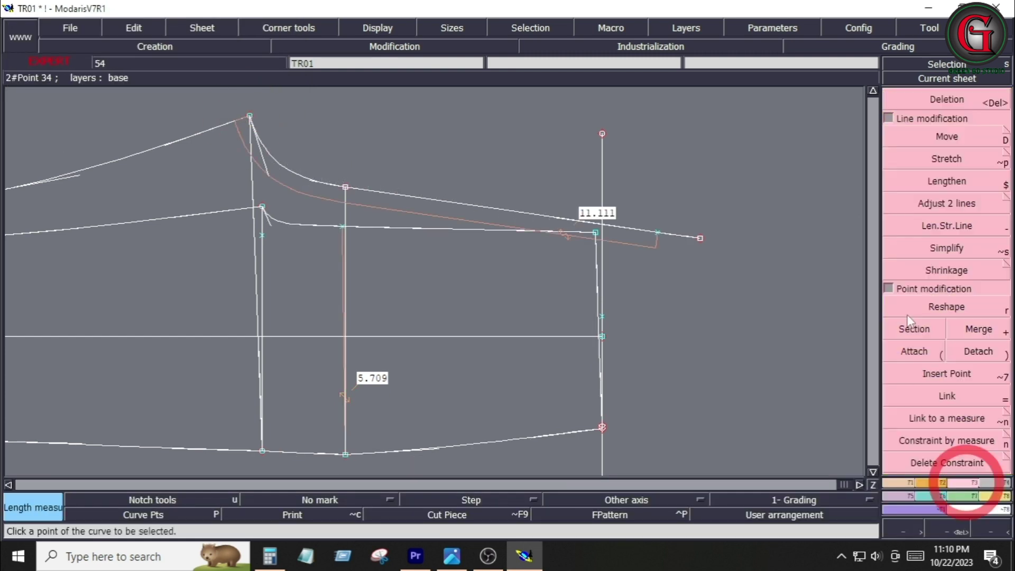
{"action": "left_click", "coordinate": [938, 308]}
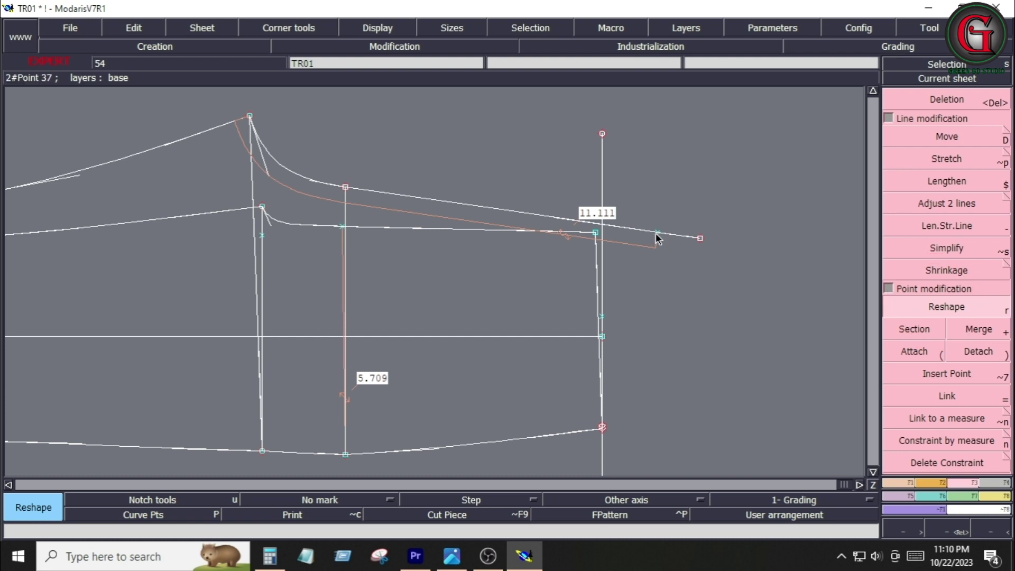
{"action": "left_click_drag", "start_coordinate": [656, 233], "coordinate": [668, 236]}
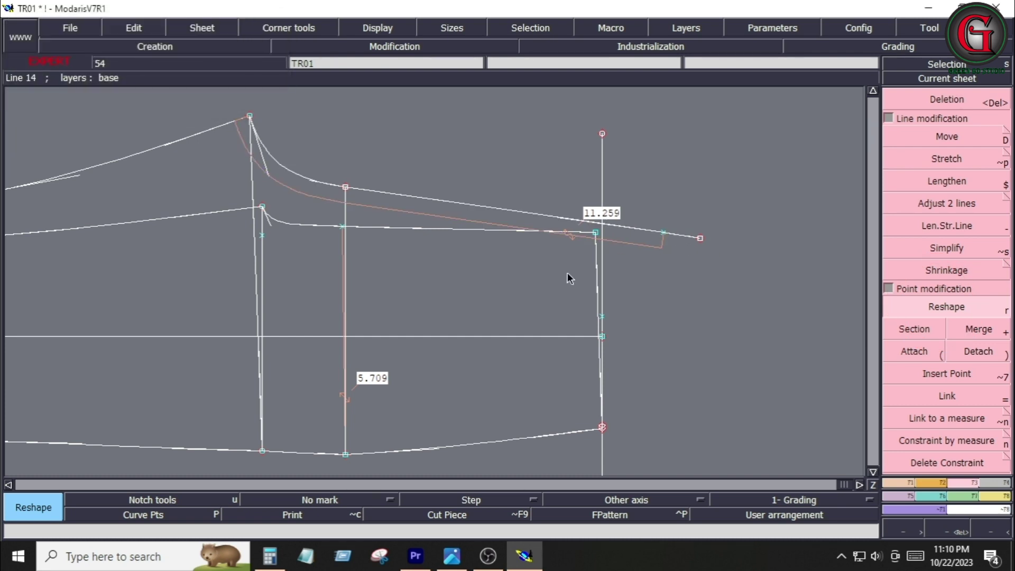
Step: Add a dynamic length measure along the front rise from the front crotch point to the front waist point
{"action": "key", "text": "space"}
{"action": "left_click", "coordinate": [262, 207]}
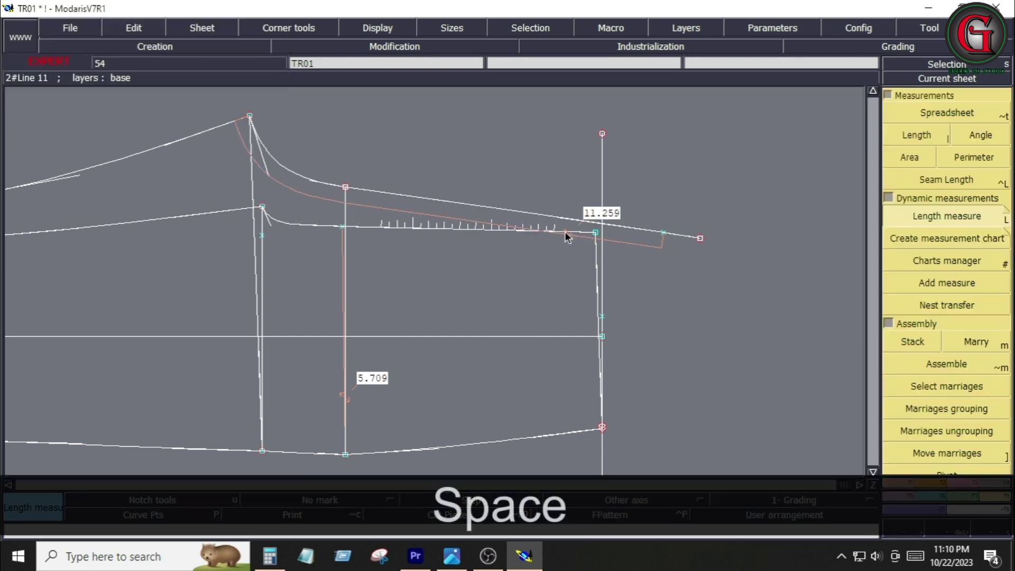
{"action": "left_click", "coordinate": [593, 233]}
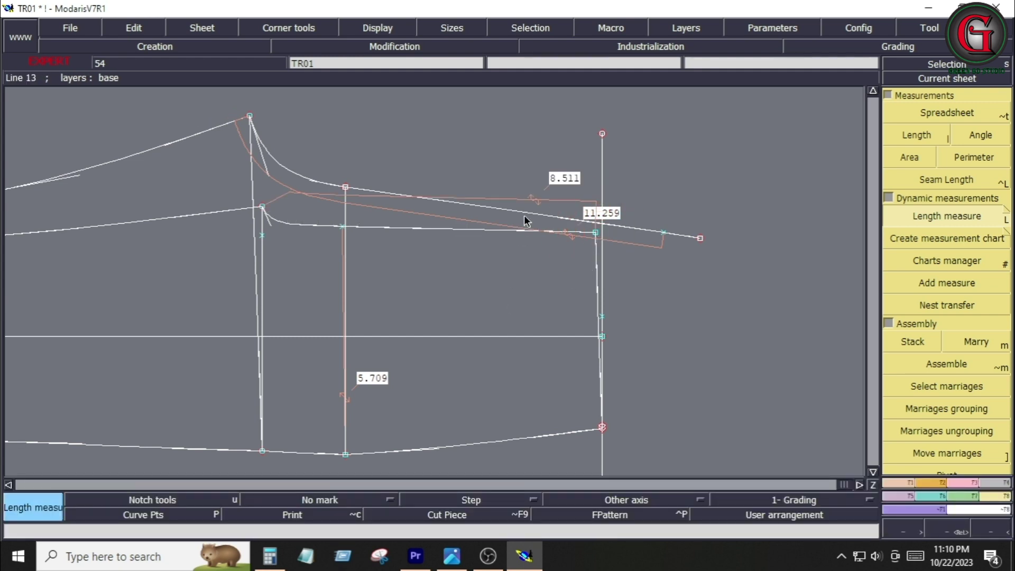
Step: Move the side seam's waist end point outward, past the waist line
{"action": "key", "text": "F3"}
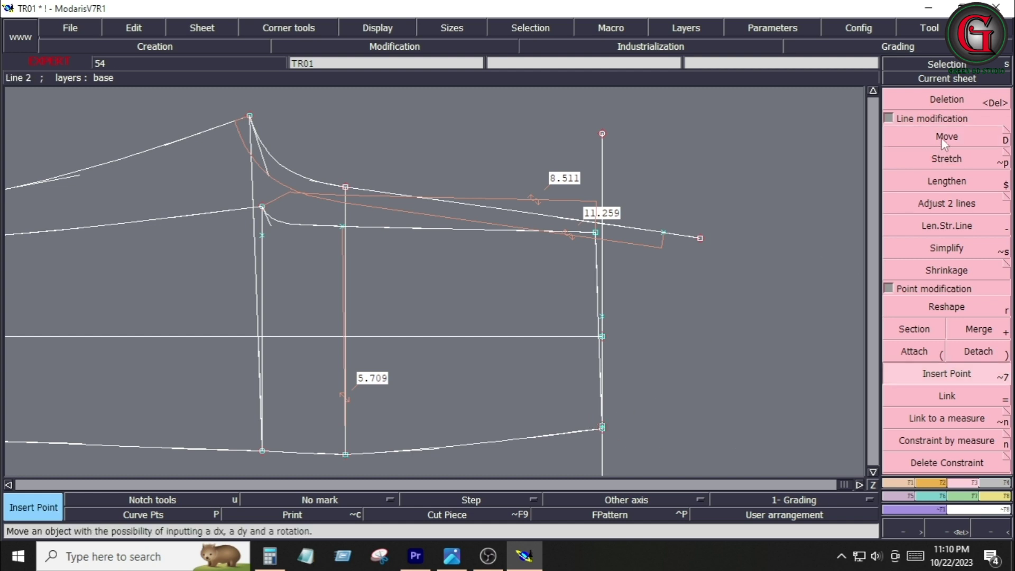
{"action": "left_click", "coordinate": [945, 141]}
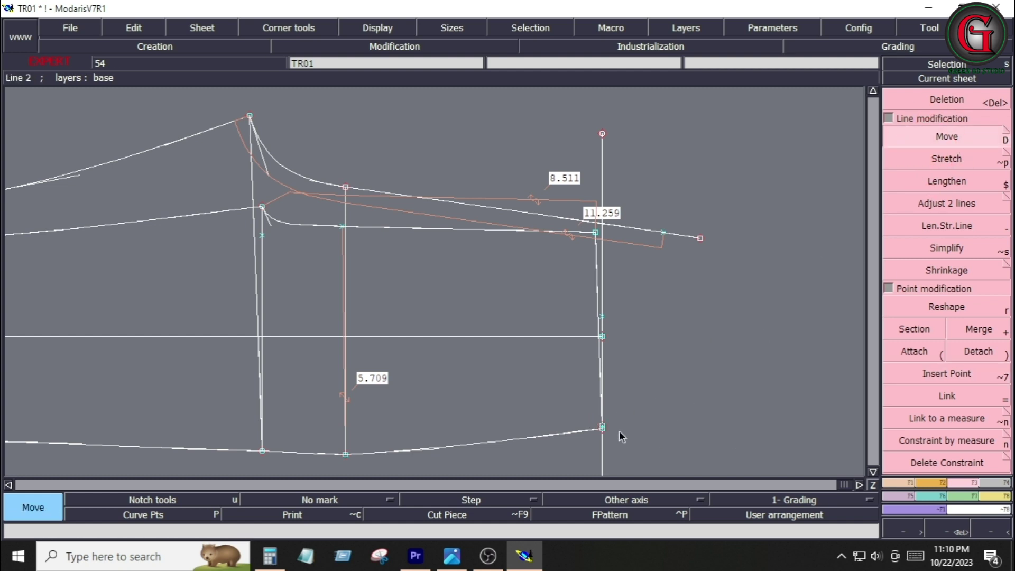
{"action": "left_click", "coordinate": [603, 428]}
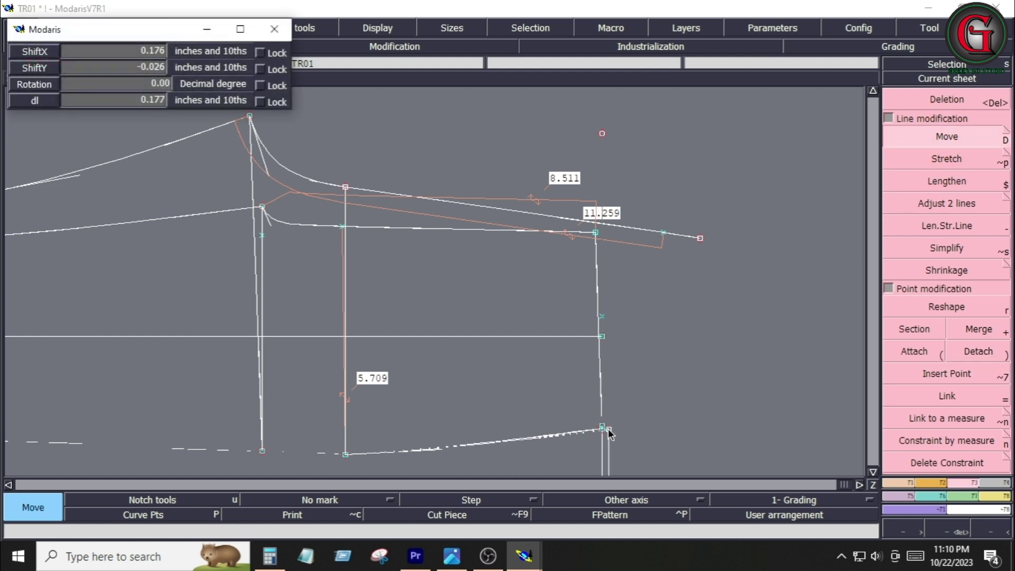
{"action": "left_click", "coordinate": [618, 449]}
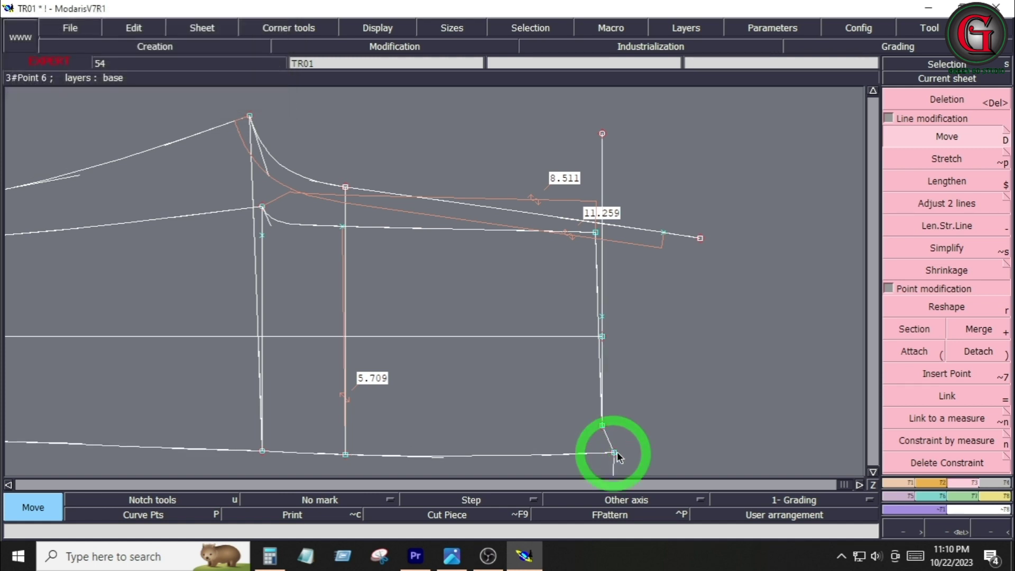
Step: Delete the slanted front waist line, the straight waist construction line and their leftover points
{"action": "key", "text": "Delete"}
{"action": "left_click", "coordinate": [601, 377]}
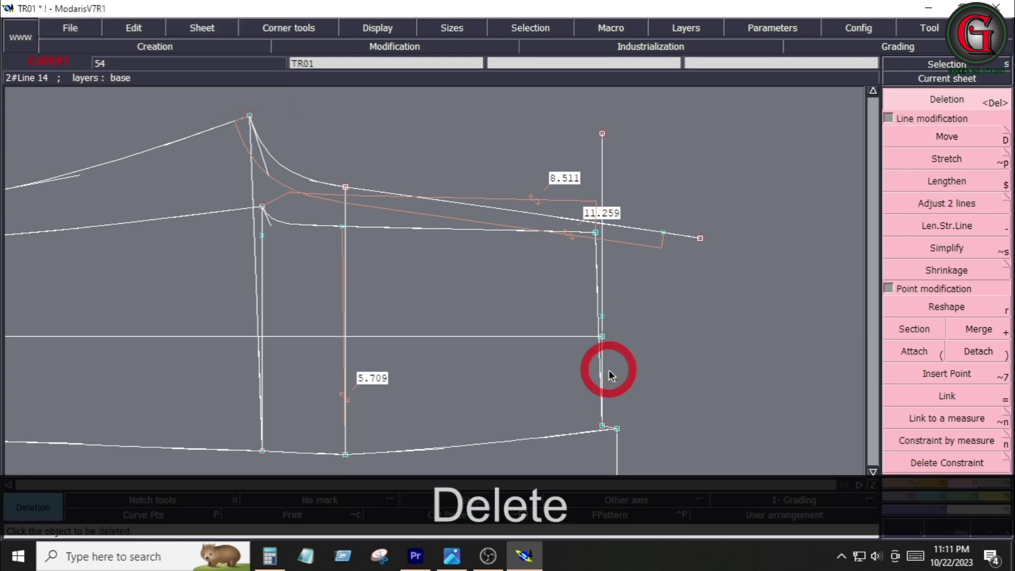
{"action": "left_click", "coordinate": [601, 302]}
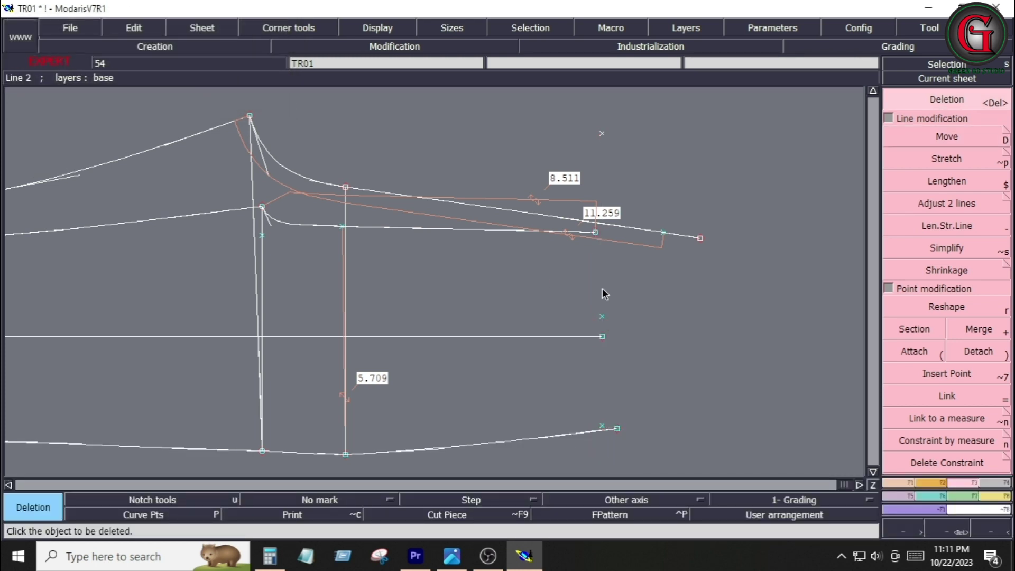
{"action": "left_click", "coordinate": [602, 134]}
Step: Move the side seam's waist end point with a shift of 0 in X and -1 in Y
{"action": "left_click", "coordinate": [946, 137]}
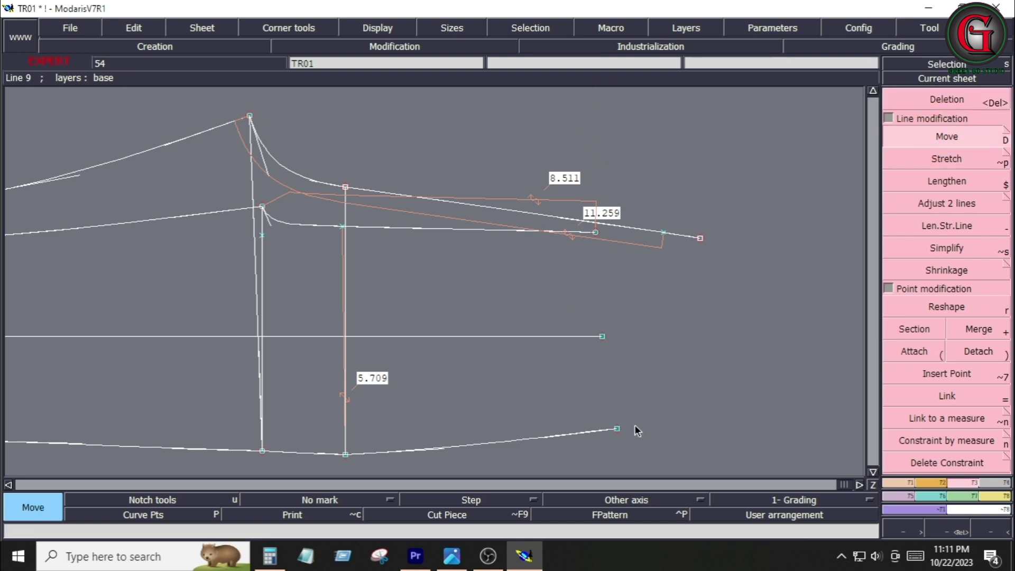
{"action": "left_click", "coordinate": [617, 428]}
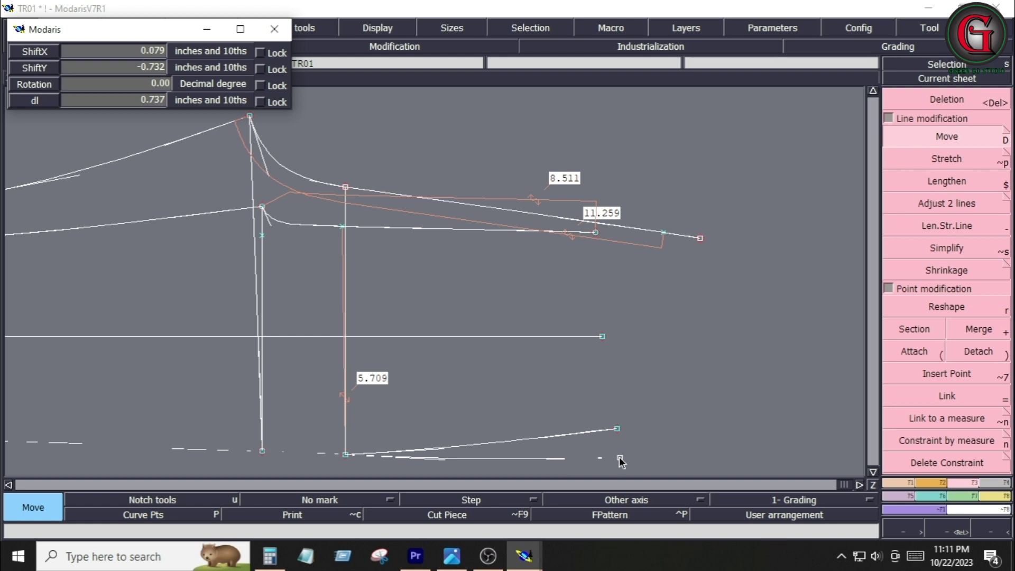
{"action": "type", "text": "1.5"}
{"action": "key", "text": "Down"}
{"action": "left_click", "coordinate": [93, 68]}
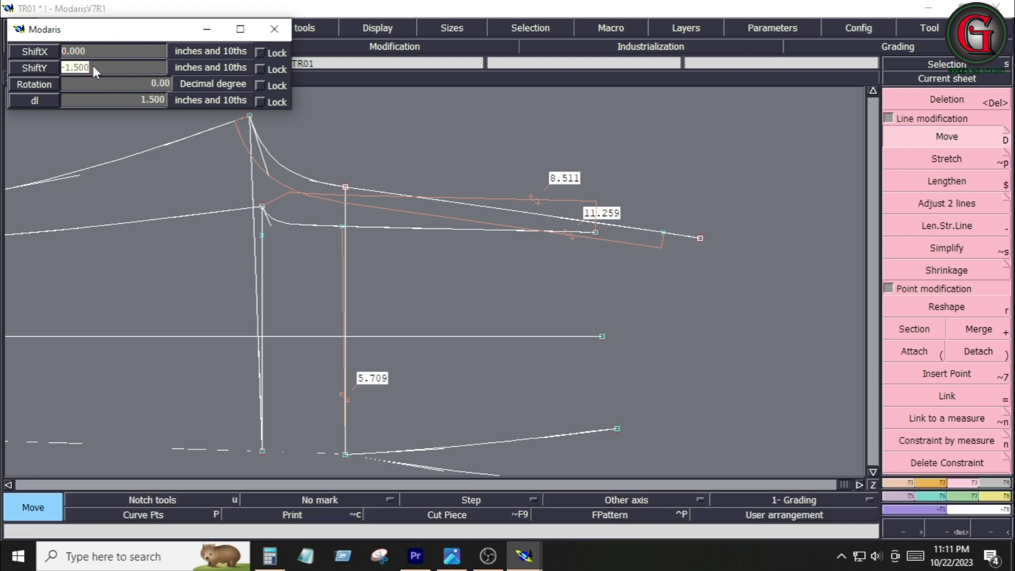
{"action": "type", "text": "-1"}
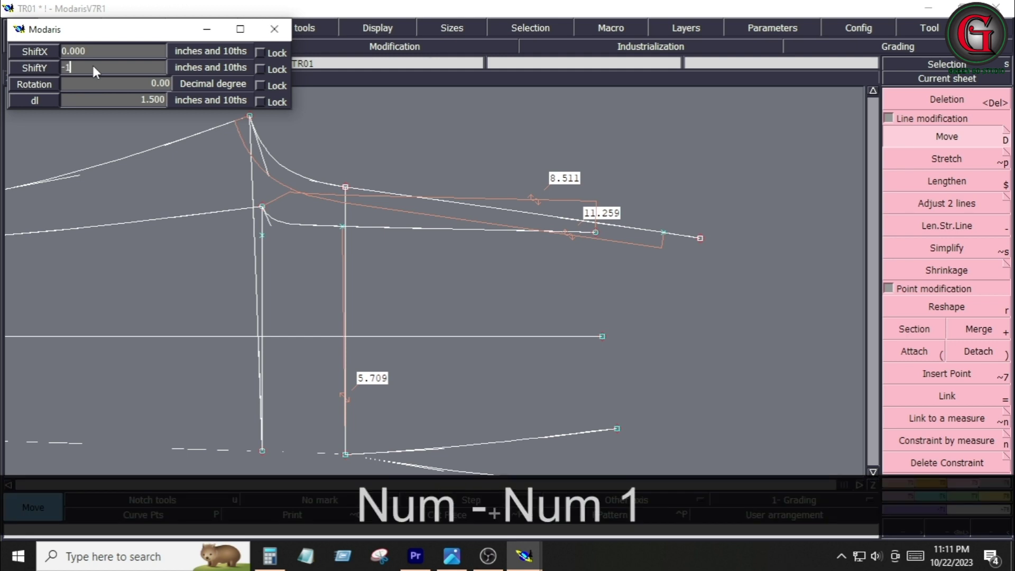
{"action": "key", "text": "Return"}
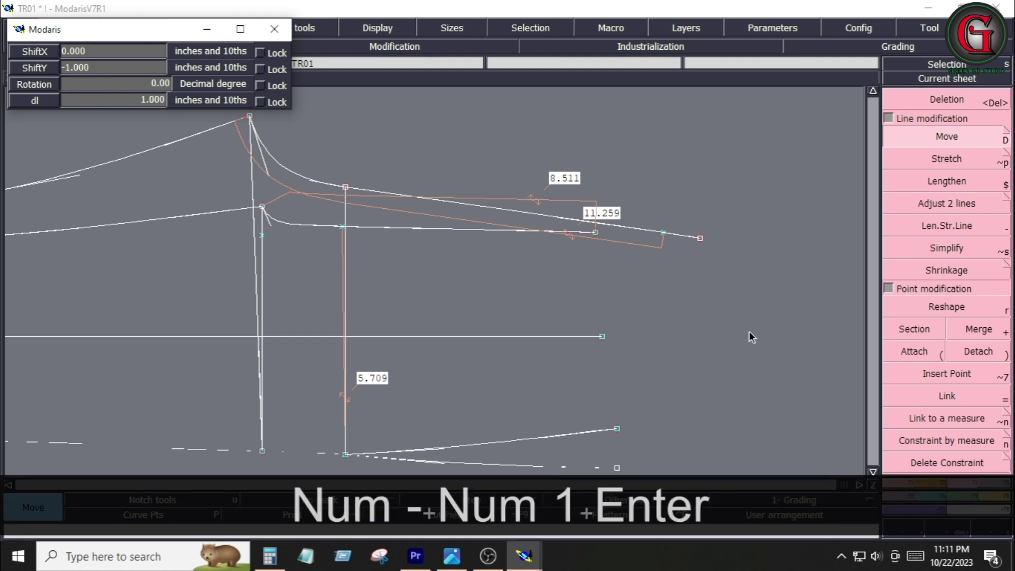
{"action": "left_click", "coordinate": [751, 337]}
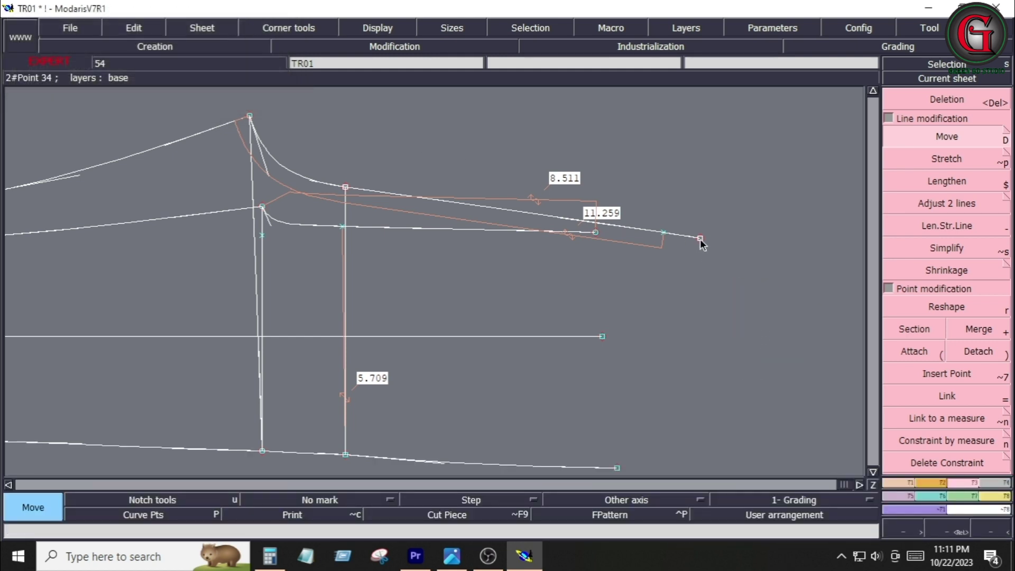
Step: Move the outer end point of the back rise line with a shift of 0 in X and 0.25 in Y
{"action": "left_click", "coordinate": [700, 239]}
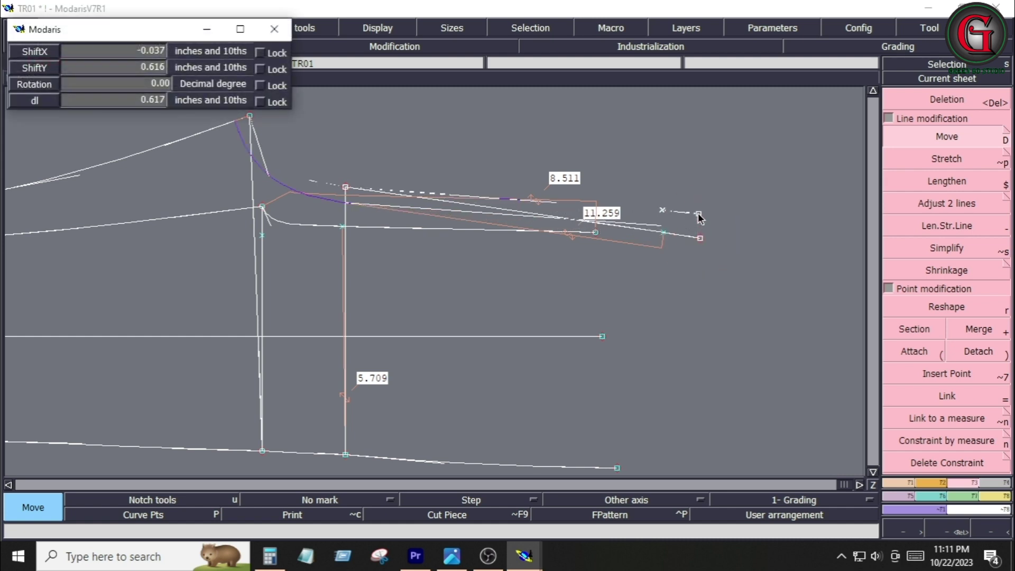
{"action": "key", "text": "Down"}
{"action": "type", "text": ".25"}
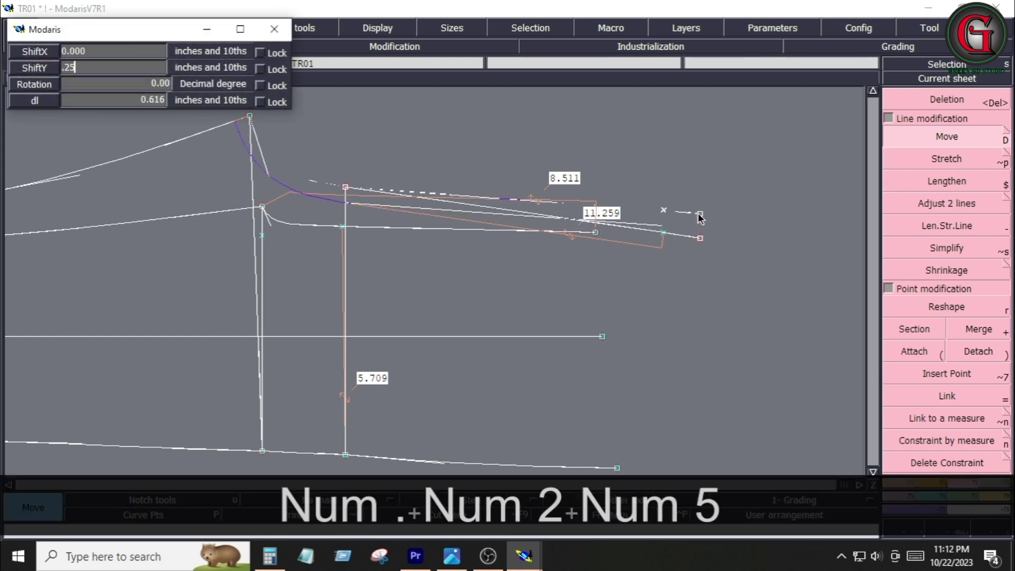
{"action": "key", "text": "Return"}
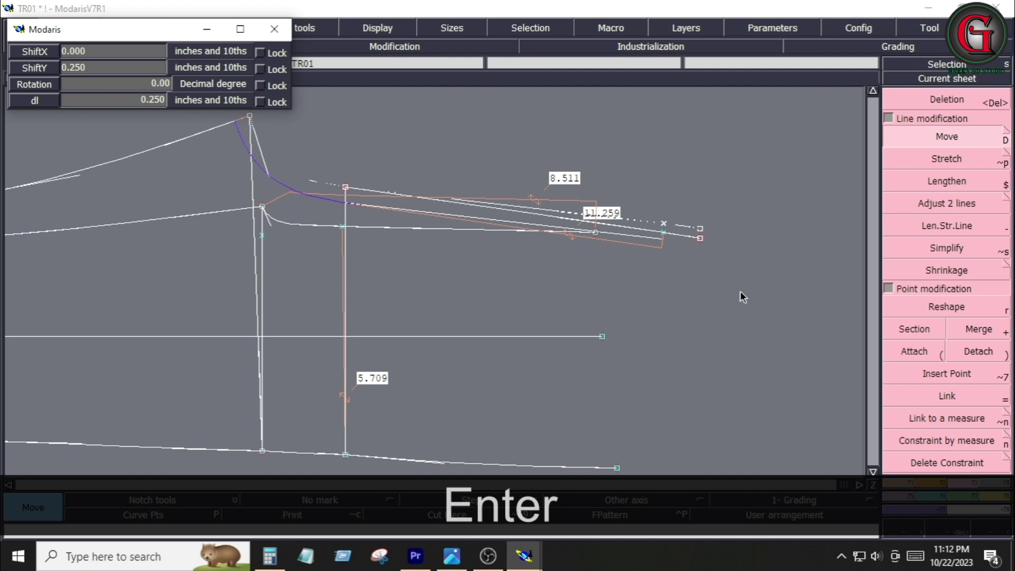
Step: Move the waist end point of the front rise with the same shift of 0 in X and 0.25 in Y
{"action": "left_click", "coordinate": [595, 232]}
{"action": "key", "text": "Down"}
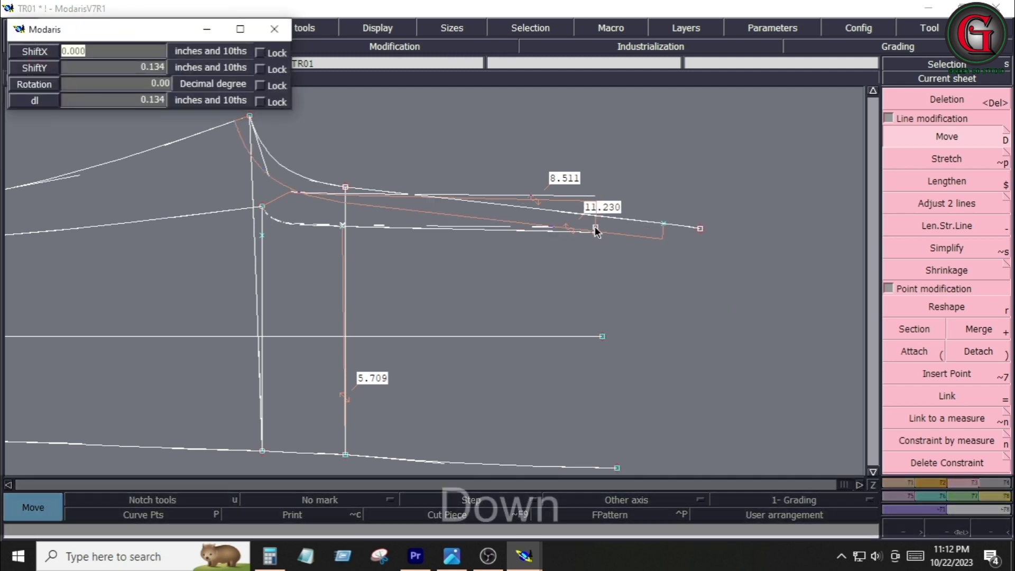
{"action": "key", "text": "Down"}
{"action": "key", "text": "Down"}
{"action": "left_click", "coordinate": [661, 283]}
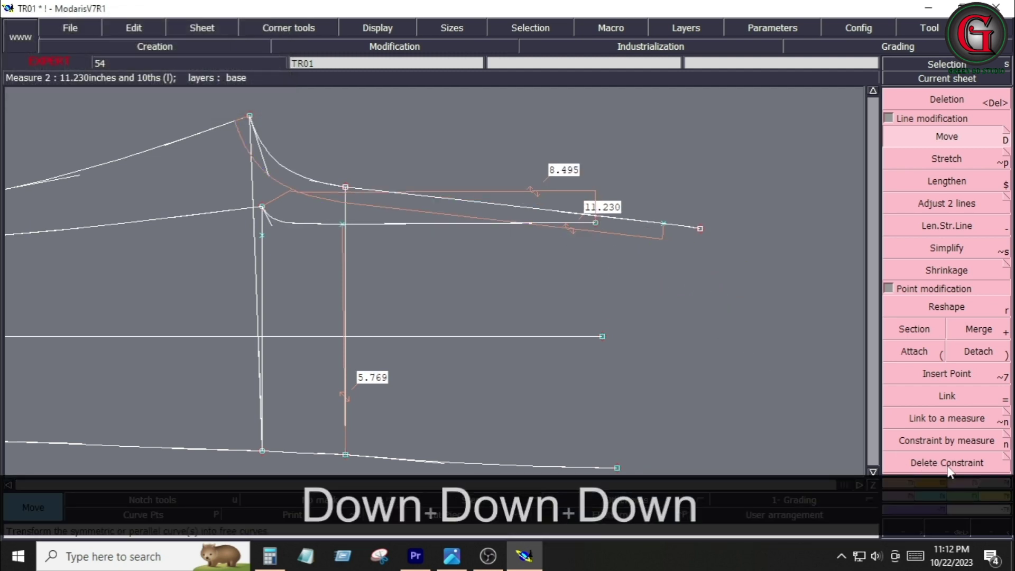
Step: Measure the front and back waist widths from the side seam point, and switch to Calculator to add 6.169 and 6.351
{"action": "scroll", "coordinate": [994, 242], "scroll_direction": "down", "scroll_amount": 10}
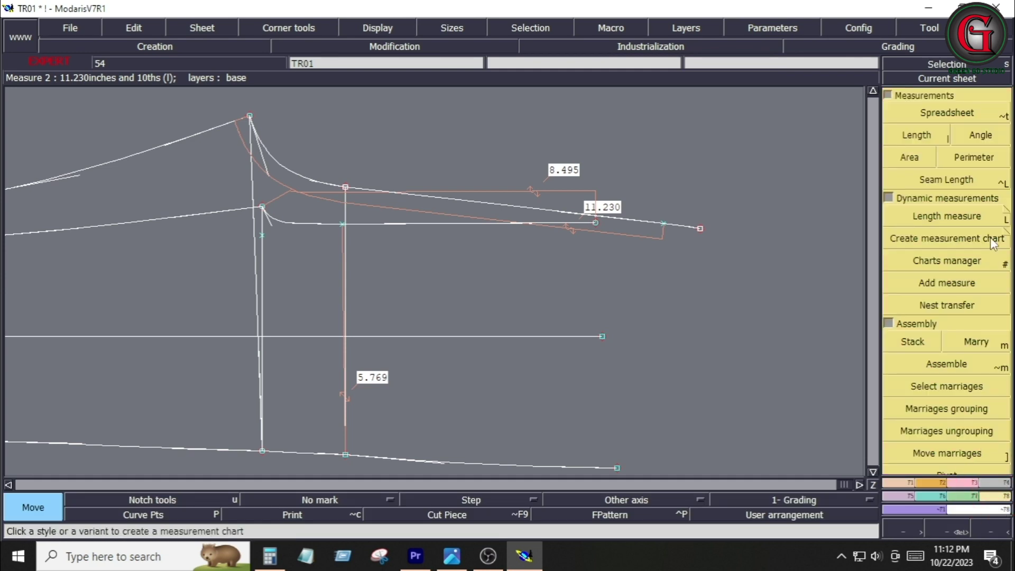
{"action": "left_click", "coordinate": [975, 216]}
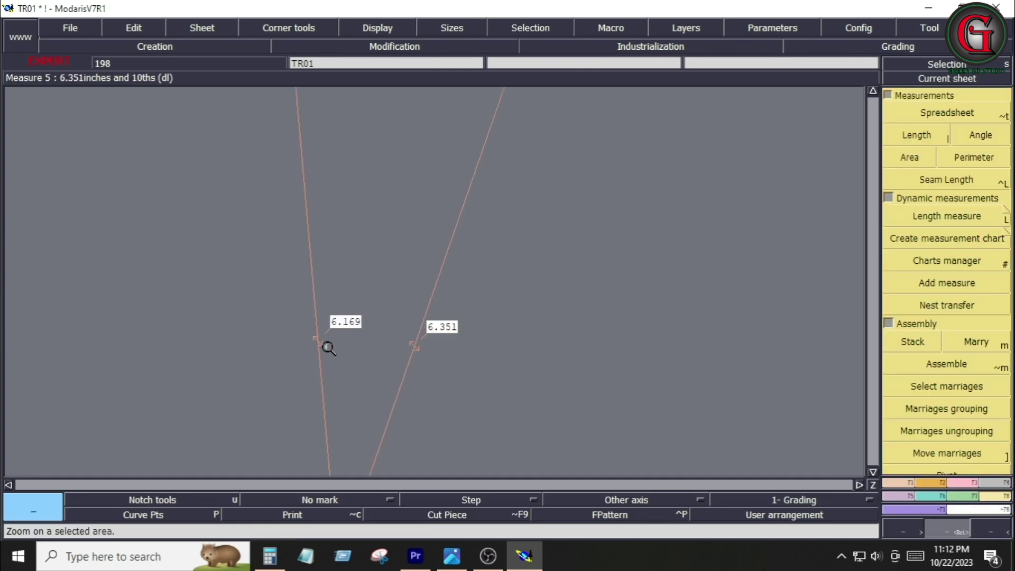
{"action": "left_click", "coordinate": [270, 557]}
{"action": "left_click_drag", "start_coordinate": [528, 131], "coordinate": [578, 136]}
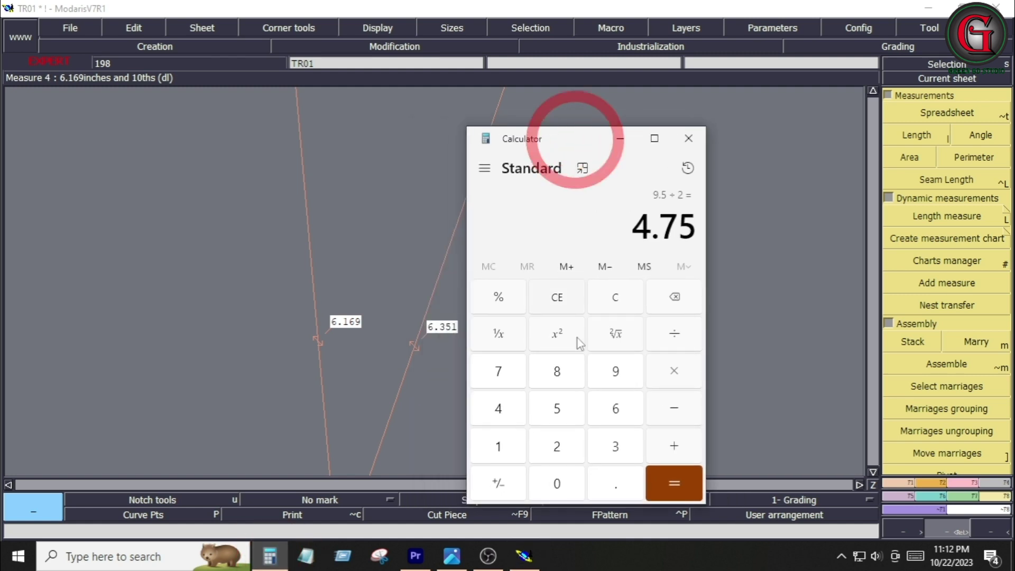
{"action": "left_click", "coordinate": [615, 418]}
{"action": "left_click", "coordinate": [615, 482]}
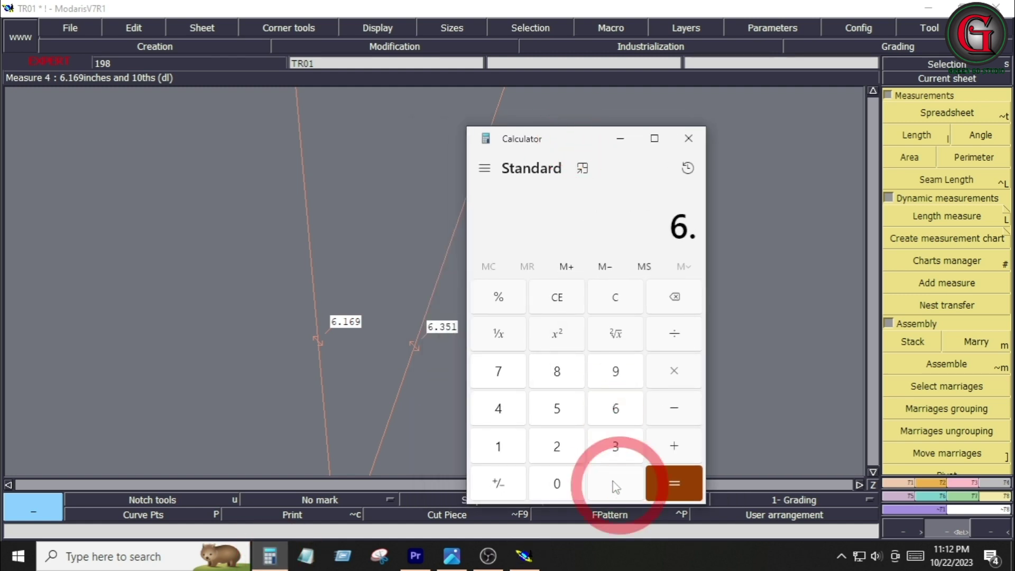
{"action": "left_click", "coordinate": [498, 447]}
{"action": "left_click", "coordinate": [615, 409]}
{"action": "left_click", "coordinate": [616, 371]}
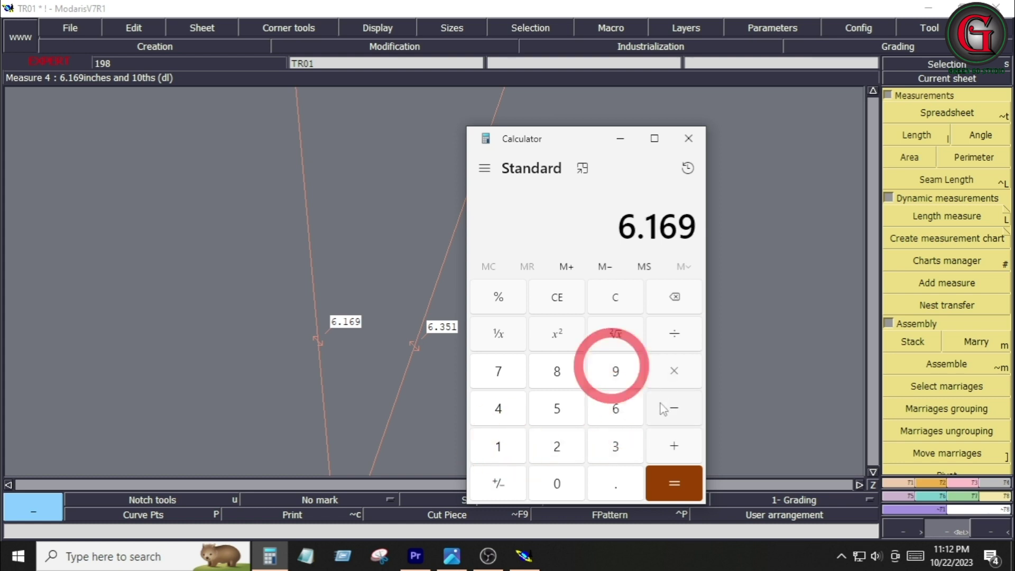
{"action": "left_click", "coordinate": [674, 446]}
{"action": "left_click", "coordinate": [615, 413]}
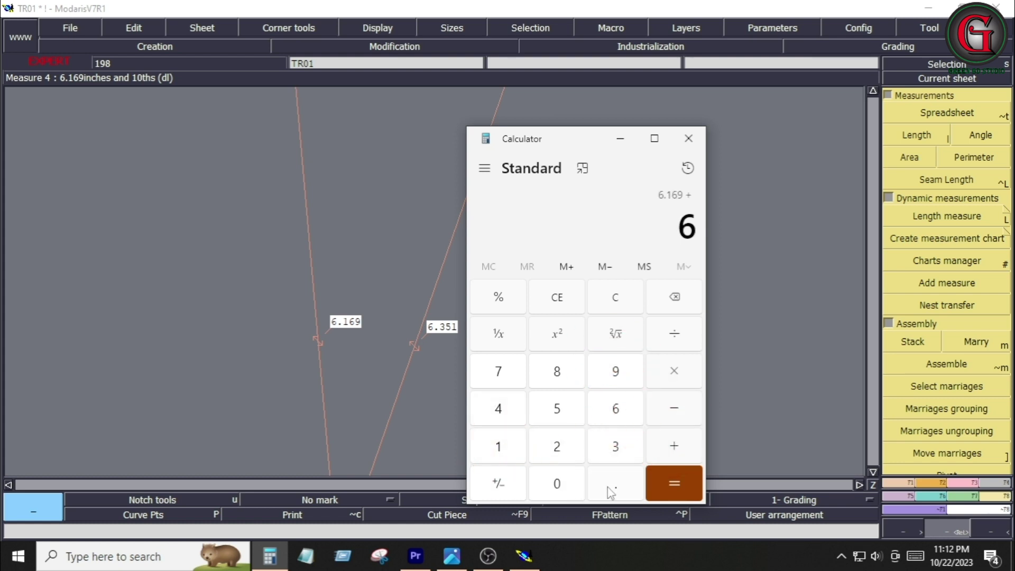
{"action": "left_click", "coordinate": [616, 482]}
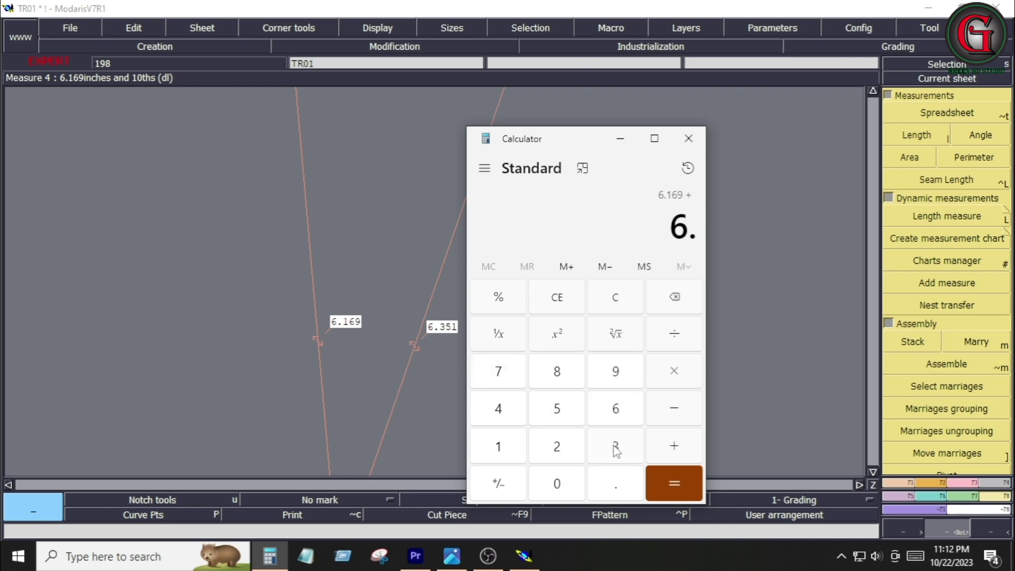
{"action": "left_click", "coordinate": [616, 448]}
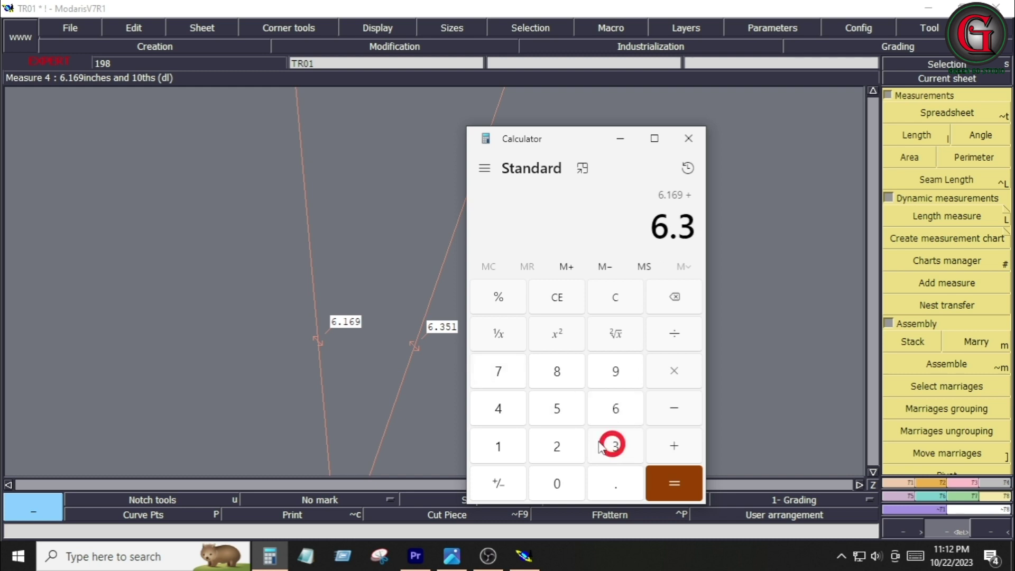
{"action": "left_click", "coordinate": [564, 410]}
{"action": "left_click", "coordinate": [498, 447]}
{"action": "left_click", "coordinate": [664, 482]}
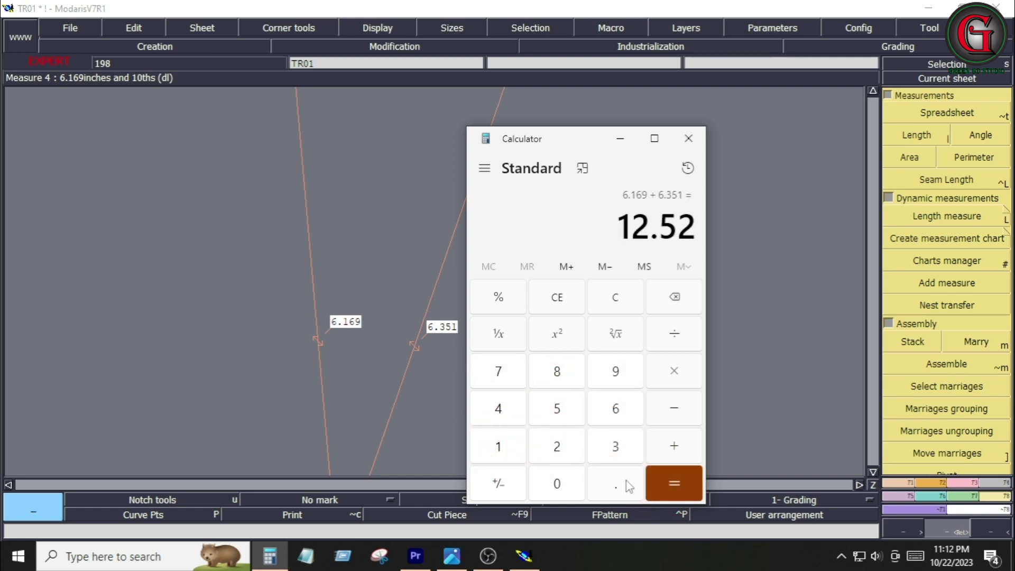
Step: Multiply the summed waist width by 2 in Calculator, and switch to the tech pack image to compare it with the waist measurement
{"action": "left_click", "coordinate": [674, 372]}
{"action": "left_click", "coordinate": [561, 448]}
{"action": "left_click", "coordinate": [684, 484]}
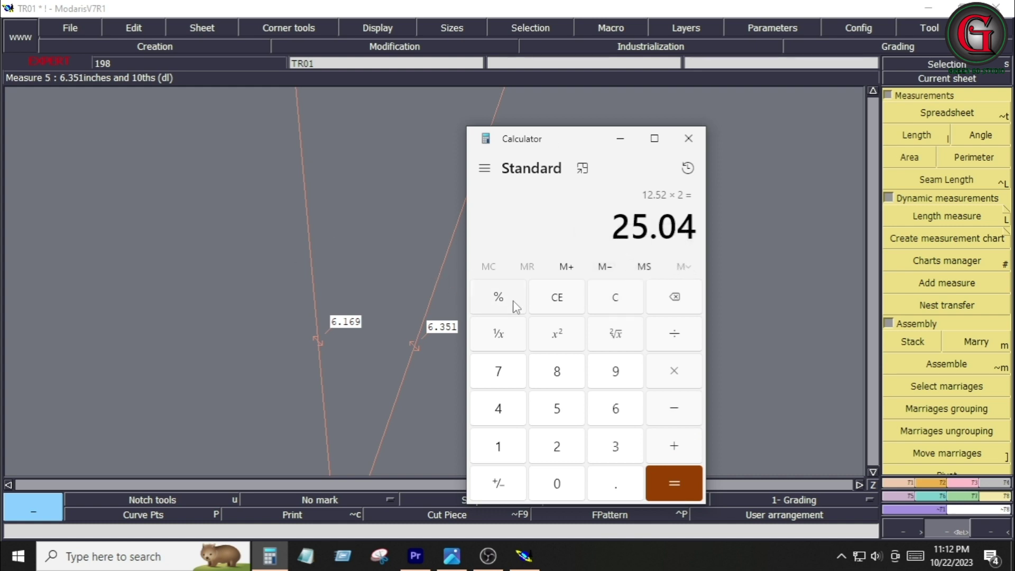
{"action": "left_click", "coordinate": [449, 561]}
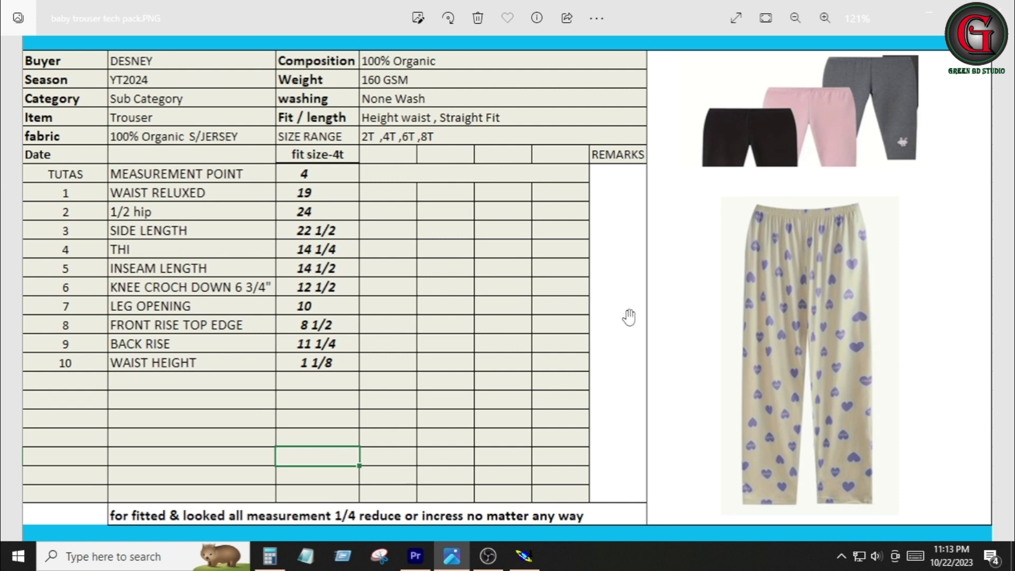
Step: Switch back to Modaris and delete the front and back rise measures and the two waist width measures
{"action": "key", "text": "alt+Tab"}
{"action": "key", "text": "Return"}
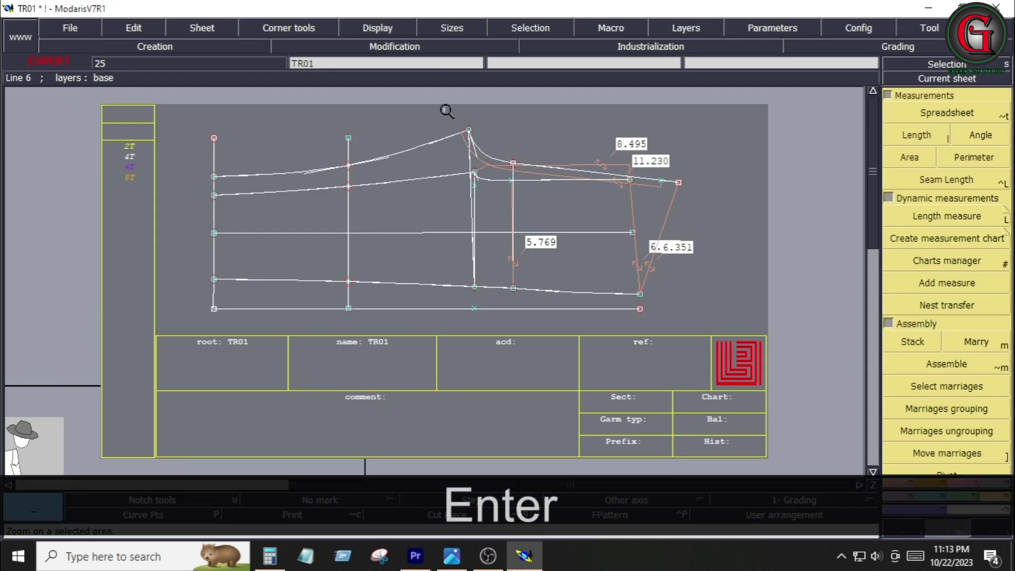
{"action": "left_click", "coordinate": [703, 333]}
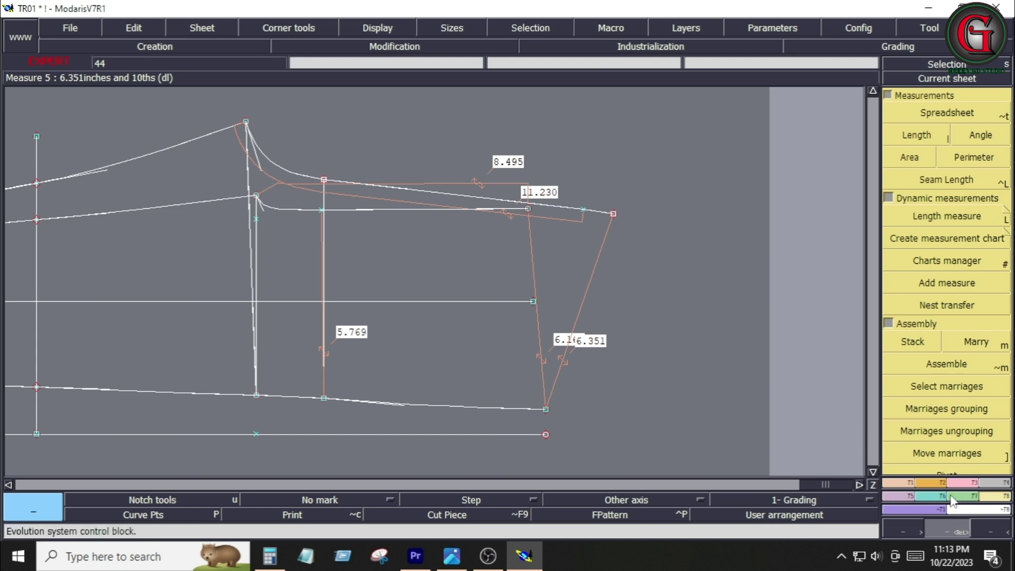
{"action": "key", "text": "Delete"}
{"action": "left_click", "coordinate": [529, 329]}
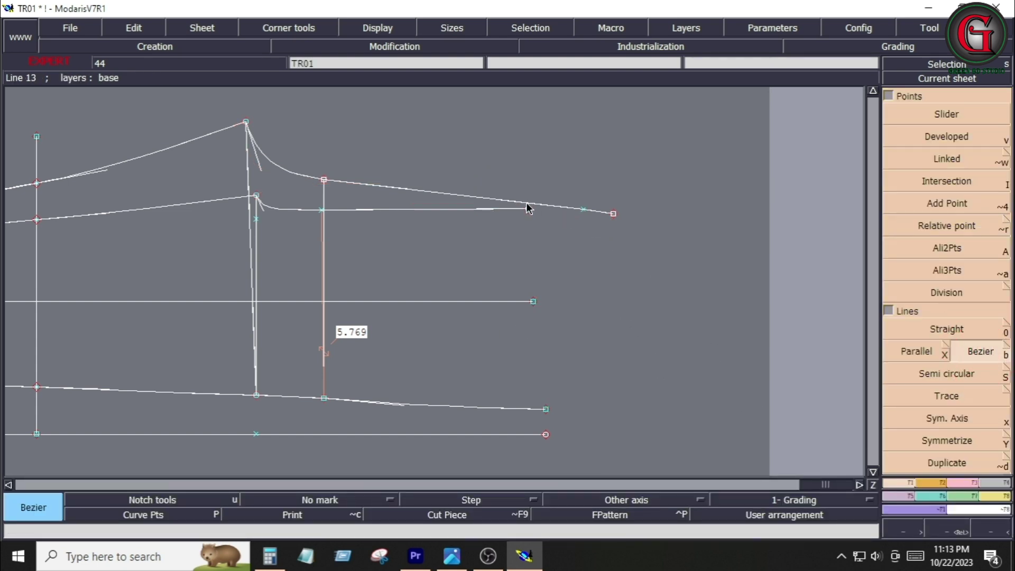
Step: Draw the front and back waist lines as Bezier lines joining each rise's waist end to the side seam point
{"action": "left_click", "coordinate": [528, 208]}
{"action": "left_click", "coordinate": [547, 409]}
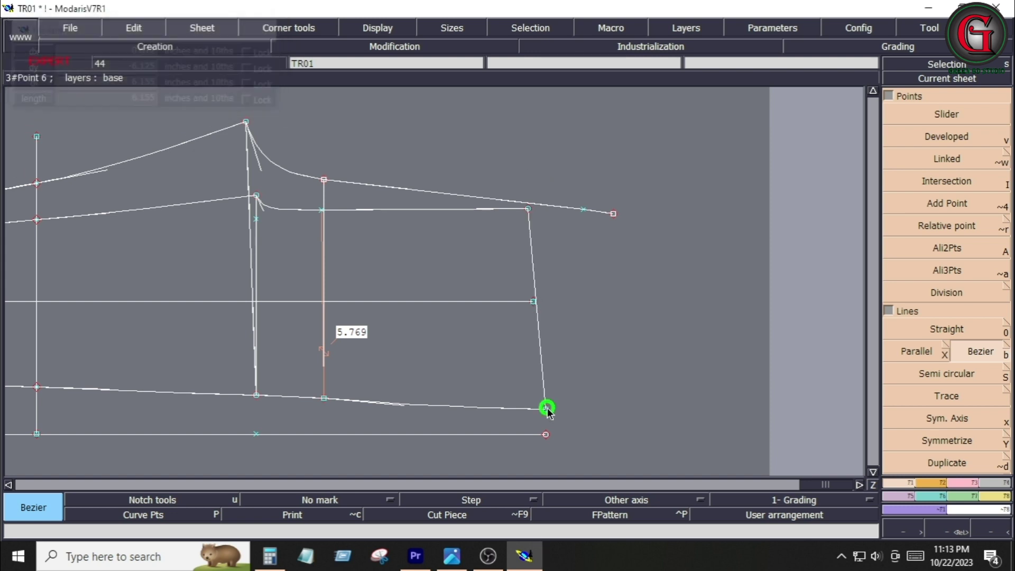
{"action": "left_click", "coordinate": [547, 408]}
{"action": "left_click", "coordinate": [613, 214]}
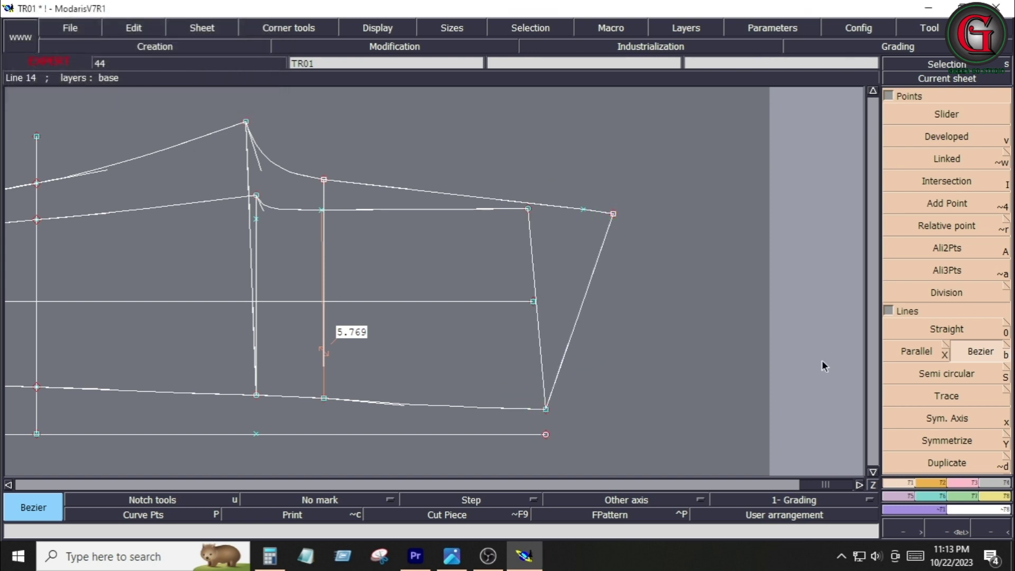
Step: Reshape the front and back waist lines into smooth curves, and delete the leftover point on the back rise line
{"action": "left_click", "coordinate": [963, 483]}
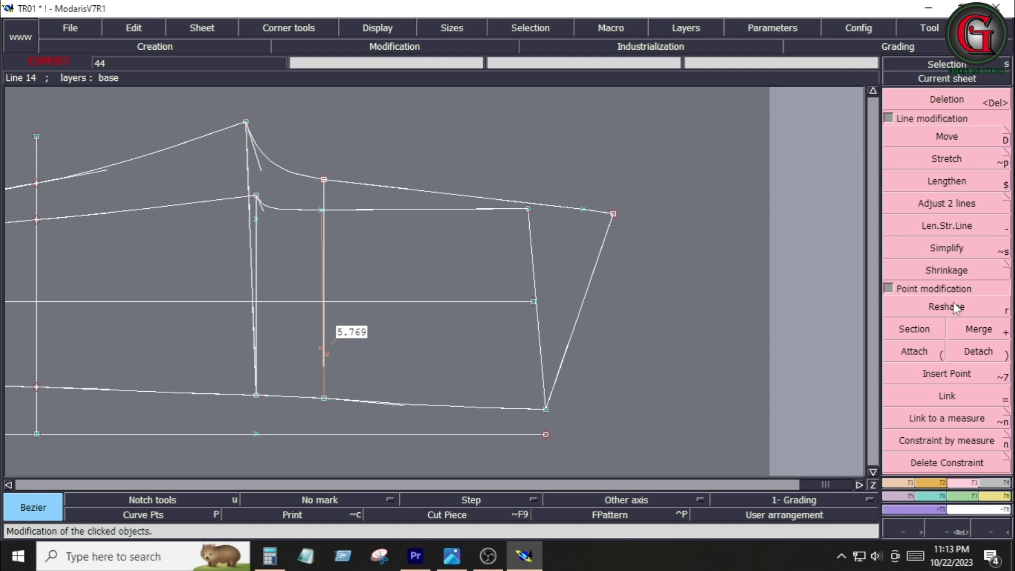
{"action": "left_click", "coordinate": [946, 307]}
{"action": "left_click", "coordinate": [532, 263]}
{"action": "left_click", "coordinate": [525, 279]}
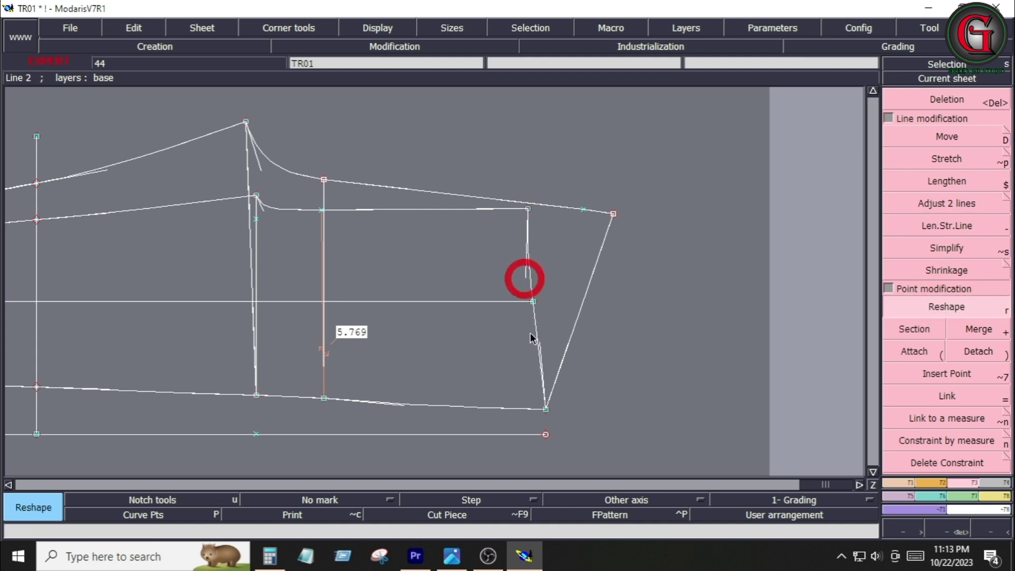
{"action": "left_click", "coordinate": [530, 344]}
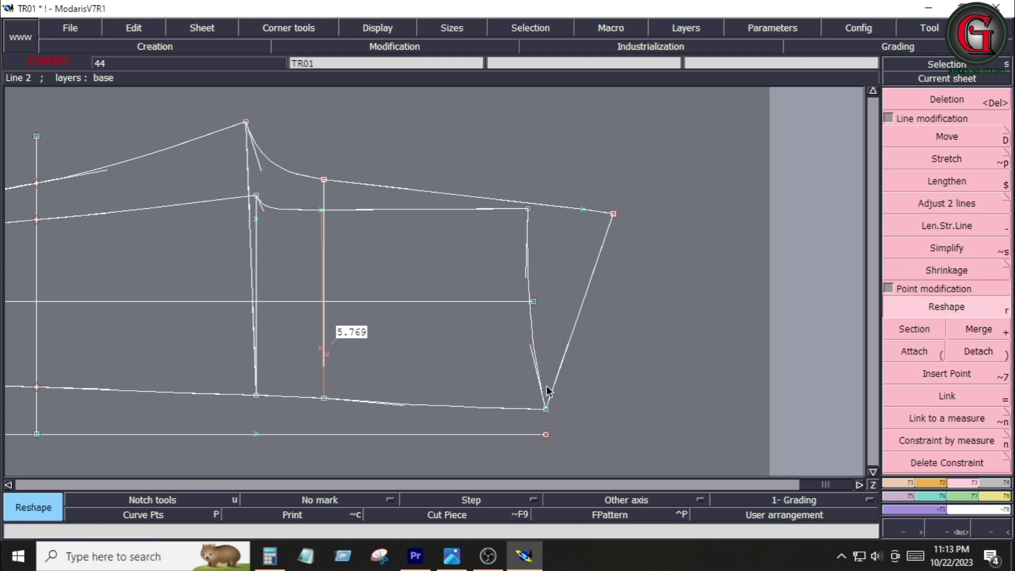
{"action": "left_click", "coordinate": [560, 367]}
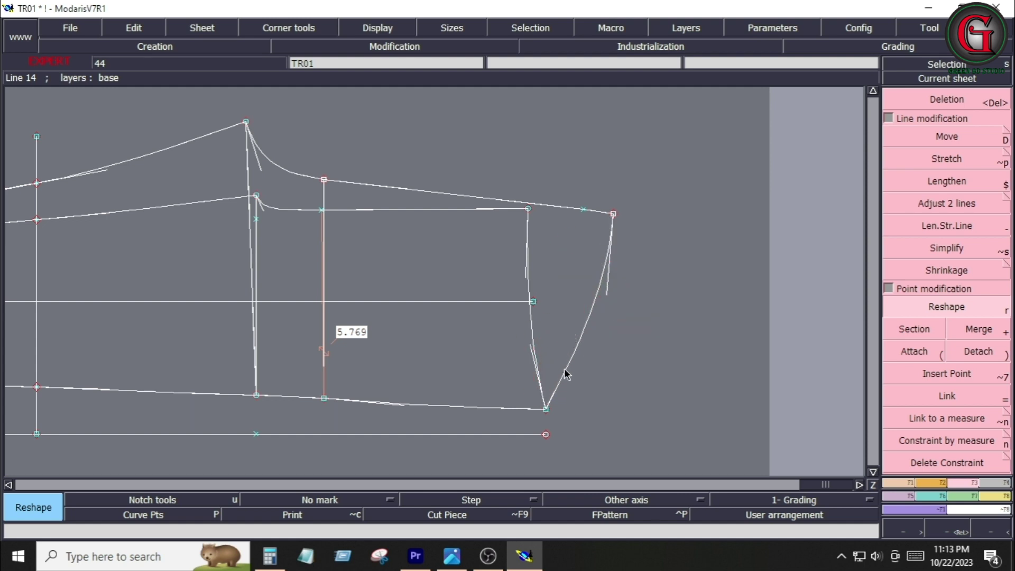
{"action": "left_click", "coordinate": [586, 350]}
{"action": "key", "text": "Delete"}
{"action": "left_click", "coordinate": [582, 209]}
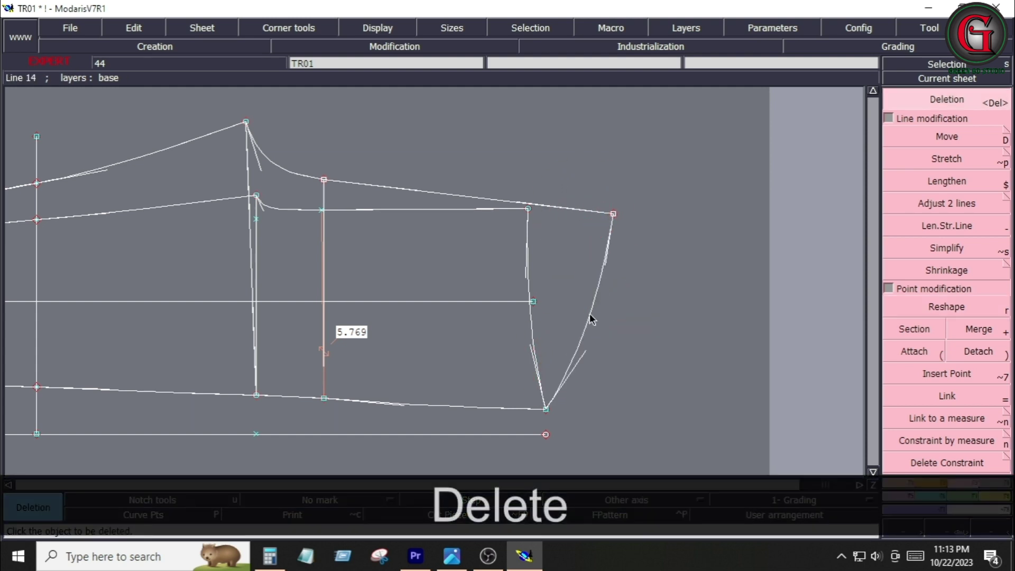
Step: Create a symmetry axis along the back rise line and mirror the back and front waist curves about it
{"action": "left_click", "coordinate": [906, 481]}
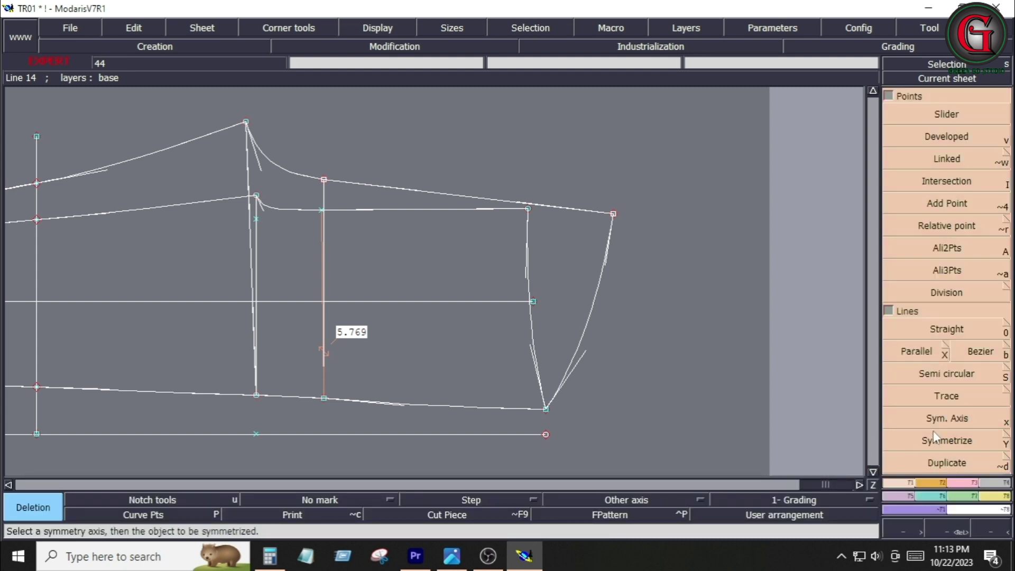
{"action": "left_click", "coordinate": [942, 421]}
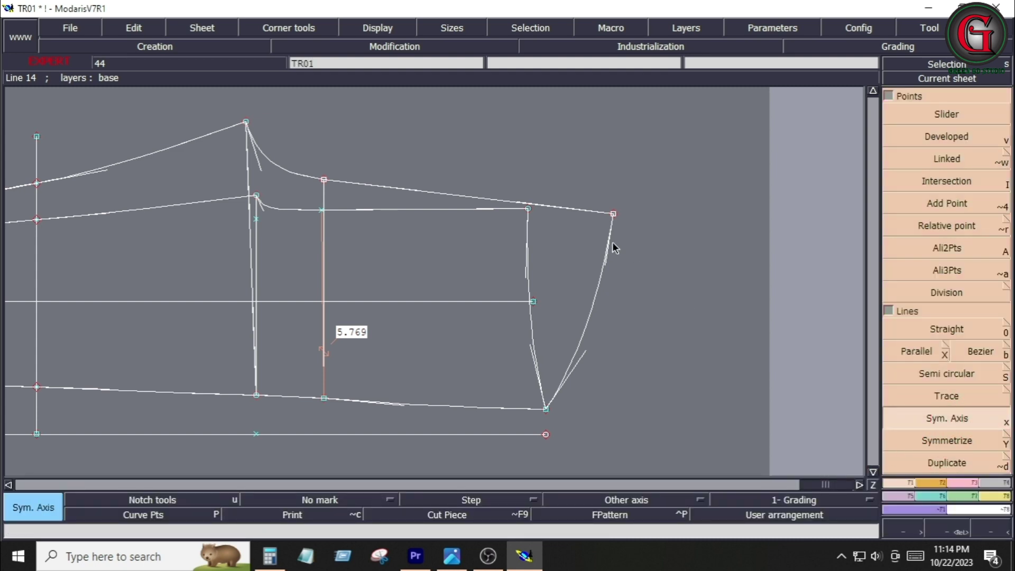
{"action": "left_click", "coordinate": [468, 198]}
{"action": "left_click", "coordinate": [563, 208]}
{"action": "left_click", "coordinate": [952, 440]}
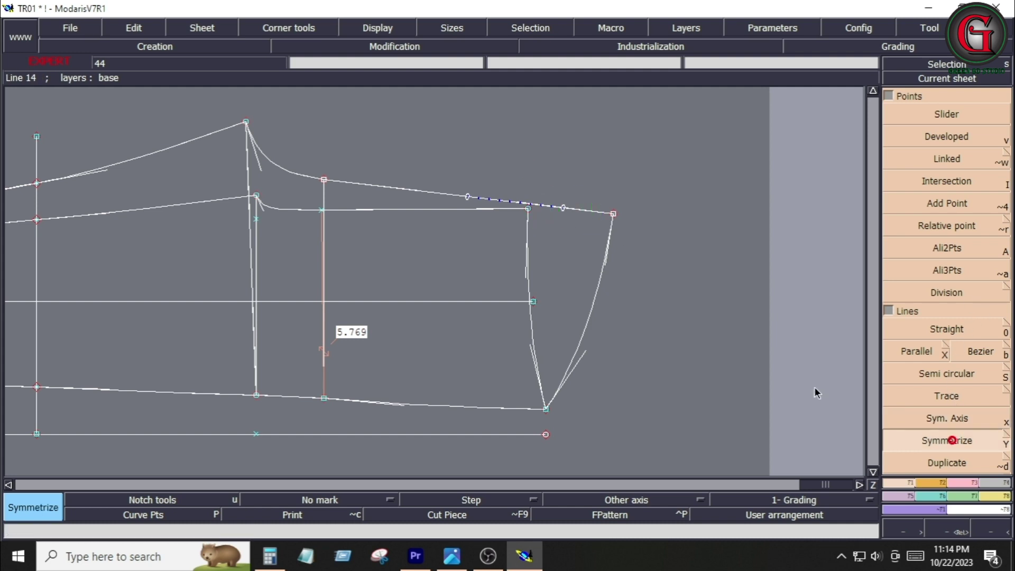
{"action": "left_click", "coordinate": [596, 296]}
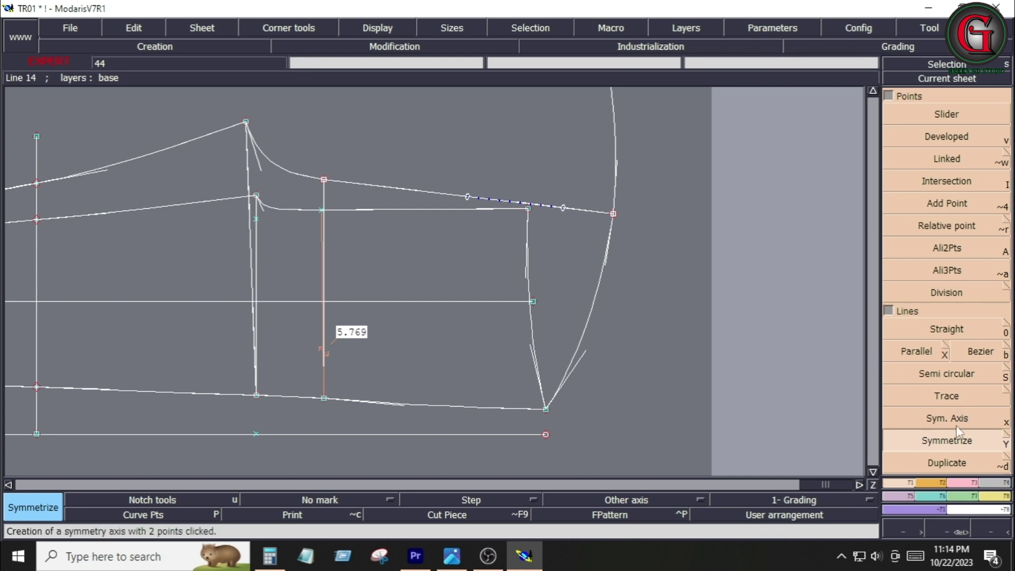
{"action": "left_click", "coordinate": [529, 335]}
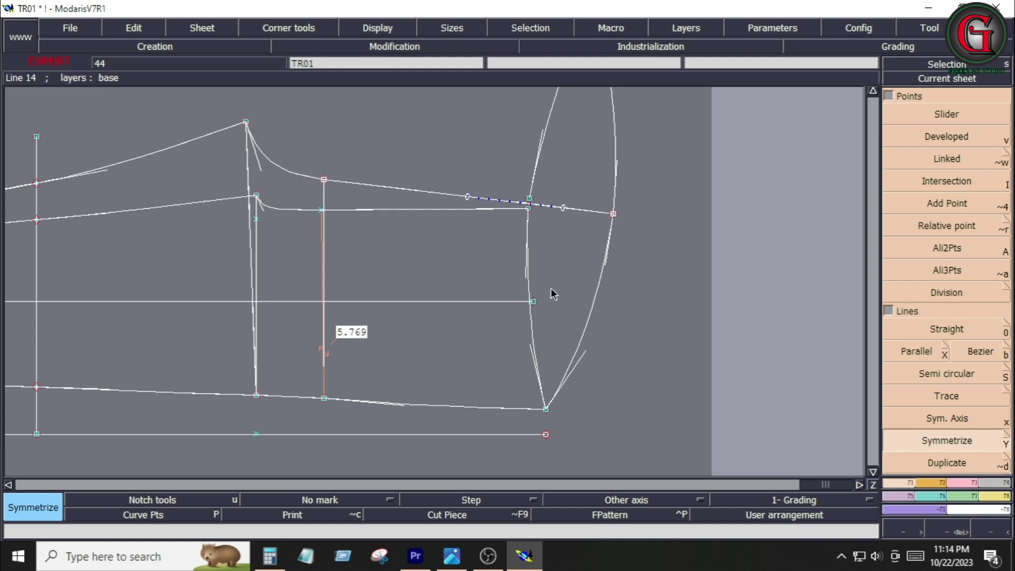
Step: Undo the mirrored waist curves and the symmetry axis
{"action": "key", "text": "ctrl+z"}
{"action": "key", "text": "ctrl+z"}
{"action": "key", "text": "ctrl+z"}
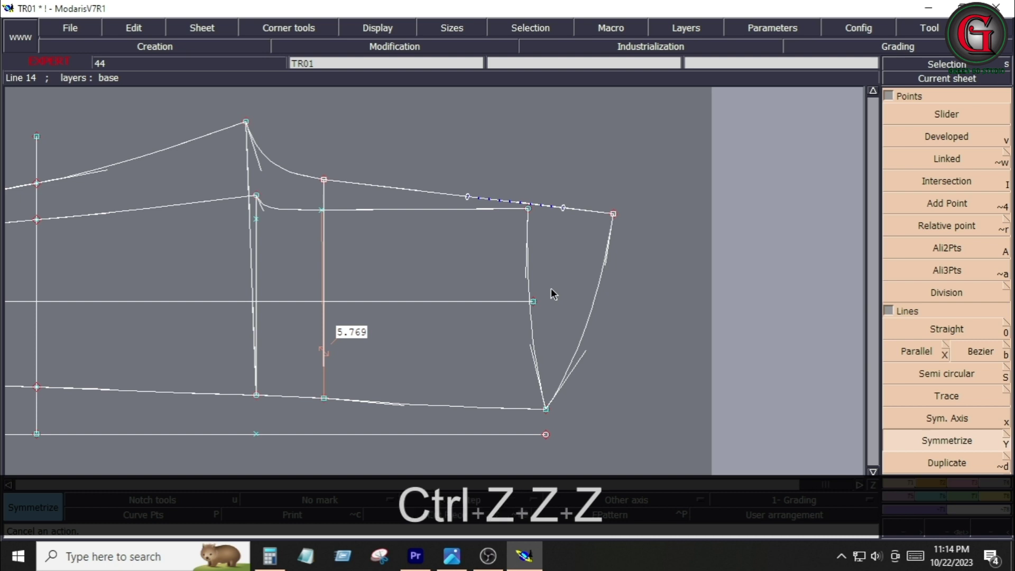
Step: Extract the front trouser panel from the TR01 draft as a separate piece with the Seam tool
{"action": "key", "text": "Home"}
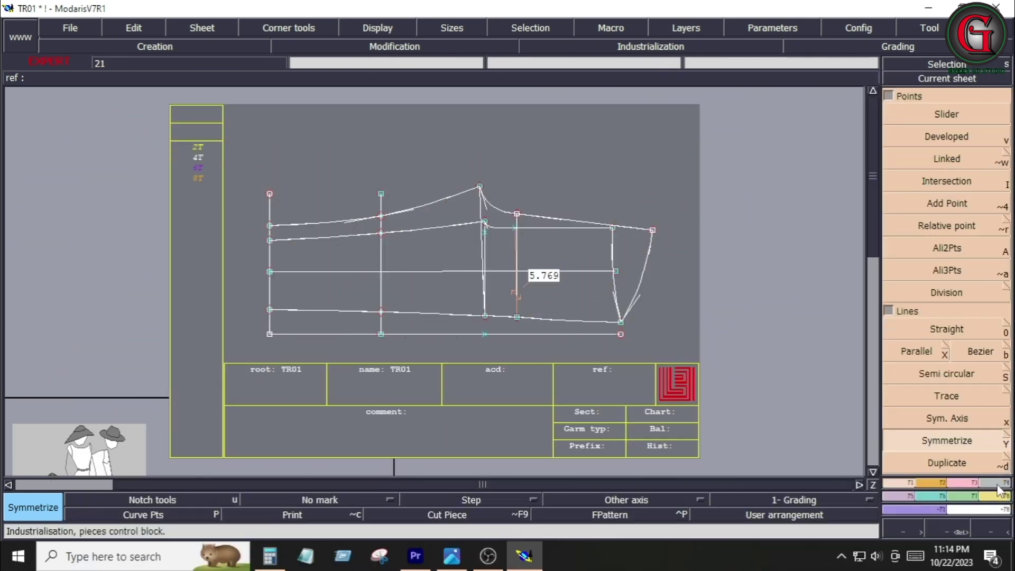
{"action": "left_click", "coordinate": [996, 482]}
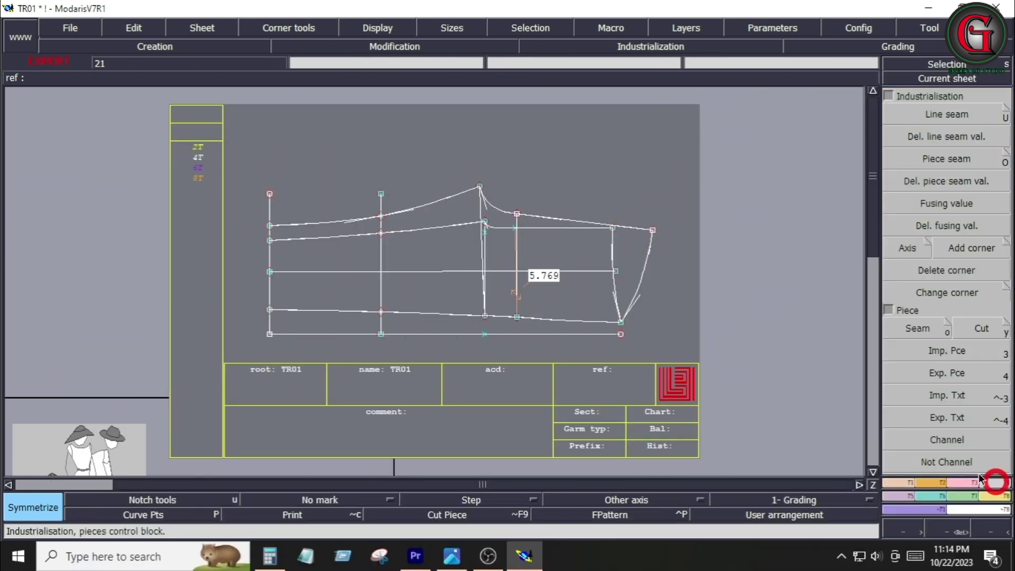
{"action": "left_click", "coordinate": [917, 328]}
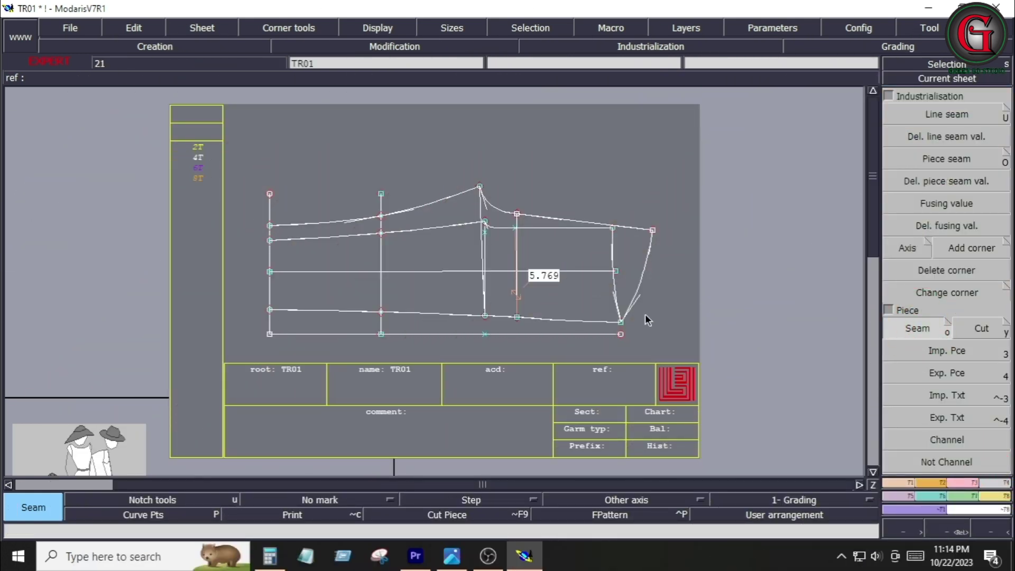
{"action": "left_click", "coordinate": [564, 303]}
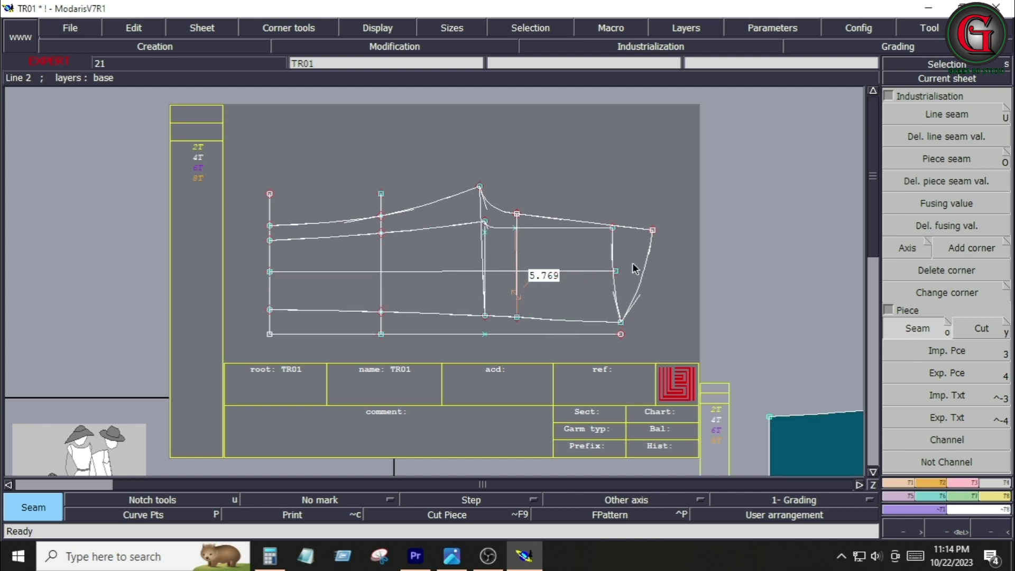
Step: Extract the back trouser panel from the draft by selecting all its regions from the back waist curve to the leg opening
{"action": "left_click", "coordinate": [580, 307]}
{"action": "left_click", "coordinate": [570, 257]}
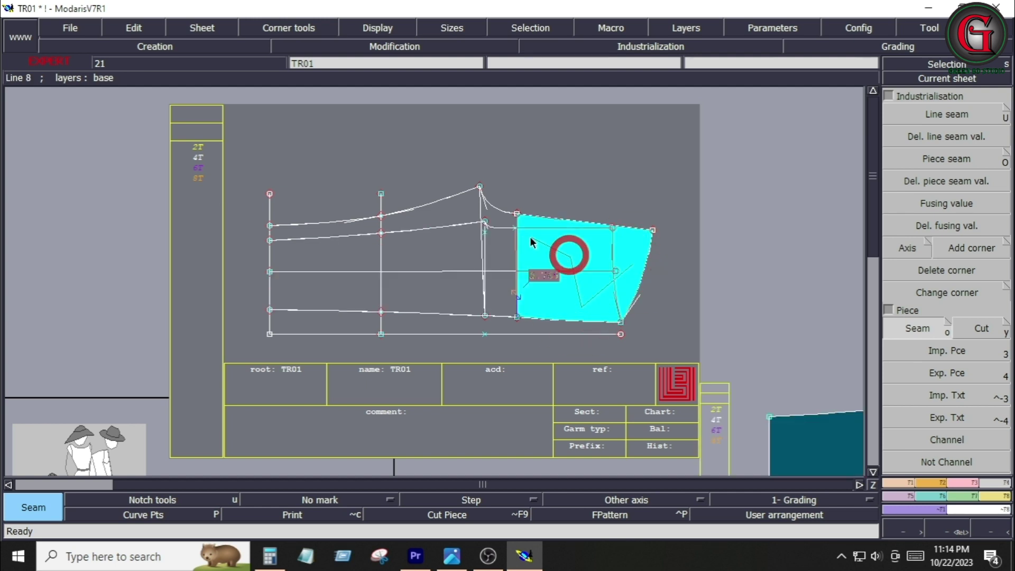
{"action": "left_click", "coordinate": [497, 222]}
{"action": "left_click", "coordinate": [438, 219]}
{"action": "left_click", "coordinate": [348, 236]}
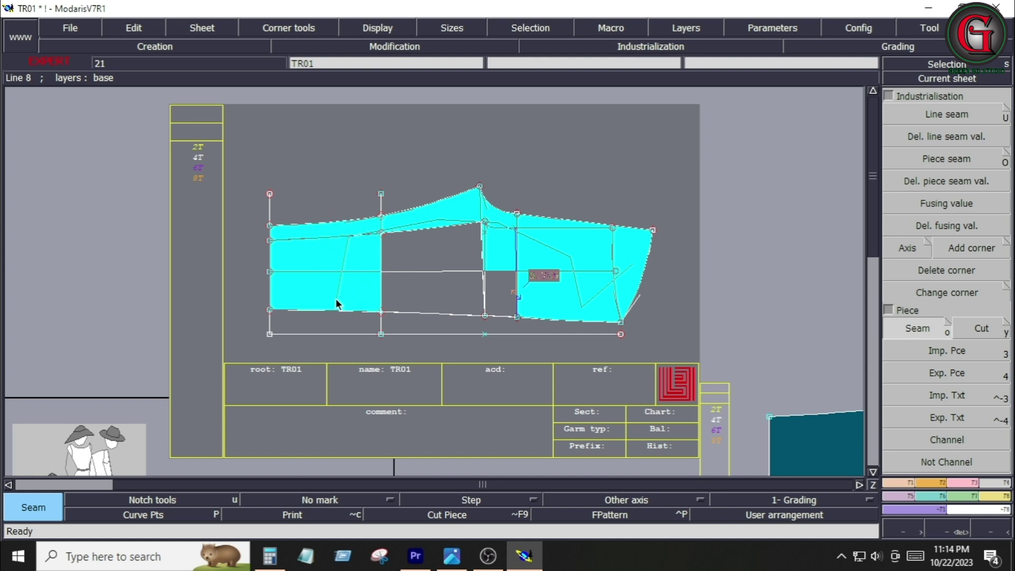
{"action": "left_click", "coordinate": [335, 298]}
{"action": "left_click", "coordinate": [412, 293]}
{"action": "left_click", "coordinate": [431, 246]}
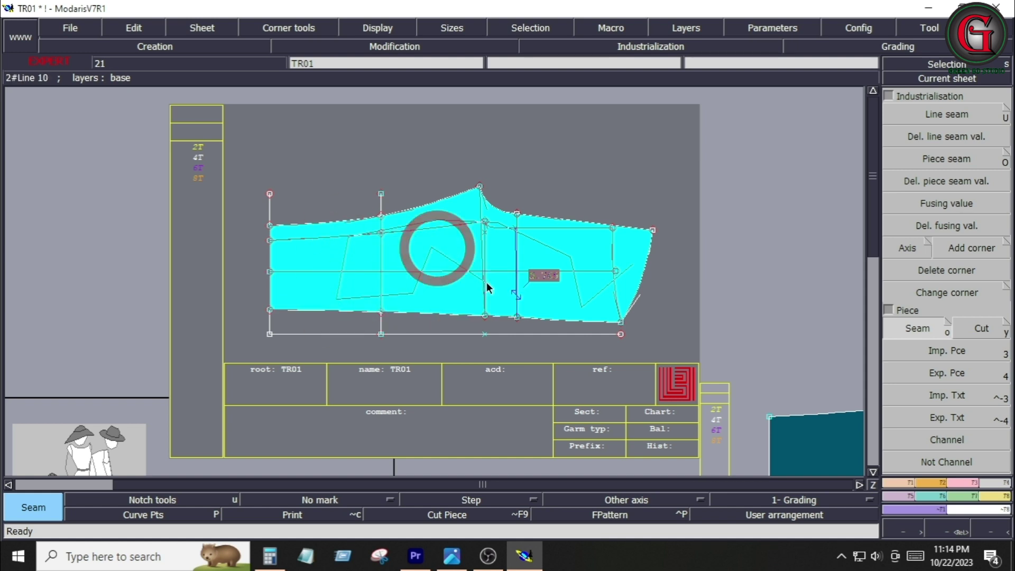
{"action": "right_click", "coordinate": [511, 298]}
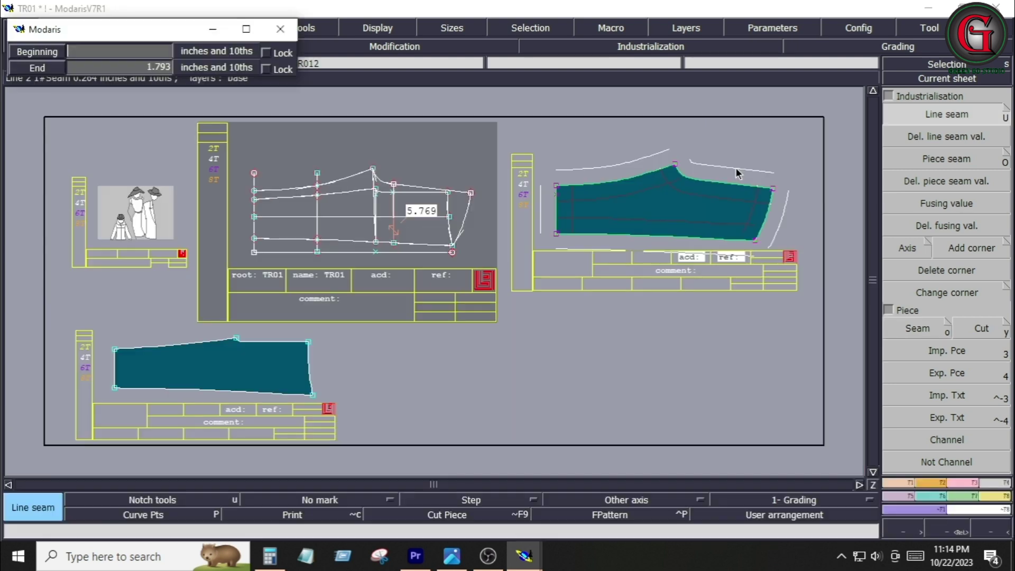
Step: Add a line seam allowance of 0.4 inches at beginning and end to all edges of the back piece
{"action": "key", "text": "Return"}
{"action": "key", "text": "KP_4"}
{"action": "key", "text": "Down"}
{"action": "key", "text": "Return"}
{"action": "key", "text": "KP_4"}
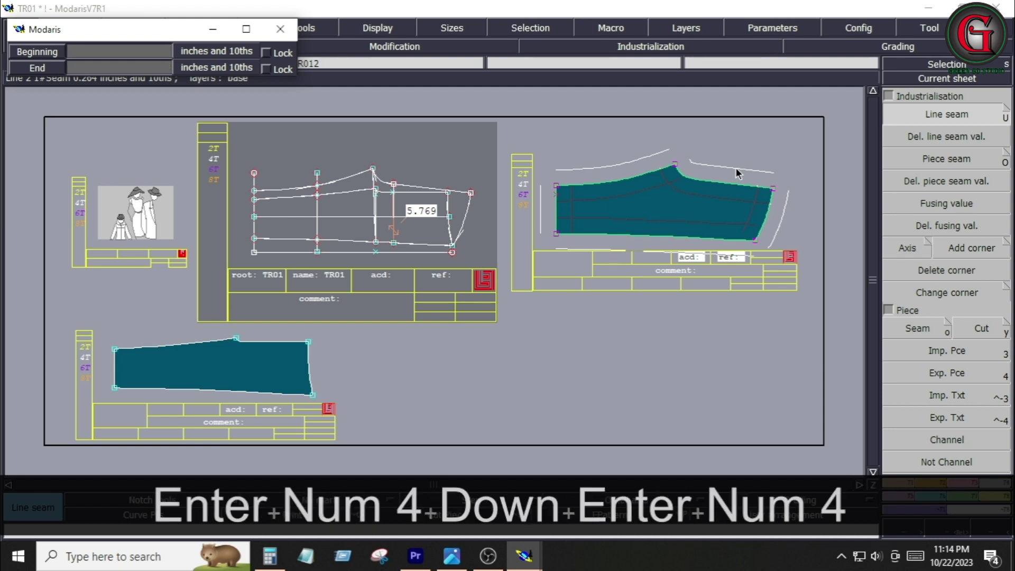
{"action": "type", "text": ".4"}
{"action": "key", "text": "Down"}
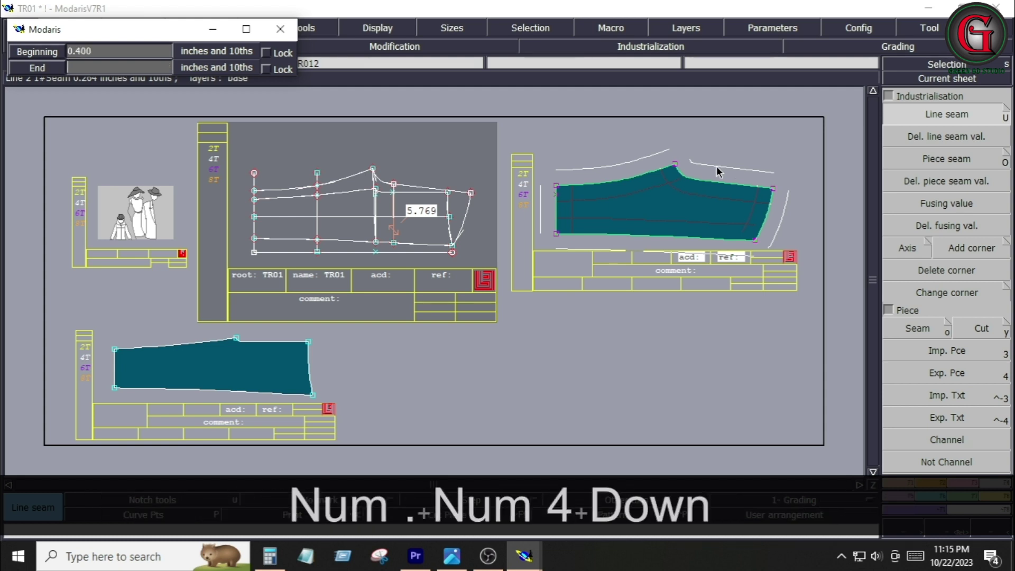
{"action": "type", "text": ".4"}
{"action": "key", "text": "Down"}
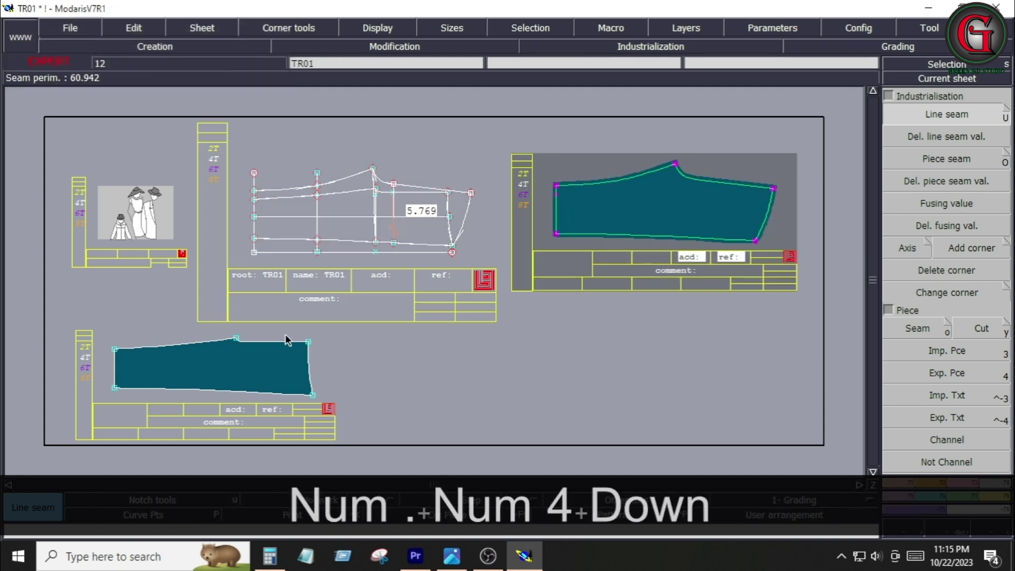
Step: Apply the 0.4 inch line seam allowance at beginning and end to all edges of the front piece
{"action": "left_click_drag", "start_coordinate": [100, 325], "coordinate": [298, 422]}
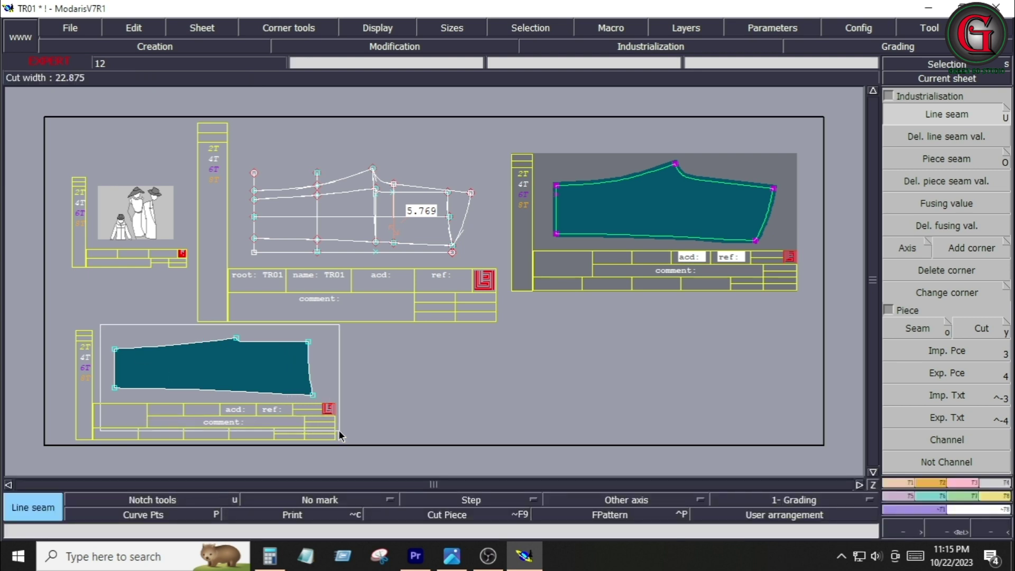
{"action": "key", "text": "Down"}
{"action": "key", "text": "Down"}
{"action": "key", "text": "Down"}
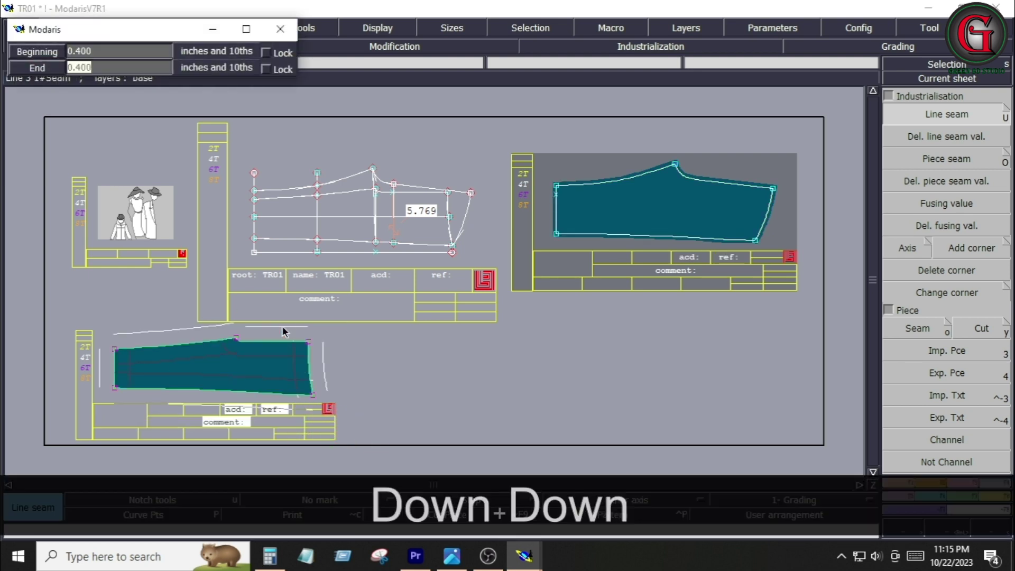
Step: Switch to the tech pack image and examine the leg hems in the trouser photo
{"action": "left_click", "coordinate": [452, 555]}
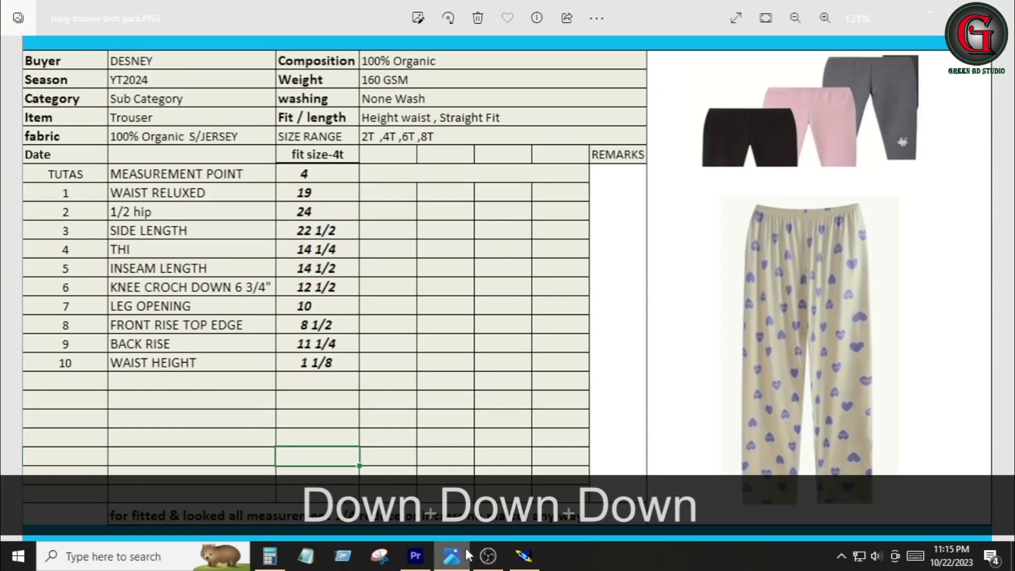
{"action": "scroll", "coordinate": [806, 455], "scroll_direction": "down", "scroll_amount": 1, "text": "ctrl"}
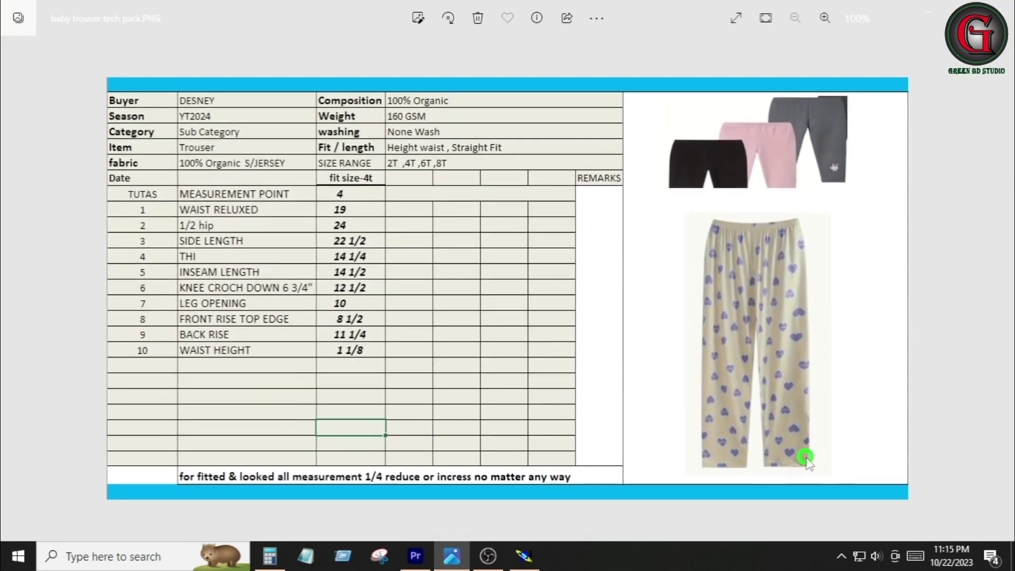
{"action": "scroll", "coordinate": [806, 455], "scroll_direction": "up", "scroll_amount": 2, "text": "ctrl"}
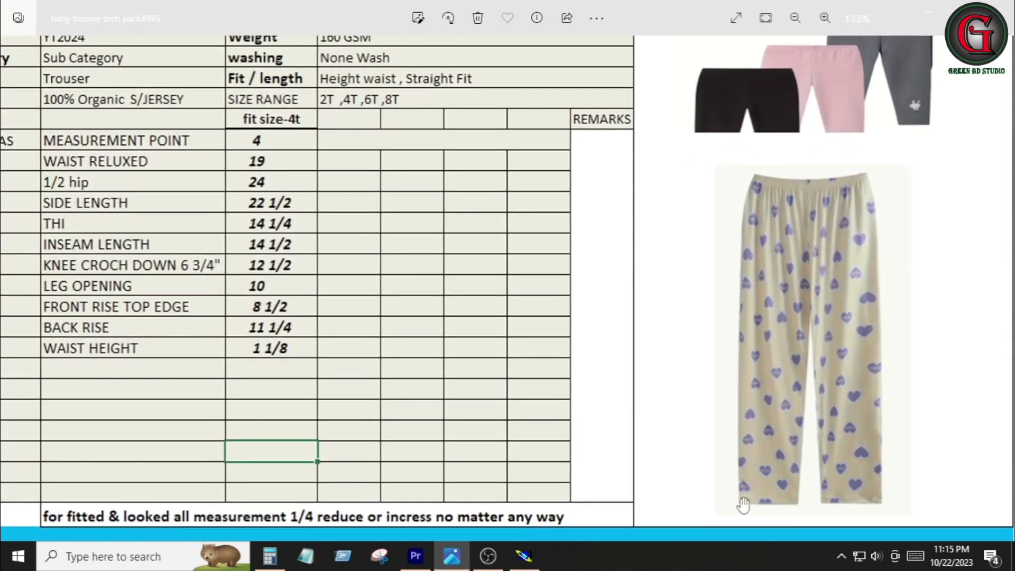
{"action": "right_click", "coordinate": [787, 502]}
{"action": "right_click", "coordinate": [681, 389]}
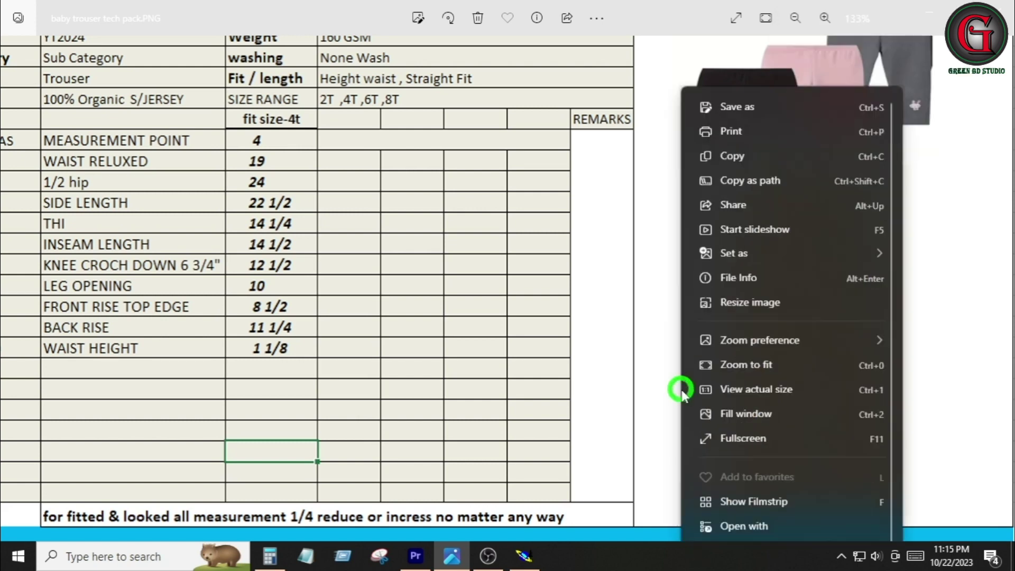
Step: Return to Modaris and set the line seam allowance at the trouser pieces' leg openings to 0.8 inches at beginning and end
{"action": "left_click", "coordinate": [970, 351]}
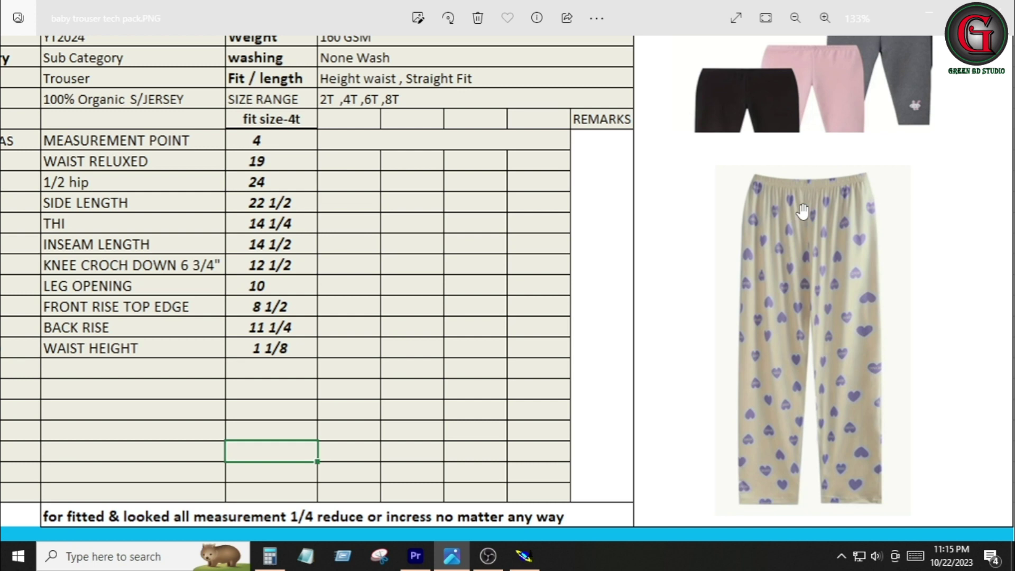
{"action": "left_click", "coordinate": [524, 556]}
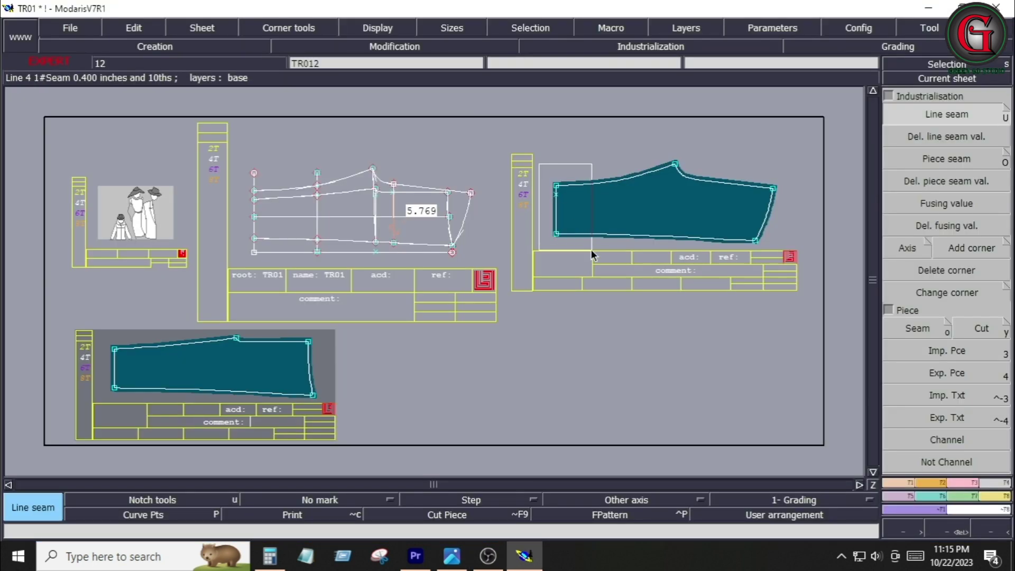
{"action": "left_click", "coordinate": [541, 219]}
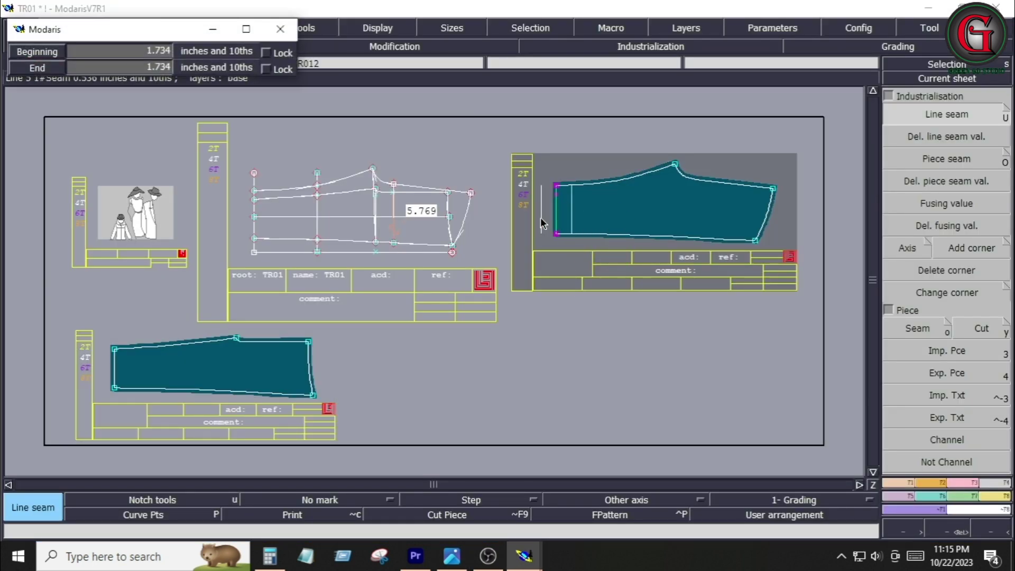
{"action": "key", "text": "Down"}
{"action": "type", "text": ".8"}
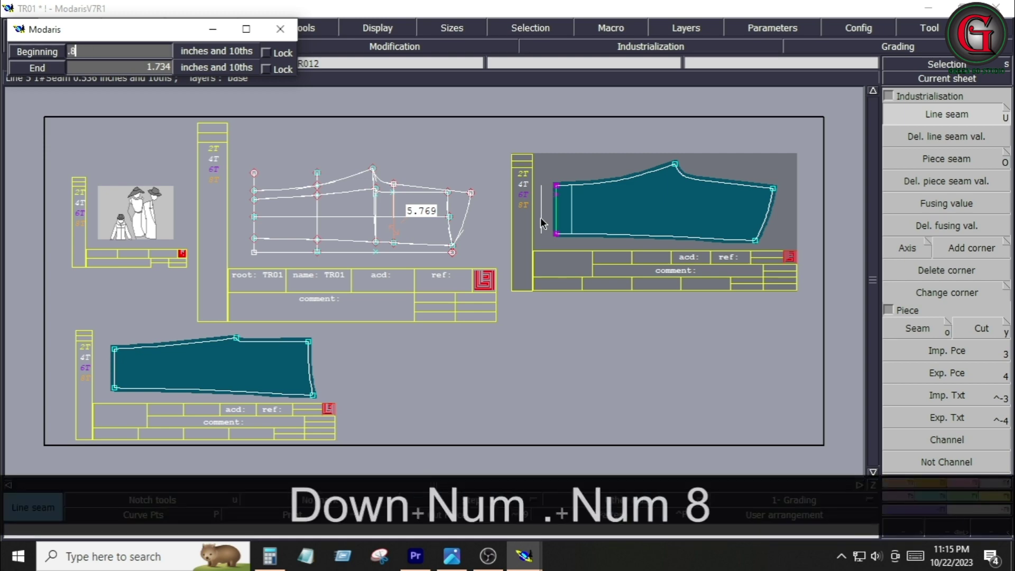
{"action": "key", "text": "Down"}
{"action": "type", "text": ".8"}
{"action": "key", "text": "Down"}
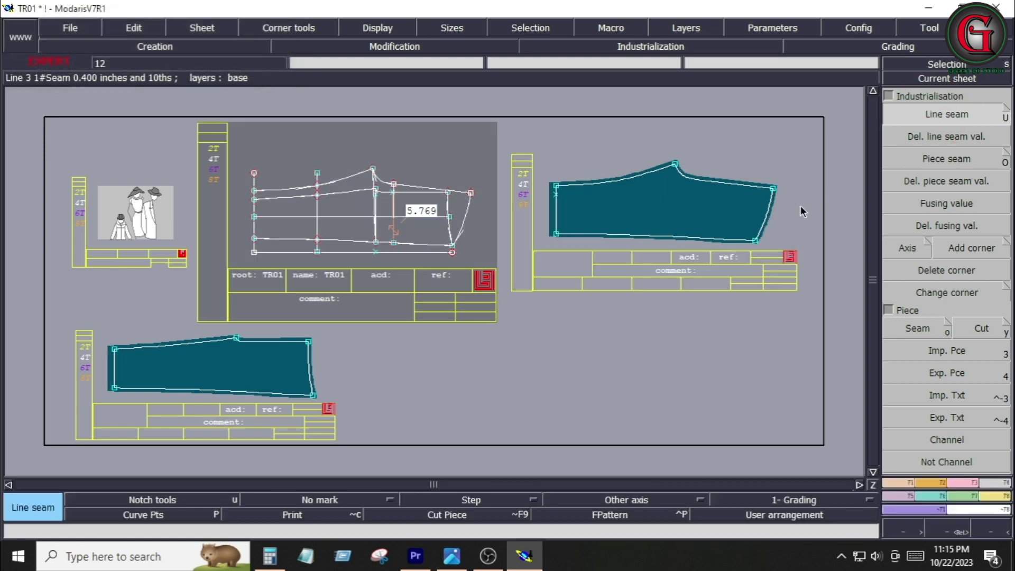
Step: Set the line seam allowance at the trouser pieces' waist edges to 1.4 inches at beginning and end
{"action": "left_click", "coordinate": [765, 216]}
{"action": "key", "text": "Down"}
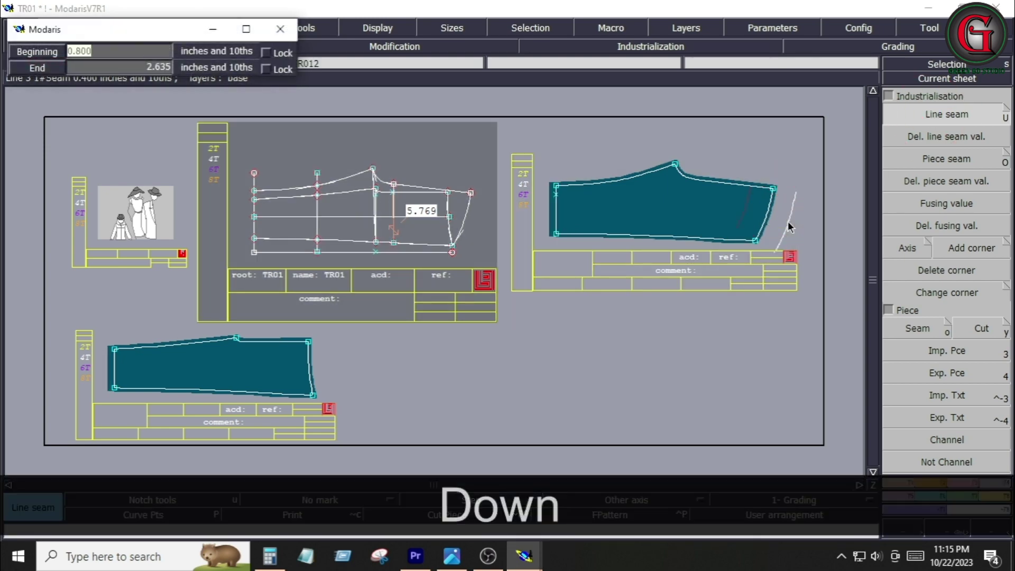
{"action": "type", "text": "1.4"}
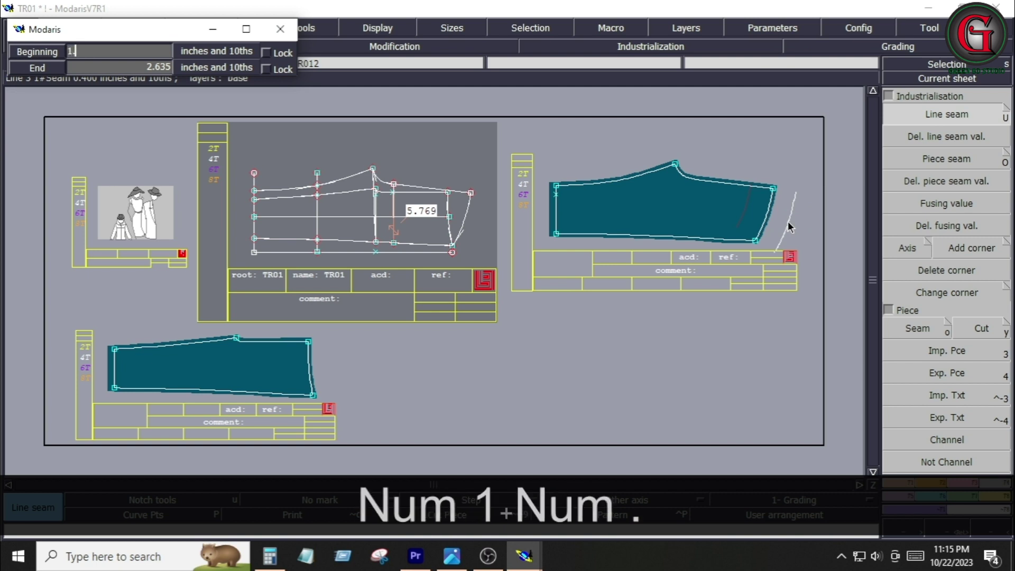
{"action": "key", "text": "Down"}
{"action": "type", "text": "1.4"}
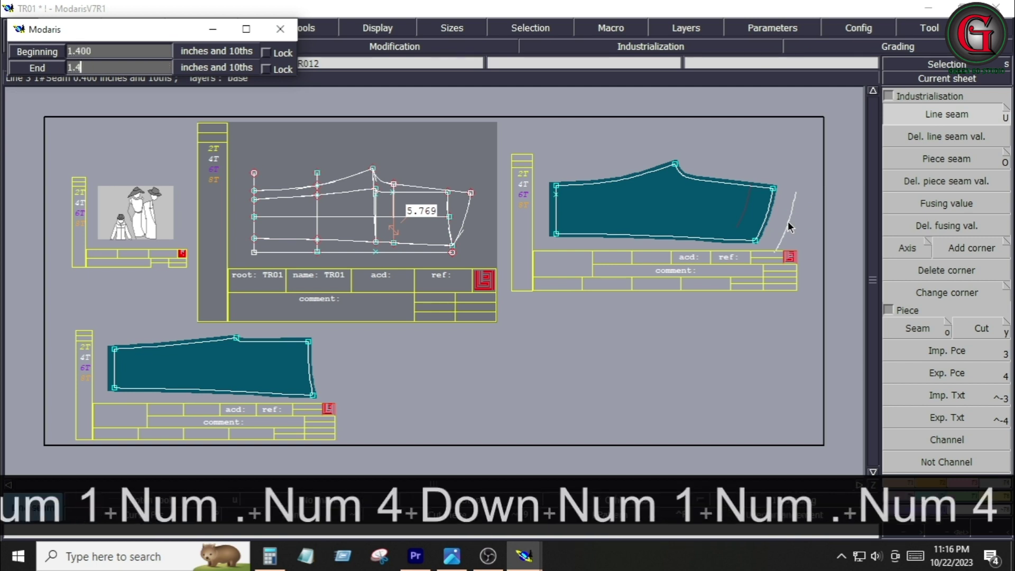
{"action": "key", "text": "Down"}
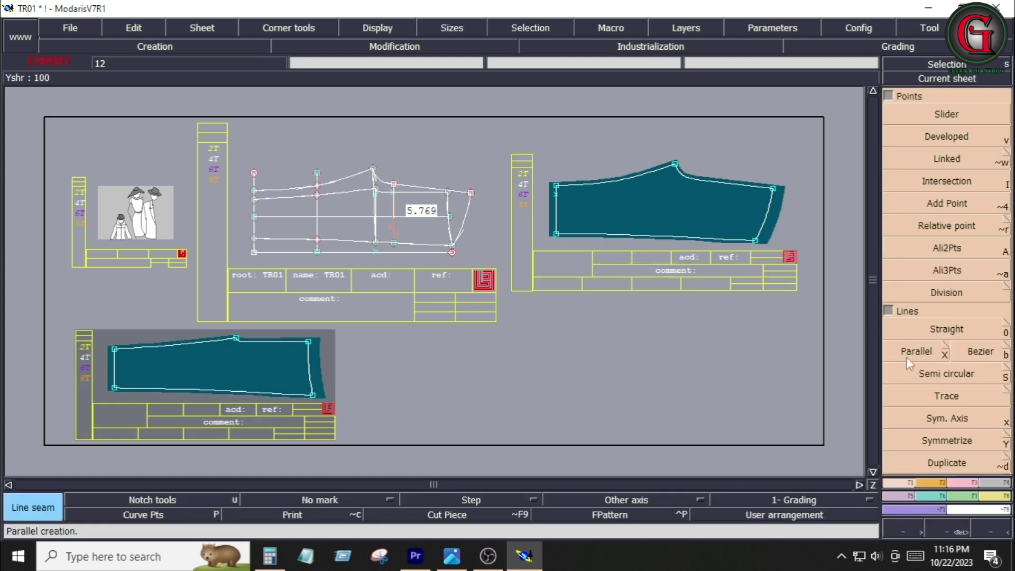
Step: Create a parallel line 1 inch outside the waist edge on both the front and back pieces
{"action": "left_click", "coordinate": [911, 352]}
{"action": "left_click", "coordinate": [317, 380]}
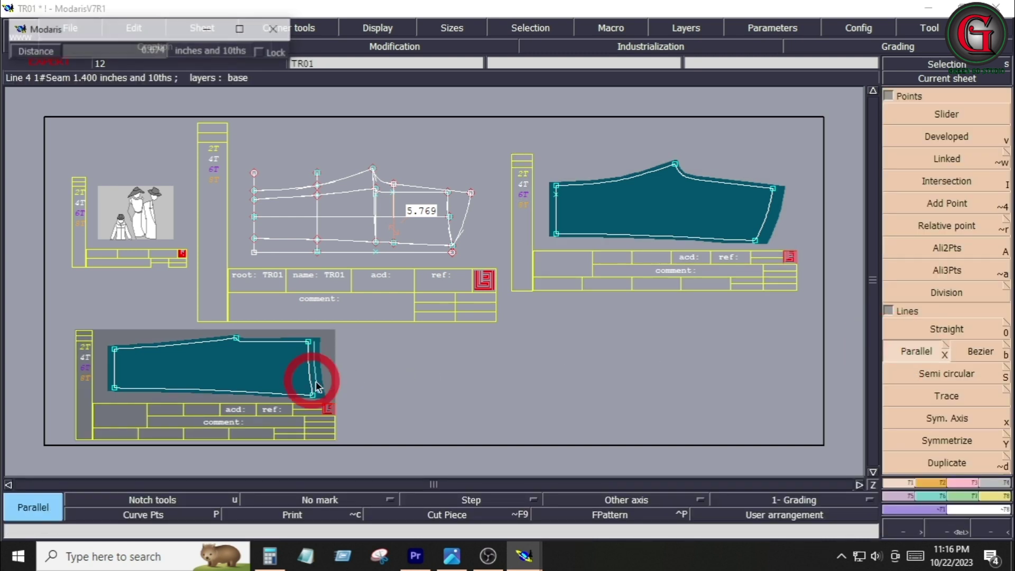
{"action": "key", "text": "Down"}
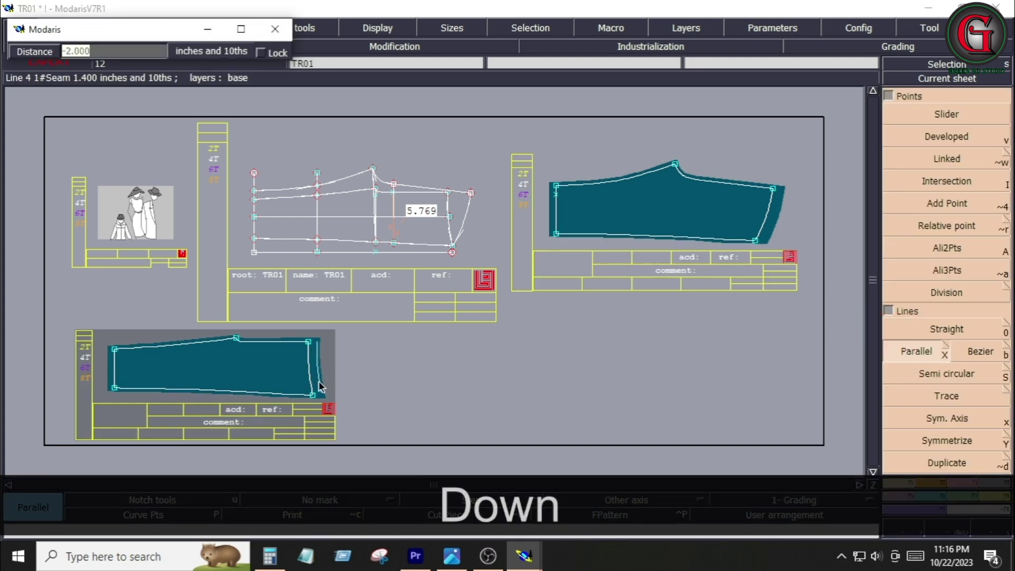
{"action": "type", "text": "1"}
{"action": "key", "text": "KP_Enter"}
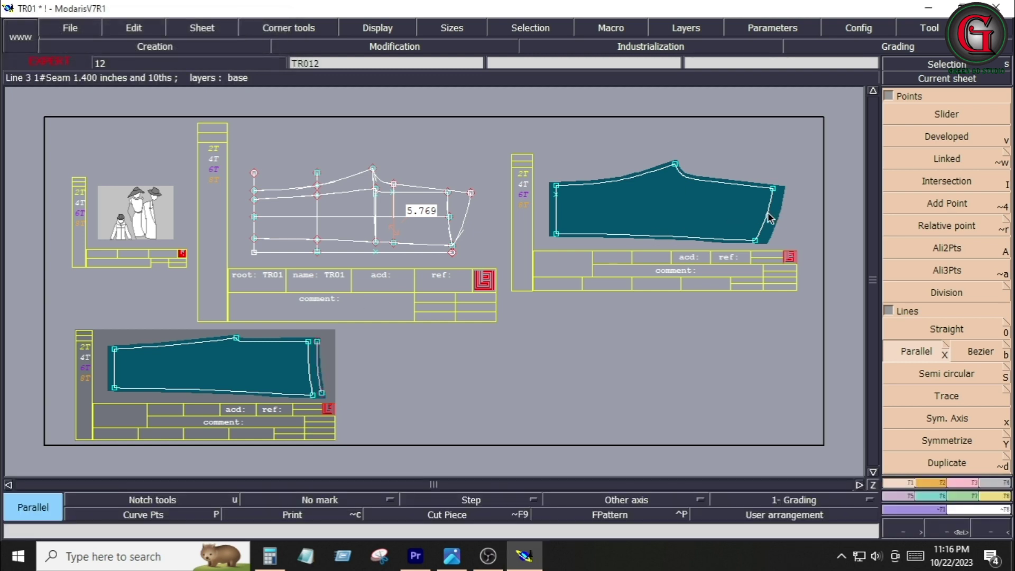
{"action": "left_click", "coordinate": [772, 213]}
{"action": "key", "text": "Down"}
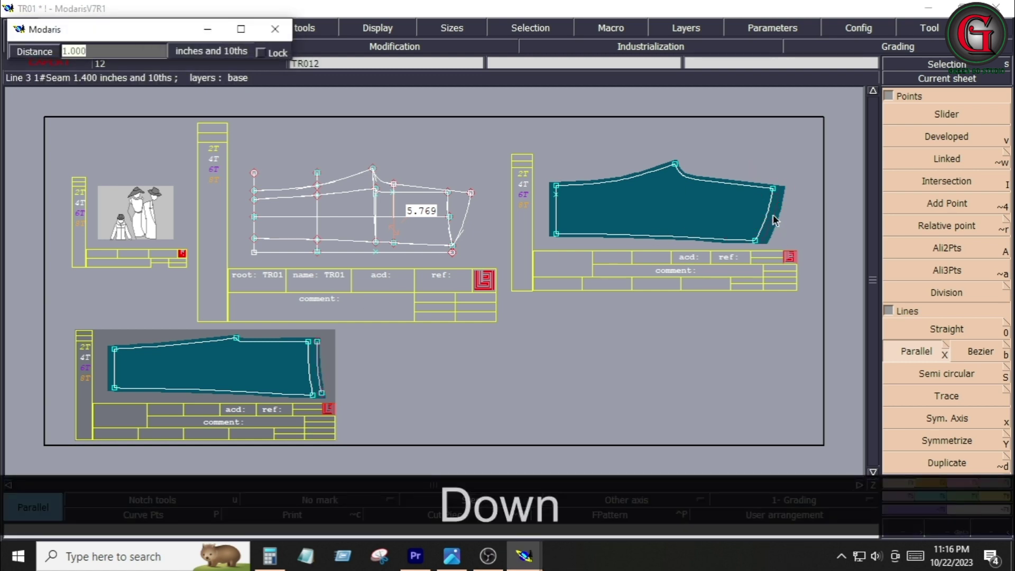
{"action": "left_click", "coordinate": [774, 215]}
Step: Draw a wavy Bezier curve just inside the waist edge of the trouser pieces, running from inseam side to side seam
{"action": "left_click", "coordinate": [962, 357]}
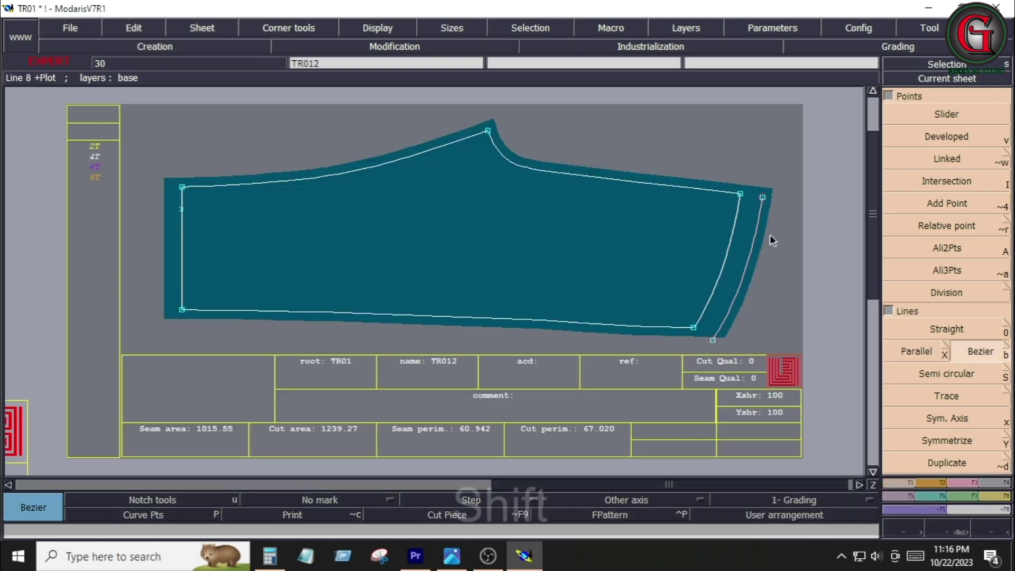
{"action": "left_click", "coordinate": [720, 199], "text": "shift"}
{"action": "left_click", "coordinate": [724, 227], "text": "shift"}
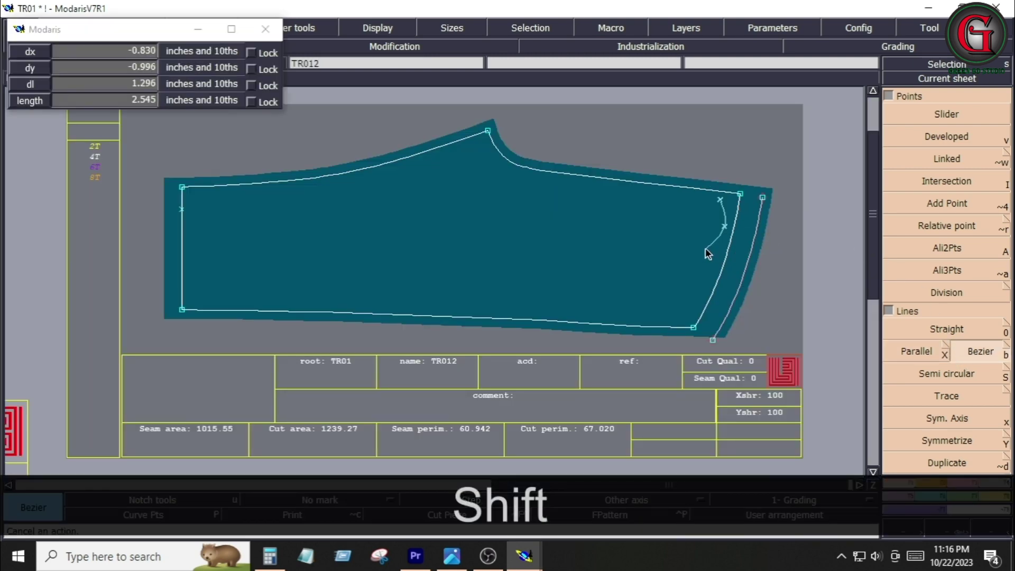
{"action": "left_click", "coordinate": [705, 268], "text": "shift"}
{"action": "left_click", "coordinate": [694, 328]}
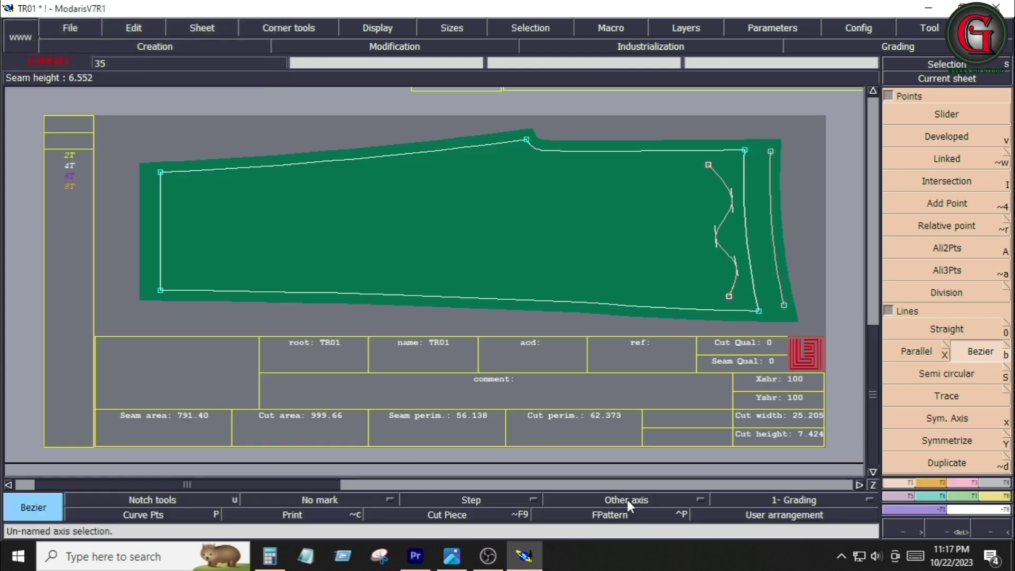
Step: Set the axis type to Grain line axis 'DF' and place a horizontal grain line in the middle of each trouser piece
{"action": "left_click", "coordinate": [627, 500]}
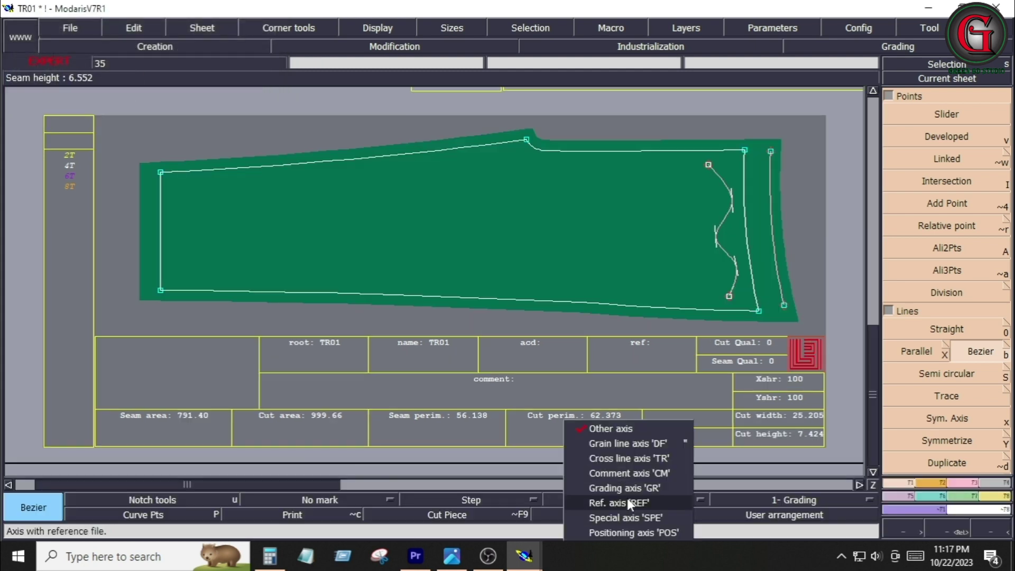
{"action": "left_click", "coordinate": [616, 446]}
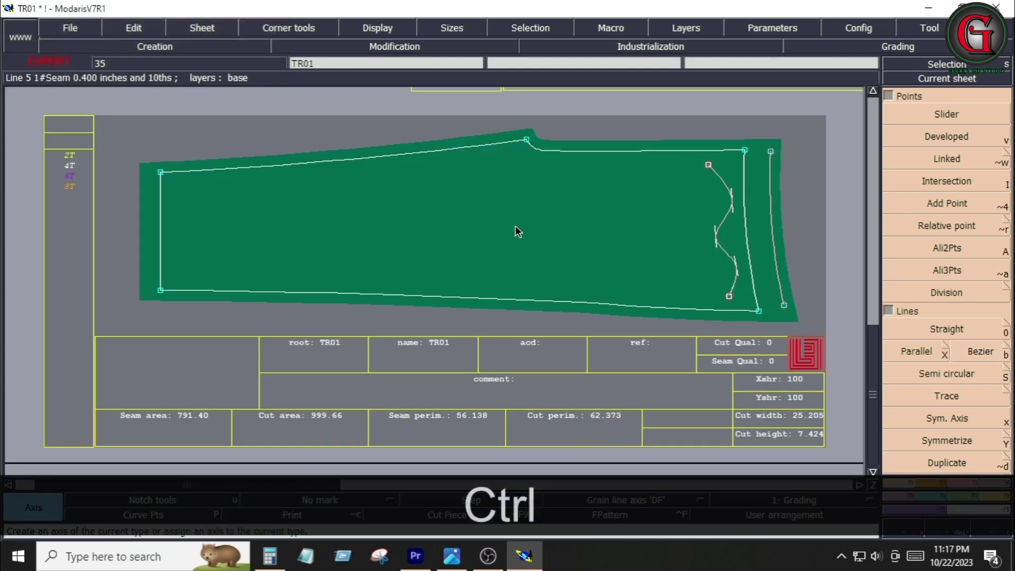
{"action": "left_click", "coordinate": [616, 234], "text": "ctrl"}
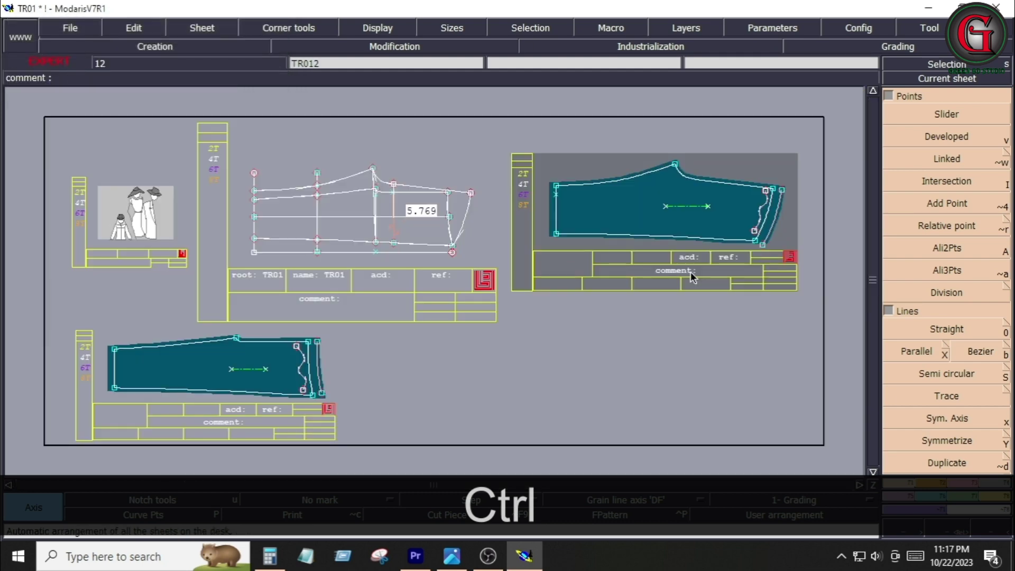
Step: Enter the comment BACK 1X2 on the back piece's sheet
{"action": "key", "text": "Home"}
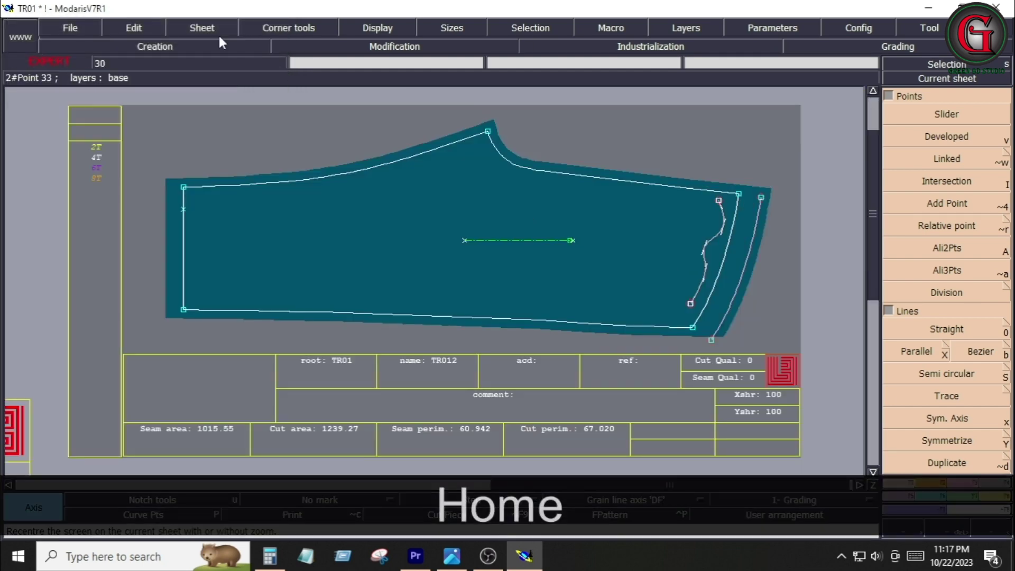
{"action": "left_click", "coordinate": [156, 26]}
{"action": "left_click", "coordinate": [154, 62]}
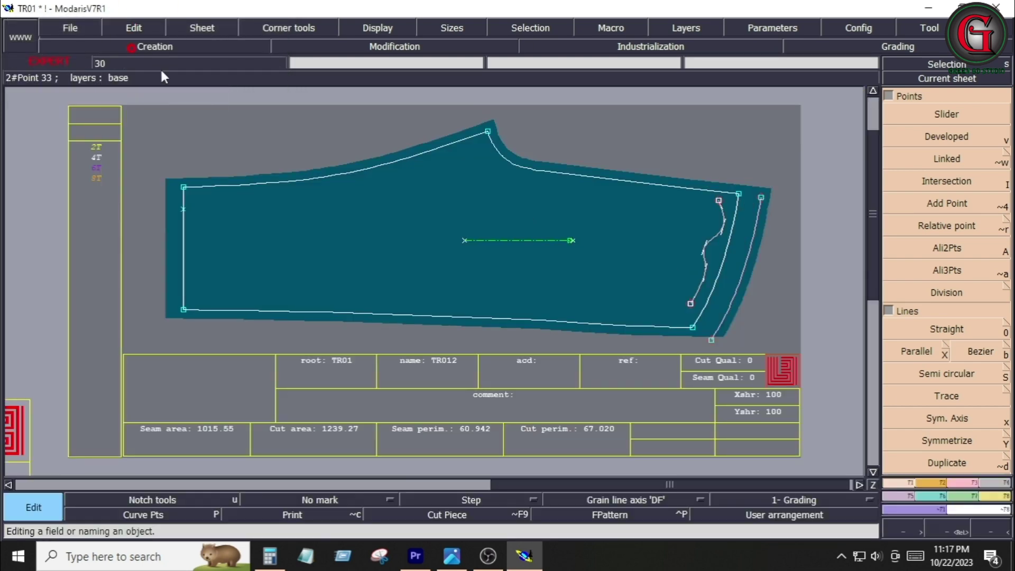
{"action": "left_click", "coordinate": [528, 381]}
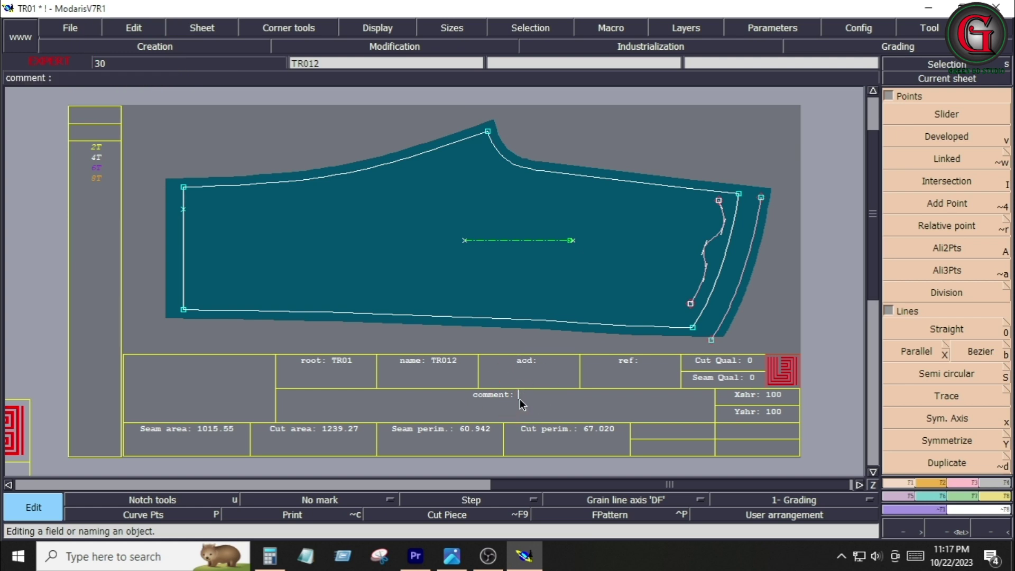
{"action": "type", "text": "BA"}
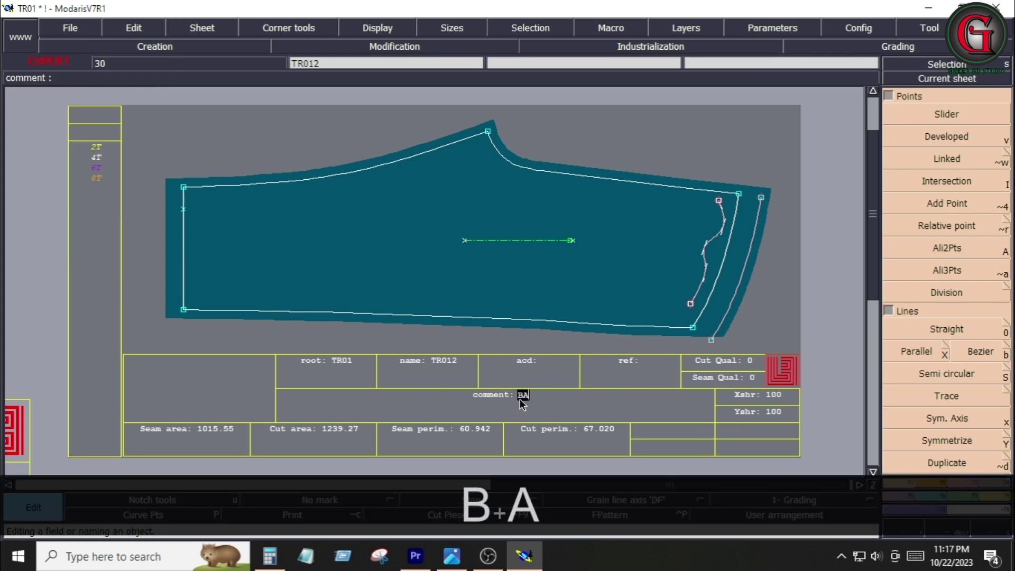
{"action": "type", "text": "CK "}
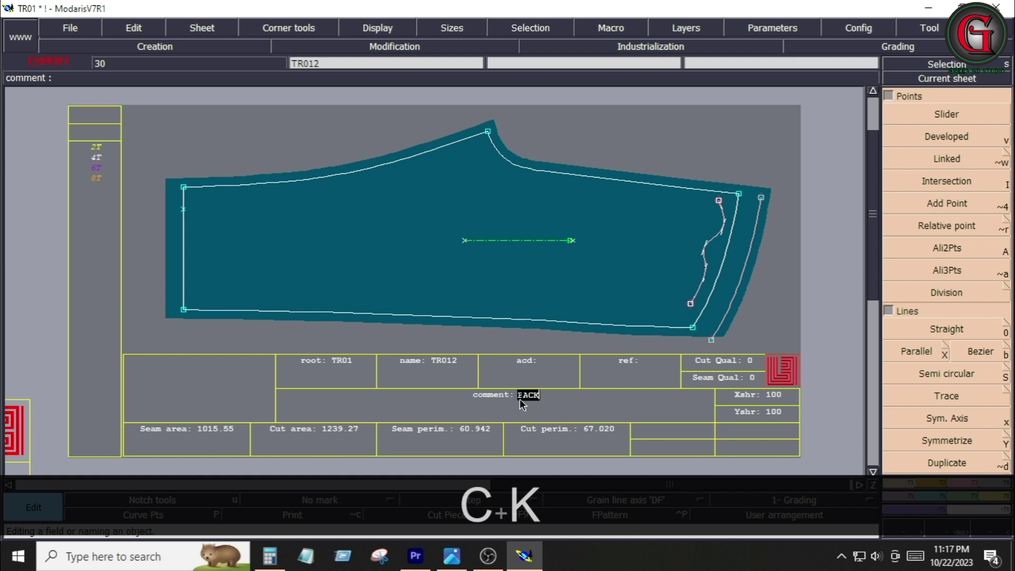
{"action": "type", "text": "1XC2"}
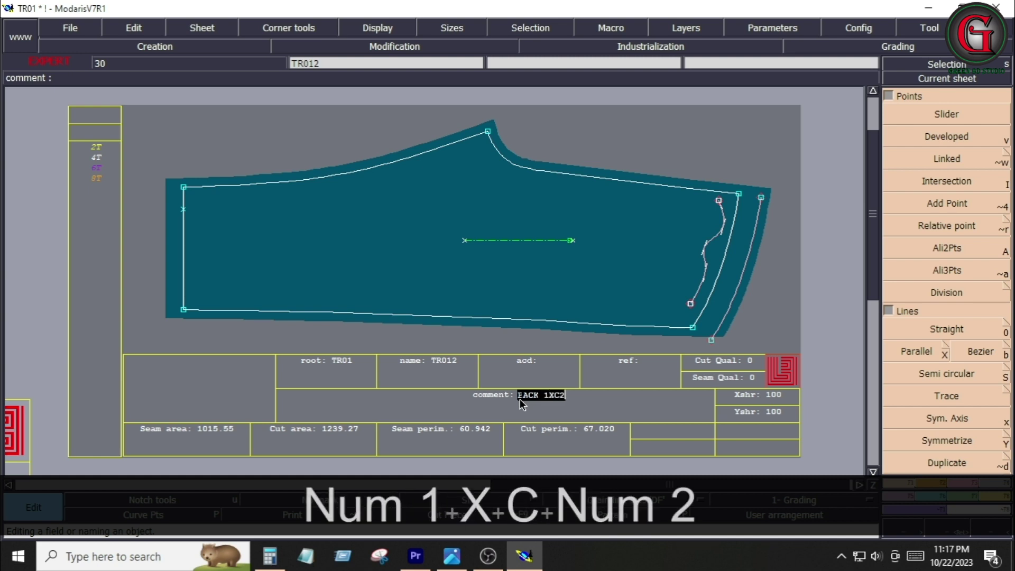
{"action": "key", "text": "Return"}
{"action": "key", "text": "j"}
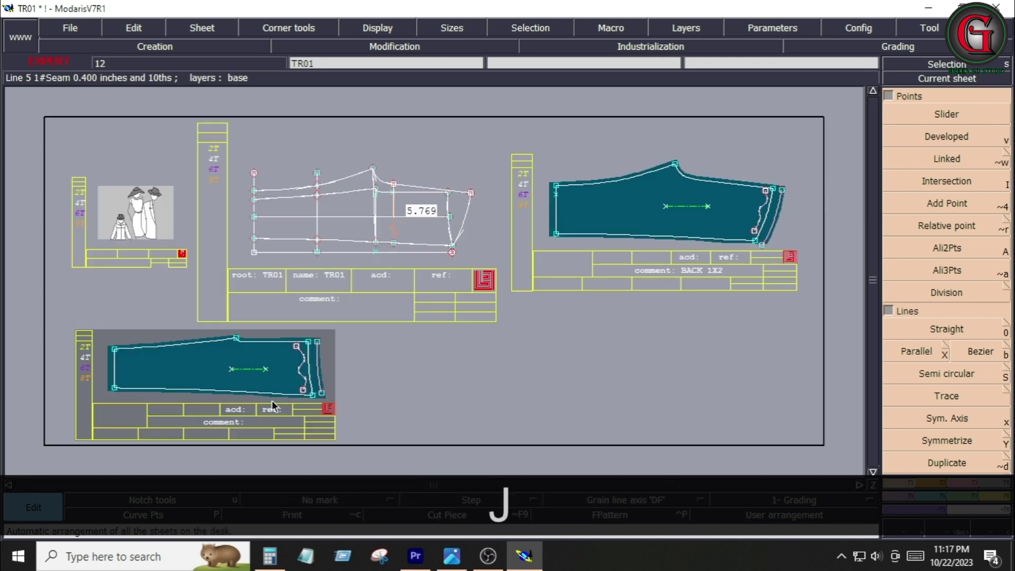
Step: Enter the comment FRONT 1X2 on the front piece's sheet
{"action": "left_click", "coordinate": [272, 401]}
{"action": "key", "text": "Home"}
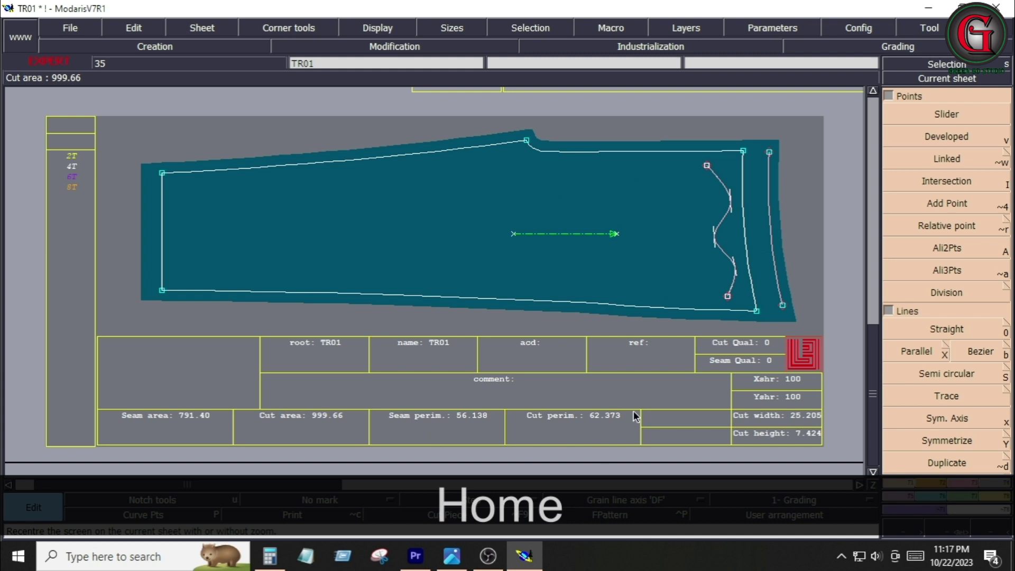
{"action": "left_click", "coordinate": [525, 388]}
{"action": "type", "text": "FRCNT 1X2"}
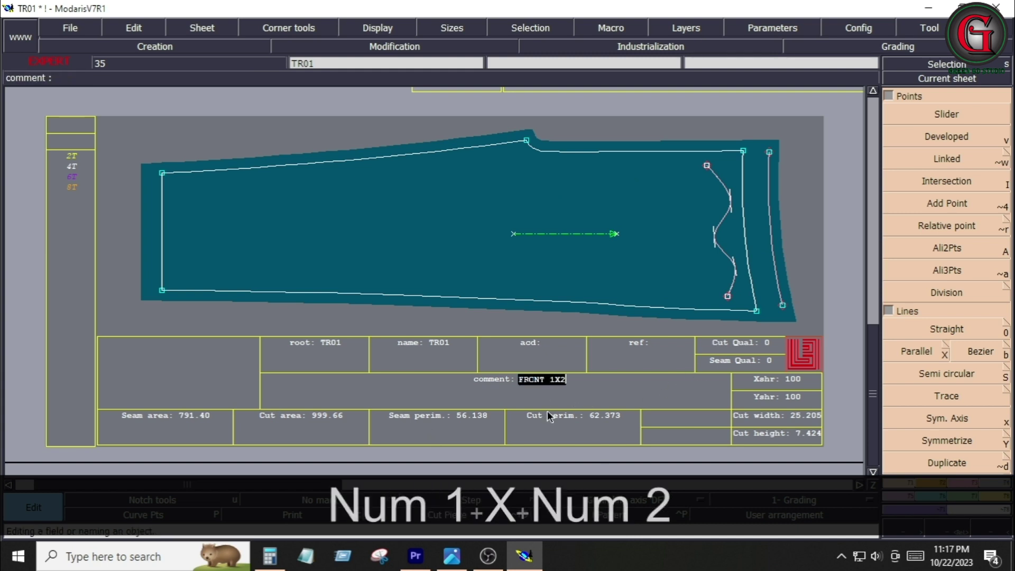
{"action": "key", "text": "Return"}
{"action": "key", "text": "j"}
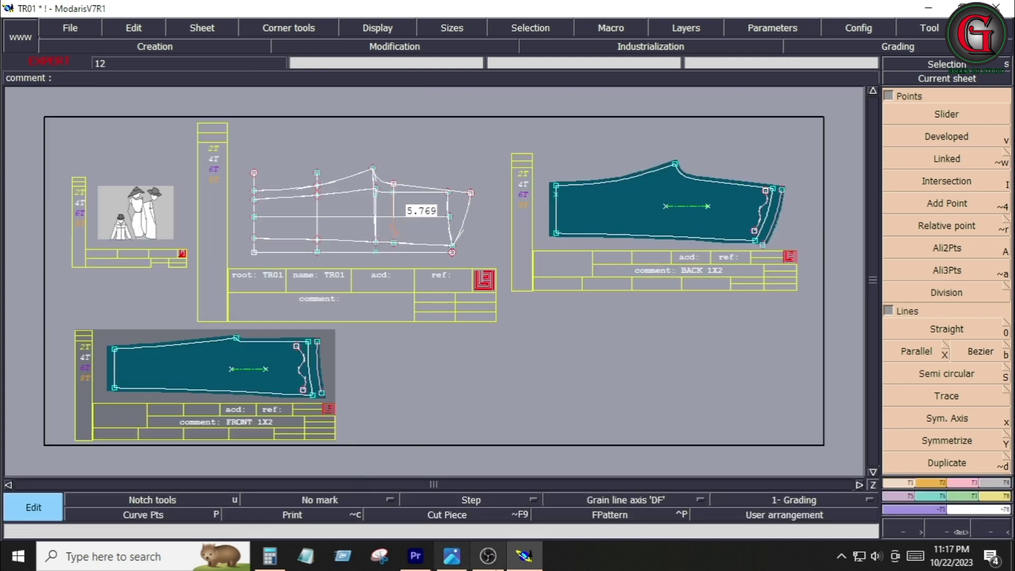
Step: Check the tech pack image, return to Modaris and flip the front piece's sheet with X Sym for marrying
{"action": "left_click", "coordinate": [454, 558]}
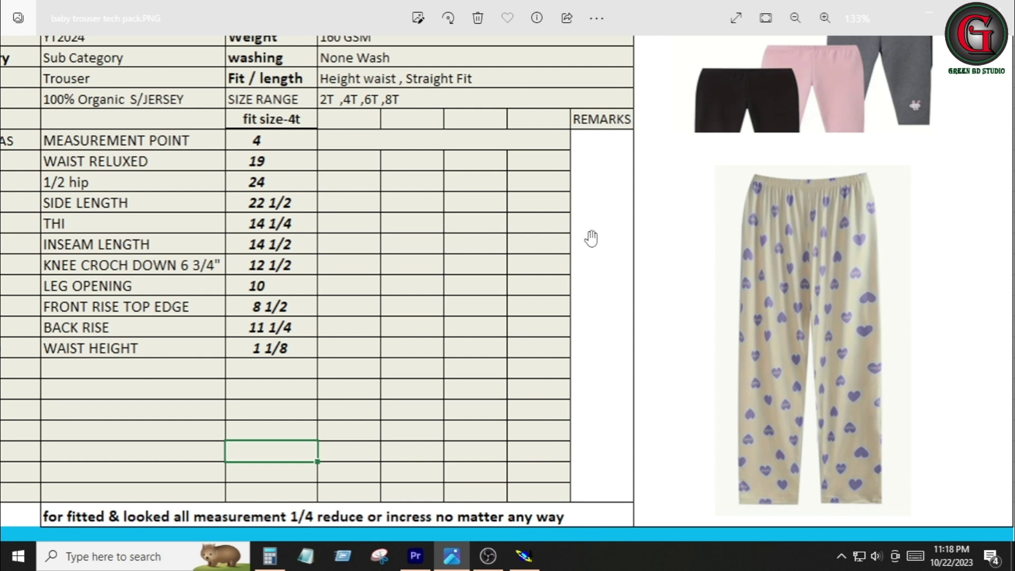
{"action": "key", "text": "alt+Tab"}
{"action": "left_click", "coordinate": [987, 496]}
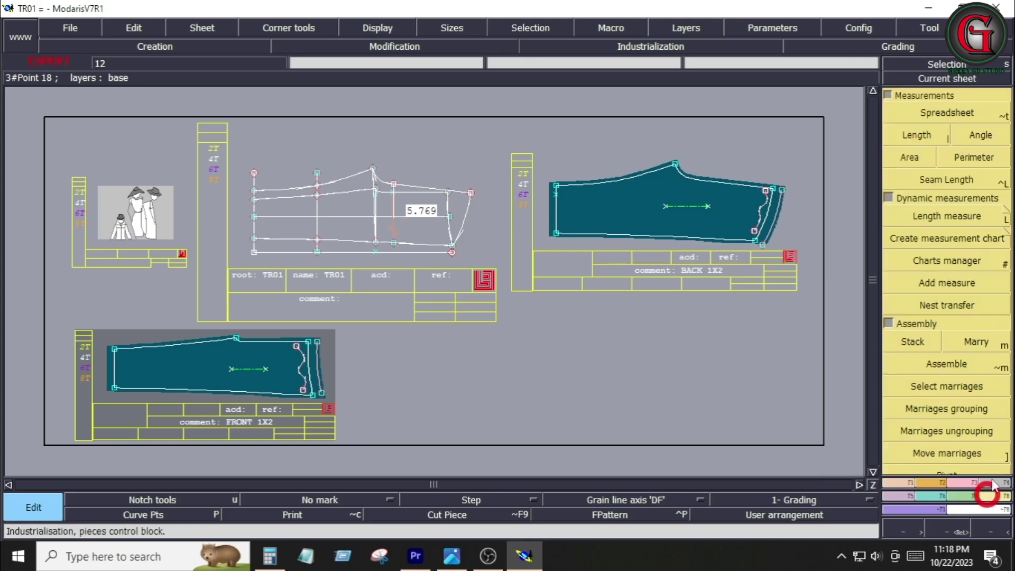
{"action": "left_click", "coordinate": [978, 343]}
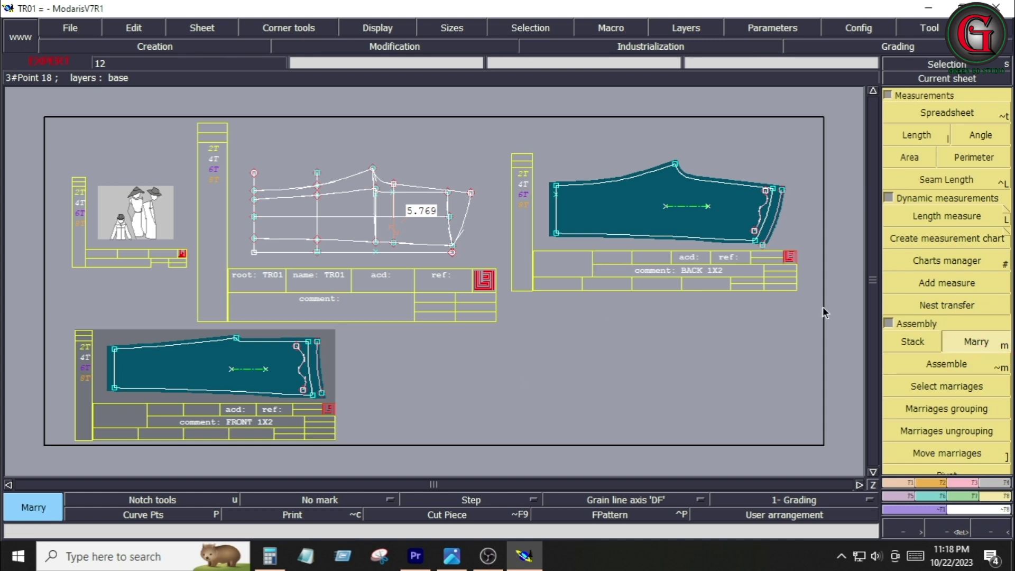
{"action": "left_click", "coordinate": [983, 350]}
{"action": "left_click", "coordinate": [247, 369]}
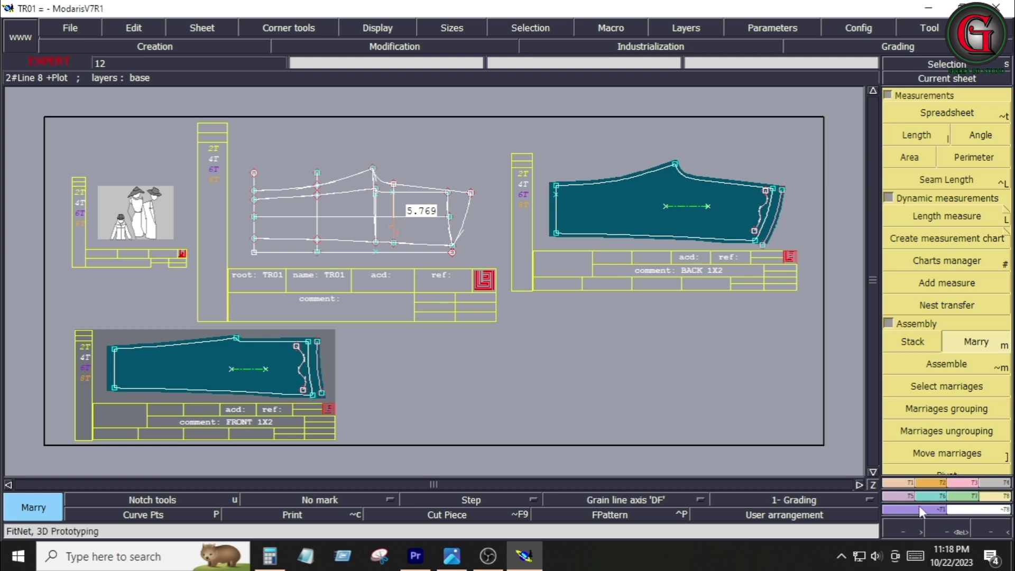
{"action": "left_click", "coordinate": [929, 484]}
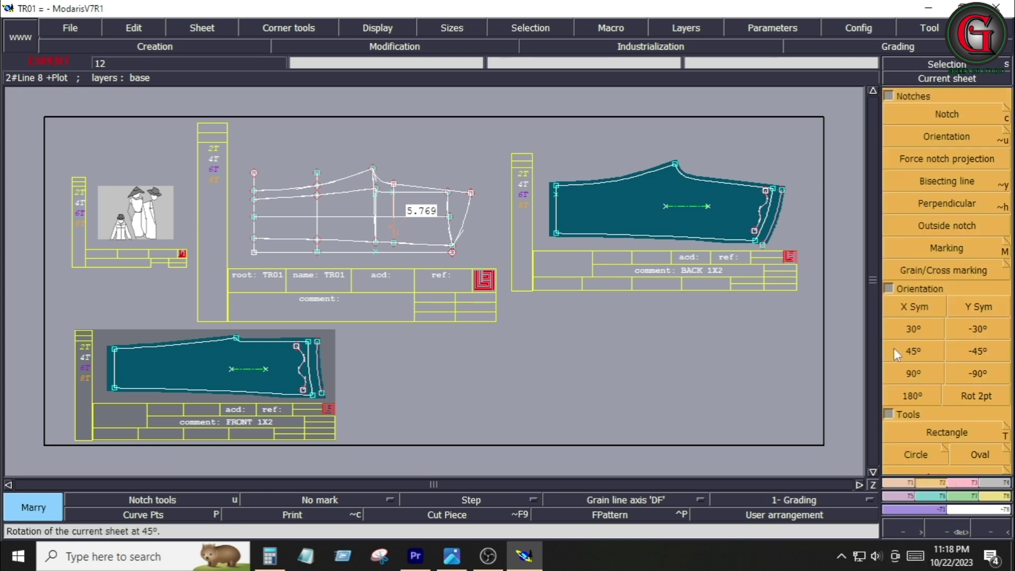
{"action": "left_click", "coordinate": [904, 306]}
{"action": "left_click", "coordinate": [1003, 497]}
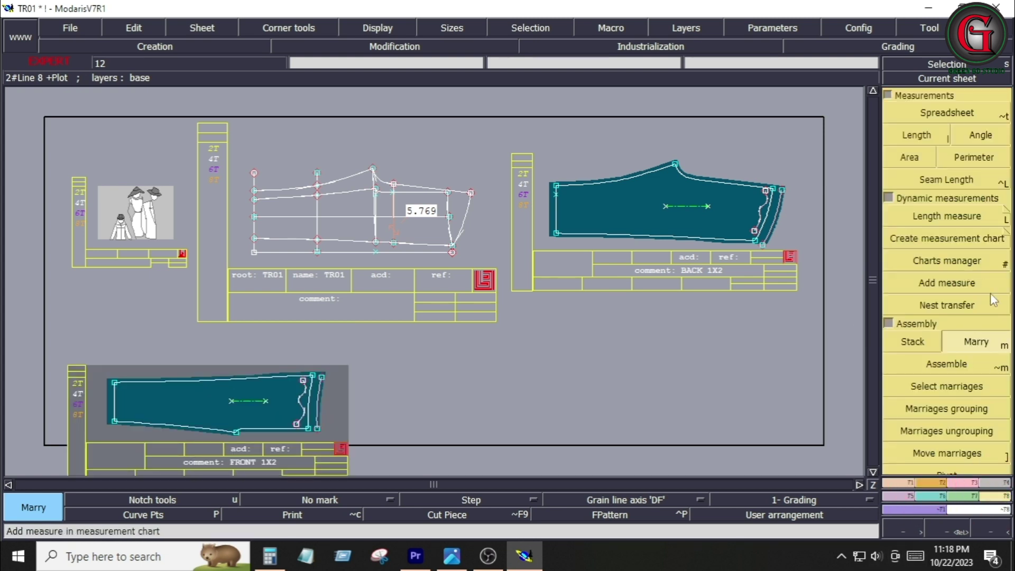
Step: Marry the front piece to the back piece at their crotch points
{"action": "left_click", "coordinate": [979, 342]}
{"action": "left_click", "coordinate": [229, 377]}
{"action": "left_click", "coordinate": [236, 432]}
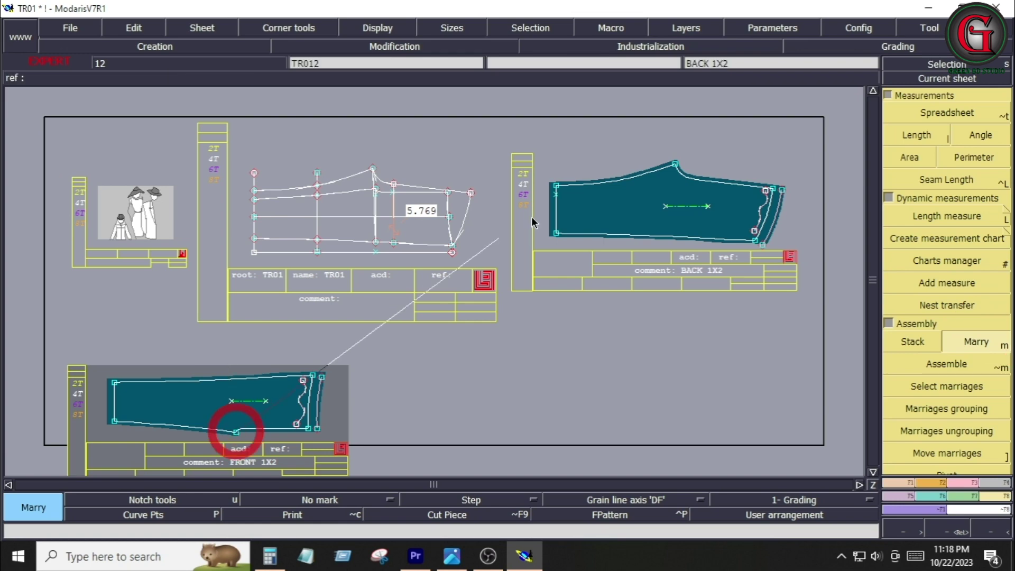
{"action": "left_click", "coordinate": [674, 165]}
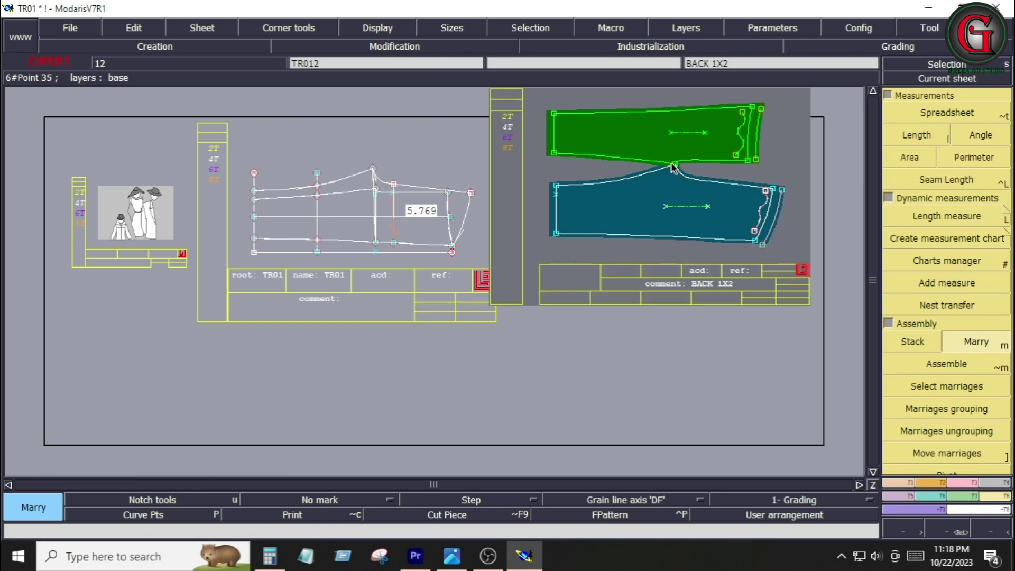
Step: Pivot the married front about the crotch point to bring its inseam against the back's inseam
{"action": "key", "text": "Home"}
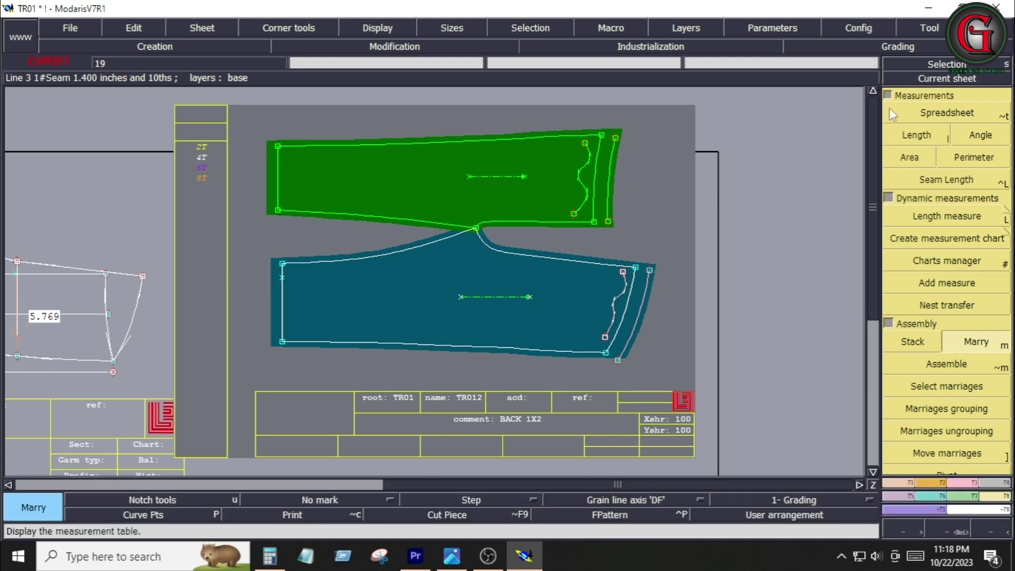
{"action": "left_click", "coordinate": [889, 95]}
{"action": "left_click", "coordinate": [947, 386]}
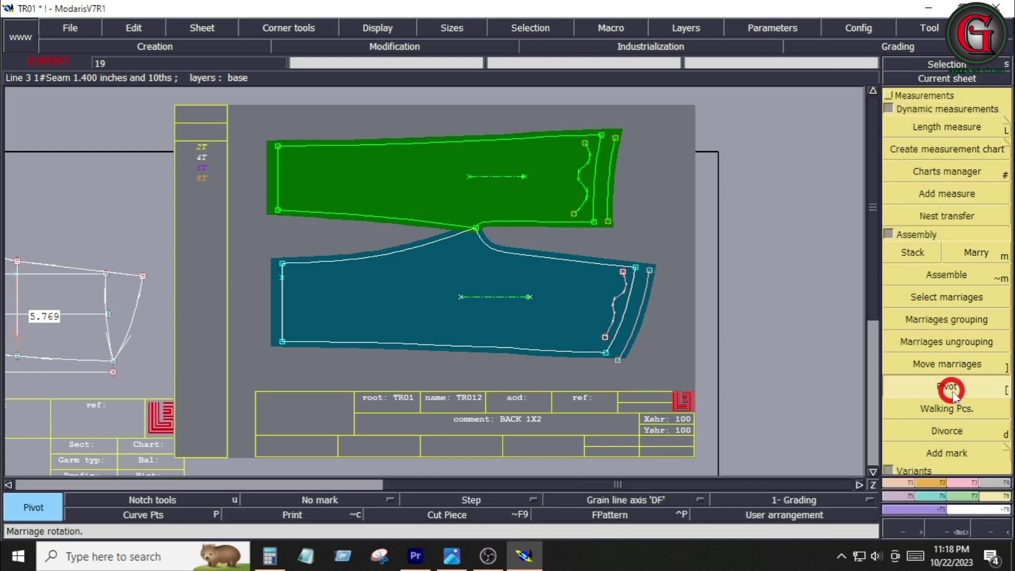
{"action": "left_click", "coordinate": [424, 231]}
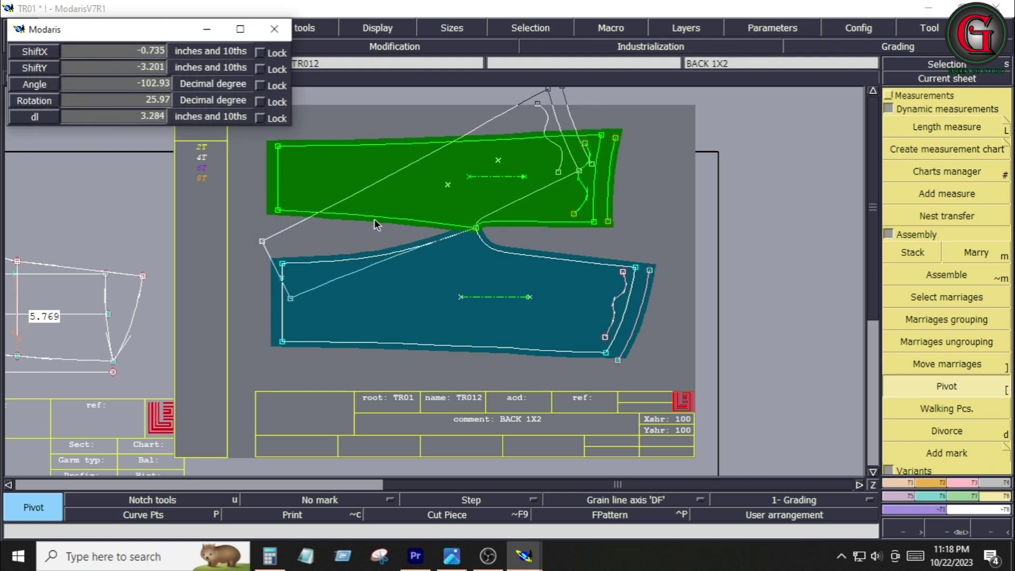
{"action": "left_click", "coordinate": [375, 221]}
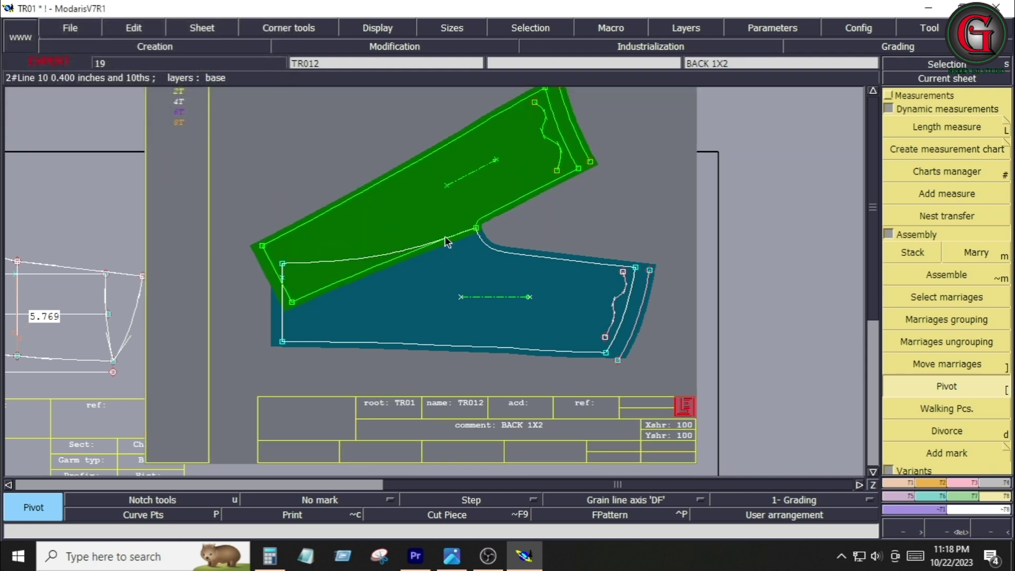
Step: Reshape the front crotch curve by moving its curve points so it flows smoothly into the back crotch curve
{"action": "key", "text": "Return"}
{"action": "left_click", "coordinate": [952, 311]}
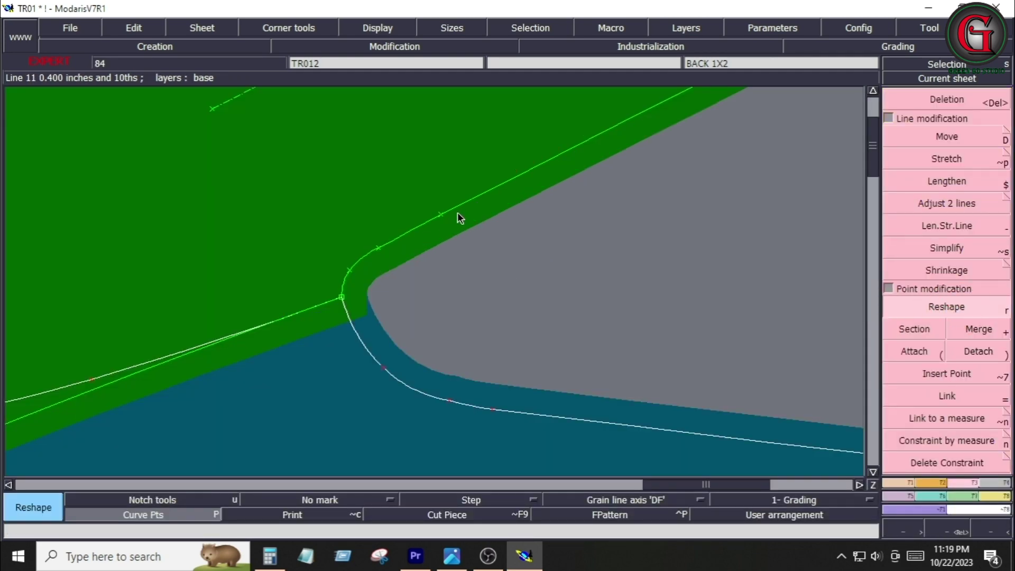
{"action": "left_click", "coordinate": [441, 217]}
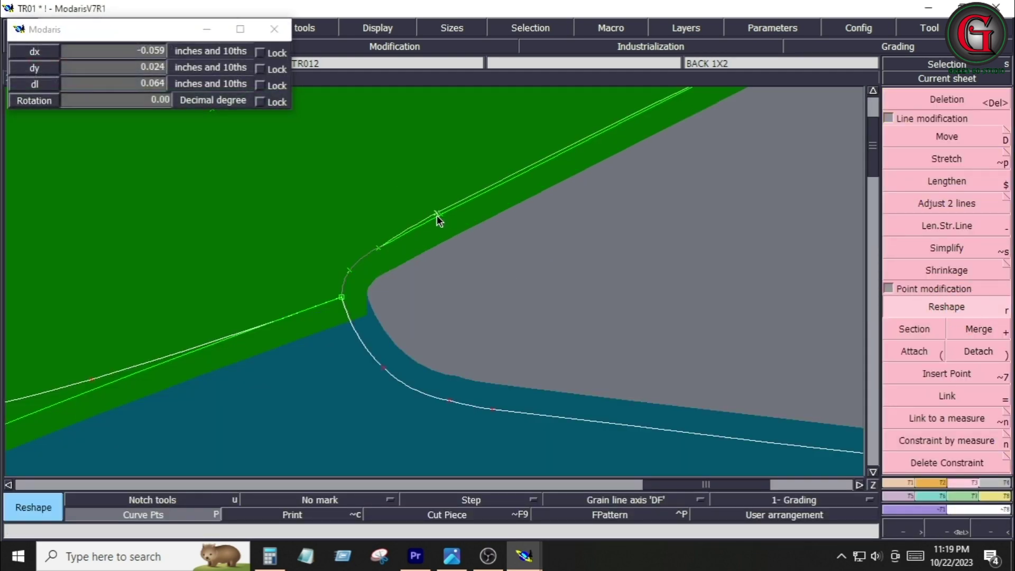
{"action": "left_click", "coordinate": [437, 214]}
{"action": "left_click", "coordinate": [379, 248]}
{"action": "left_click", "coordinate": [436, 208]}
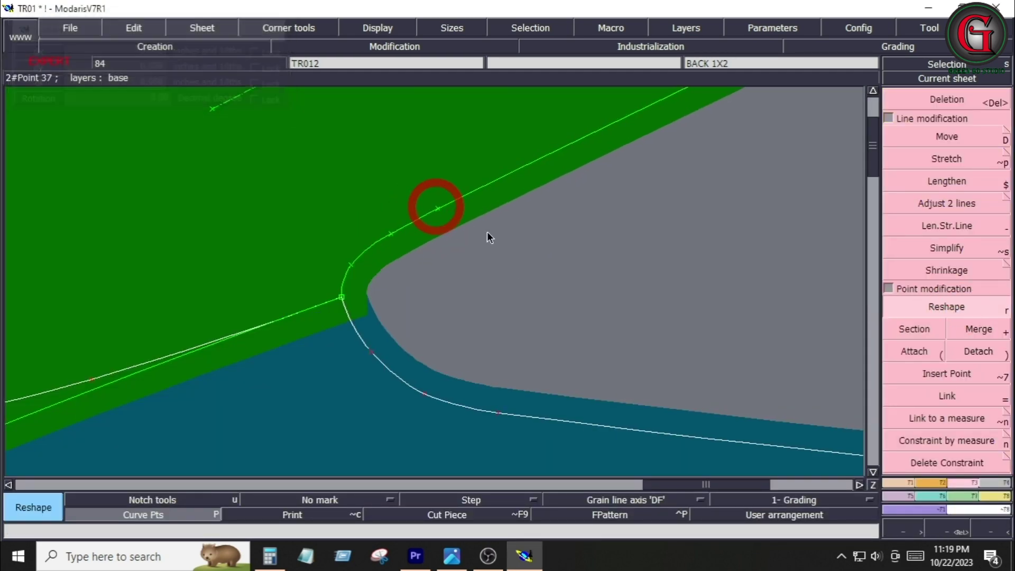
{"action": "left_click", "coordinate": [400, 233]}
{"action": "left_click", "coordinate": [393, 231]}
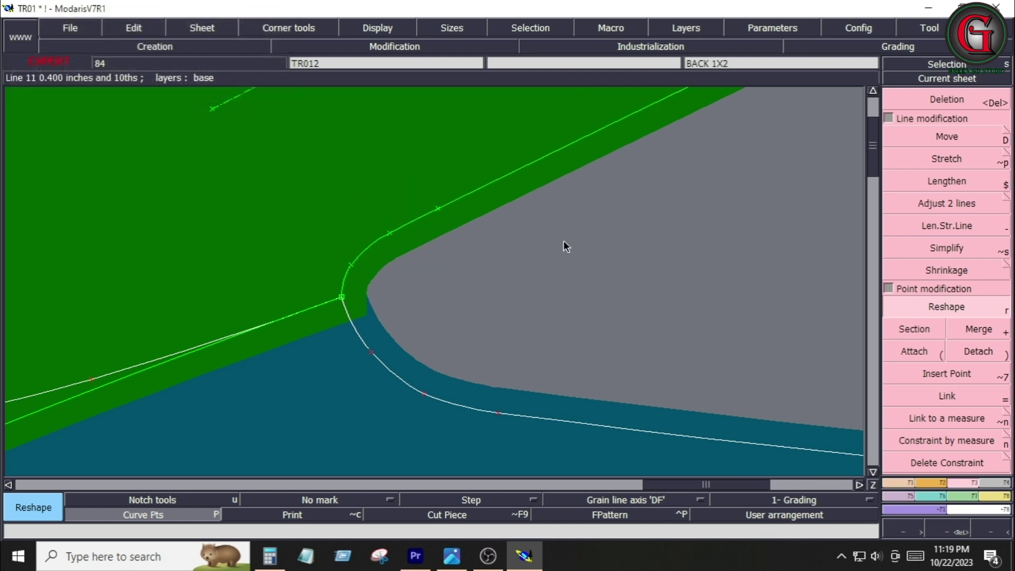
Step: Move the married front to the back's side-seam waist corner and pivot it to align the two side seams
{"action": "key", "text": "Home"}
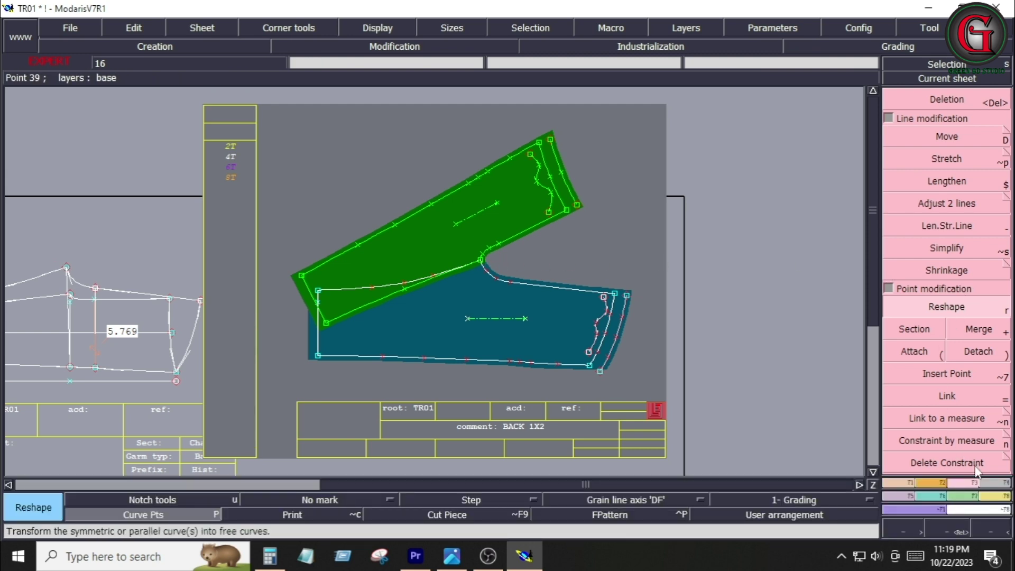
{"action": "left_click", "coordinate": [992, 501]}
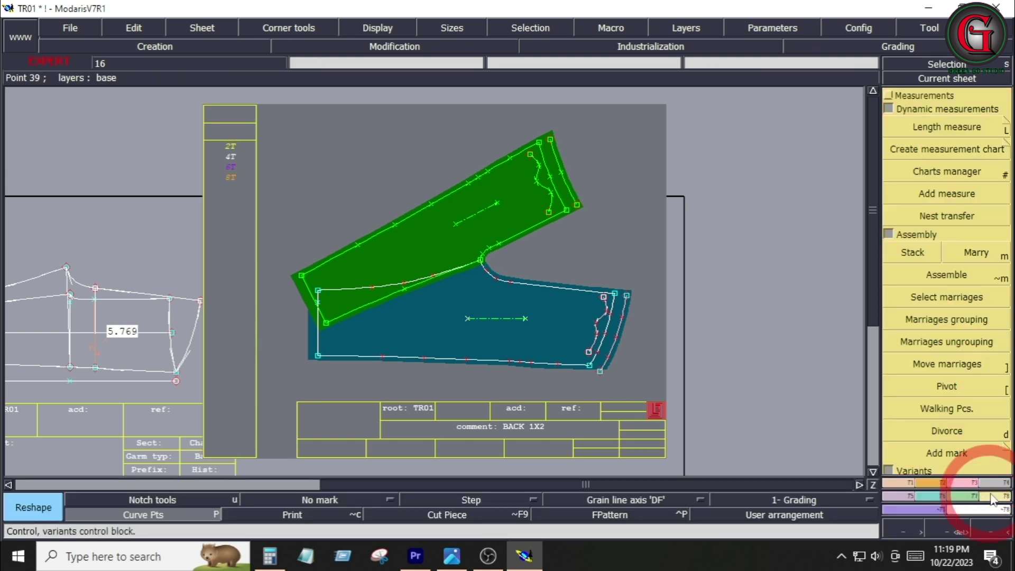
{"action": "left_click", "coordinate": [944, 365]}
{"action": "left_click", "coordinate": [540, 132]}
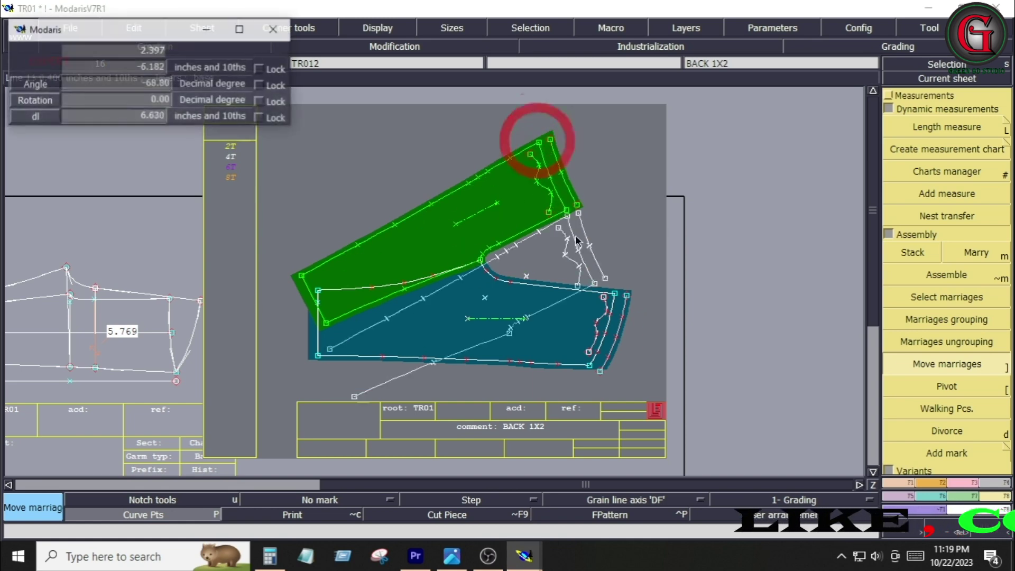
{"action": "left_click", "coordinate": [588, 365]}
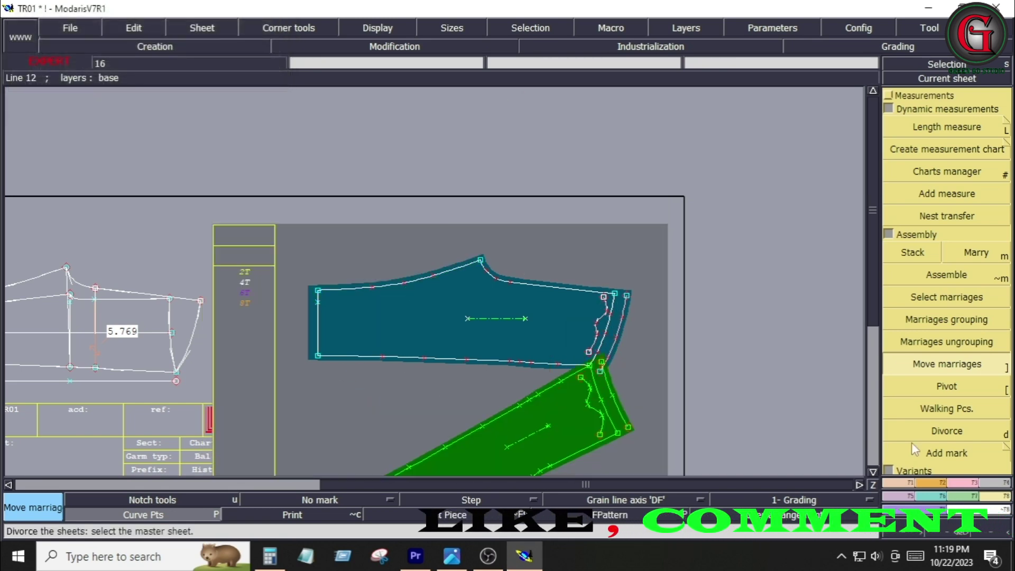
{"action": "left_click", "coordinate": [944, 387]}
{"action": "left_click", "coordinate": [516, 417]}
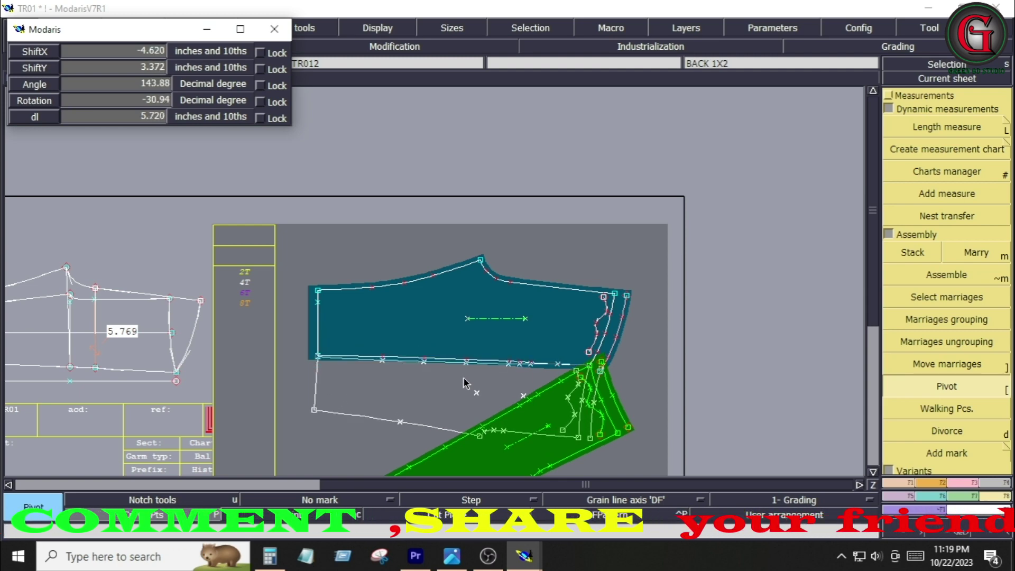
{"action": "left_click", "coordinate": [463, 376]}
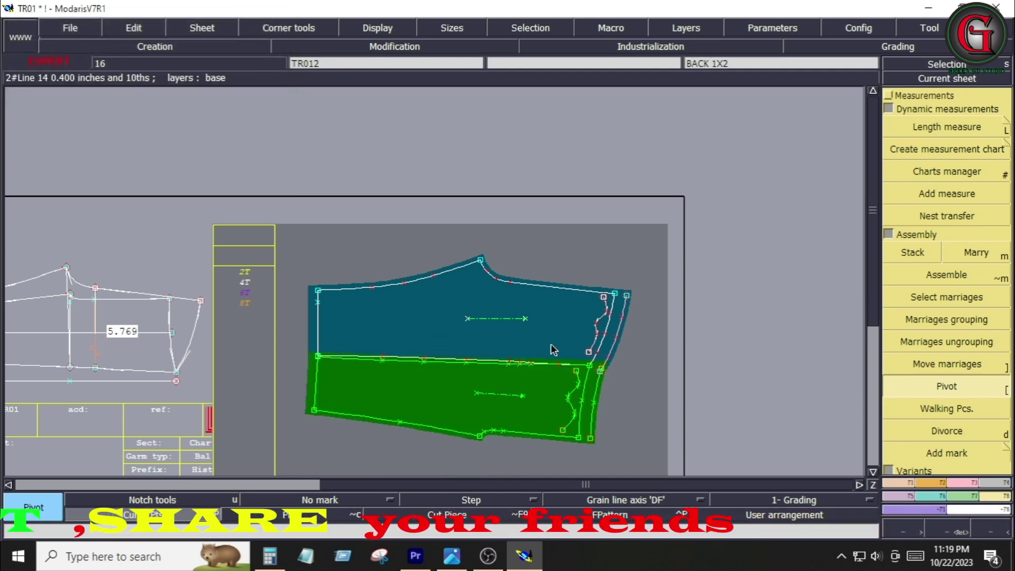
Step: Inspect the waist join at the side seam and slightly readjust the married front's rotation about the shared corner
{"action": "key", "text": "Return"}
{"action": "left_click_drag", "start_coordinate": [545, 274], "coordinate": [651, 470]}
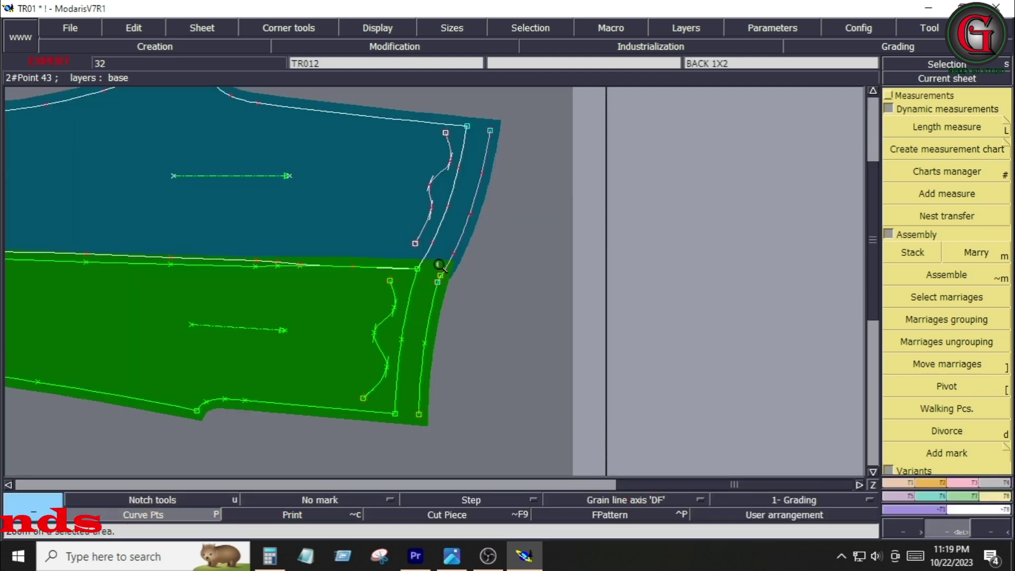
{"action": "left_click", "coordinate": [947, 386]}
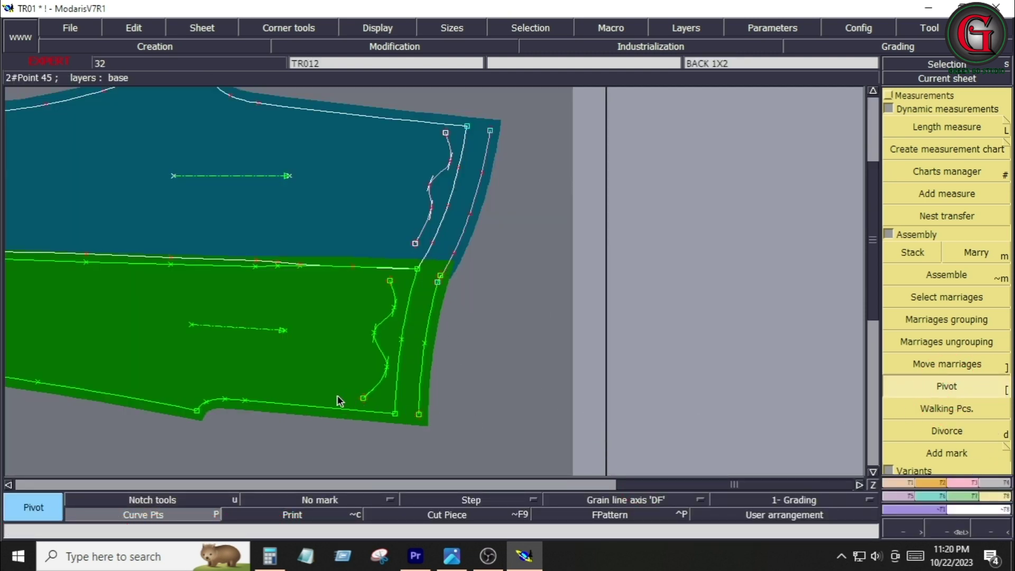
{"action": "left_click", "coordinate": [318, 401]}
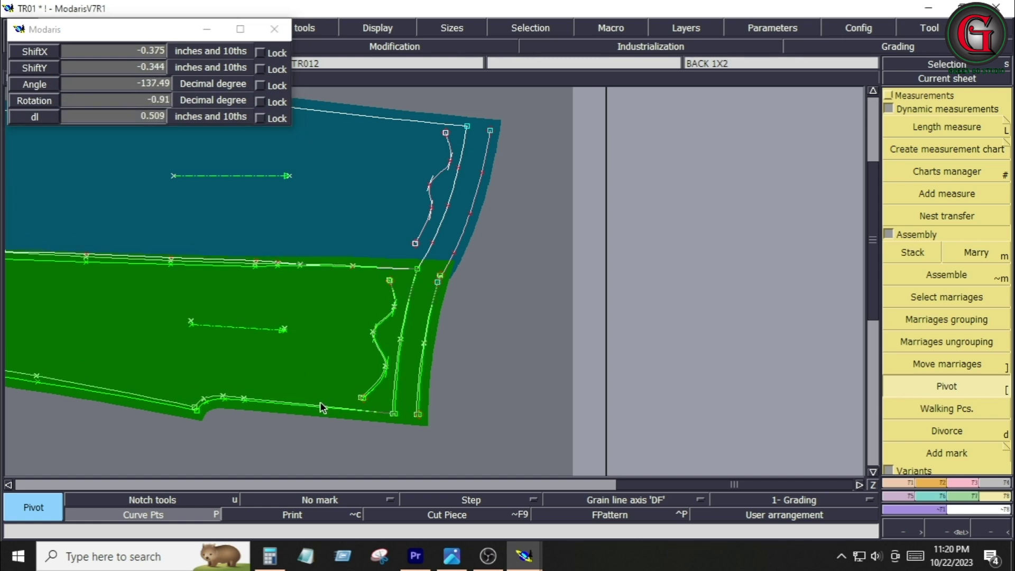
{"action": "left_click", "coordinate": [319, 408]}
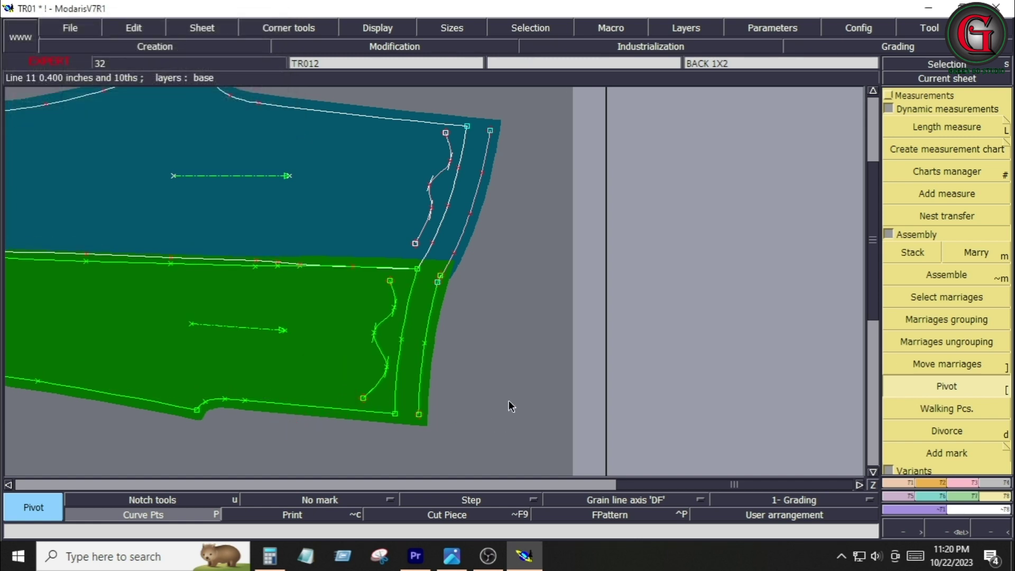
Step: Divorce the front piece from the back sheet and automatically arrange all the sheets on the desk
{"action": "key", "text": "Home"}
{"action": "left_click", "coordinate": [936, 431]}
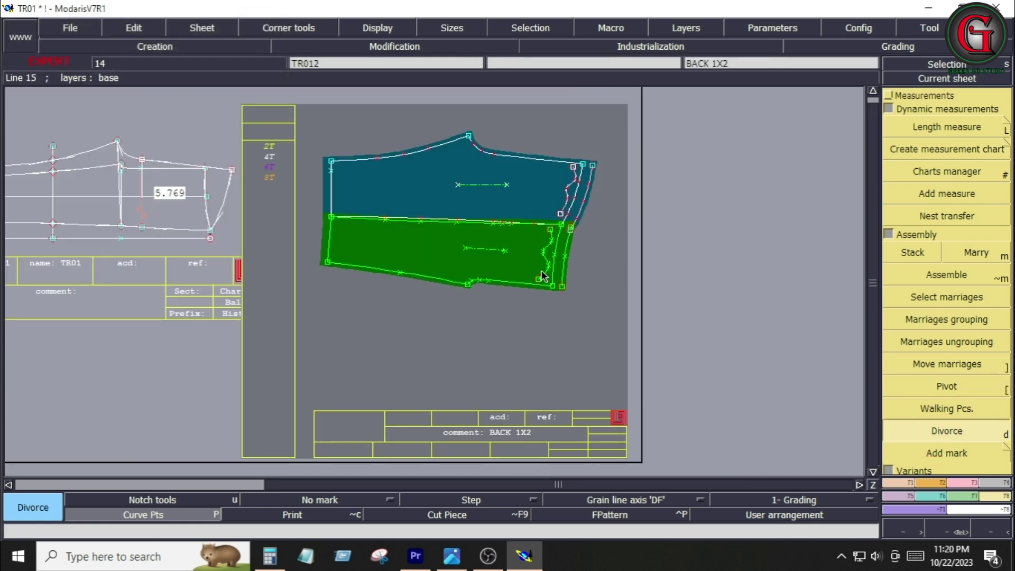
{"action": "left_click", "coordinate": [443, 255]}
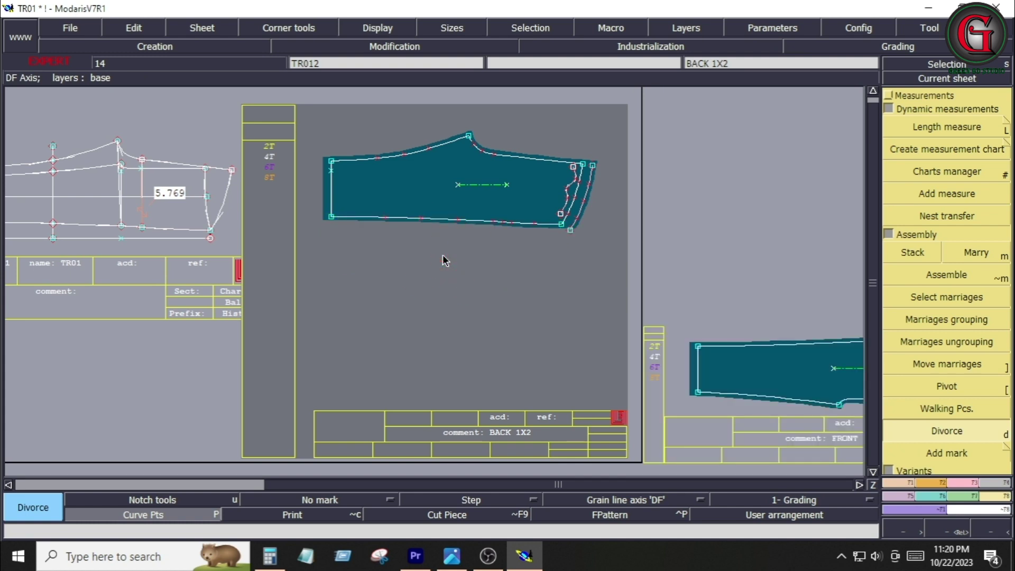
{"action": "key", "text": "j"}
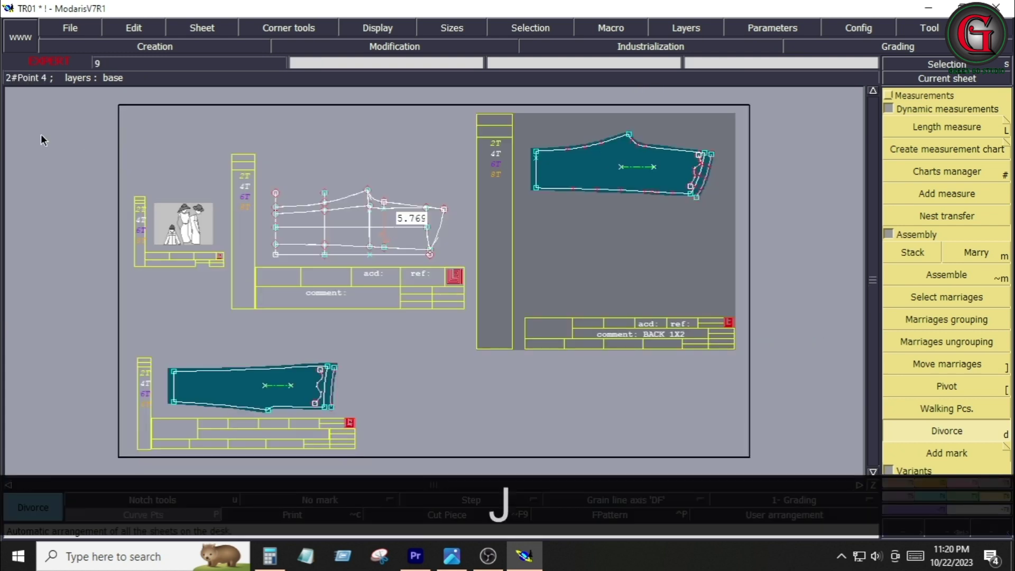
Step: Save the TR01 model and continue past the anomaly warnings
{"action": "left_click", "coordinate": [74, 26]}
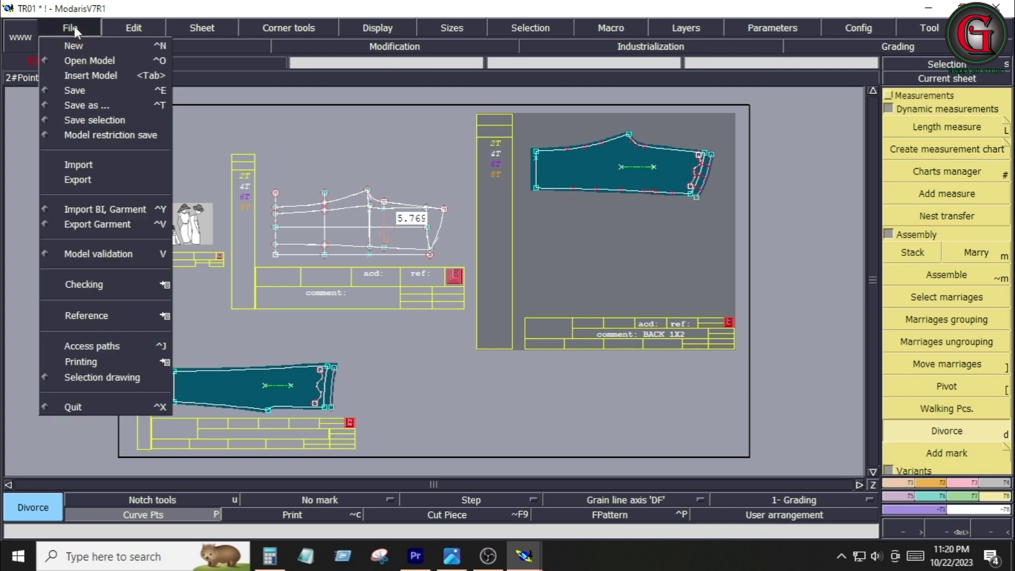
{"action": "left_click", "coordinate": [97, 102]}
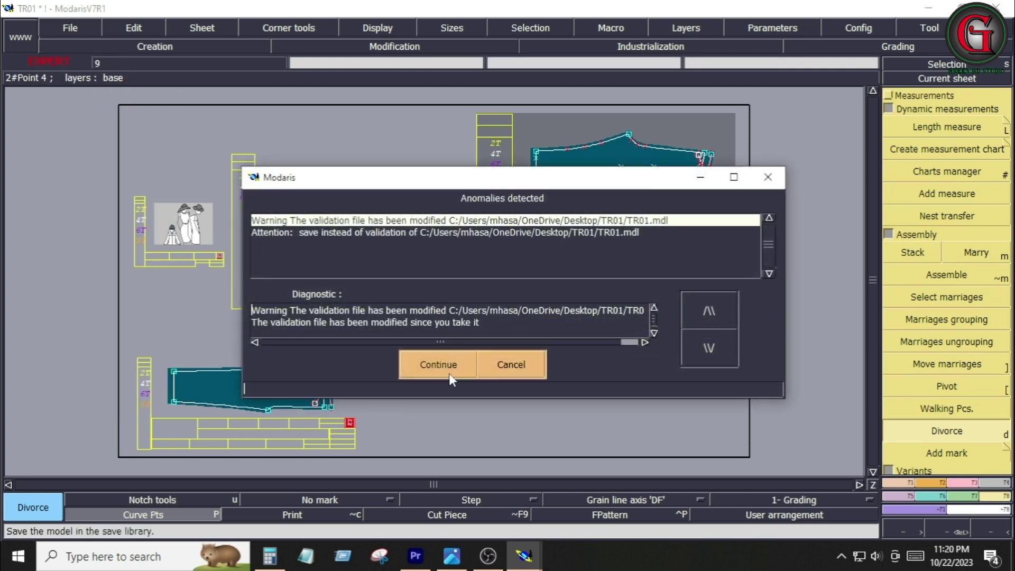
{"action": "left_click", "coordinate": [450, 370]}
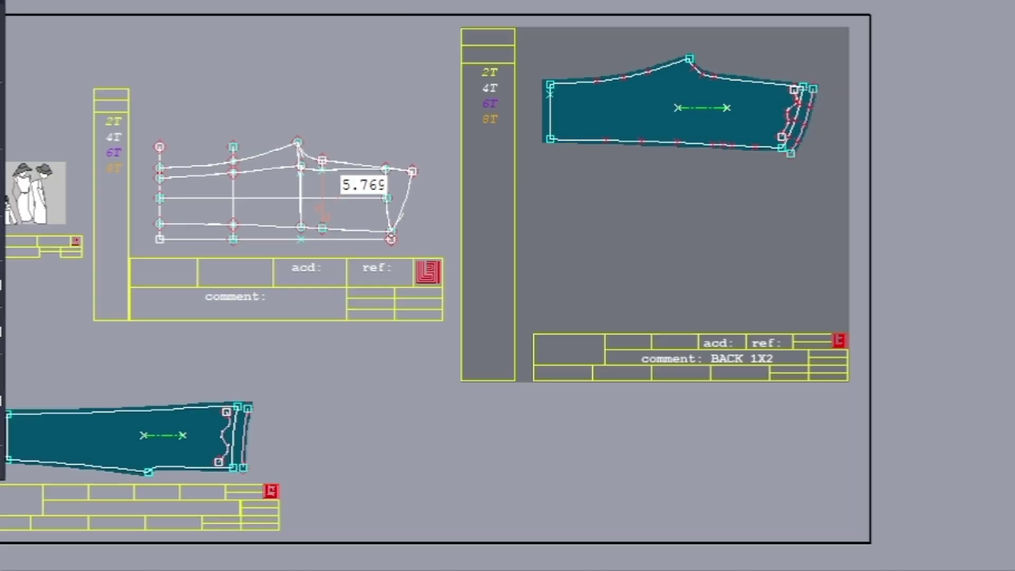
{"action": "left_click", "coordinate": [71, 28]}
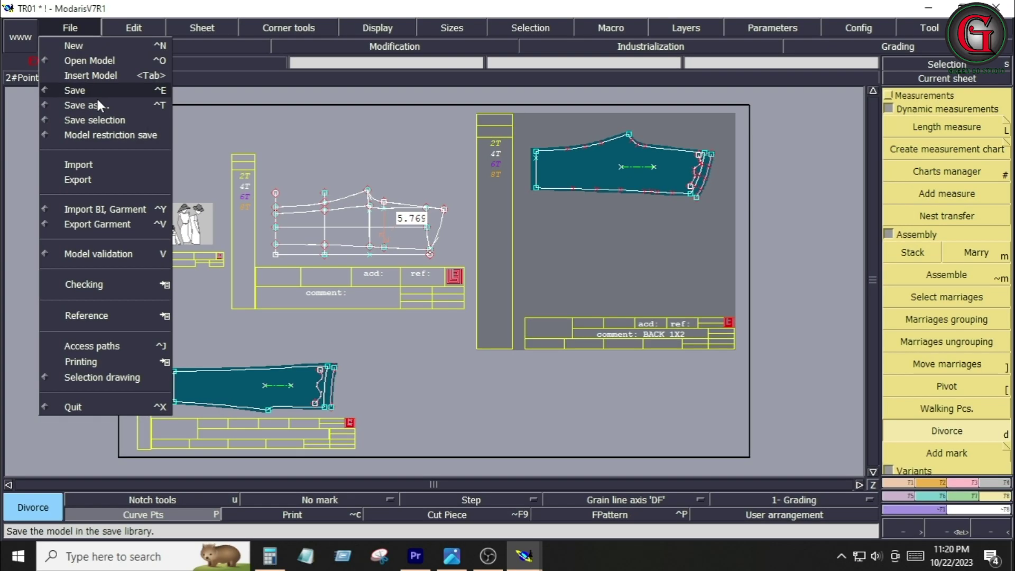
{"action": "key", "text": "Return"}
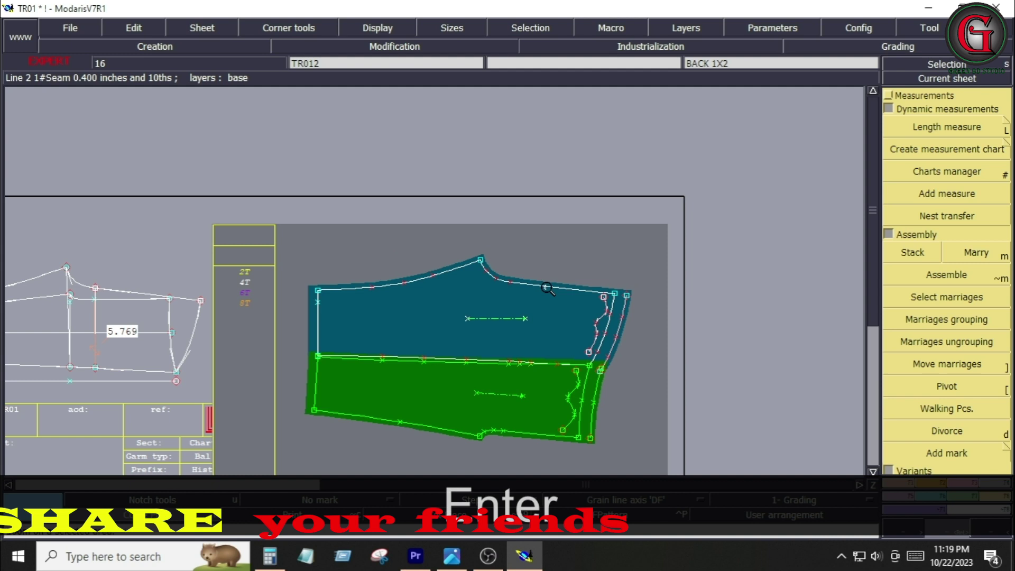
{"action": "left_click", "coordinate": [599, 304]}
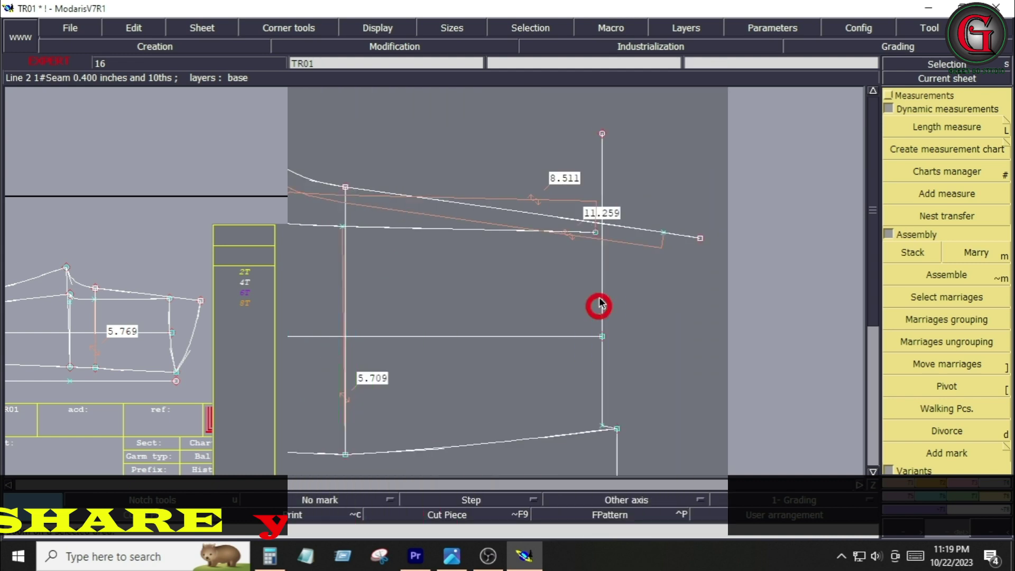